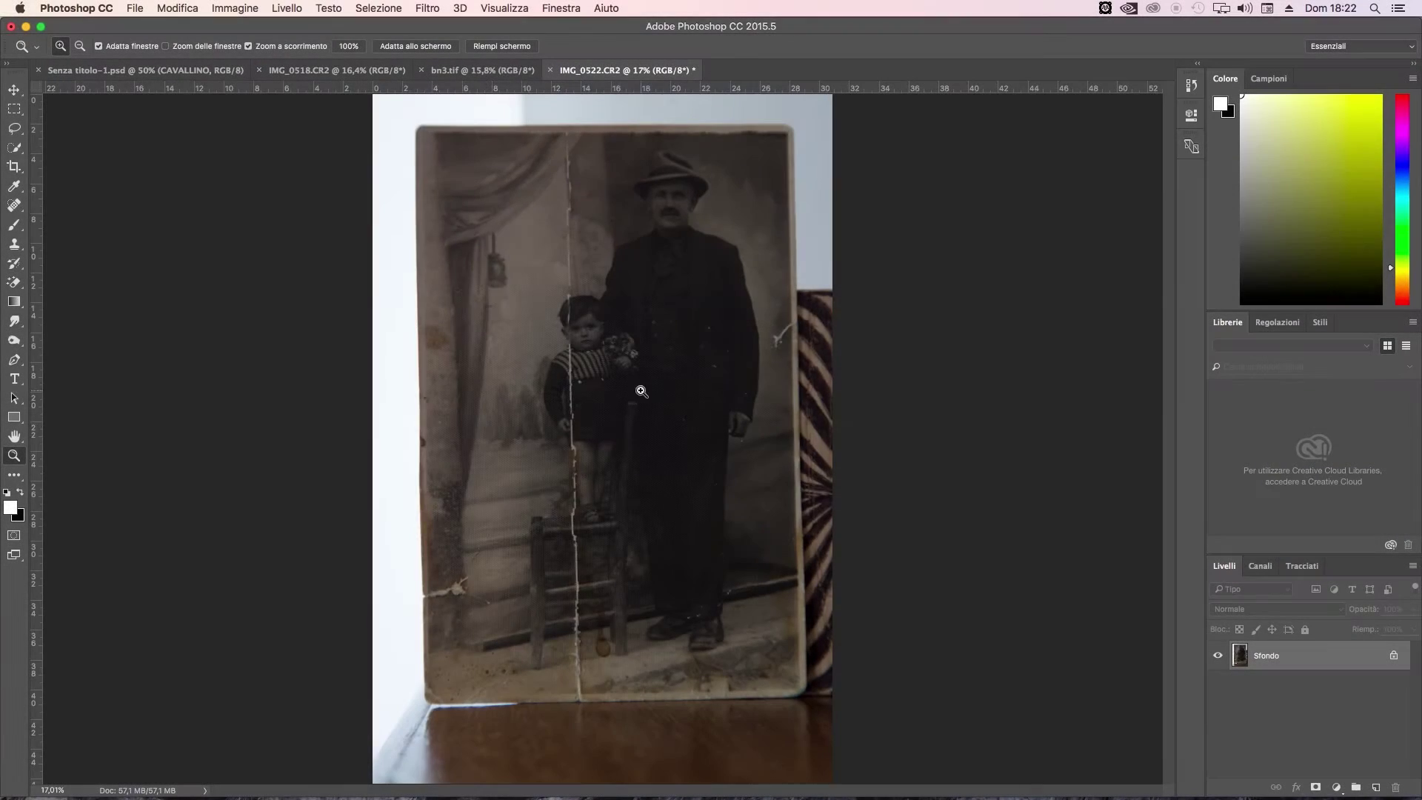
Crop the image to the old photograph's edges and unlock the Sfondo background layer
{"action": "scroll", "coordinate": [573, 437], "scroll_direction": "down", "scroll_amount": 5}
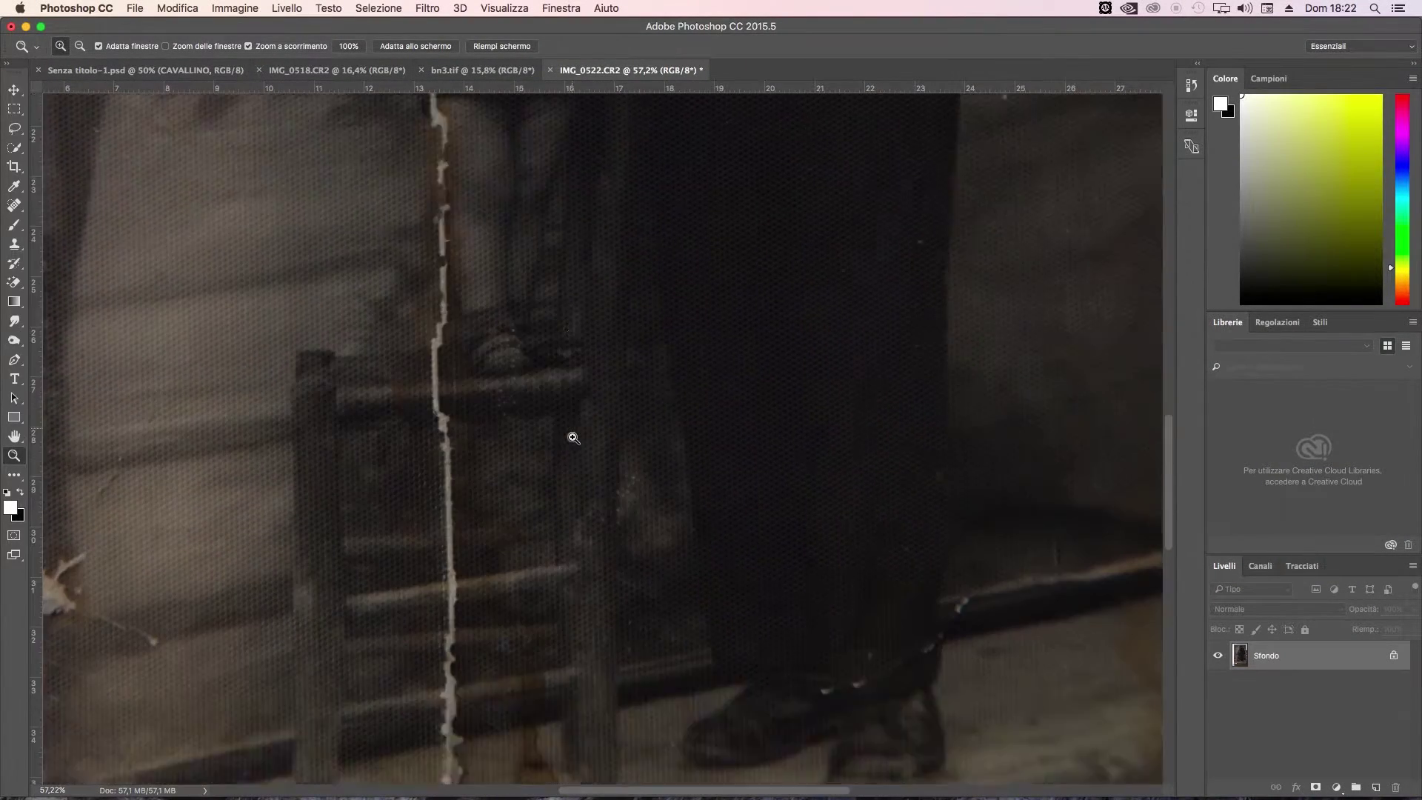
{"action": "scroll", "coordinate": [577, 437], "scroll_direction": "down", "scroll_amount": 10}
{"action": "scroll", "coordinate": [624, 435], "scroll_direction": "up", "scroll_amount": 3}
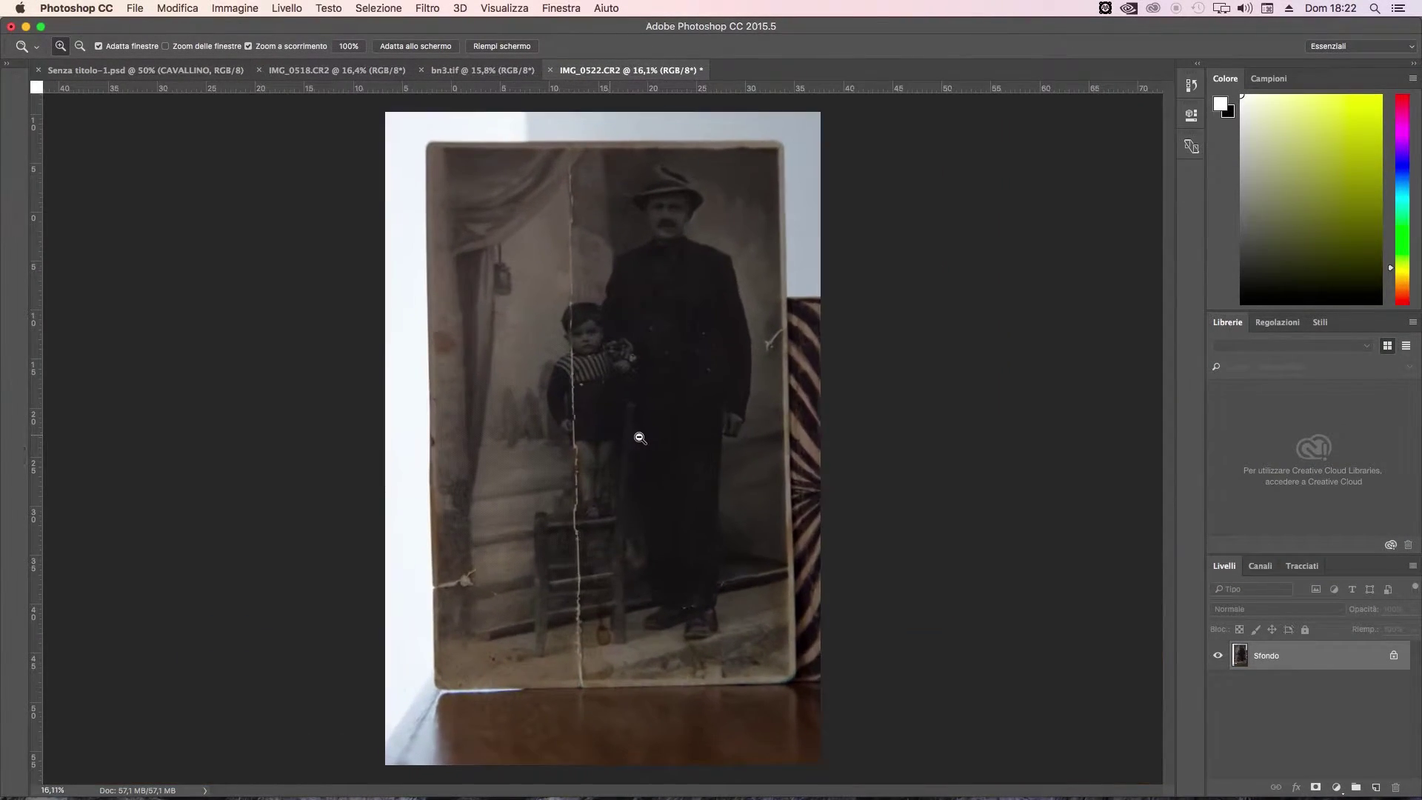
{"action": "left_click", "coordinate": [13, 165]}
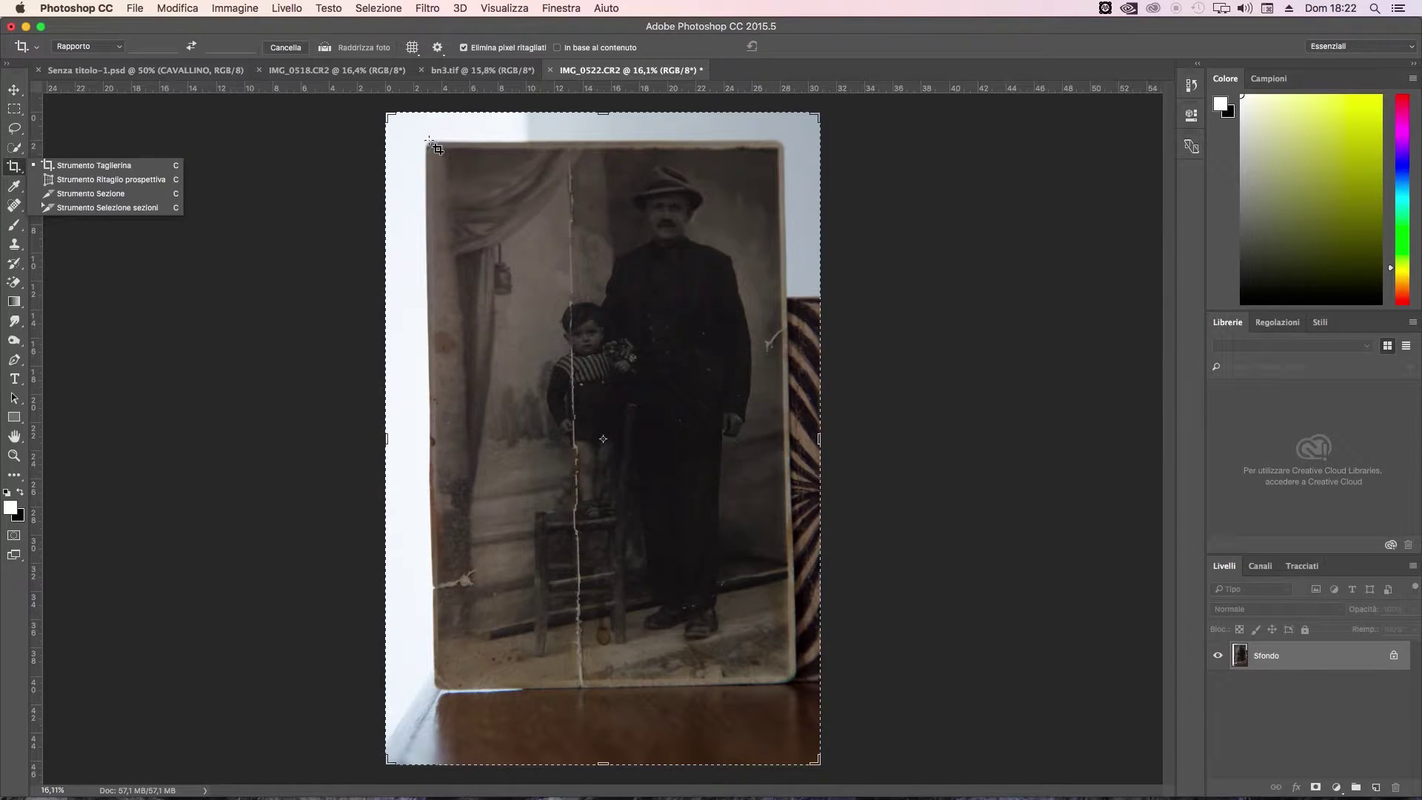
{"action": "left_click", "coordinate": [437, 148]}
{"action": "left_click_drag", "start_coordinate": [438, 151], "coordinate": [788, 676]}
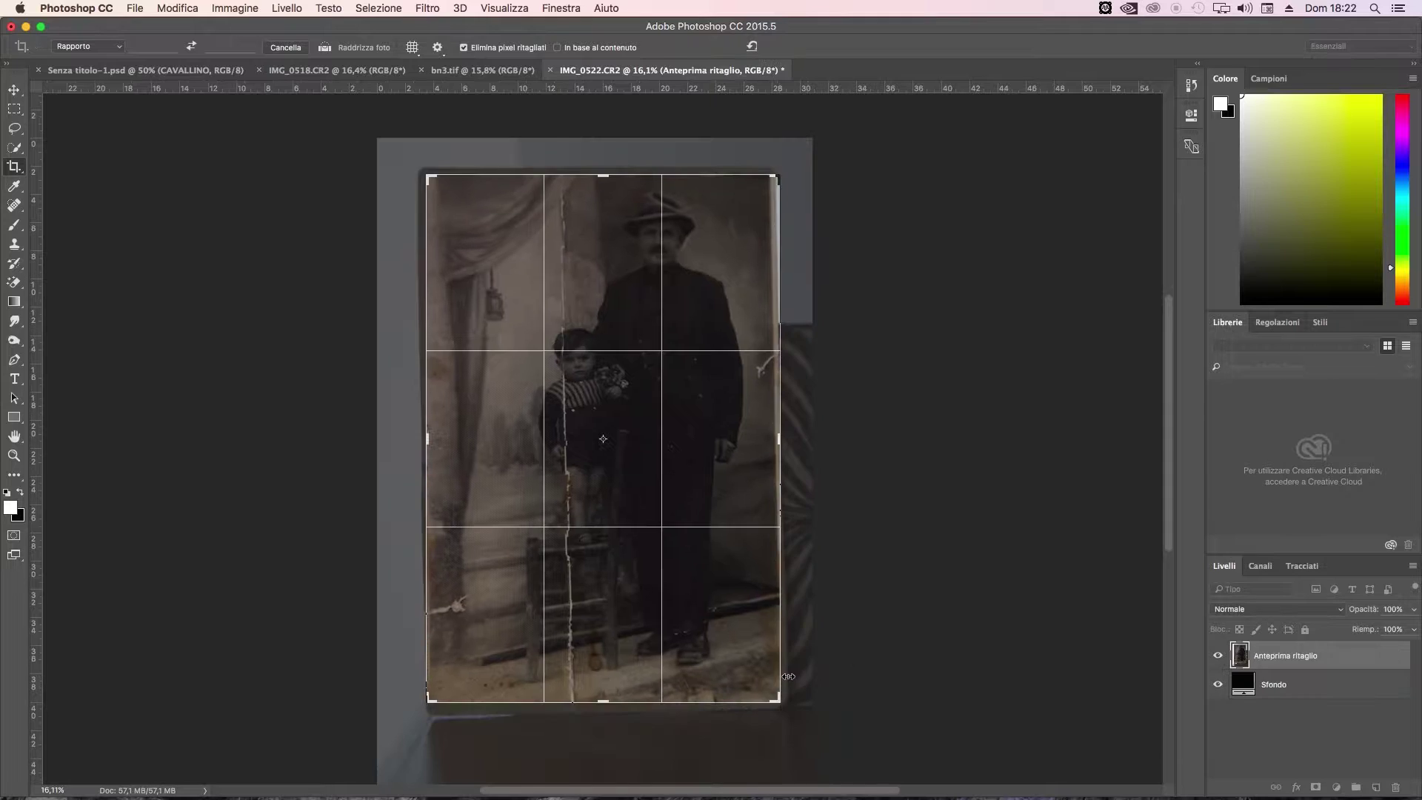
{"action": "key", "text": "Return"}
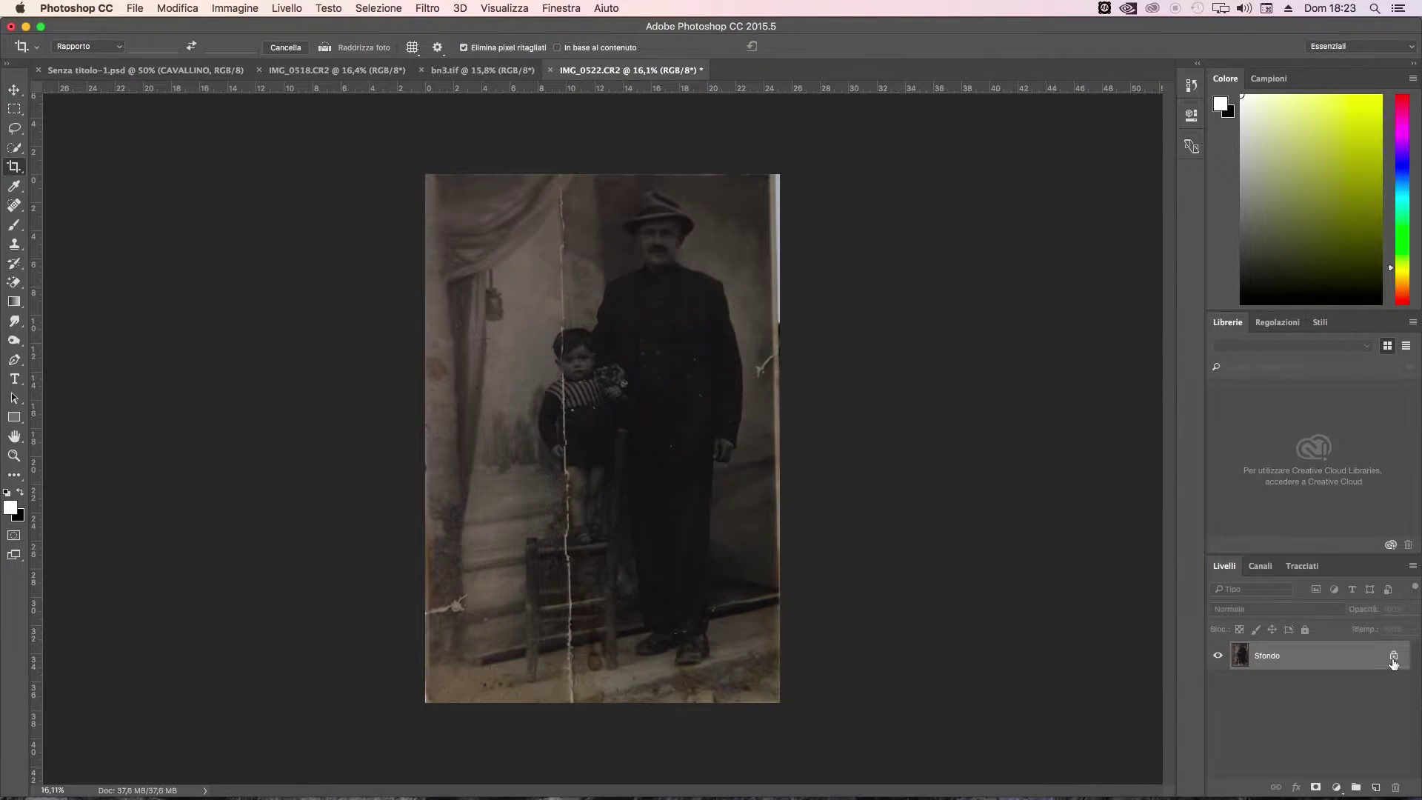
{"action": "left_click", "coordinate": [1392, 658]}
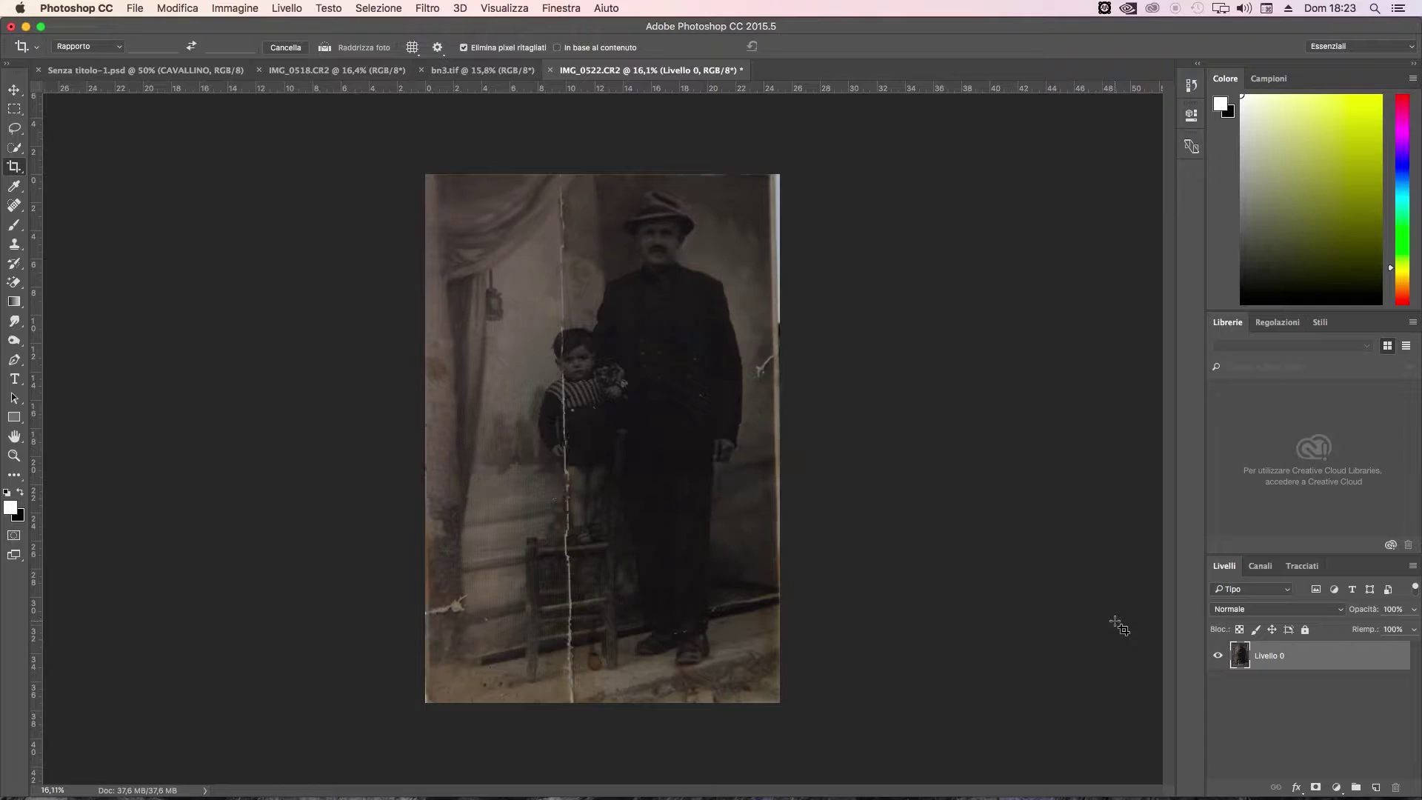
Apply a Prospettiva transform that pulls the photo's top corners outward, and commit it
{"action": "key", "text": "ctrl+t"}
{"action": "right_click", "coordinate": [665, 371]}
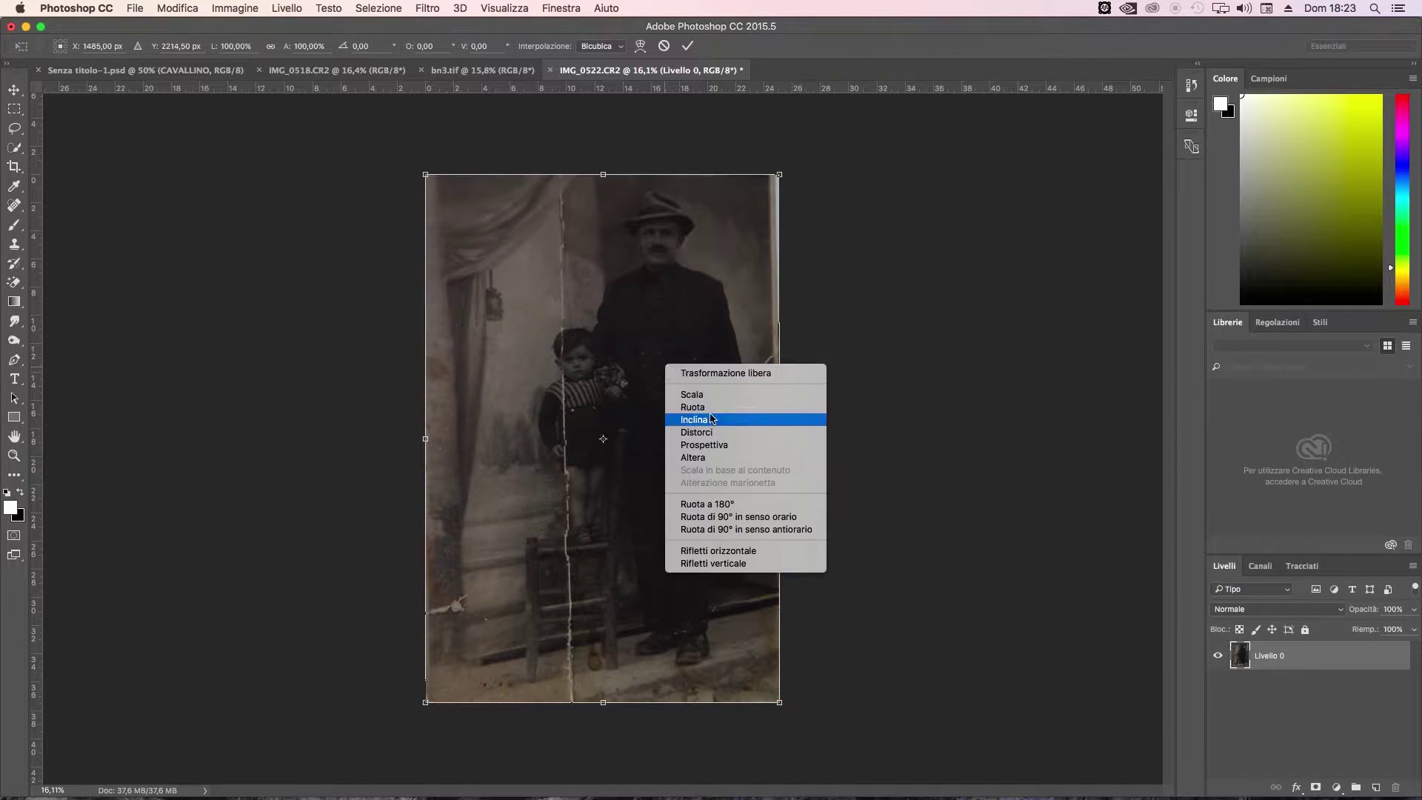
{"action": "left_click", "coordinate": [731, 445]}
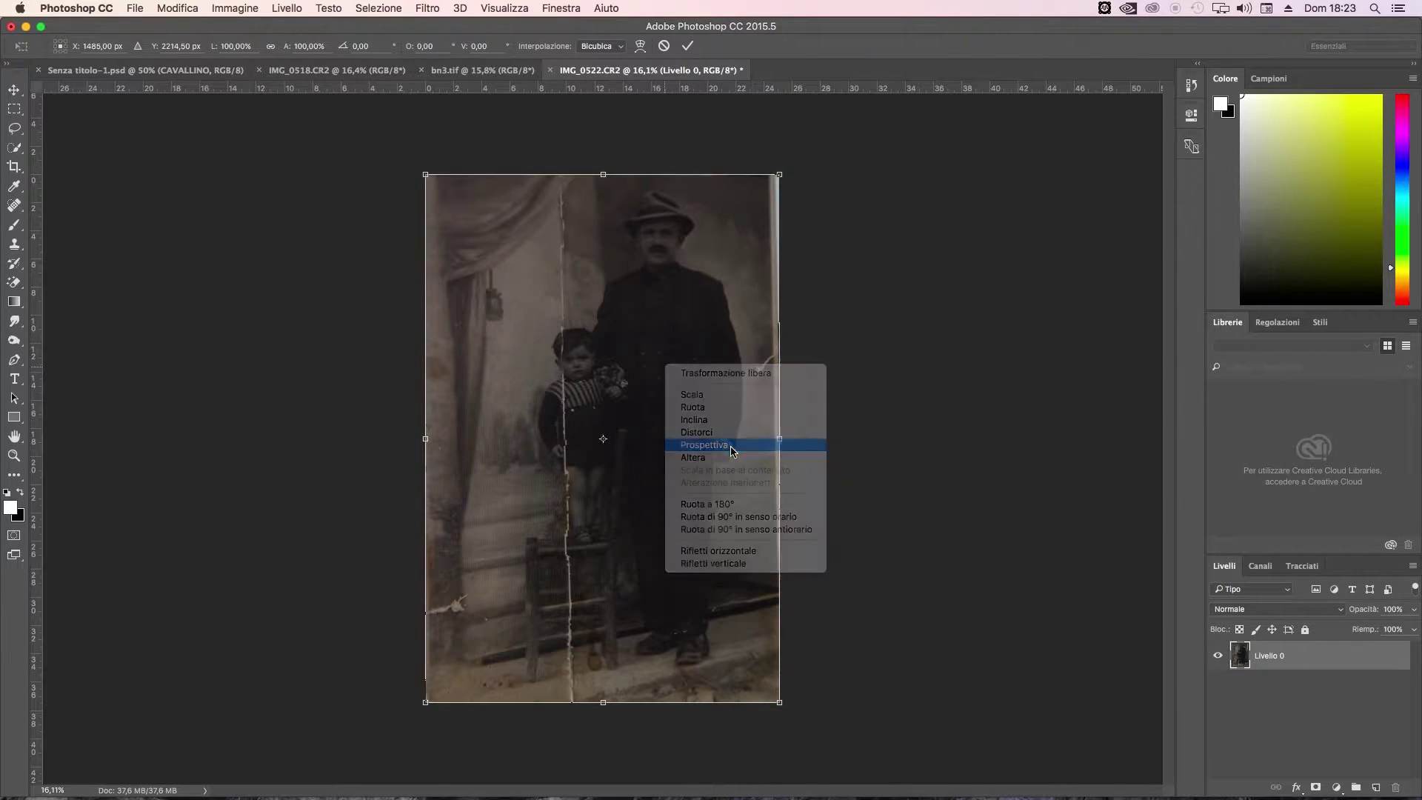
{"action": "left_click_drag", "start_coordinate": [784, 179], "coordinate": [789, 177]}
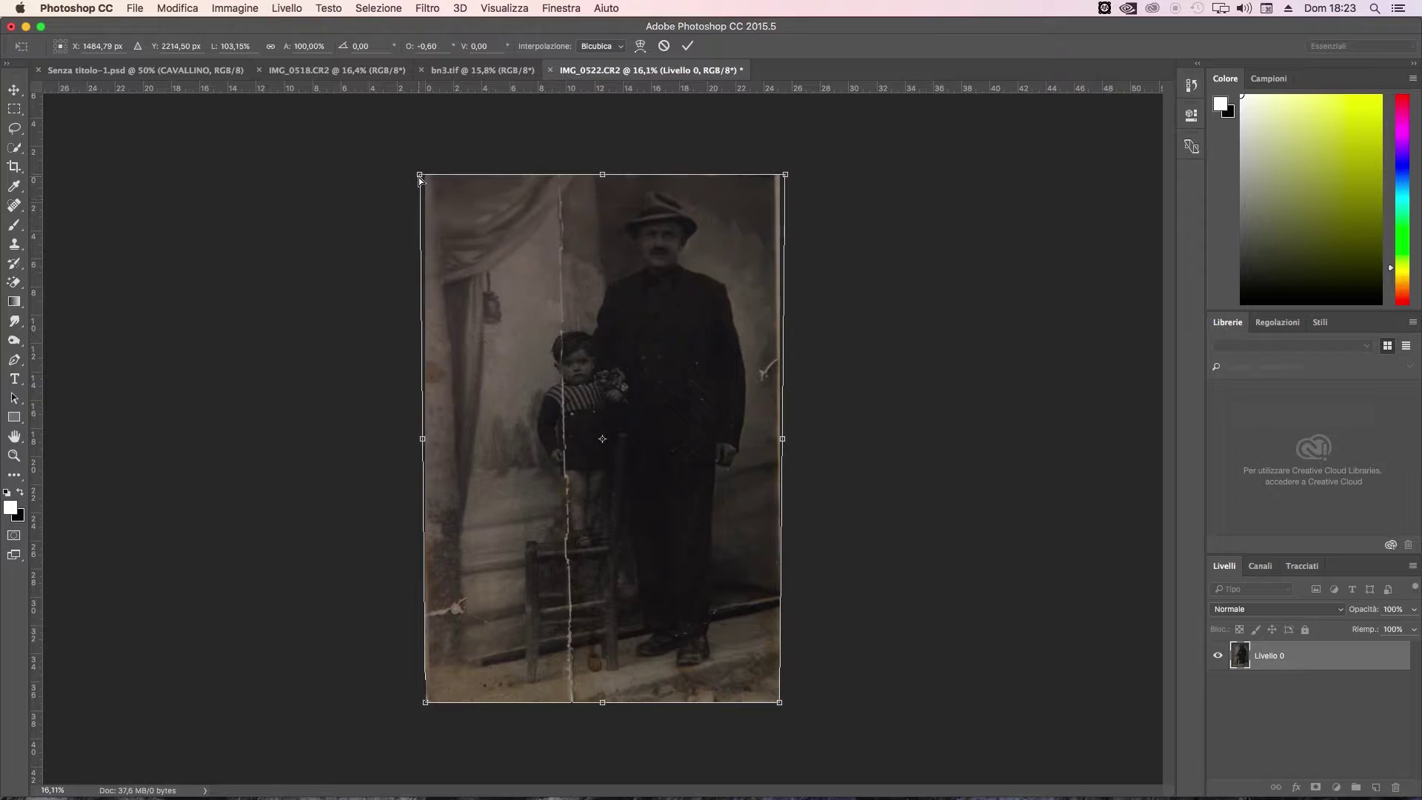
{"action": "left_click_drag", "start_coordinate": [419, 178], "coordinate": [421, 178]}
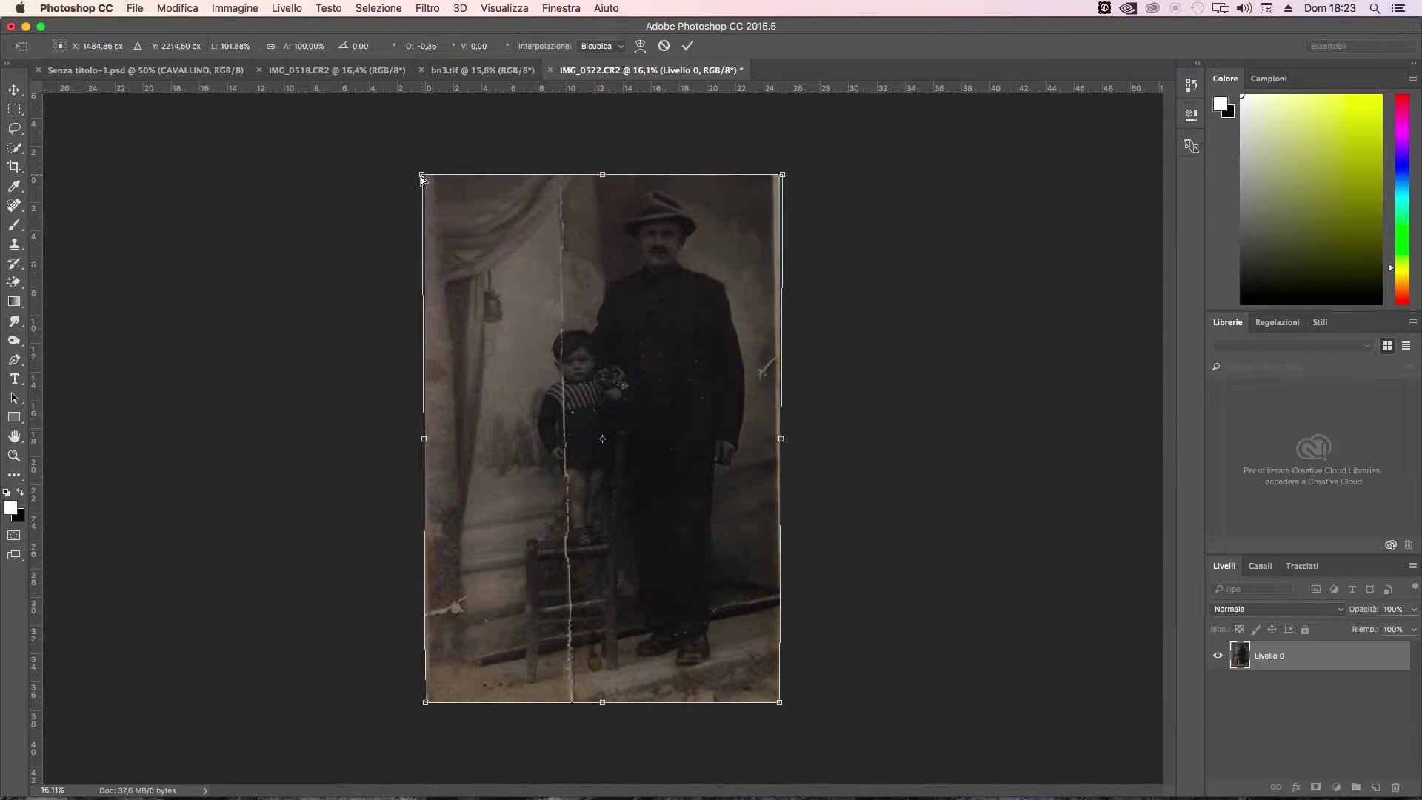
{"action": "key", "text": "Return"}
{"action": "key", "text": "c"}
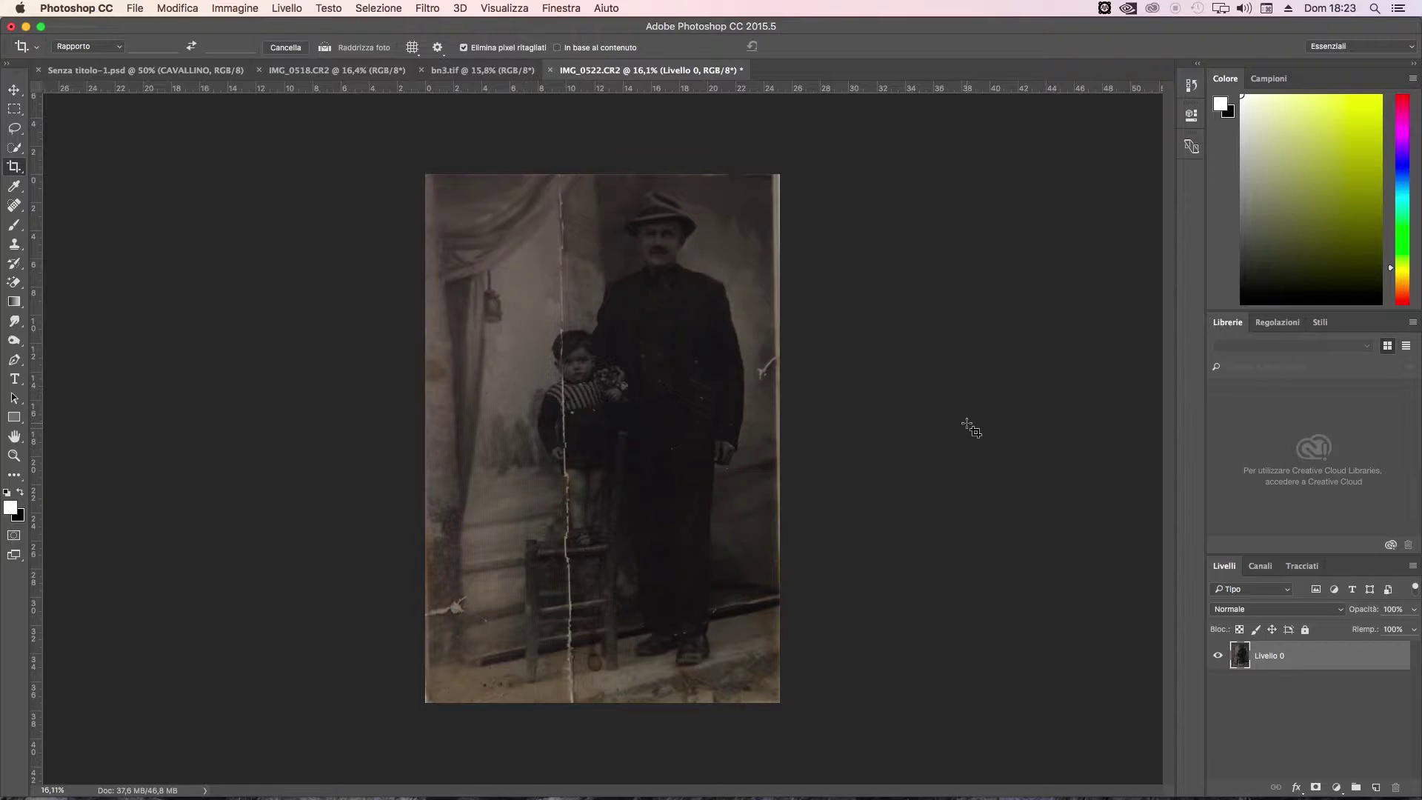
{"action": "left_click", "coordinate": [14, 456]}
Zoom in on the child and duplicate Livello 0 into Livello 0 copia
{"action": "left_click", "coordinate": [567, 364]}
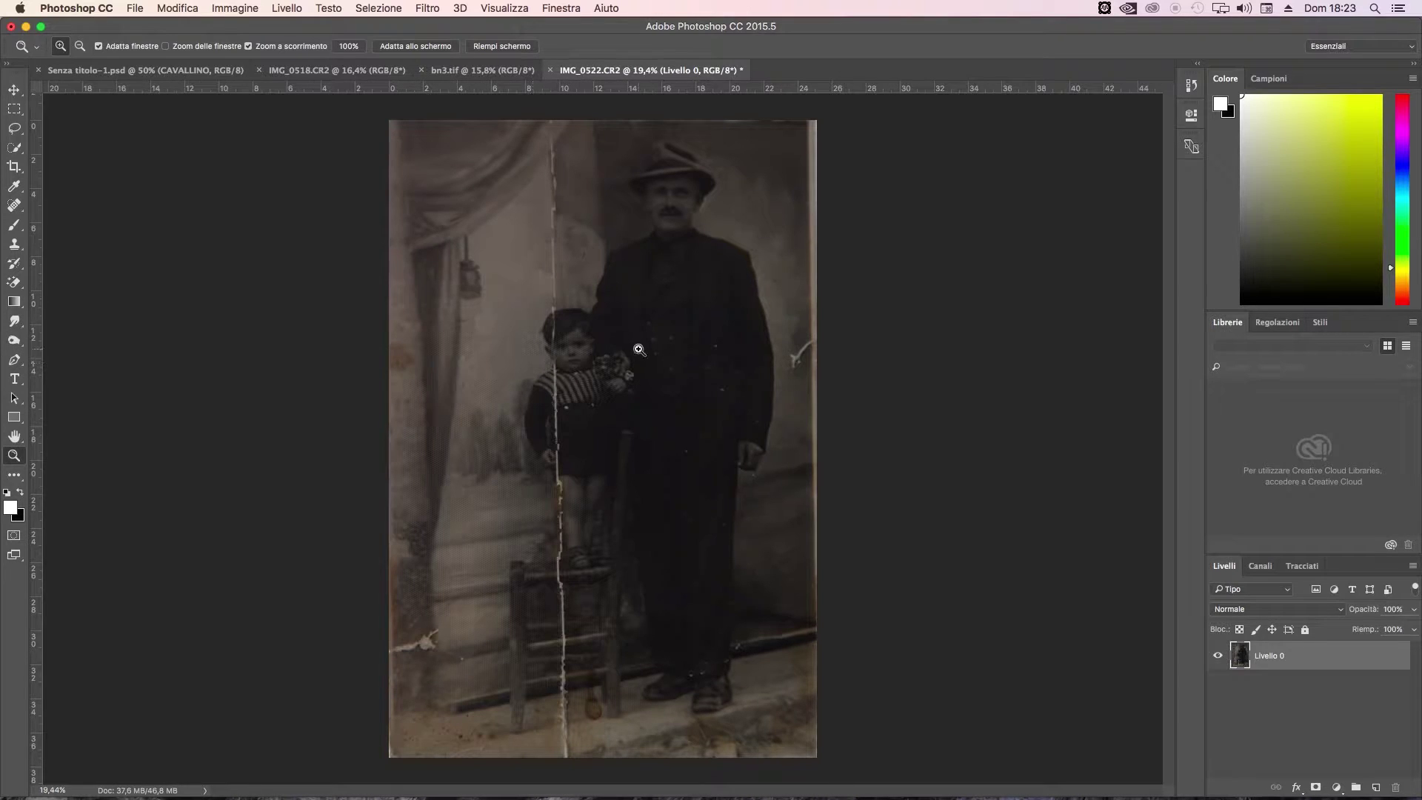
{"action": "mouse_move", "coordinate": [539, 160]}
{"action": "left_mouse_down"}
{"action": "mouse_move", "coordinate": [622, 216]}
{"action": "mouse_move", "coordinate": [590, 244]}
{"action": "mouse_move", "coordinate": [491, 279]}
{"action": "mouse_move", "coordinate": [511, 287]}
{"action": "left_mouse_up"}
{"action": "right_click", "coordinate": [1371, 675]}
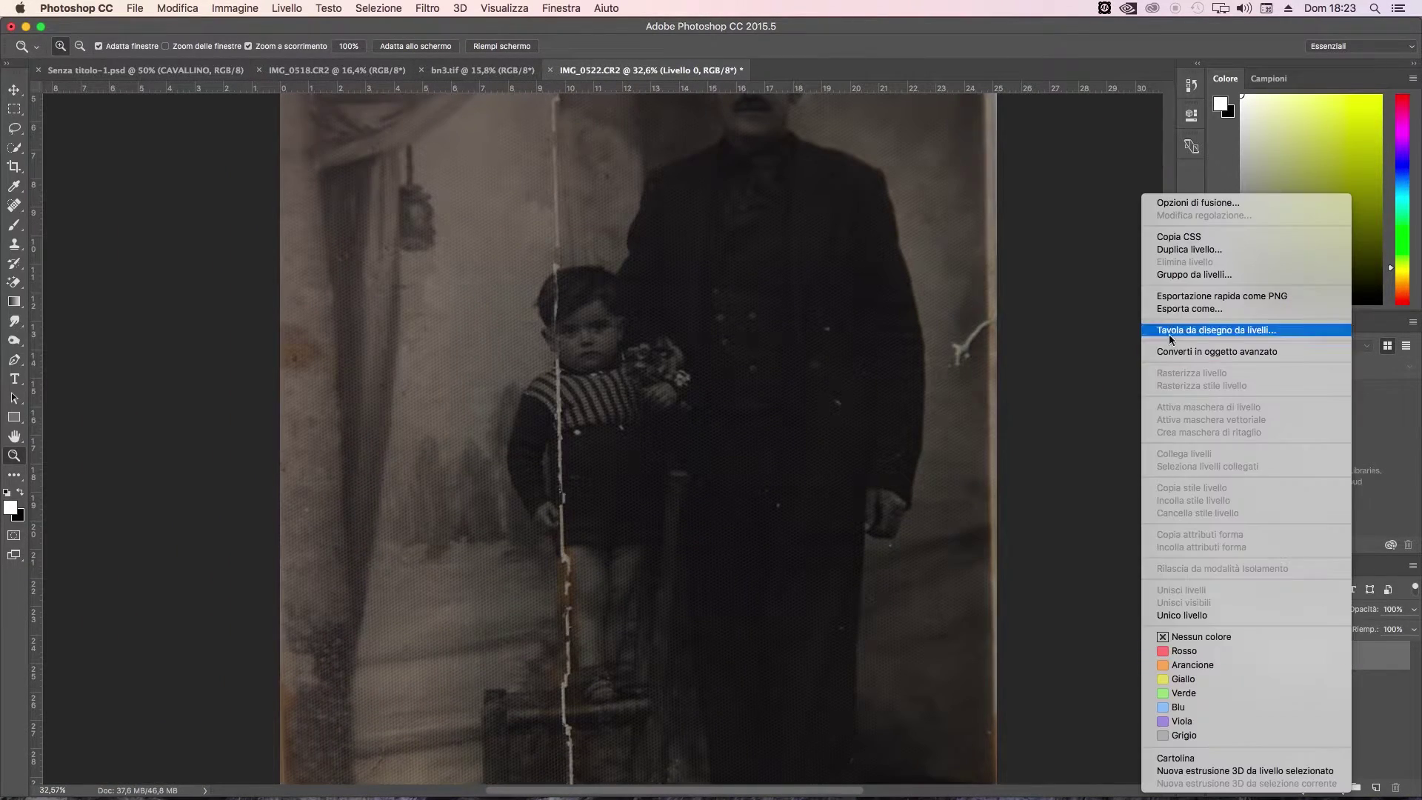
{"action": "left_click", "coordinate": [932, 312]}
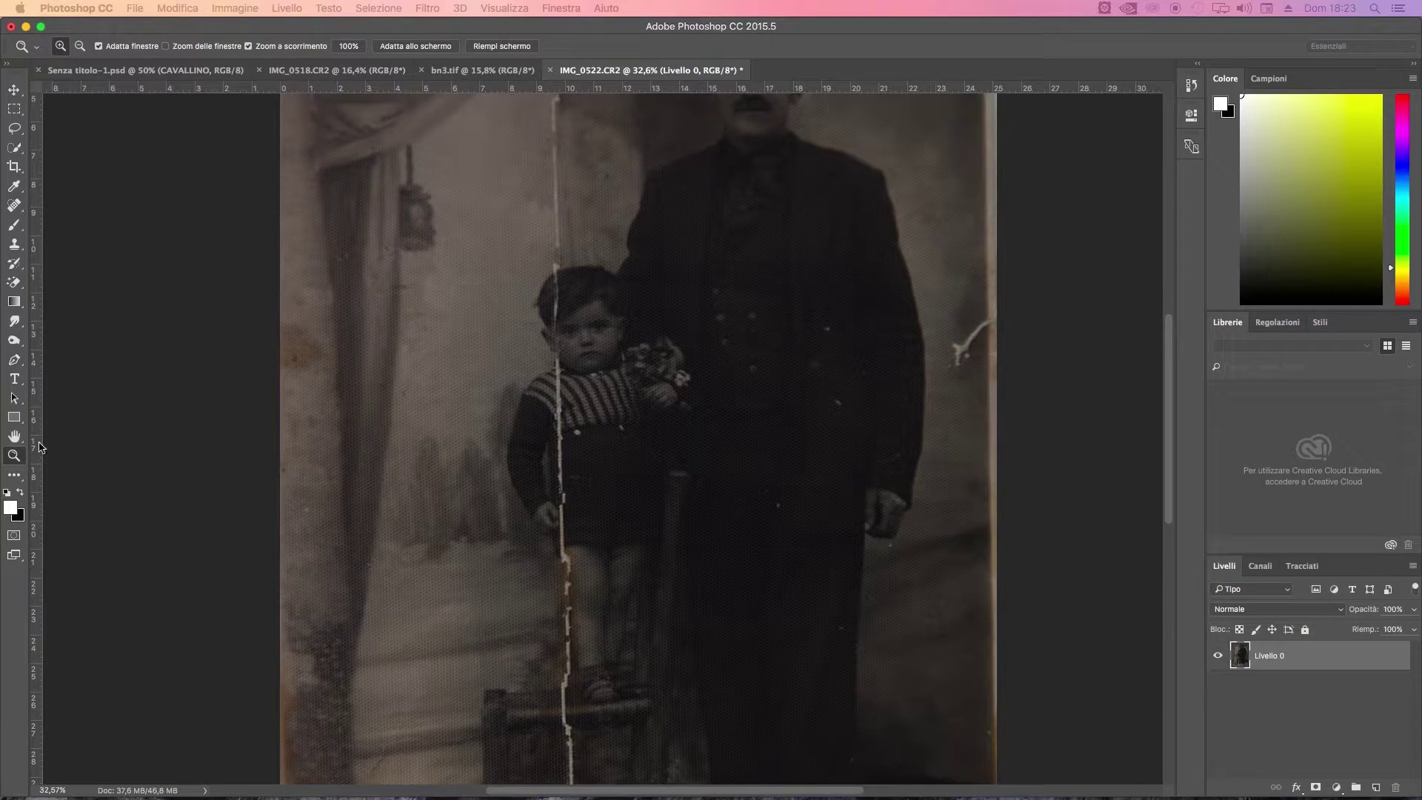
{"action": "key", "text": "super+j"}
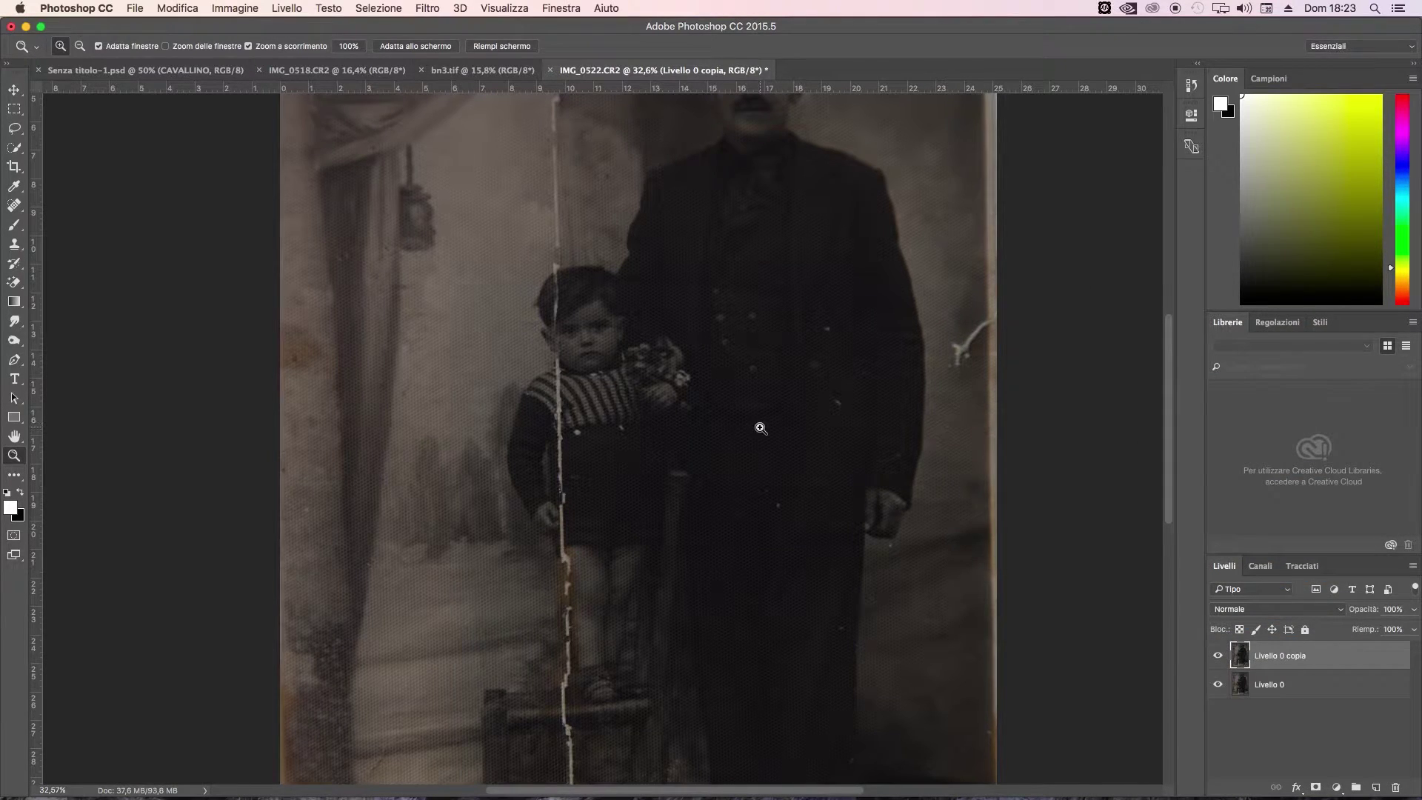
{"action": "scroll", "coordinate": [741, 393], "scroll_direction": "up", "scroll_amount": 5}
{"action": "scroll", "coordinate": [733, 400], "scroll_direction": "down", "scroll_amount": 1}
Heal the white crease on the backdrop beside the man with the Healing Brush
{"action": "left_click_drag", "start_coordinate": [563, 404], "coordinate": [603, 415]}
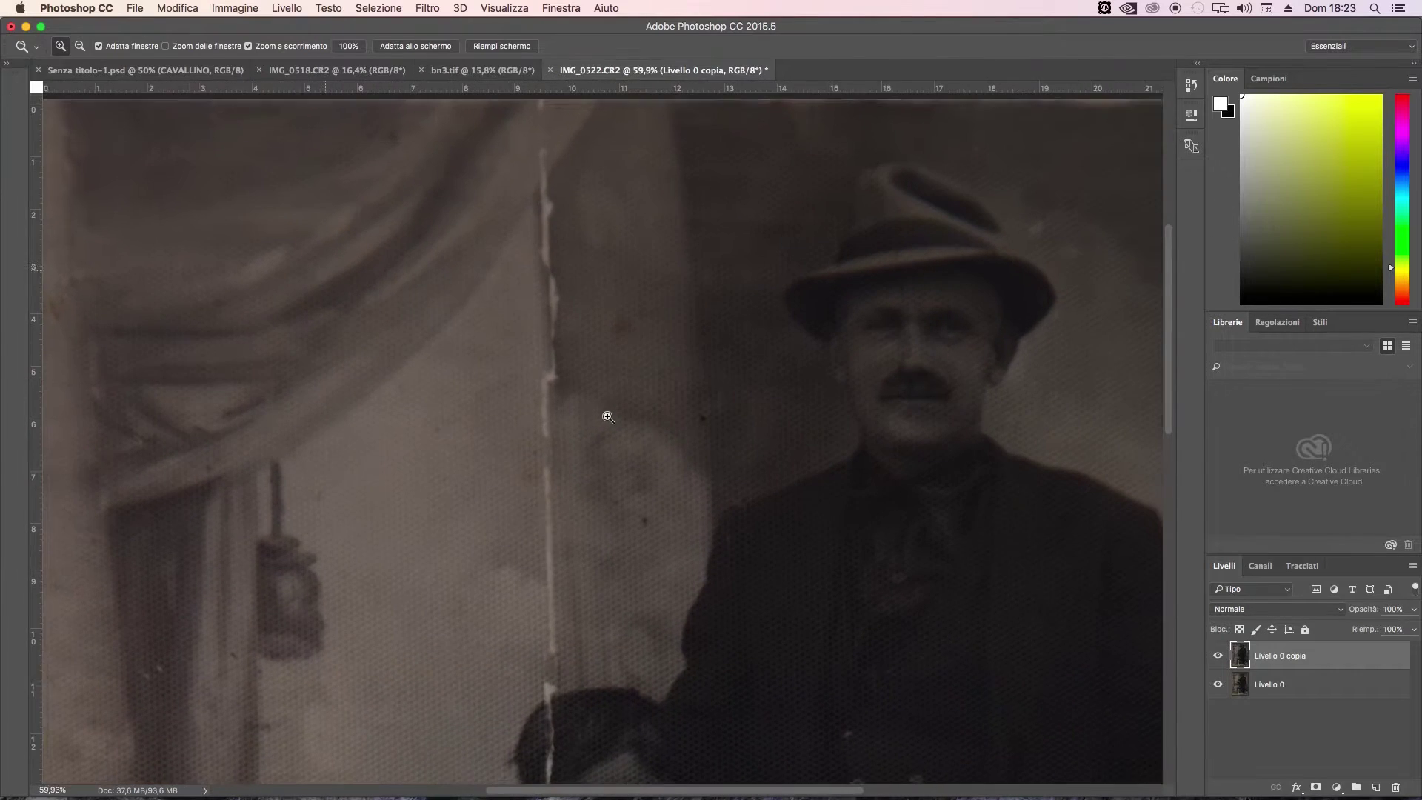
{"action": "left_click_drag", "start_coordinate": [15, 205], "coordinate": [81, 220]}
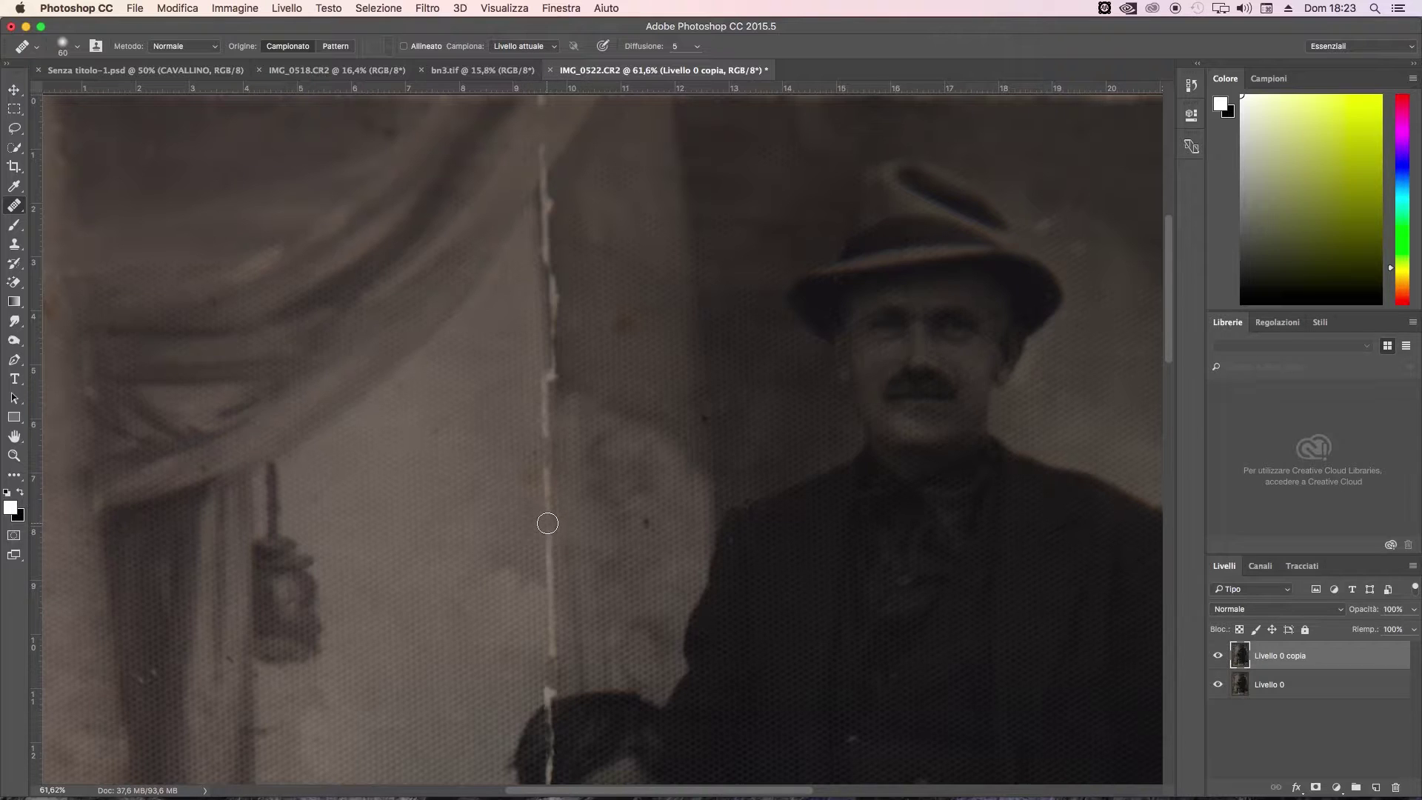
{"action": "left_click_drag", "start_coordinate": [548, 524], "coordinate": [542, 410]}
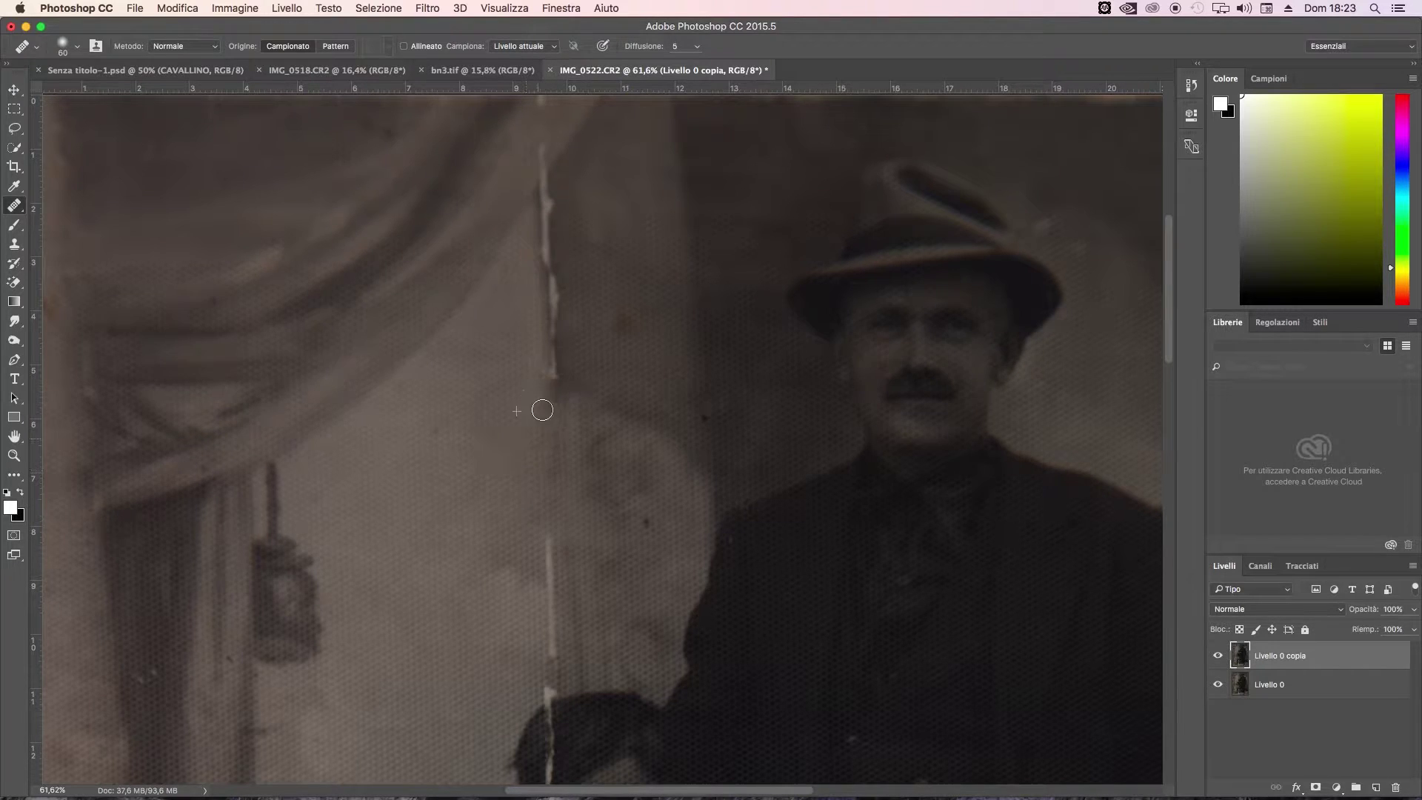
{"action": "left_click_drag", "start_coordinate": [550, 314], "coordinate": [551, 280]}
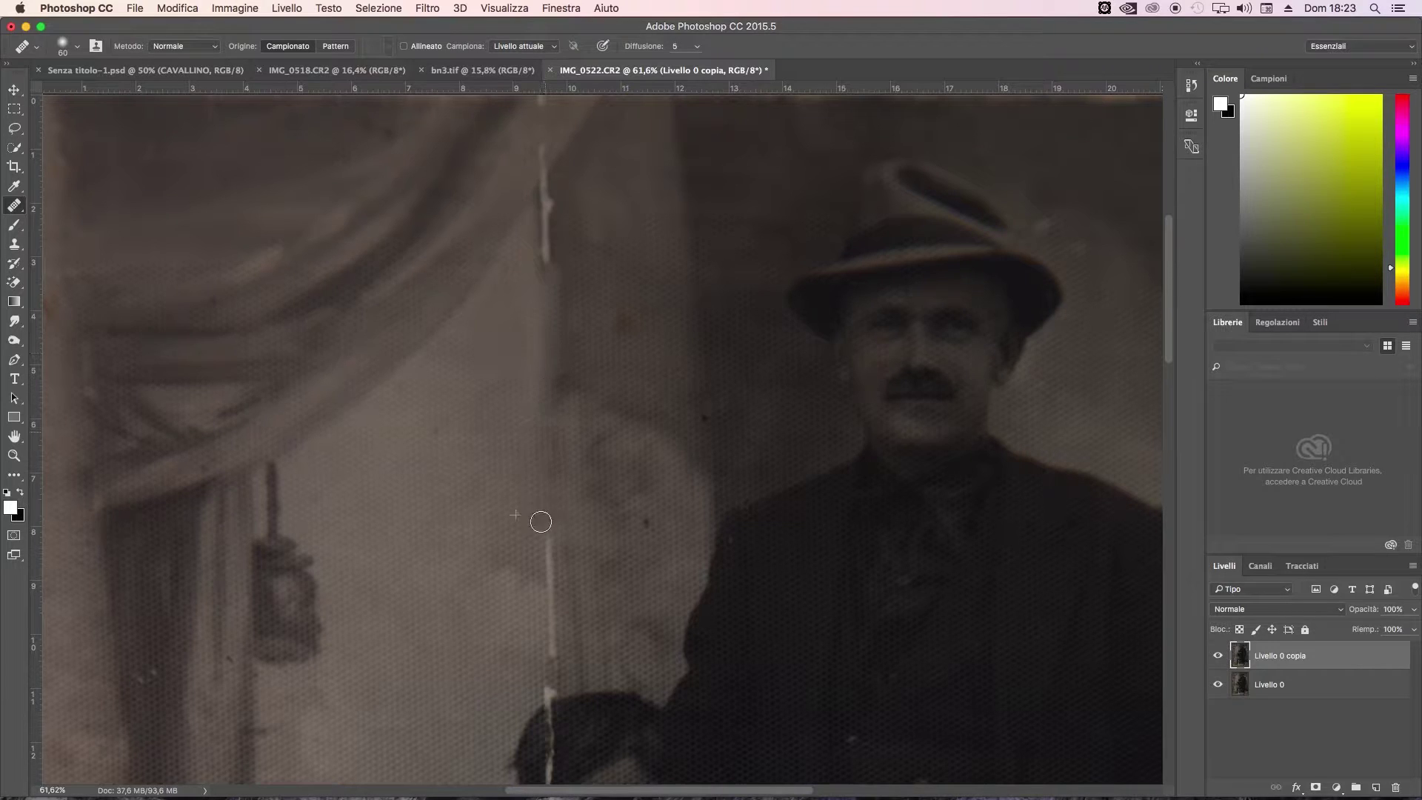
{"action": "left_click_drag", "start_coordinate": [540, 521], "coordinate": [549, 653]}
{"action": "scroll", "coordinate": [544, 691], "scroll_direction": "up", "scroll_amount": 5}
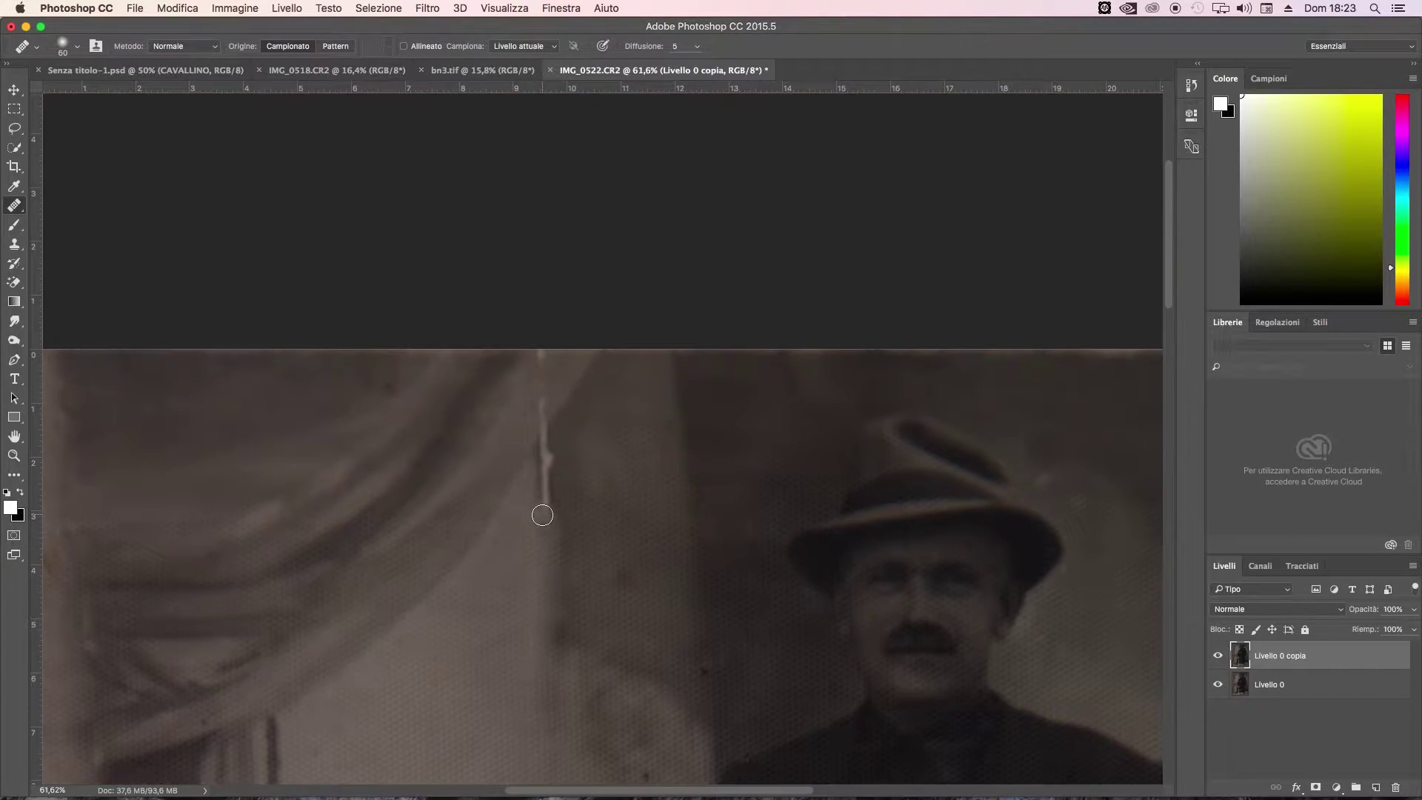
{"action": "left_click_drag", "start_coordinate": [542, 514], "coordinate": [548, 400]}
{"action": "right_click", "coordinate": [593, 476]}
{"action": "key", "text": "Return"}
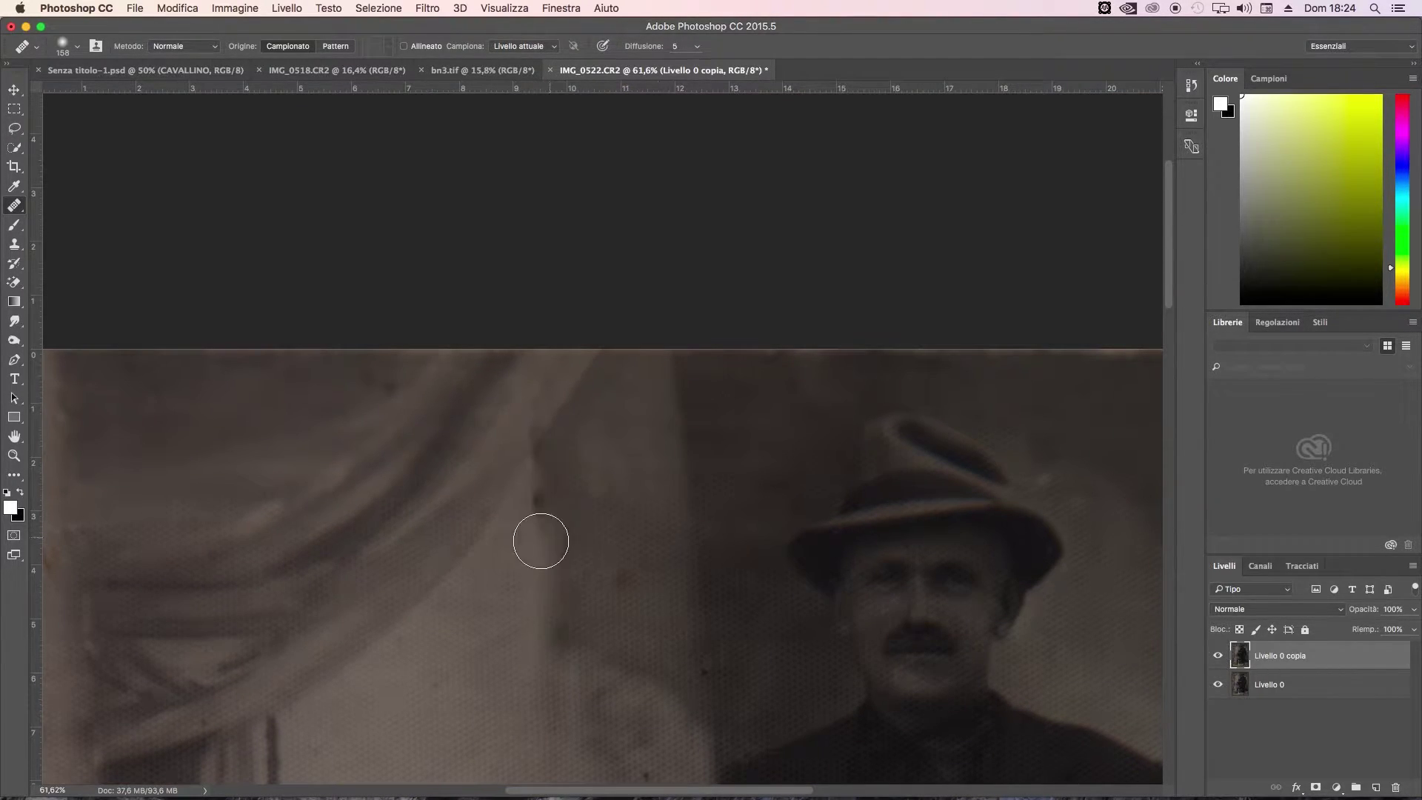
With a smaller brush, heal the crack from the bottom edge up past the round stain
{"action": "scroll", "coordinate": [544, 444], "scroll_direction": "down", "scroll_amount": 2}
{"action": "scroll", "coordinate": [492, 474], "scroll_direction": "down", "scroll_amount": 10}
{"action": "scroll", "coordinate": [493, 474], "scroll_direction": "down", "scroll_amount": 5}
{"action": "right_click", "coordinate": [437, 310]}
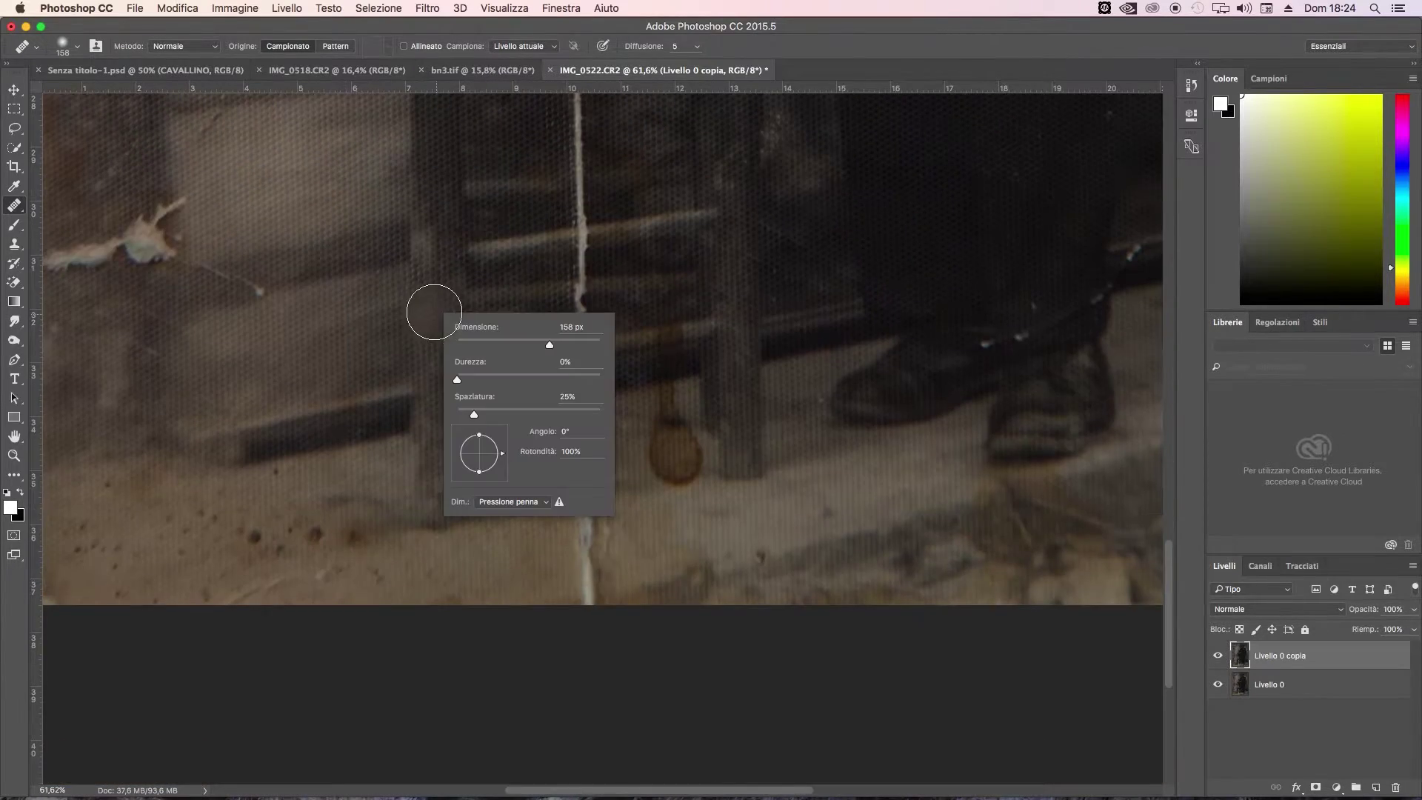
{"action": "left_click_drag", "start_coordinate": [547, 346], "coordinate": [522, 346]}
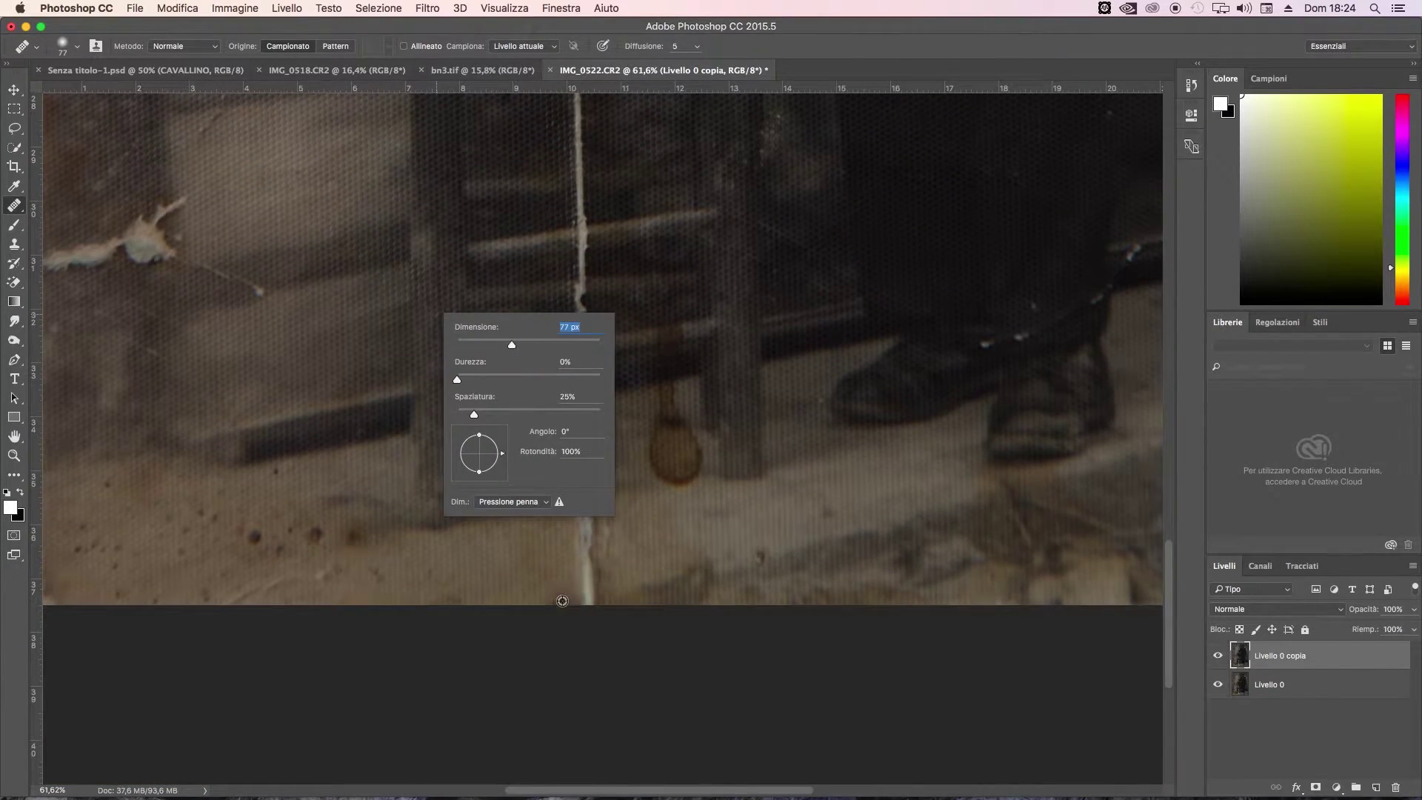
{"action": "key", "text": "Return"}
{"action": "left_click_drag", "start_coordinate": [584, 603], "coordinate": [597, 489]}
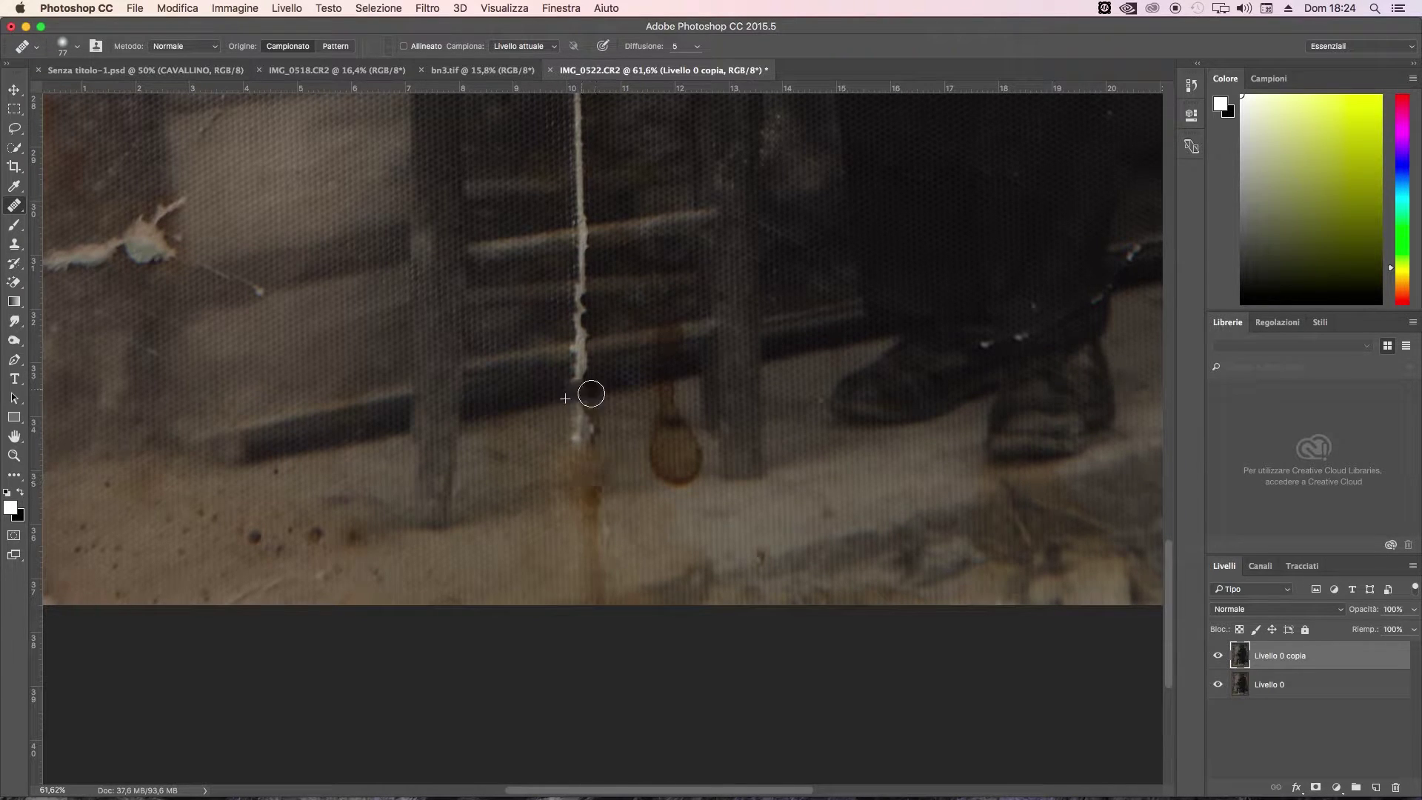
{"action": "left_click_drag", "start_coordinate": [598, 489], "coordinate": [574, 337]}
{"action": "left_click_drag", "start_coordinate": [666, 404], "coordinate": [577, 442]}
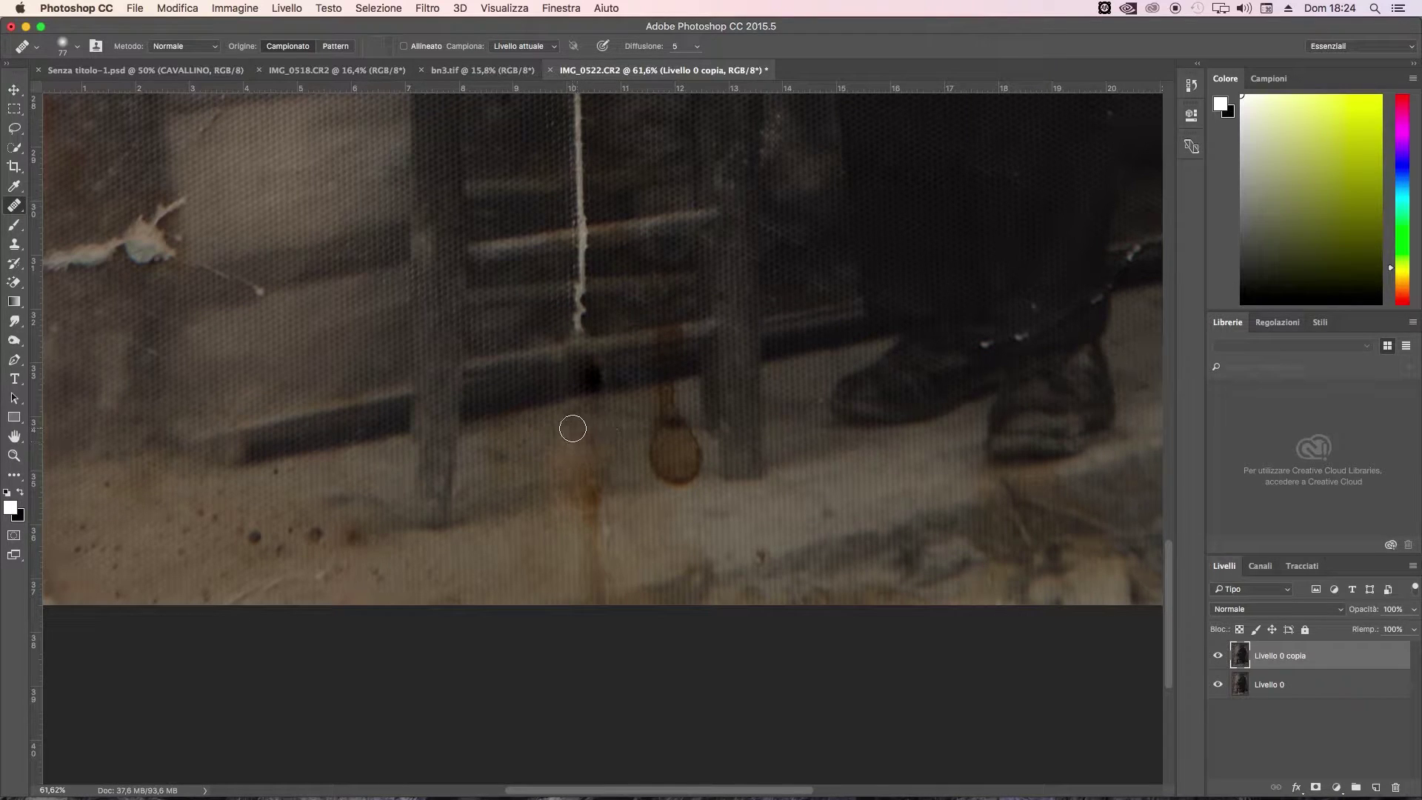
{"action": "left_click_drag", "start_coordinate": [623, 381], "coordinate": [597, 368]}
Heal the crack along the chair, below the child and over the sweater near his hand
{"action": "scroll", "coordinate": [574, 393], "scroll_direction": "up", "scroll_amount": 2}
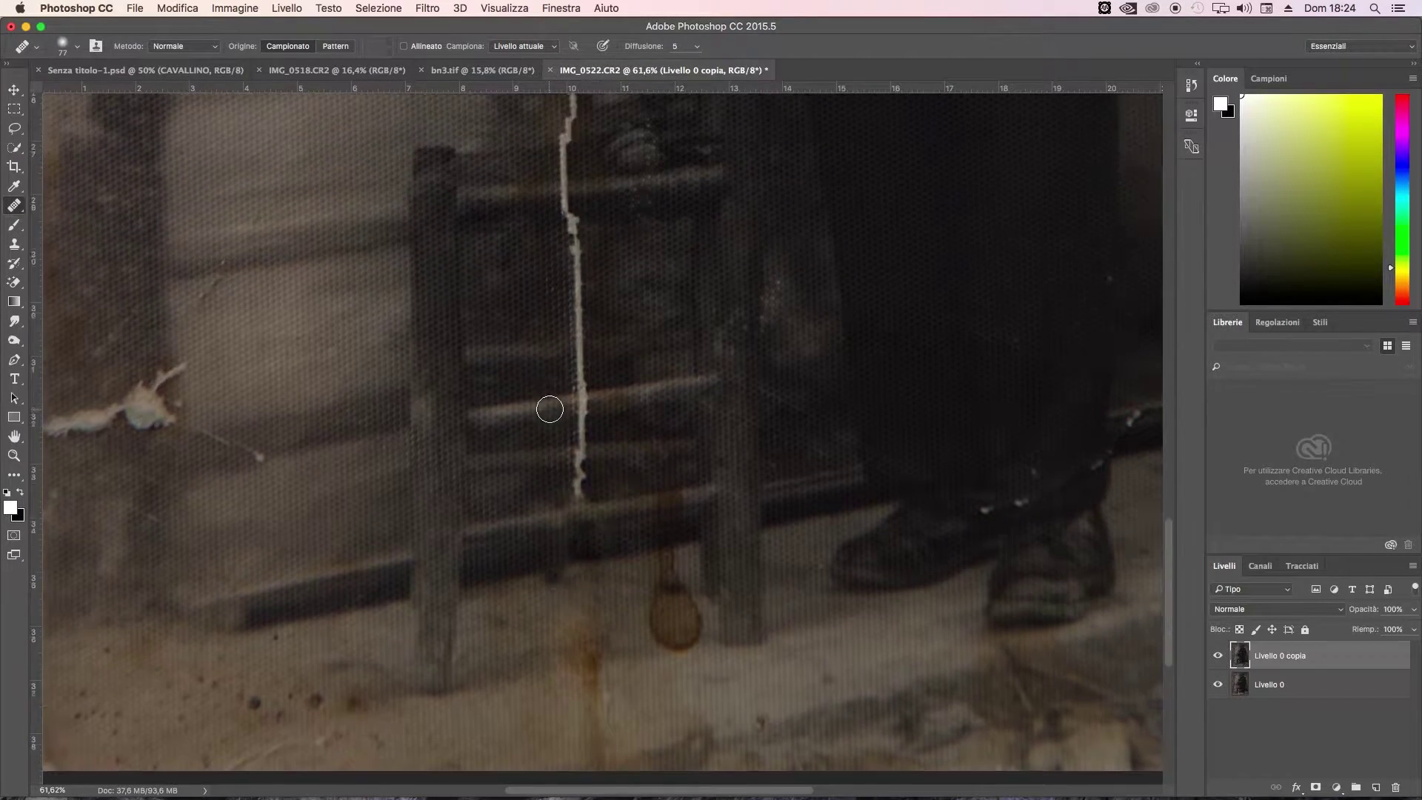
{"action": "scroll", "coordinate": [548, 404], "scroll_direction": "up", "scroll_amount": 4}
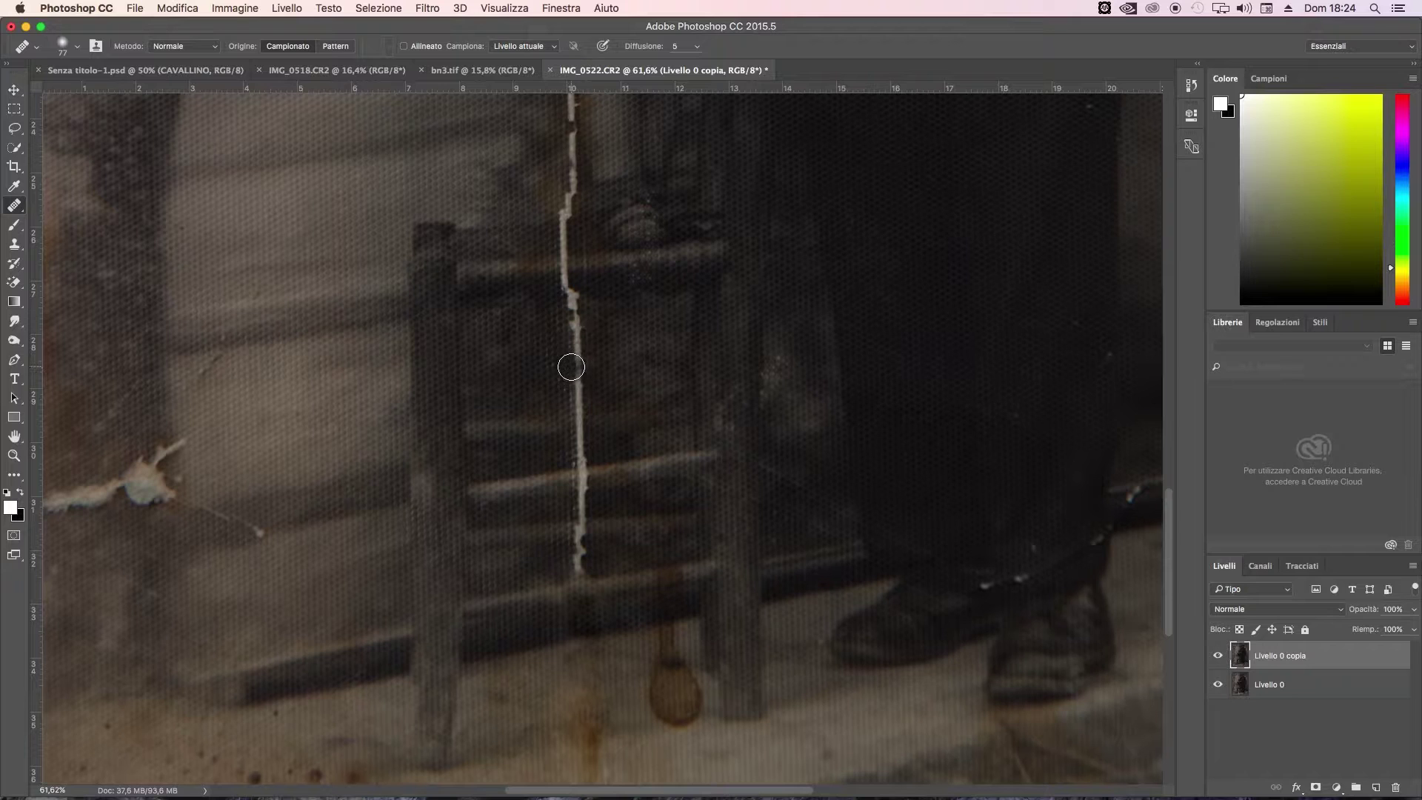
{"action": "left_click_drag", "start_coordinate": [569, 366], "coordinate": [578, 571]}
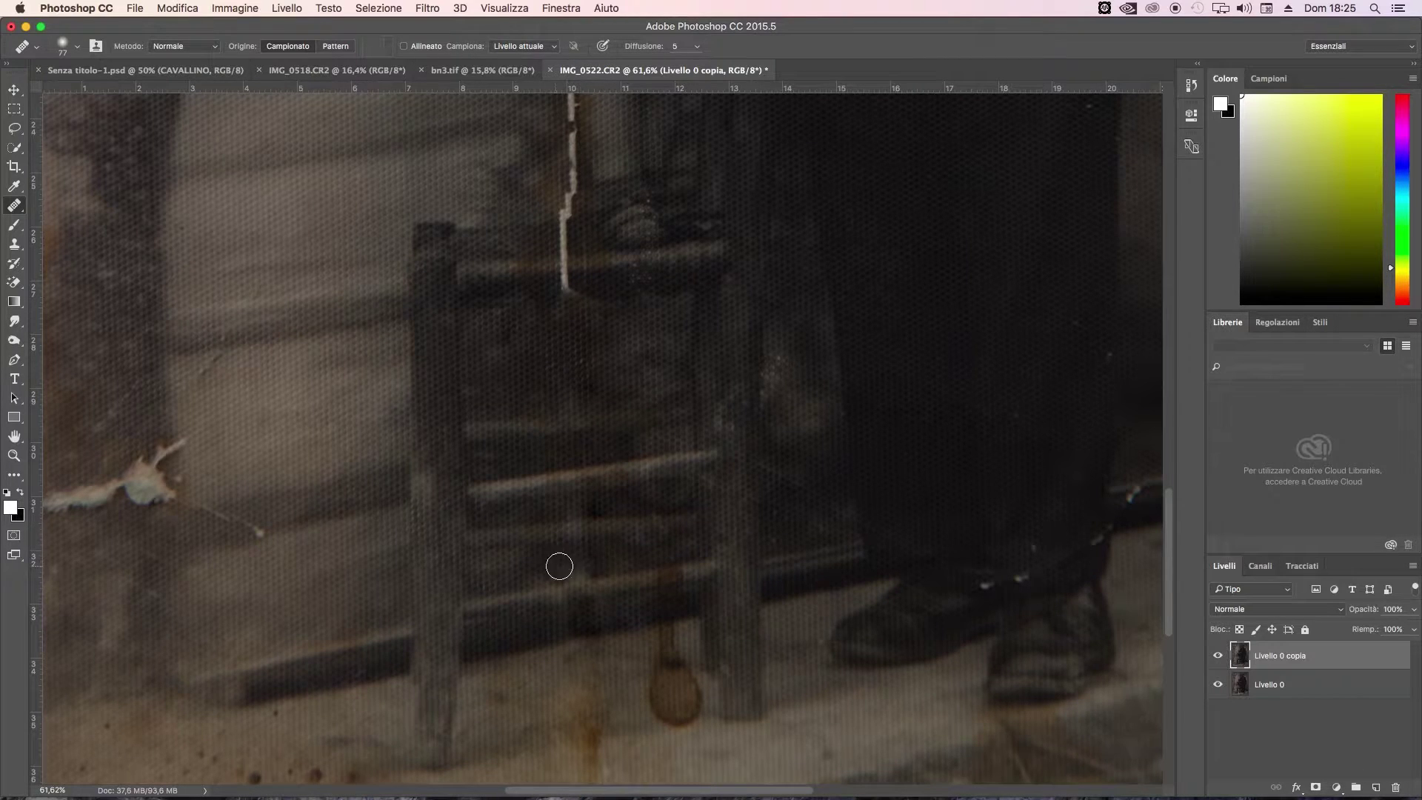
{"action": "scroll", "coordinate": [548, 534], "scroll_direction": "up", "scroll_amount": 5}
{"action": "scroll", "coordinate": [532, 357], "scroll_direction": "up", "scroll_amount": 2}
{"action": "mouse_move", "coordinate": [556, 524]}
{"action": "left_mouse_down"}
{"action": "mouse_move", "coordinate": [566, 367]}
{"action": "mouse_move", "coordinate": [563, 482]}
{"action": "left_mouse_up"}
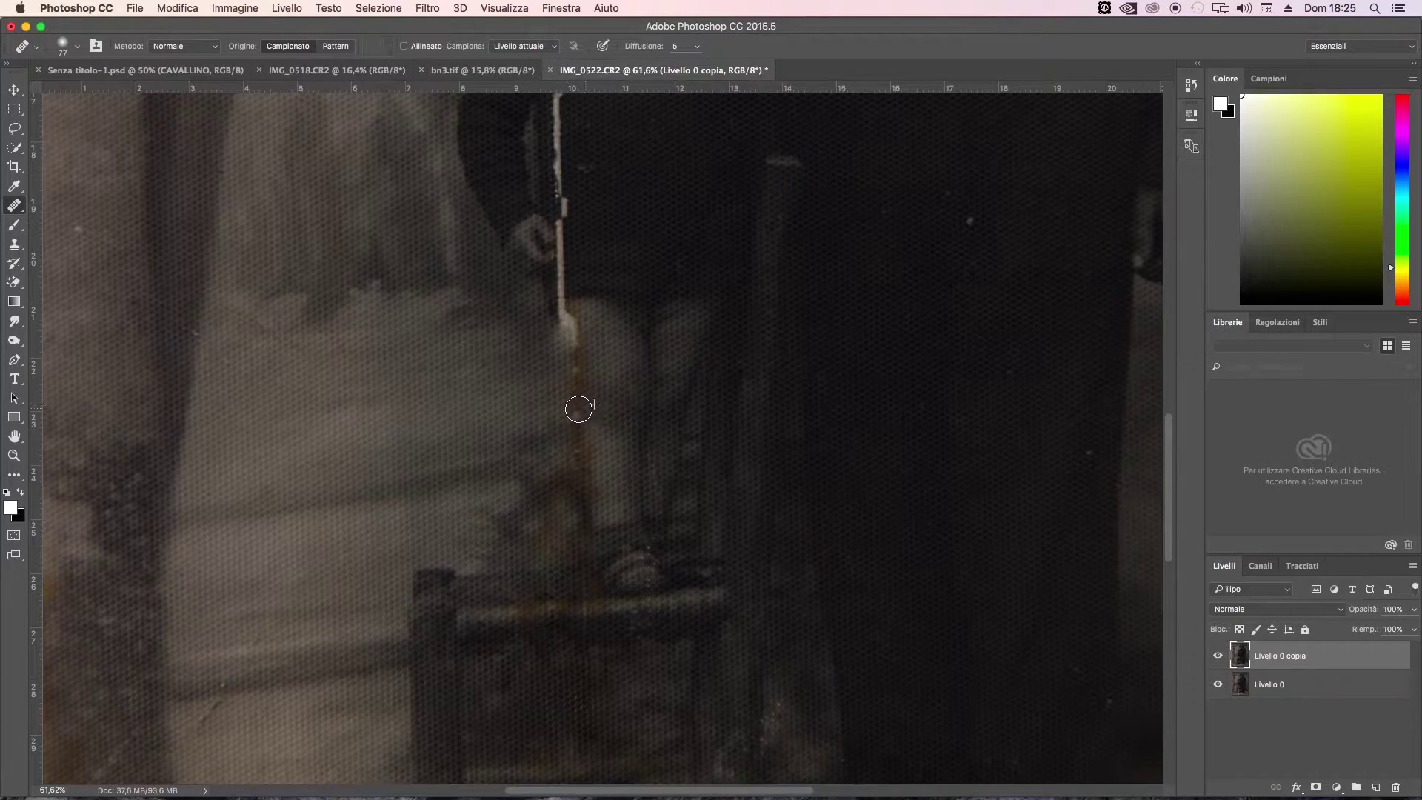
{"action": "left_click_drag", "start_coordinate": [565, 318], "coordinate": [599, 499]}
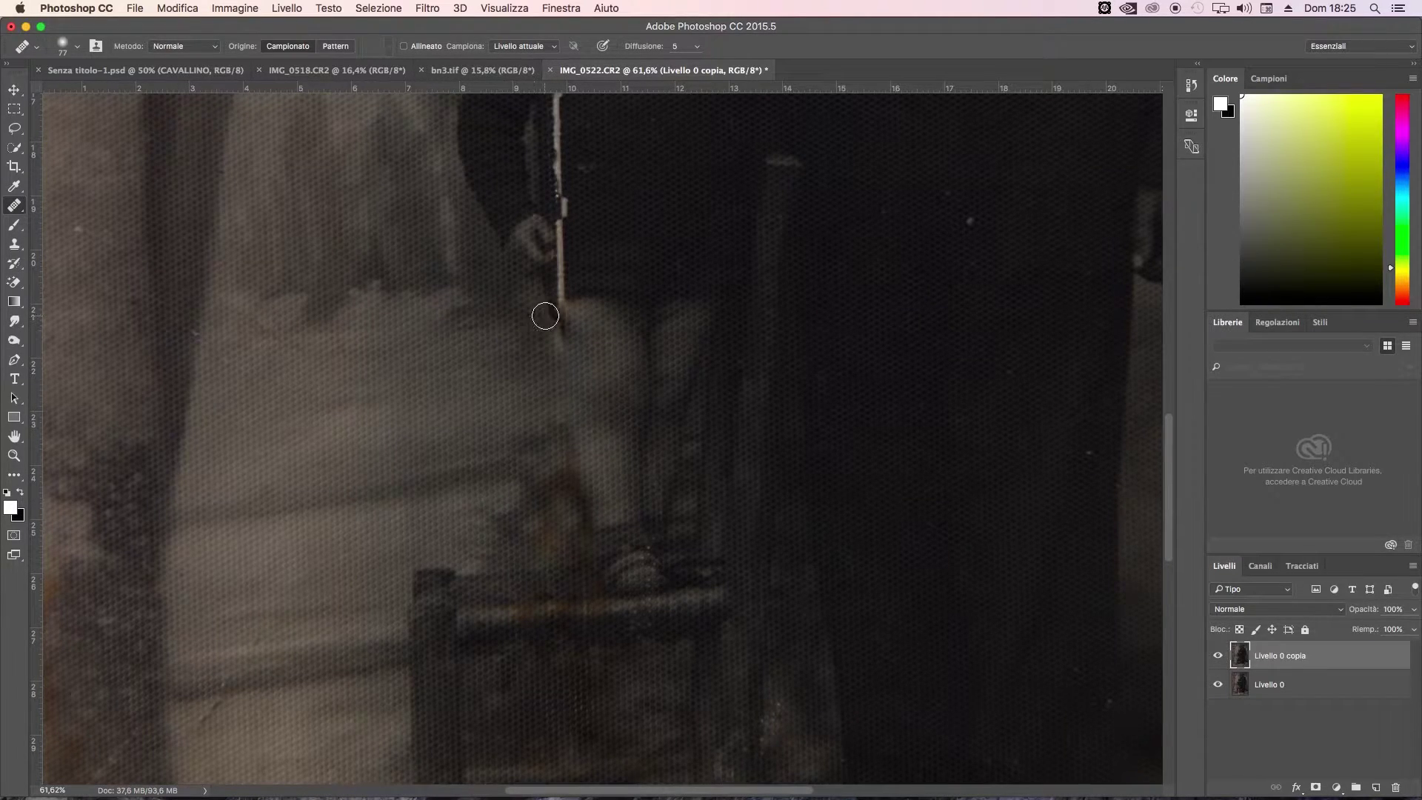
{"action": "left_click_drag", "start_coordinate": [546, 370], "coordinate": [553, 447]}
{"action": "left_click_drag", "start_coordinate": [563, 296], "coordinate": [561, 257]}
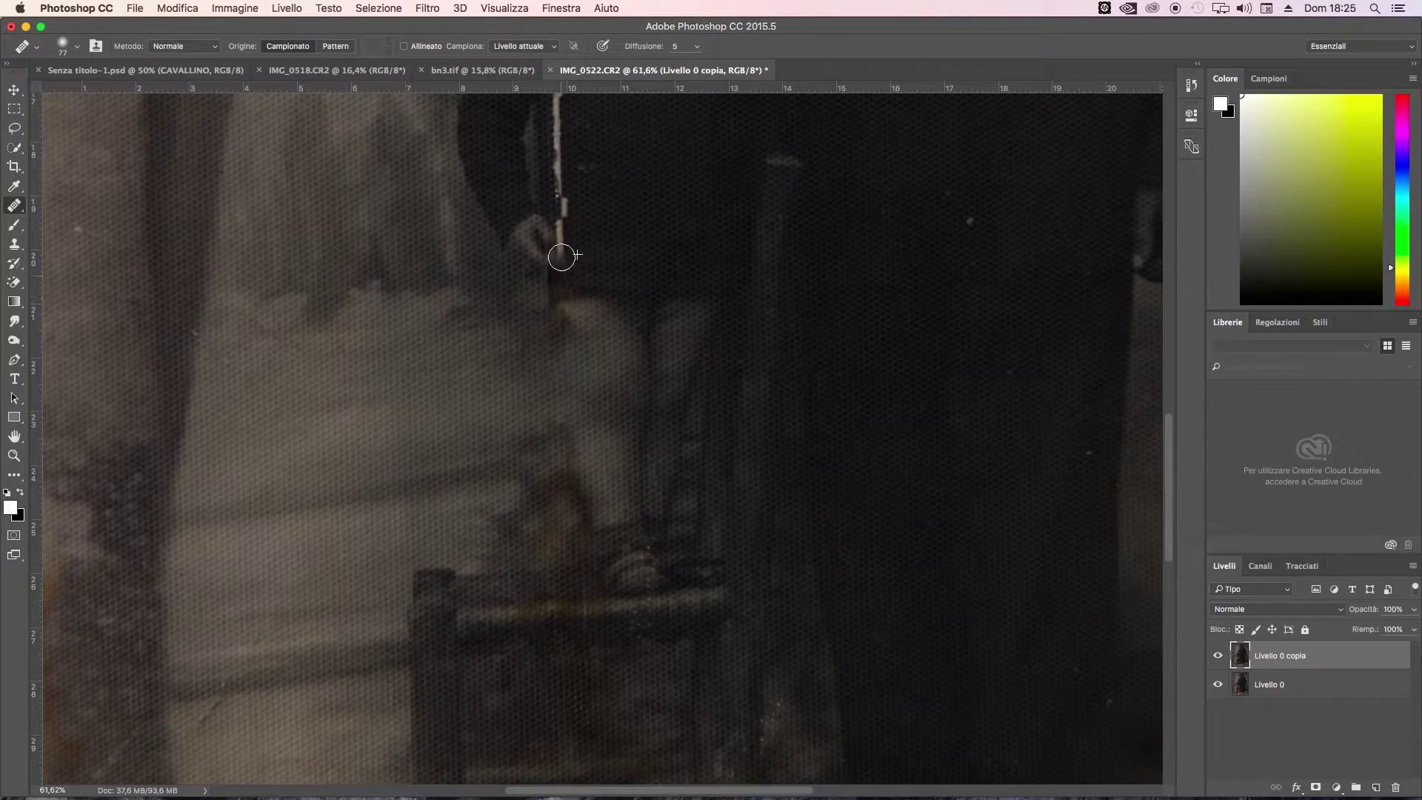
{"action": "scroll", "coordinate": [589, 281], "scroll_direction": "up", "scroll_amount": 5}
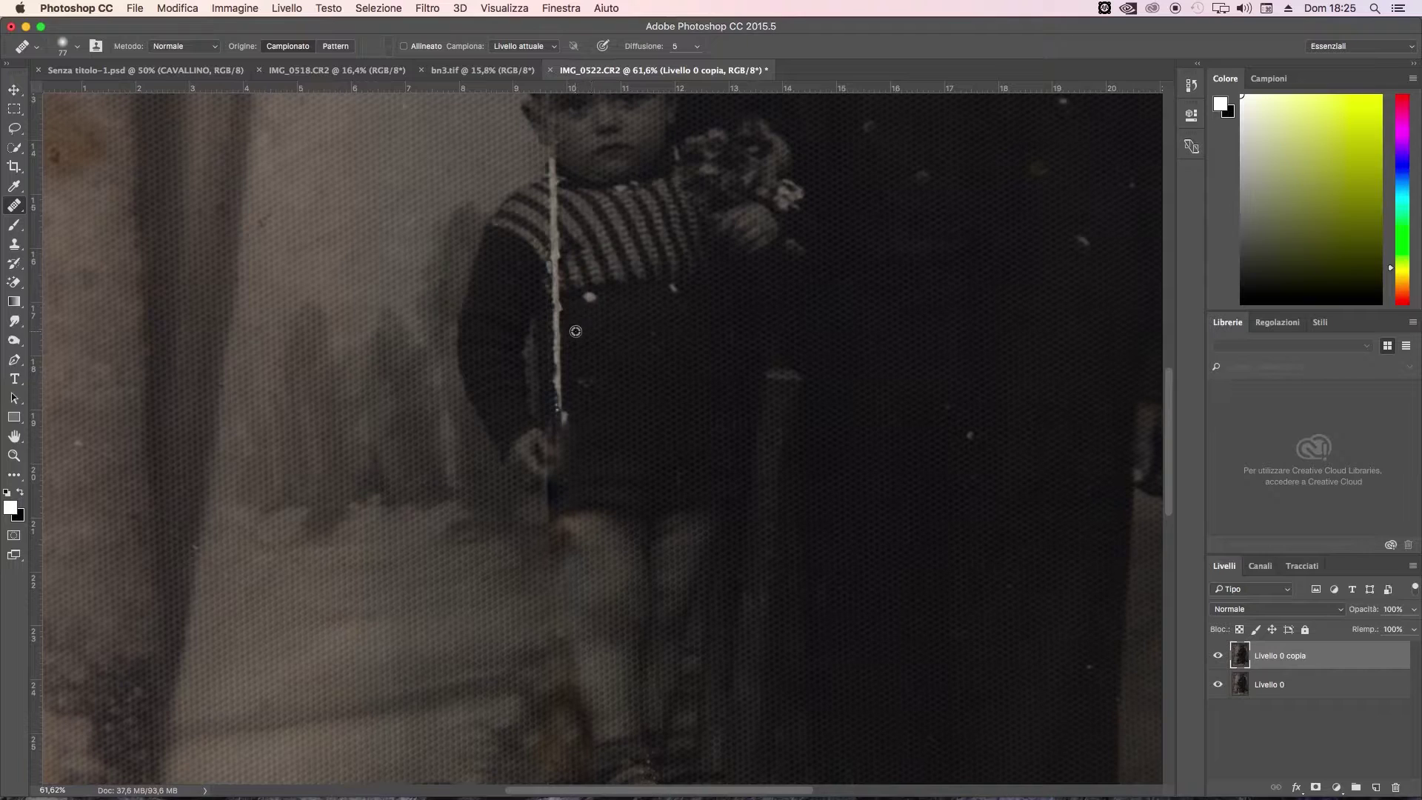
{"action": "left_click", "coordinate": [575, 331], "text": "alt"}
{"action": "left_click_drag", "start_coordinate": [557, 332], "coordinate": [559, 429]}
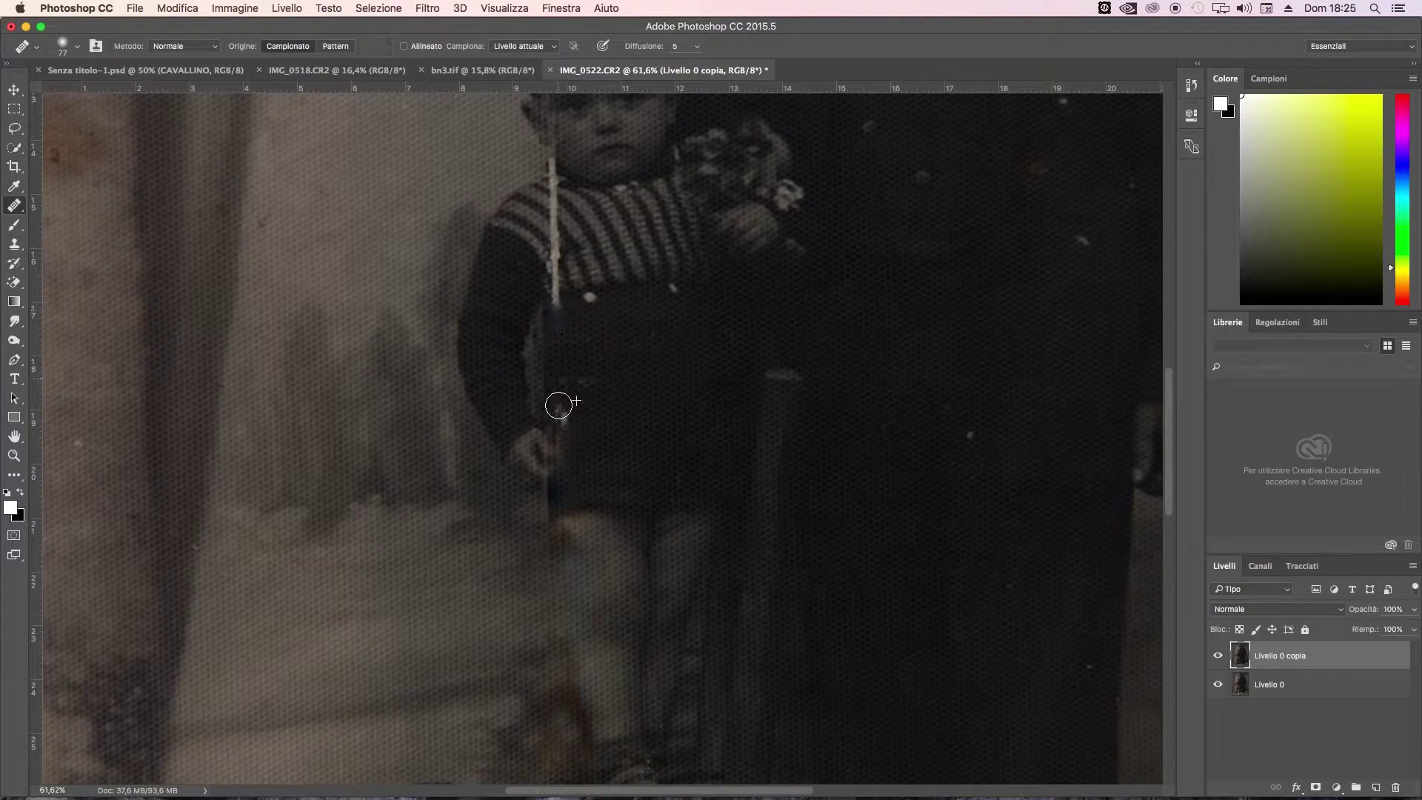
Zoom in on the sweater and heal away the bluish blob beside the stripe
{"action": "scroll", "coordinate": [569, 378], "scroll_direction": "up", "scroll_amount": 2}
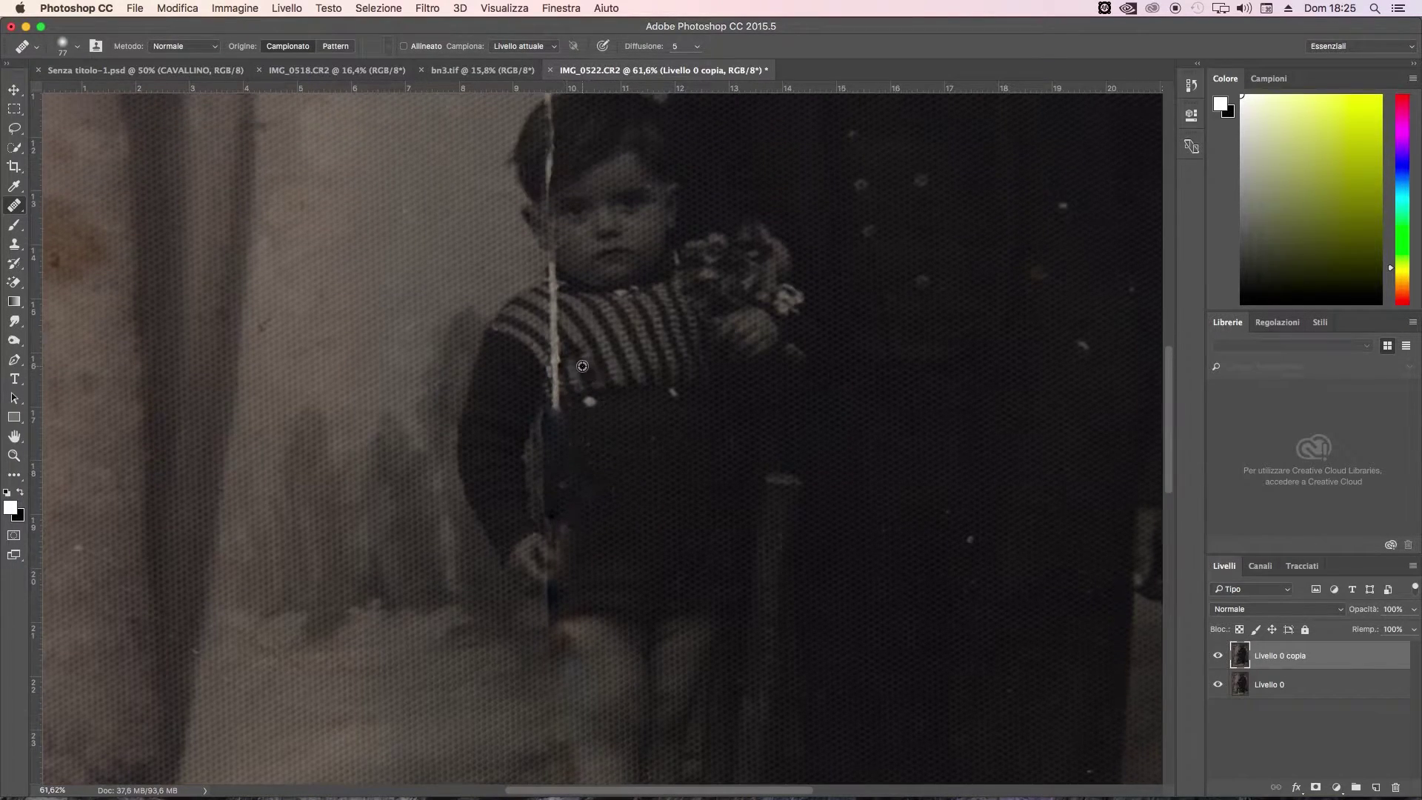
{"action": "right_click", "coordinate": [581, 386]}
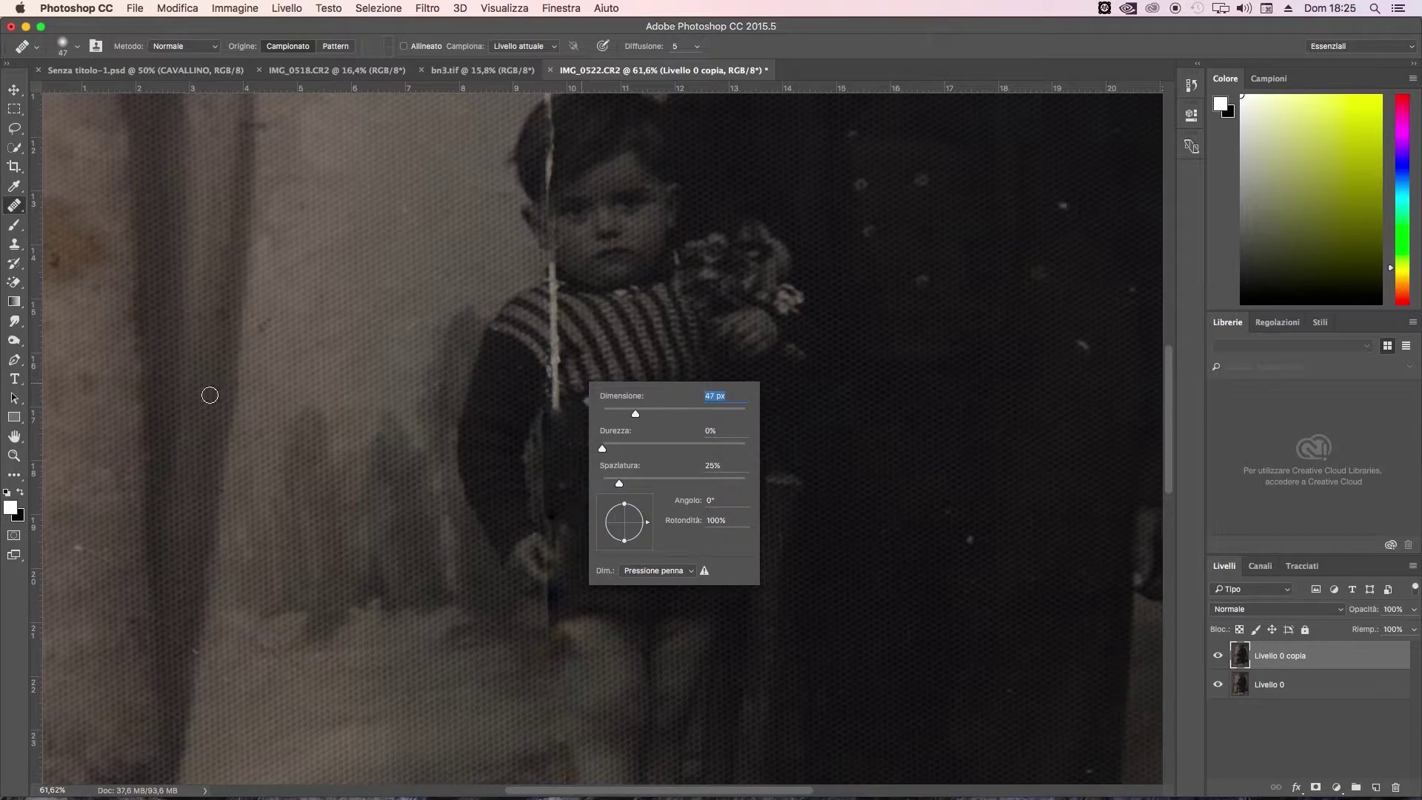
{"action": "key", "text": "z"}
{"action": "left_click_drag", "start_coordinate": [581, 383], "coordinate": [666, 386]}
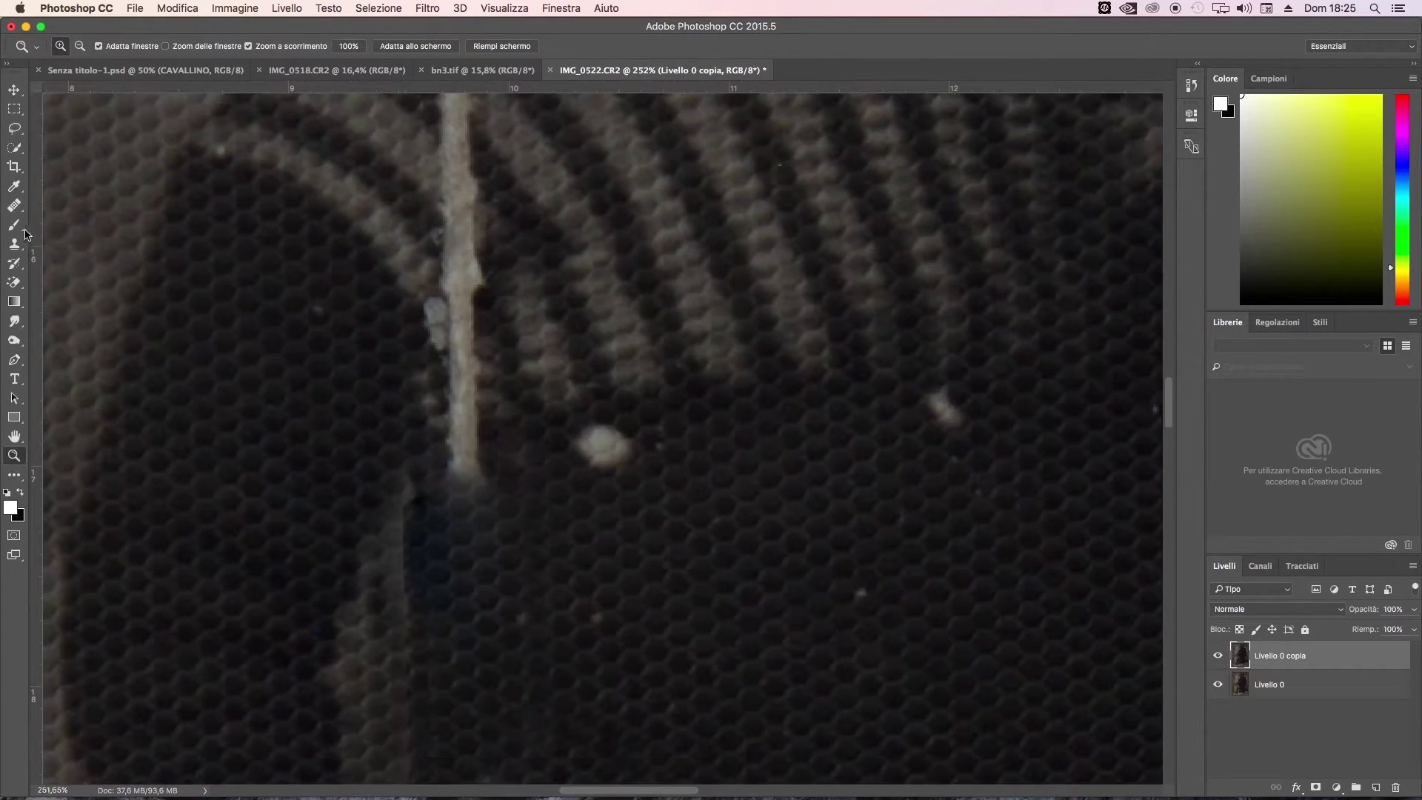
{"action": "left_click", "coordinate": [14, 205]}
{"action": "left_click", "coordinate": [111, 212]}
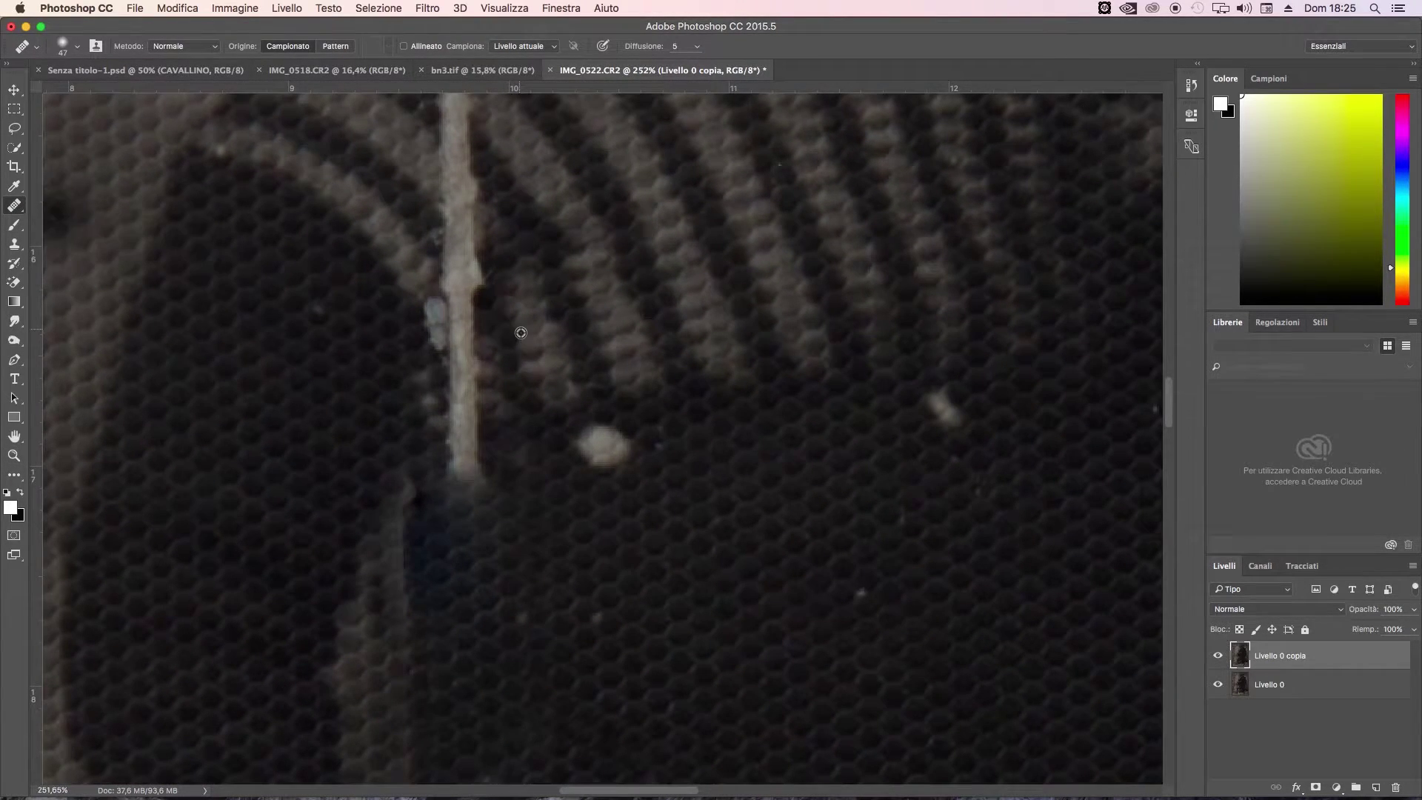
{"action": "left_click", "coordinate": [551, 390], "text": "alt"}
{"action": "left_click_drag", "start_coordinate": [467, 371], "coordinate": [432, 304]}
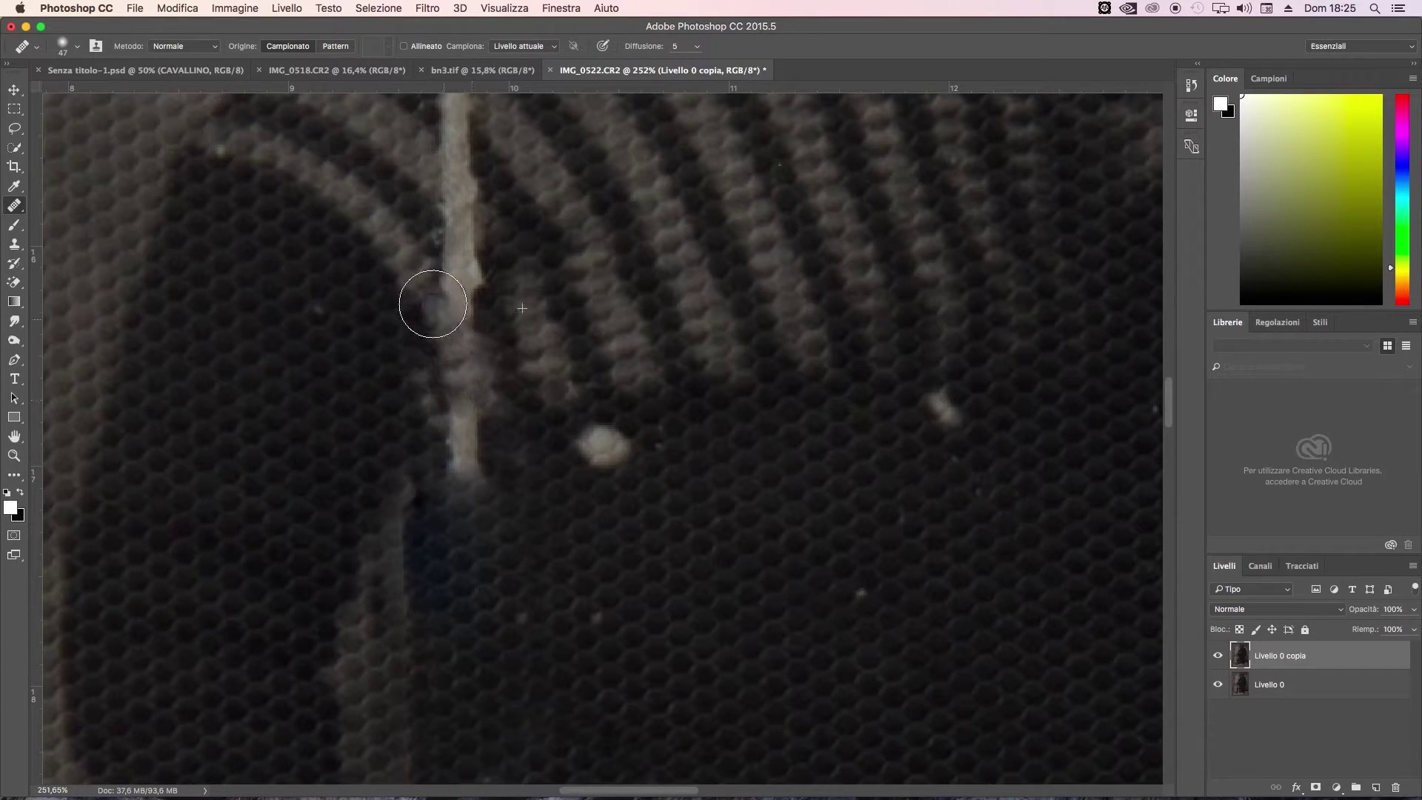
Shrink the Healing Brush to 23 px and heal the crack across the stripes
{"action": "scroll", "coordinate": [426, 291], "scroll_direction": "up", "scroll_amount": 5}
{"action": "right_click", "coordinate": [585, 396]}
{"action": "left_click_drag", "start_coordinate": [638, 428], "coordinate": [618, 428]}
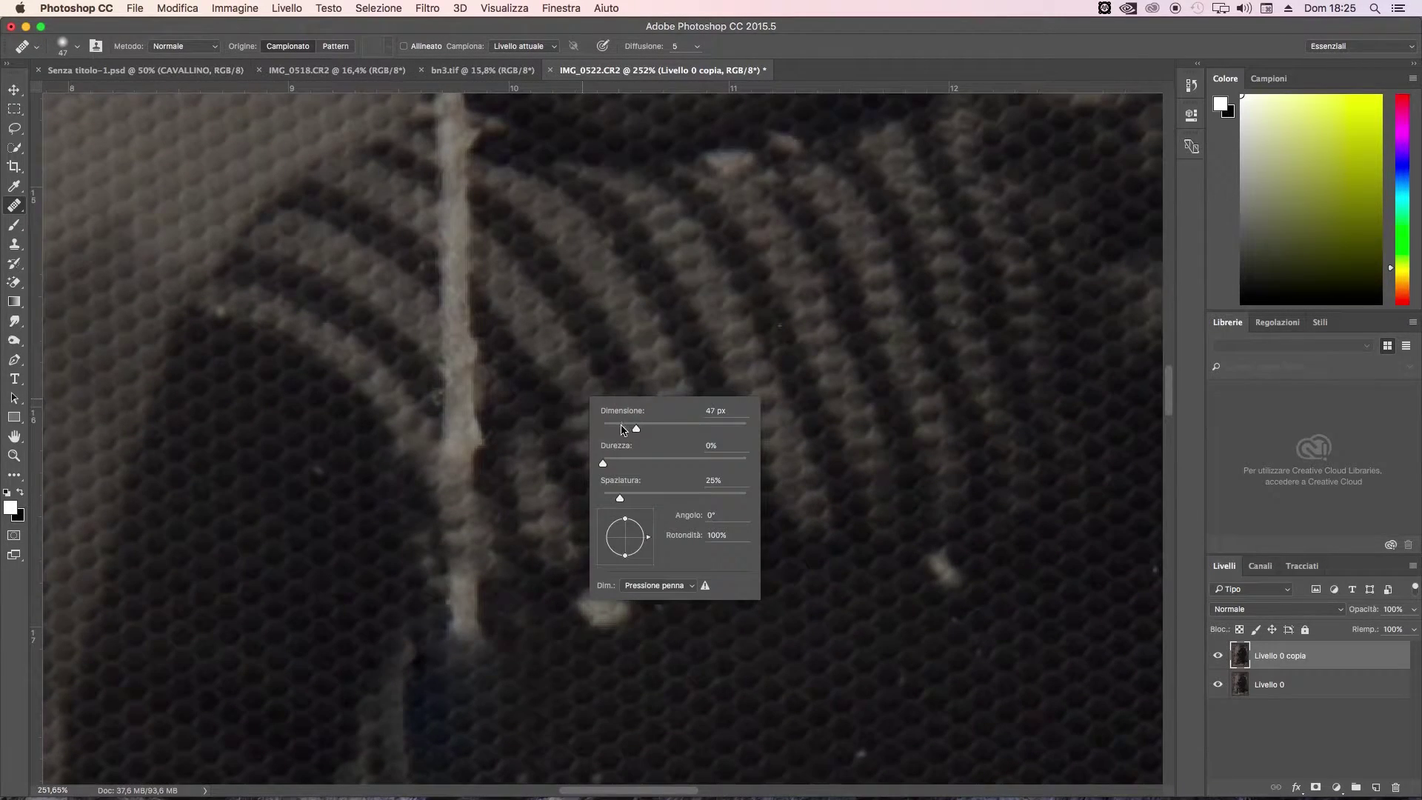
{"action": "key", "text": "Return"}
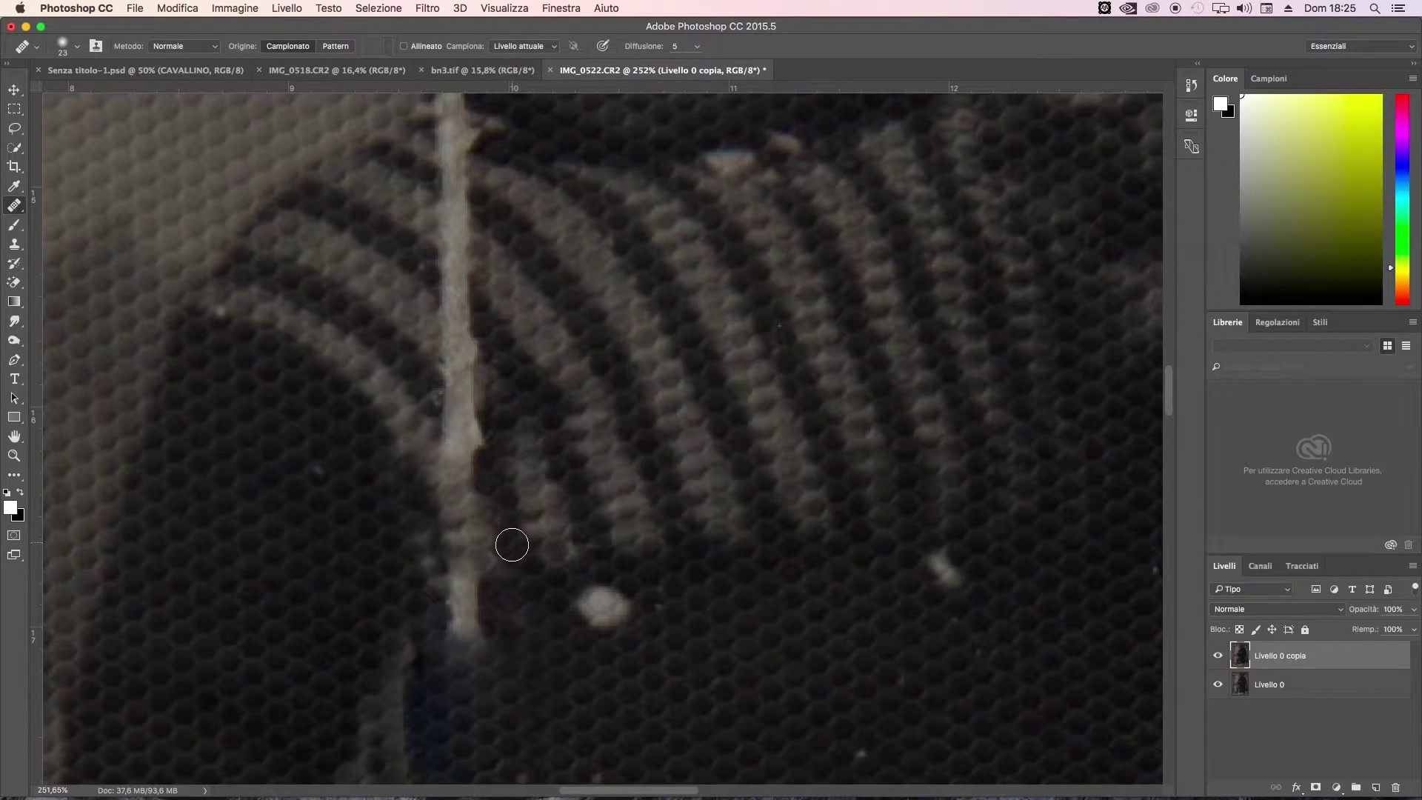
{"action": "left_click_drag", "start_coordinate": [453, 417], "coordinate": [461, 481]}
{"action": "left_click_drag", "start_coordinate": [449, 402], "coordinate": [462, 442]}
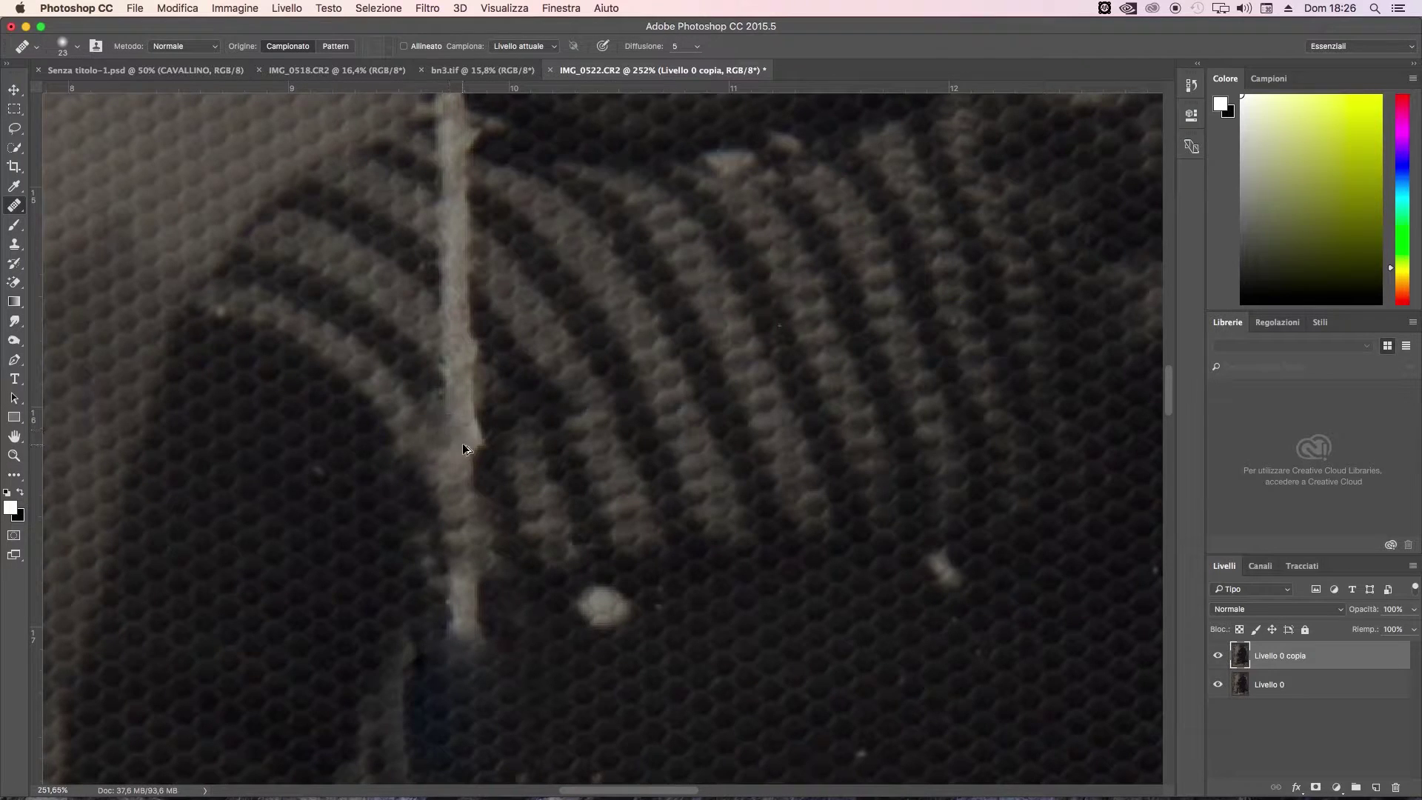
{"action": "left_click", "coordinate": [20, 245]}
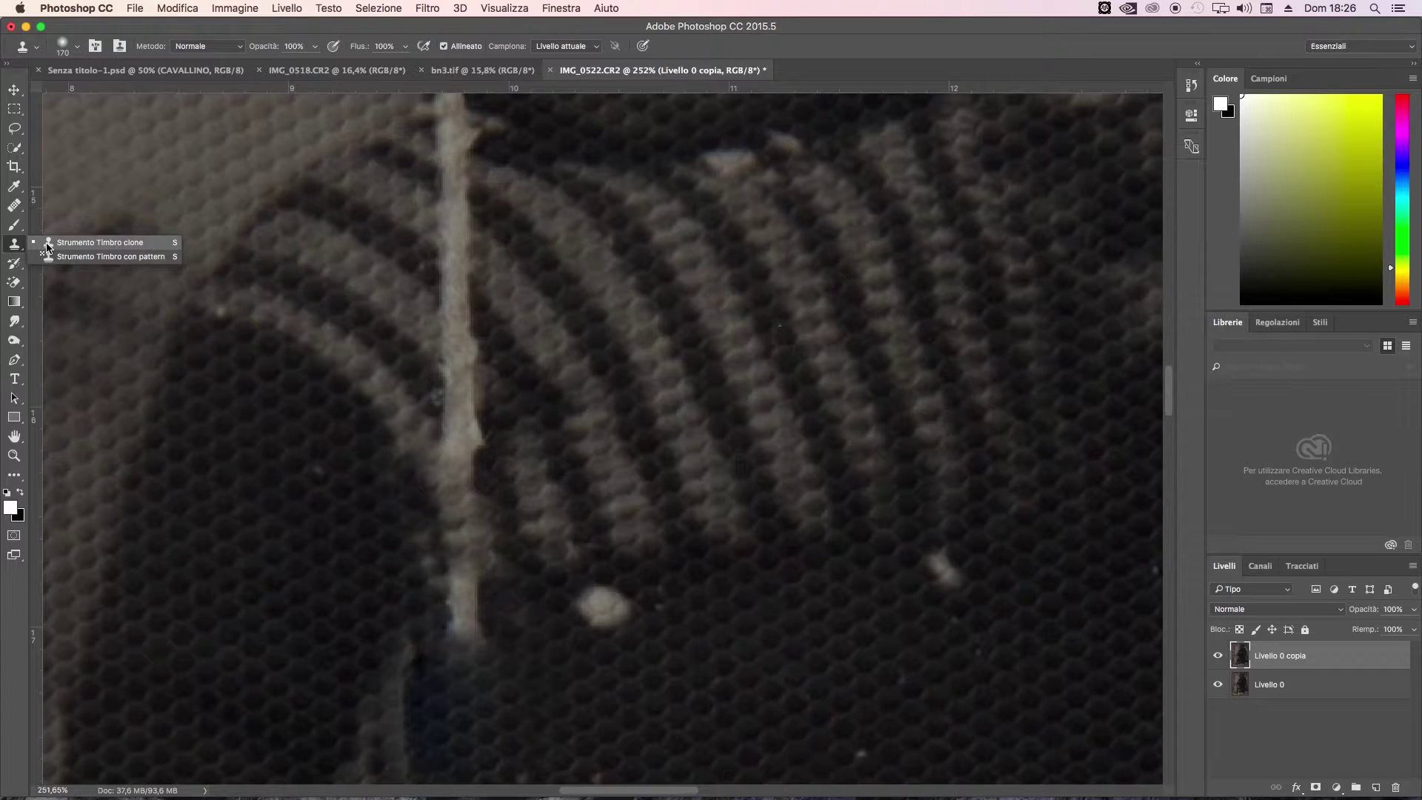
Set the Clone Stamp brush to 40 px and clone dark sweater texture over the bright line
{"action": "left_click", "coordinate": [47, 244]}
{"action": "right_click", "coordinate": [648, 451]}
{"action": "type", "text": "40"}
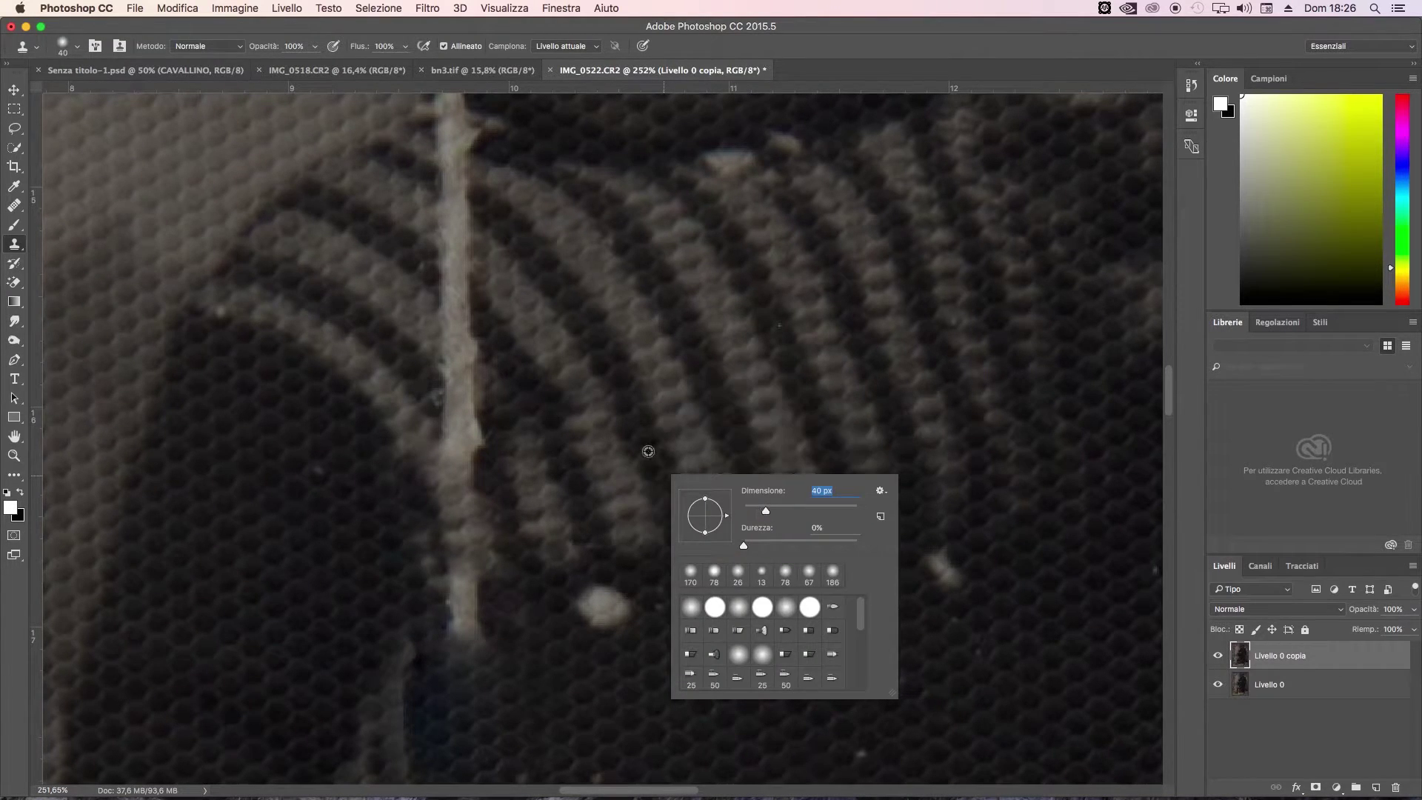
{"action": "key", "text": "Return"}
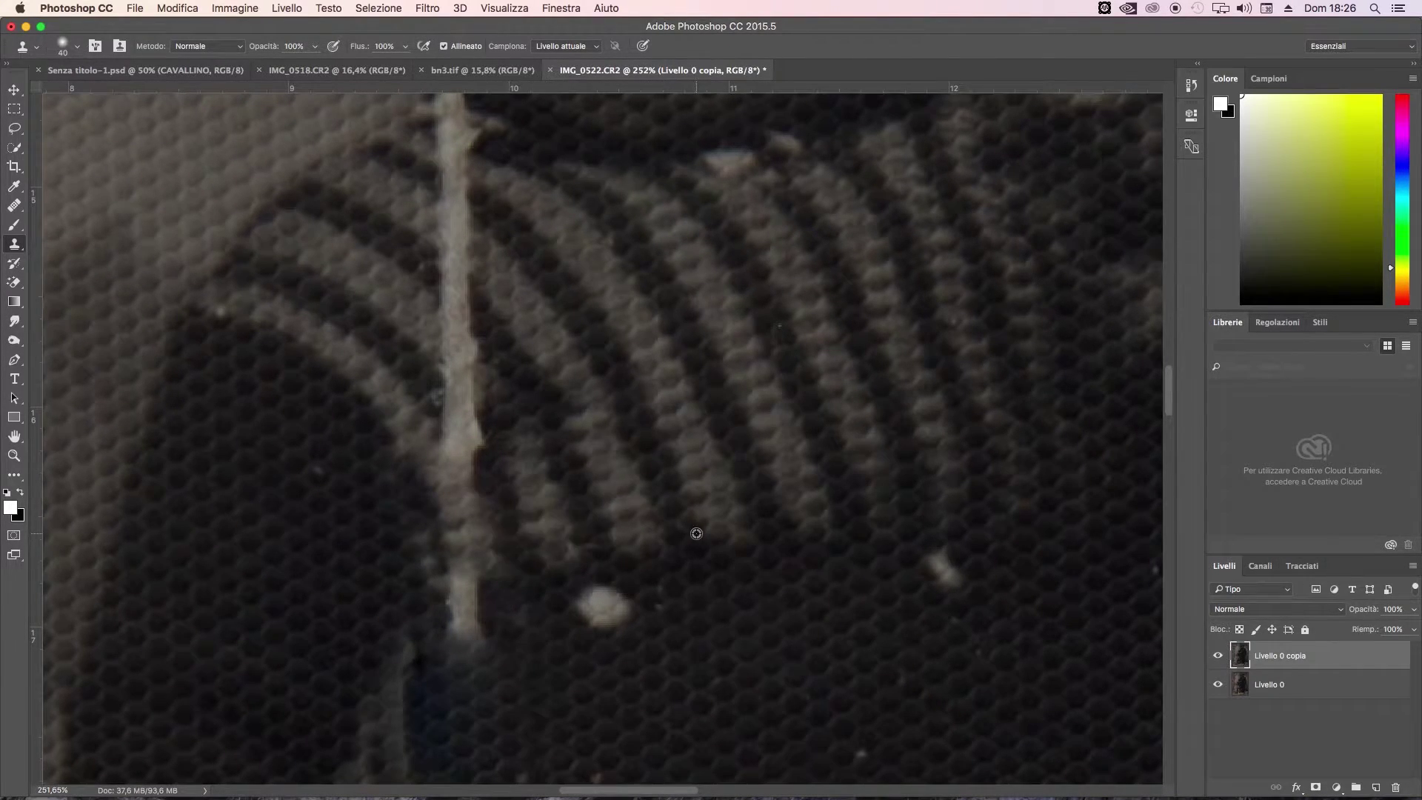
{"action": "left_click", "coordinate": [697, 533], "text": "alt"}
{"action": "mouse_move", "coordinate": [522, 556]}
{"action": "left_mouse_down"}
{"action": "mouse_move", "coordinate": [442, 400]}
{"action": "mouse_move", "coordinate": [470, 435]}
{"action": "mouse_move", "coordinate": [448, 340]}
{"action": "mouse_move", "coordinate": [459, 629]}
{"action": "left_mouse_up"}
{"action": "left_click", "coordinate": [597, 603]}
{"action": "scroll", "coordinate": [444, 476], "scroll_direction": "up", "scroll_amount": 5}
{"action": "mouse_move", "coordinate": [444, 476]}
{"action": "left_mouse_down"}
{"action": "mouse_move", "coordinate": [496, 412]}
{"action": "mouse_move", "coordinate": [460, 394]}
{"action": "mouse_move", "coordinate": [469, 330]}
{"action": "mouse_move", "coordinate": [434, 385]}
{"action": "mouse_move", "coordinate": [413, 498]}
{"action": "mouse_move", "coordinate": [438, 261]}
{"action": "left_mouse_up"}
Clone over the remaining bright line and the blob at the figure's edge
{"action": "scroll", "coordinate": [348, 460], "scroll_direction": "up", "scroll_amount": 4}
{"action": "scroll", "coordinate": [476, 502], "scroll_direction": "up", "scroll_amount": 4}
{"action": "scroll", "coordinate": [495, 383], "scroll_direction": "up", "scroll_amount": 6}
{"action": "left_click", "coordinate": [495, 384], "text": "alt"}
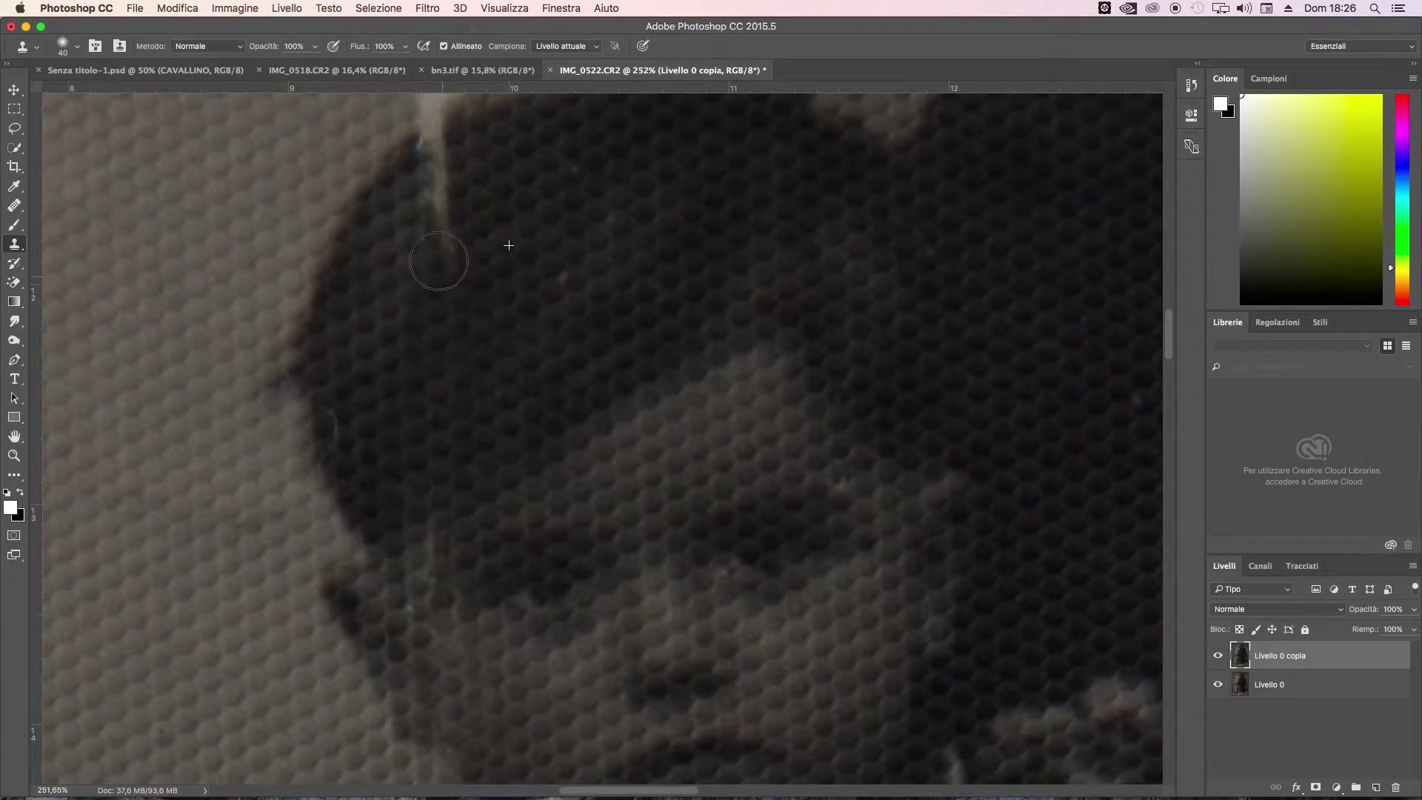
{"action": "scroll", "coordinate": [437, 311], "scroll_direction": "up", "scroll_amount": 3}
{"action": "scroll", "coordinate": [448, 318], "scroll_direction": "up", "scroll_amount": 3}
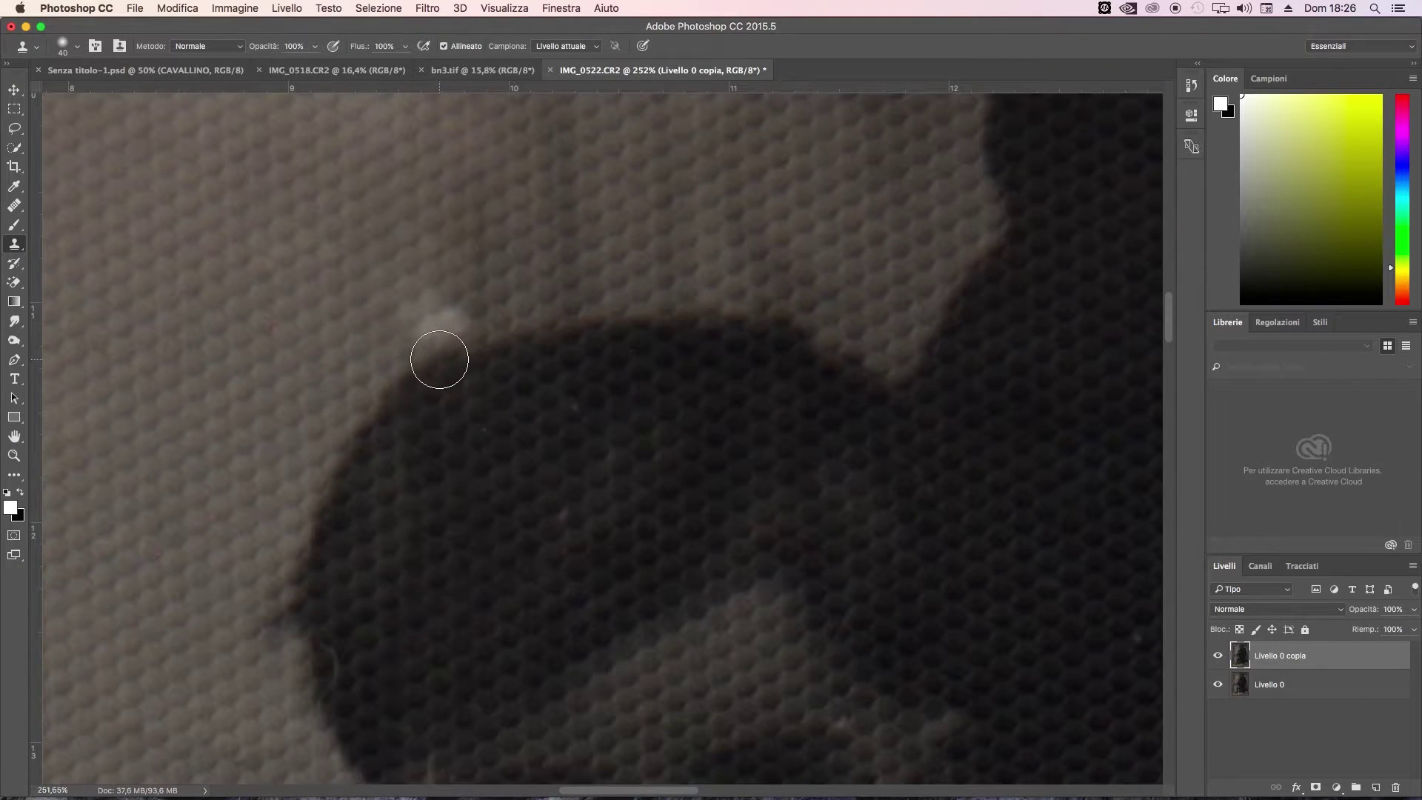
{"action": "left_click_drag", "start_coordinate": [441, 363], "coordinate": [430, 317]}
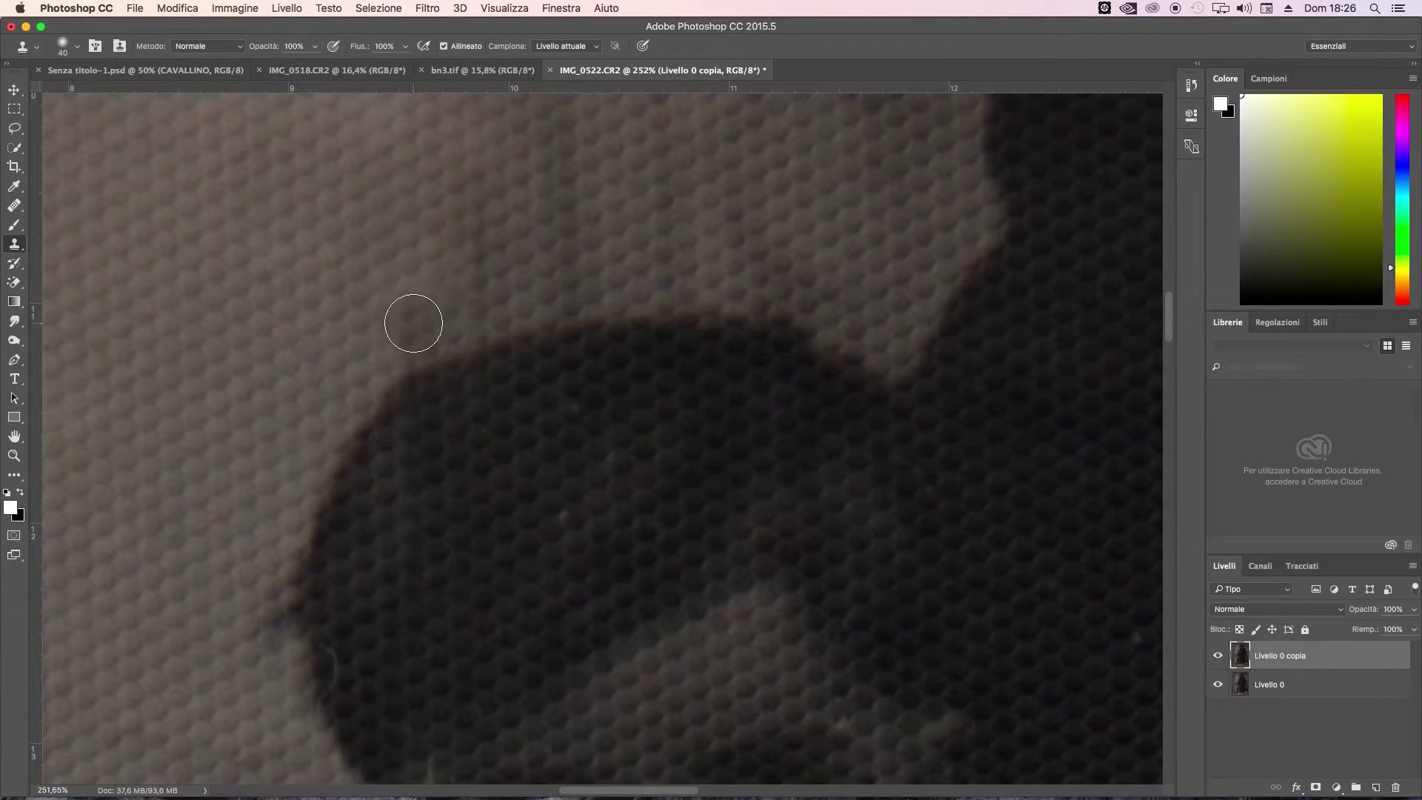
{"action": "key", "text": "z"}
{"action": "left_click", "coordinate": [787, 486], "text": "alt"}
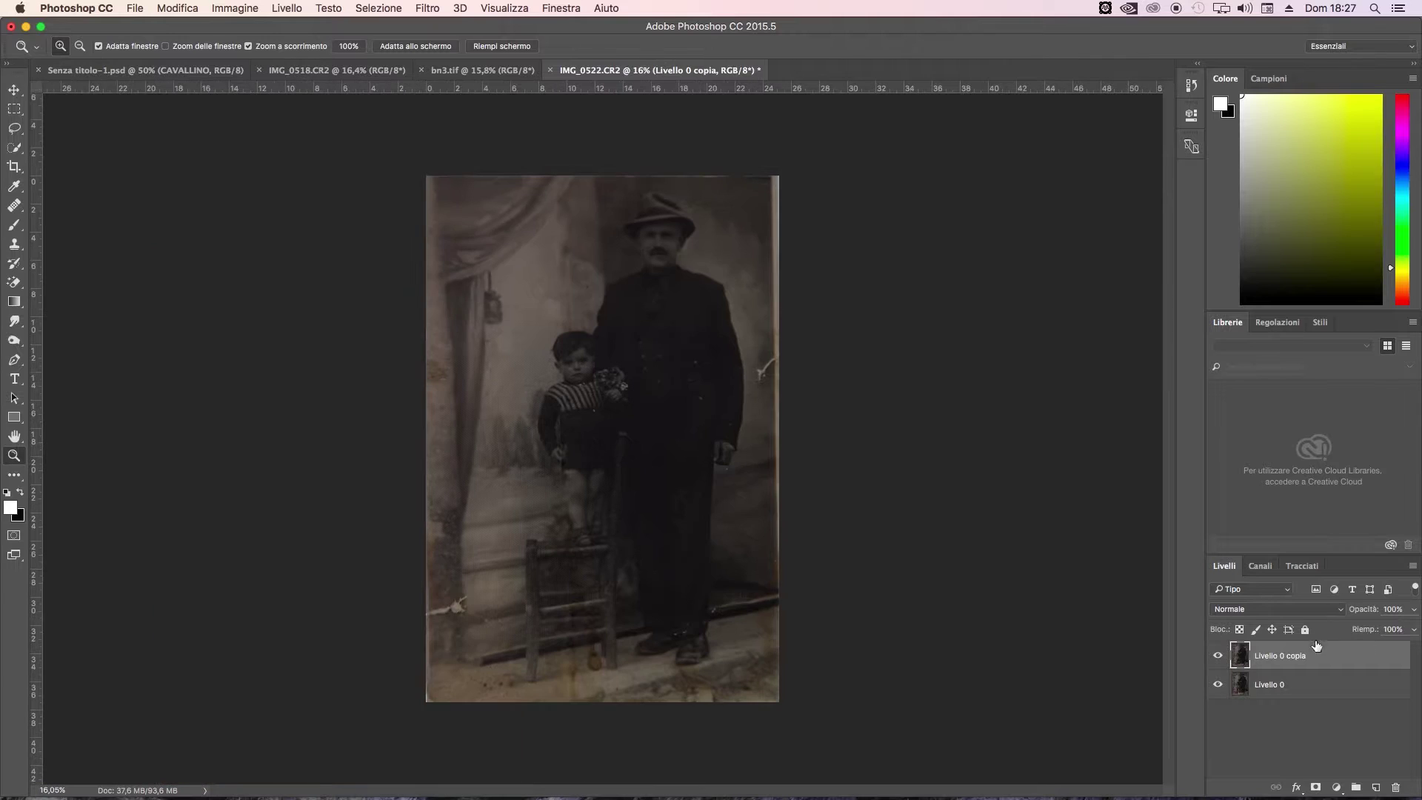
Toggle the retouched layer's visibility to compare, then zoom in on the right-edge crack
{"action": "left_click", "coordinate": [1218, 656]}
{"action": "left_click", "coordinate": [1218, 656]}
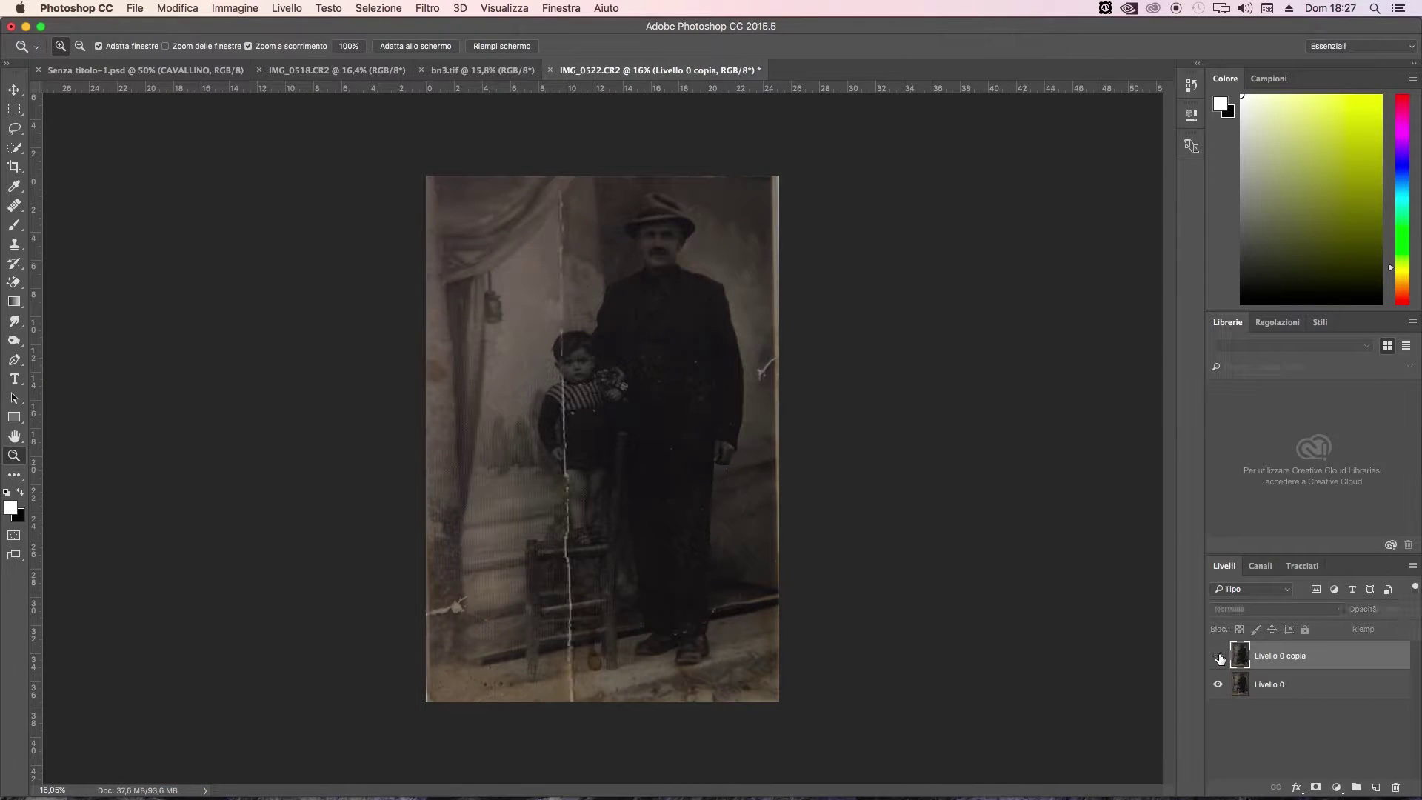
{"action": "left_click", "coordinate": [1218, 656]}
{"action": "left_click", "coordinate": [765, 369]}
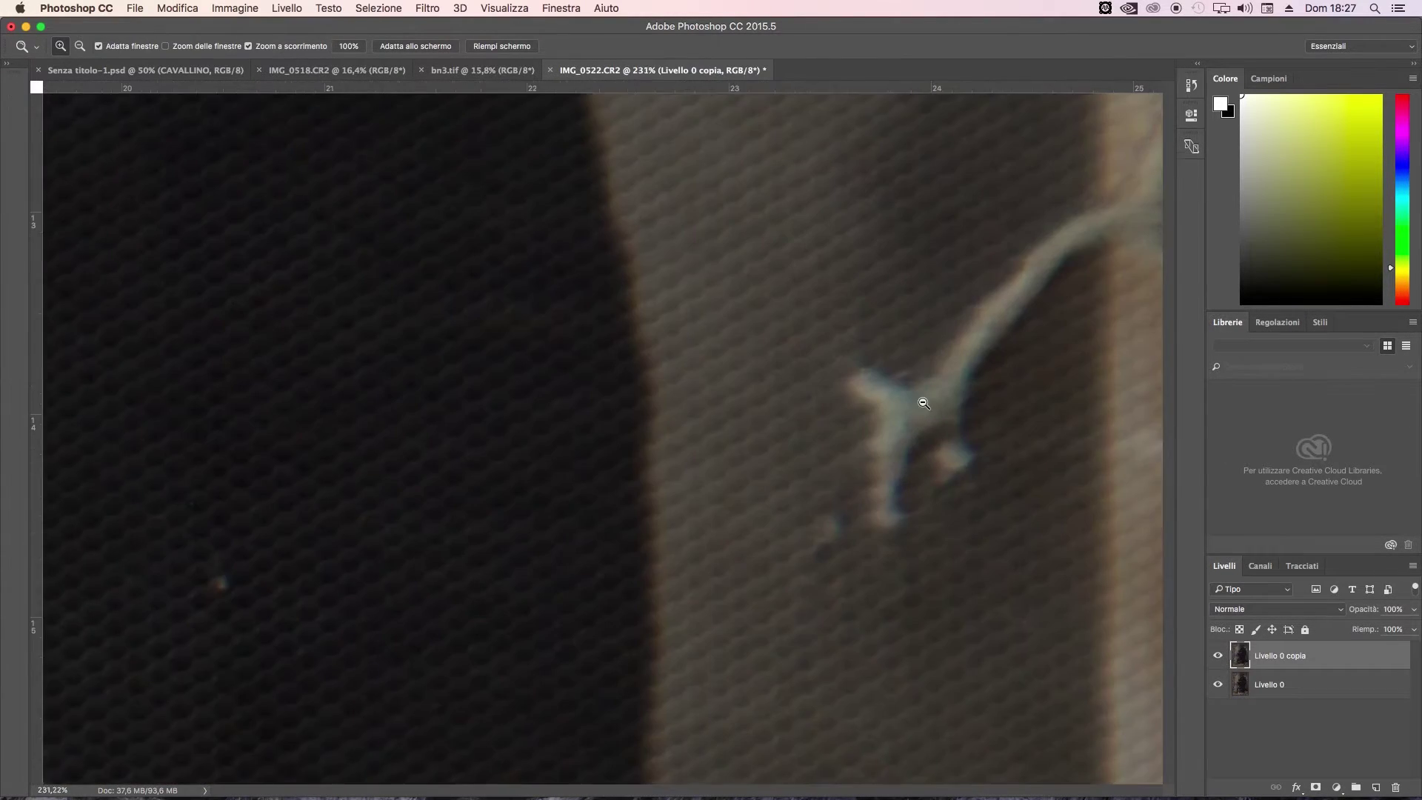
Heal away the lizard-shaped crack with a 57 px Healing Brush
{"action": "left_click", "coordinate": [14, 205]}
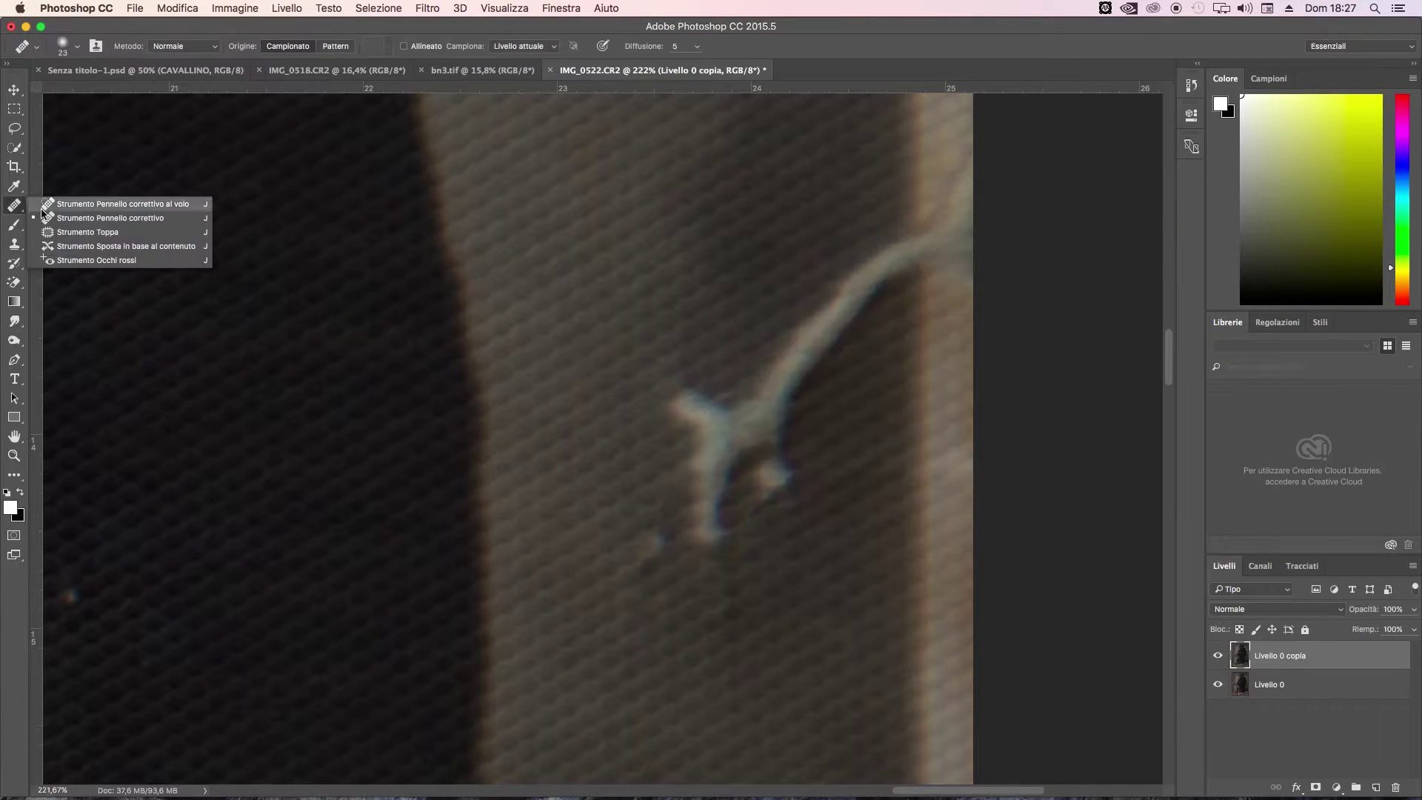
{"action": "left_click", "coordinate": [15, 244]}
{"action": "left_click", "coordinate": [15, 206]}
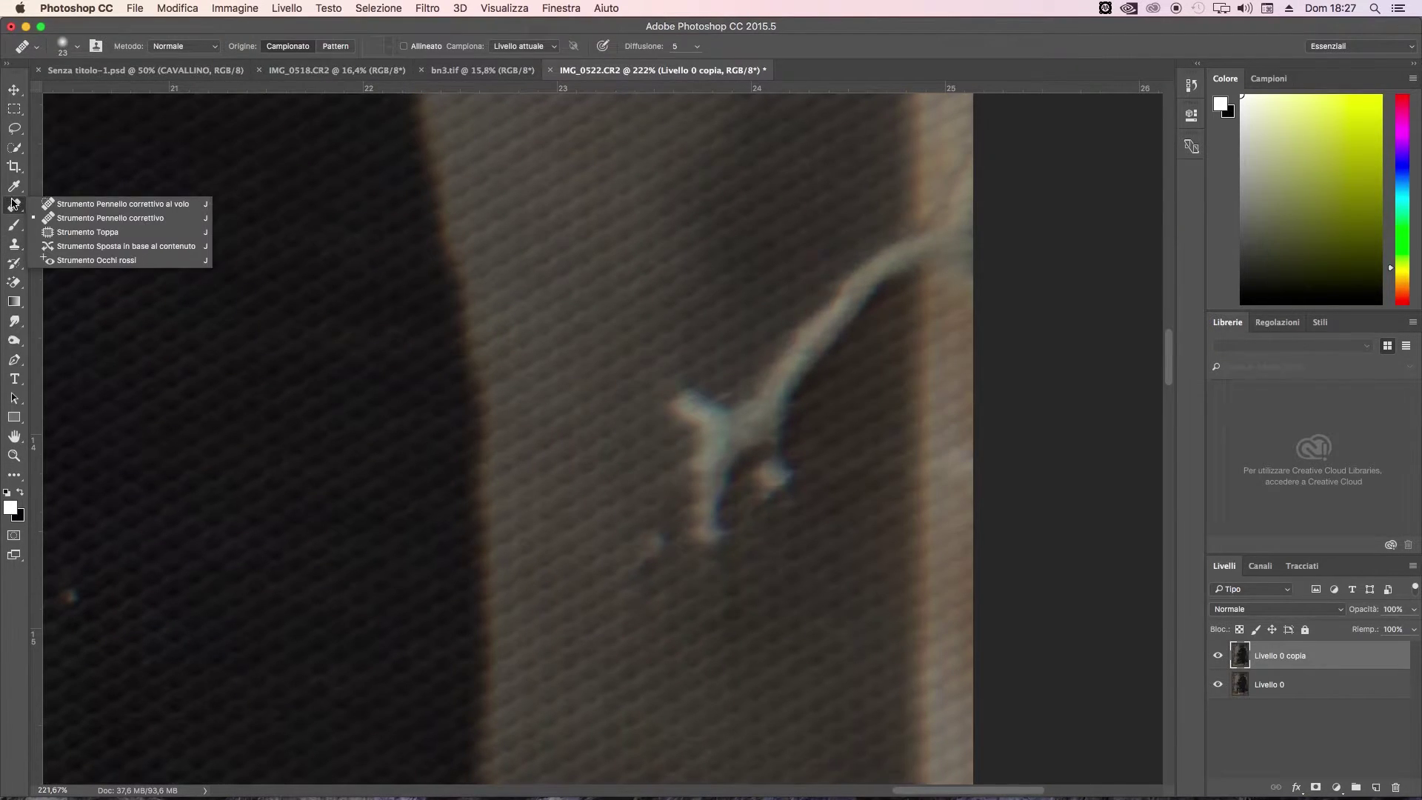
{"action": "left_click", "coordinate": [65, 217]}
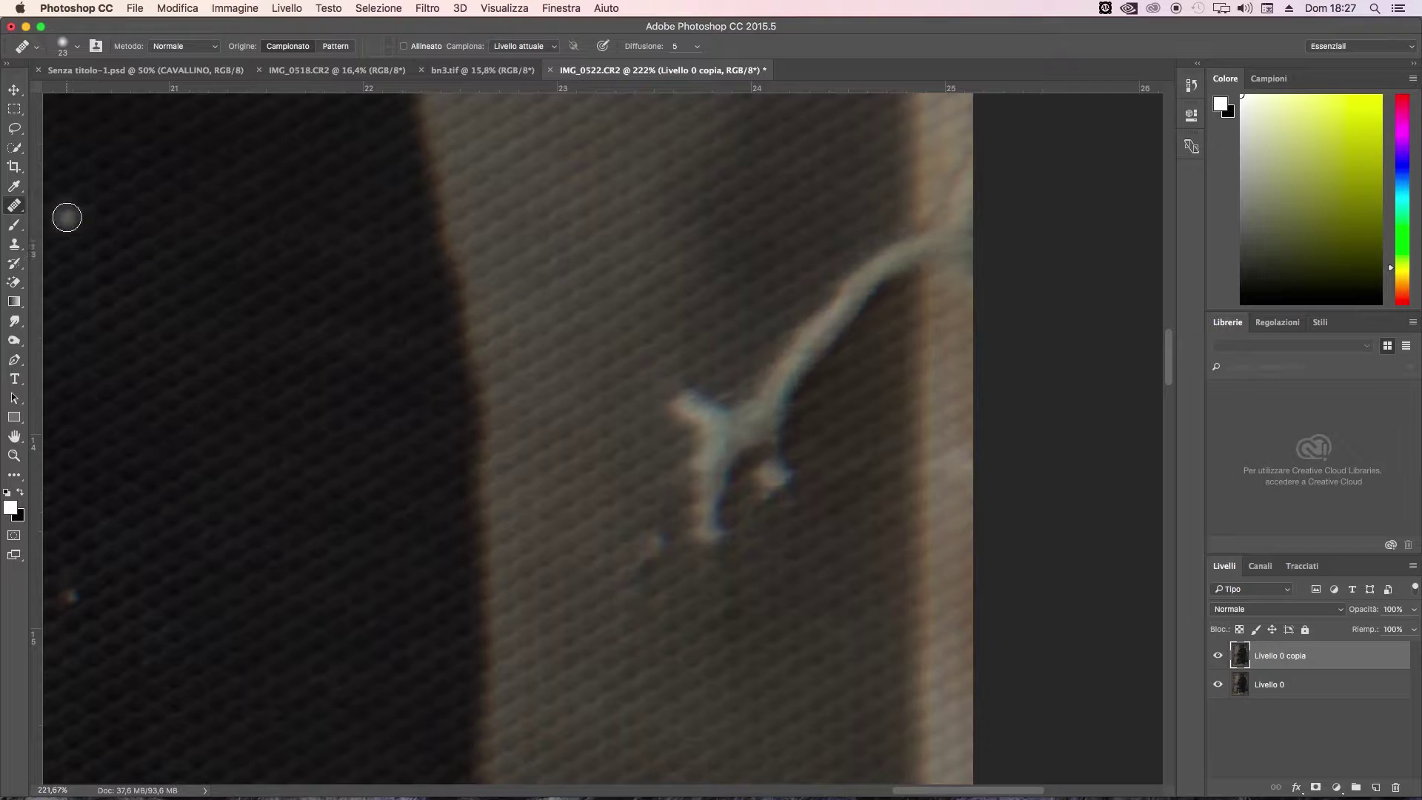
{"action": "right_click", "coordinate": [790, 231]}
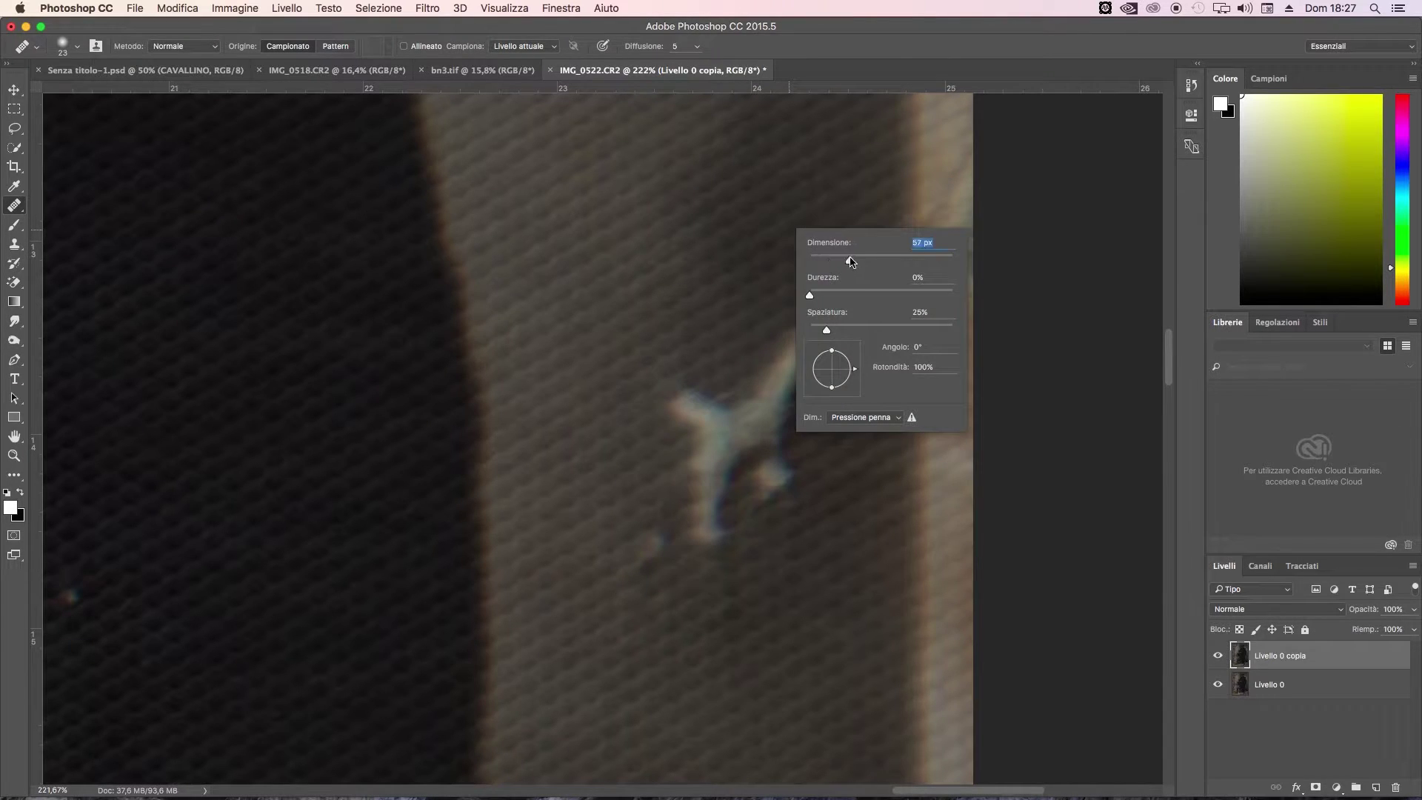
{"action": "left_click", "coordinate": [746, 189]}
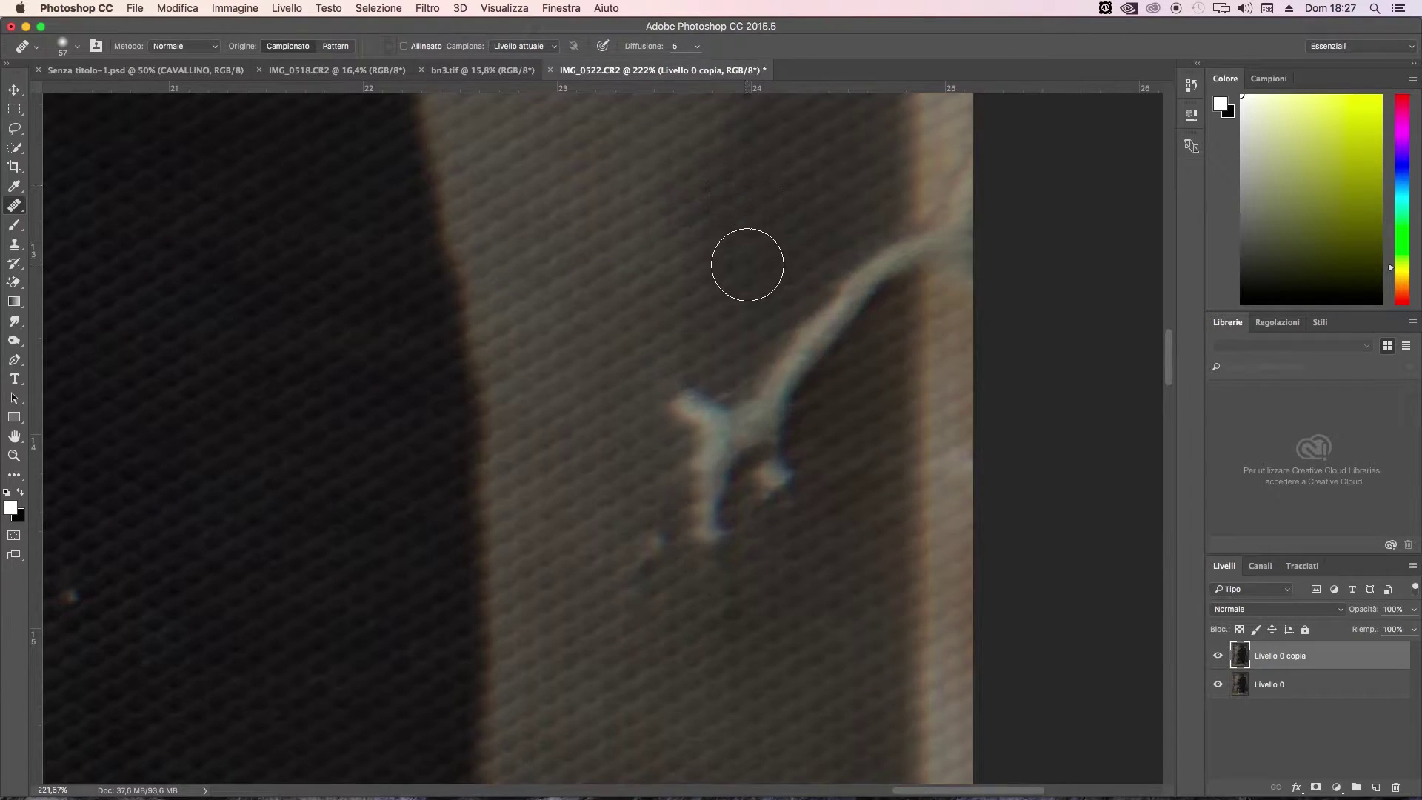
{"action": "mouse_move", "coordinate": [743, 356]}
{"action": "left_mouse_down"}
{"action": "mouse_move", "coordinate": [746, 385]}
{"action": "mouse_move", "coordinate": [857, 237]}
{"action": "left_mouse_up"}
{"action": "left_click_drag", "start_coordinate": [695, 470], "coordinate": [667, 511]}
{"action": "scroll", "coordinate": [606, 388], "scroll_direction": "up", "scroll_amount": 10}
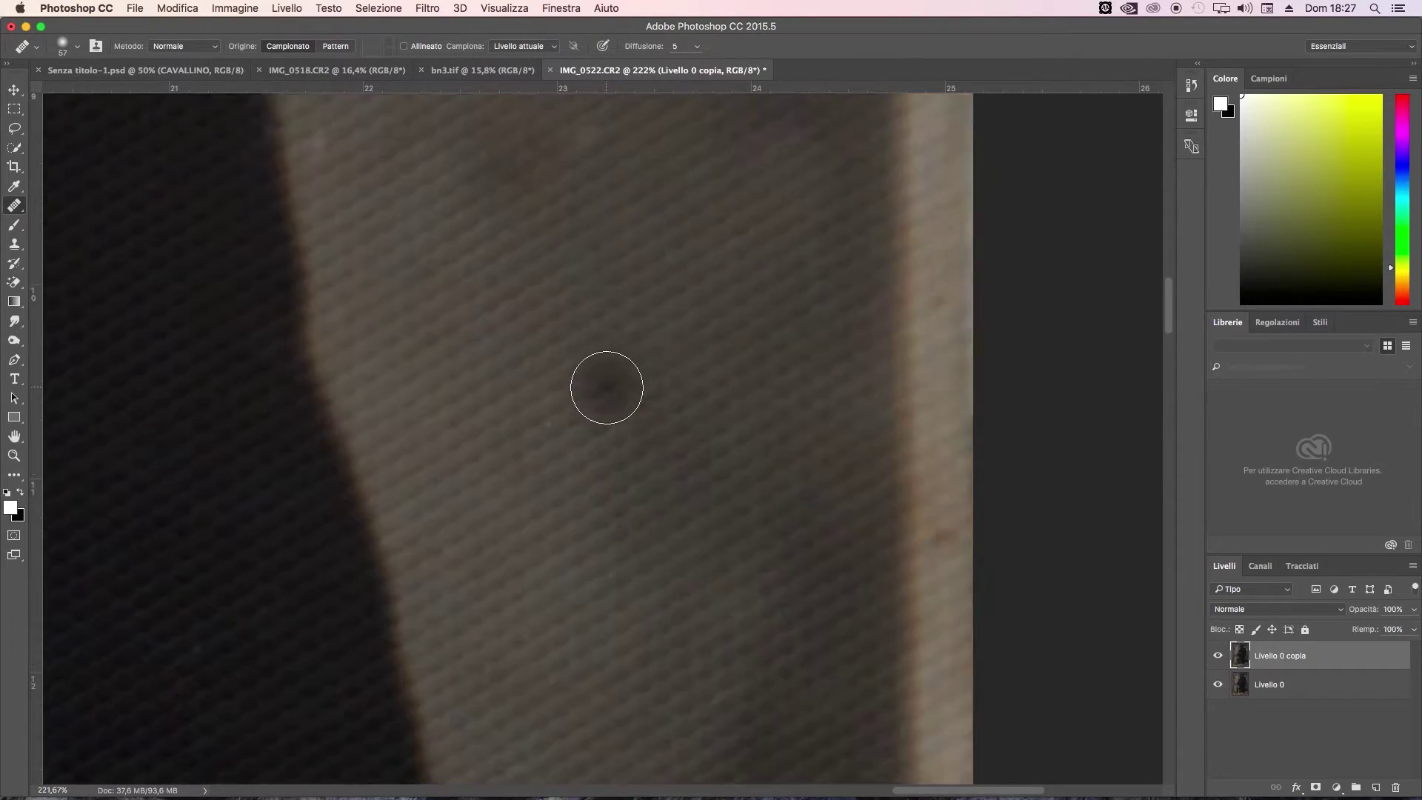
{"action": "key", "text": "z"}
{"action": "left_click_drag", "start_coordinate": [606, 388], "coordinate": [225, 704]}
Heal the white streak and blotch at lower left, redoing the stroke after an undo
{"action": "left_click_drag", "start_coordinate": [486, 564], "coordinate": [593, 565]}
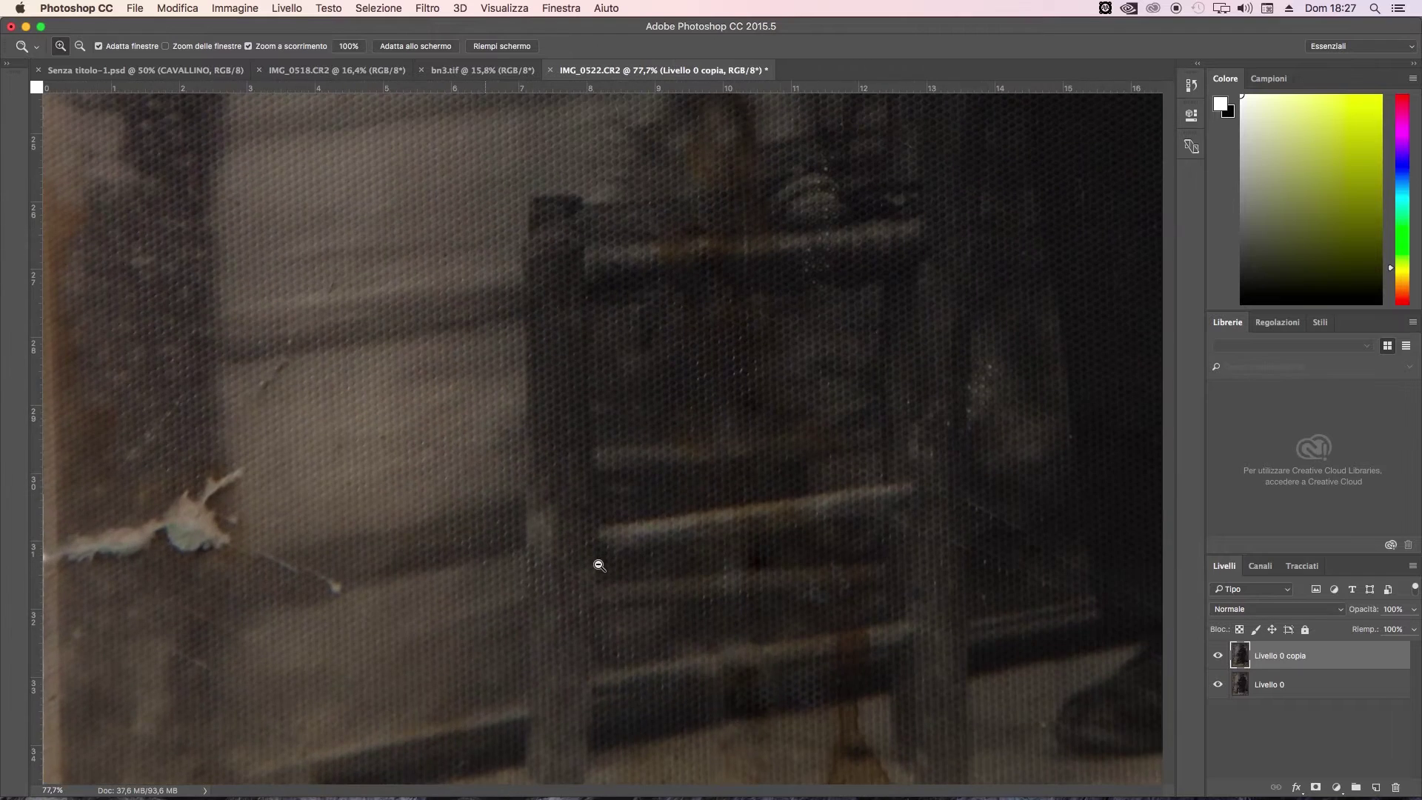
{"action": "left_click", "coordinate": [14, 205]}
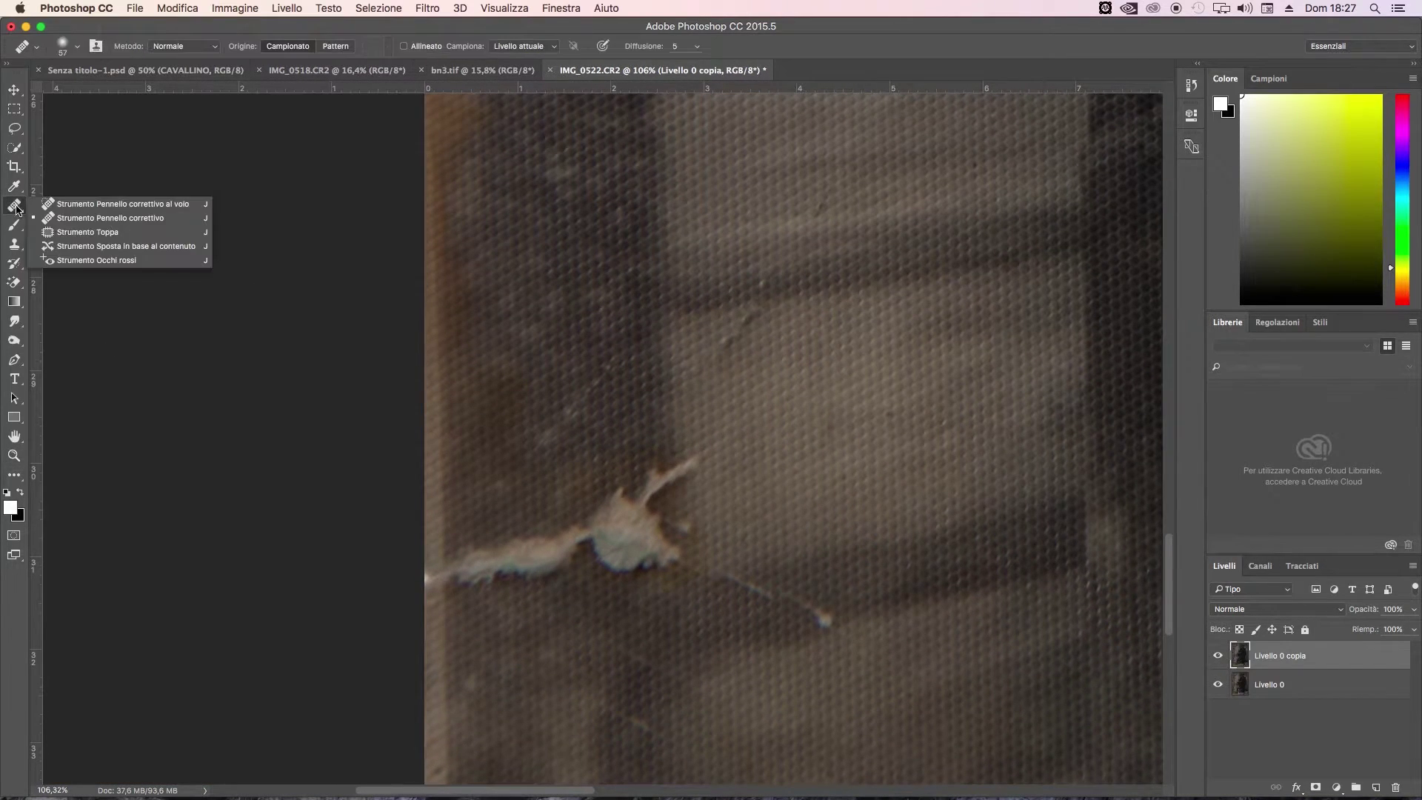
{"action": "left_click", "coordinate": [542, 519], "text": "alt"}
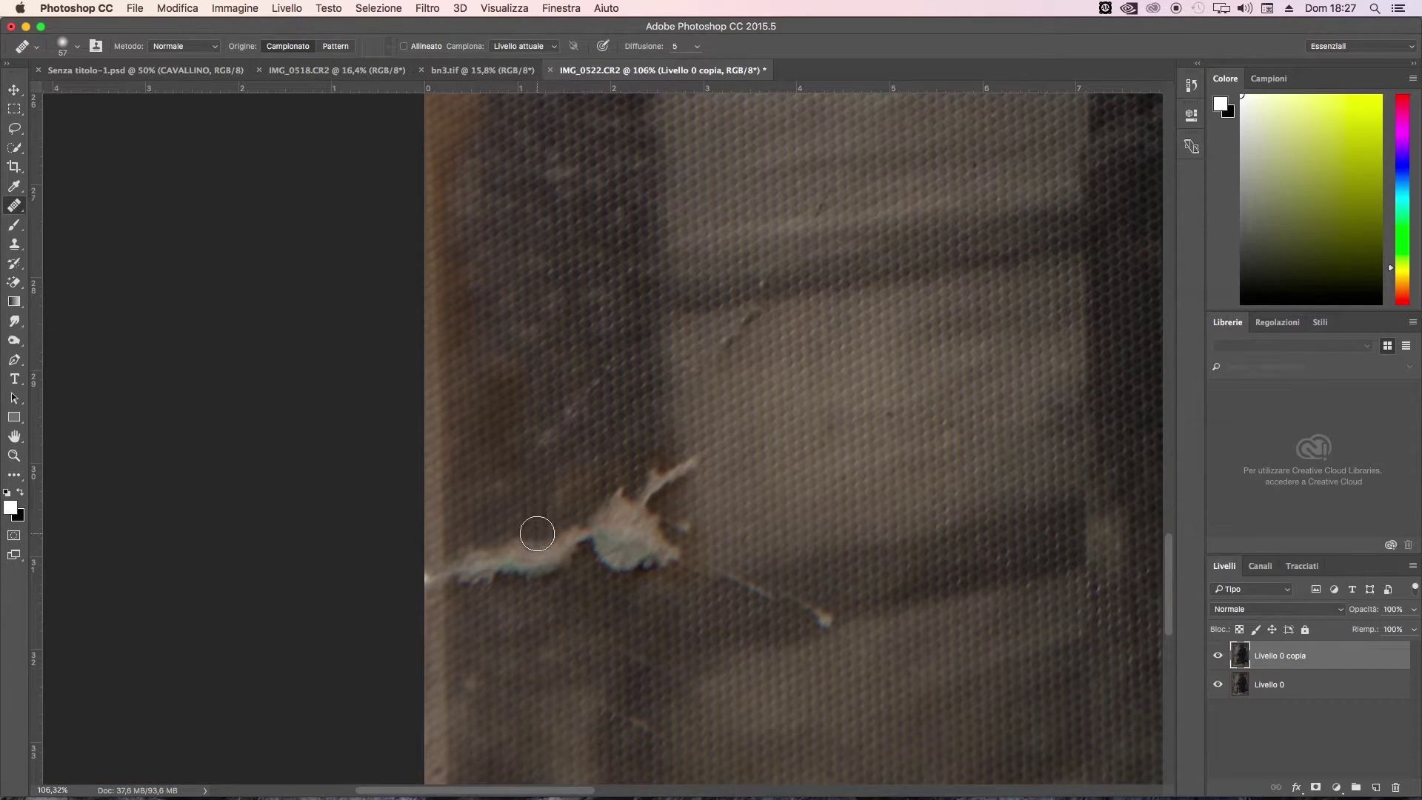
{"action": "mouse_move", "coordinate": [545, 552]}
{"action": "left_mouse_down"}
{"action": "mouse_move", "coordinate": [474, 581]}
{"action": "mouse_move", "coordinate": [625, 546]}
{"action": "mouse_move", "coordinate": [526, 562]}
{"action": "mouse_move", "coordinate": [682, 463]}
{"action": "left_mouse_up"}
{"action": "key", "text": "super+alt+z"}
{"action": "key", "text": "super+alt+z"}
{"action": "scroll", "coordinate": [555, 467], "scroll_direction": "down", "scroll_amount": 3}
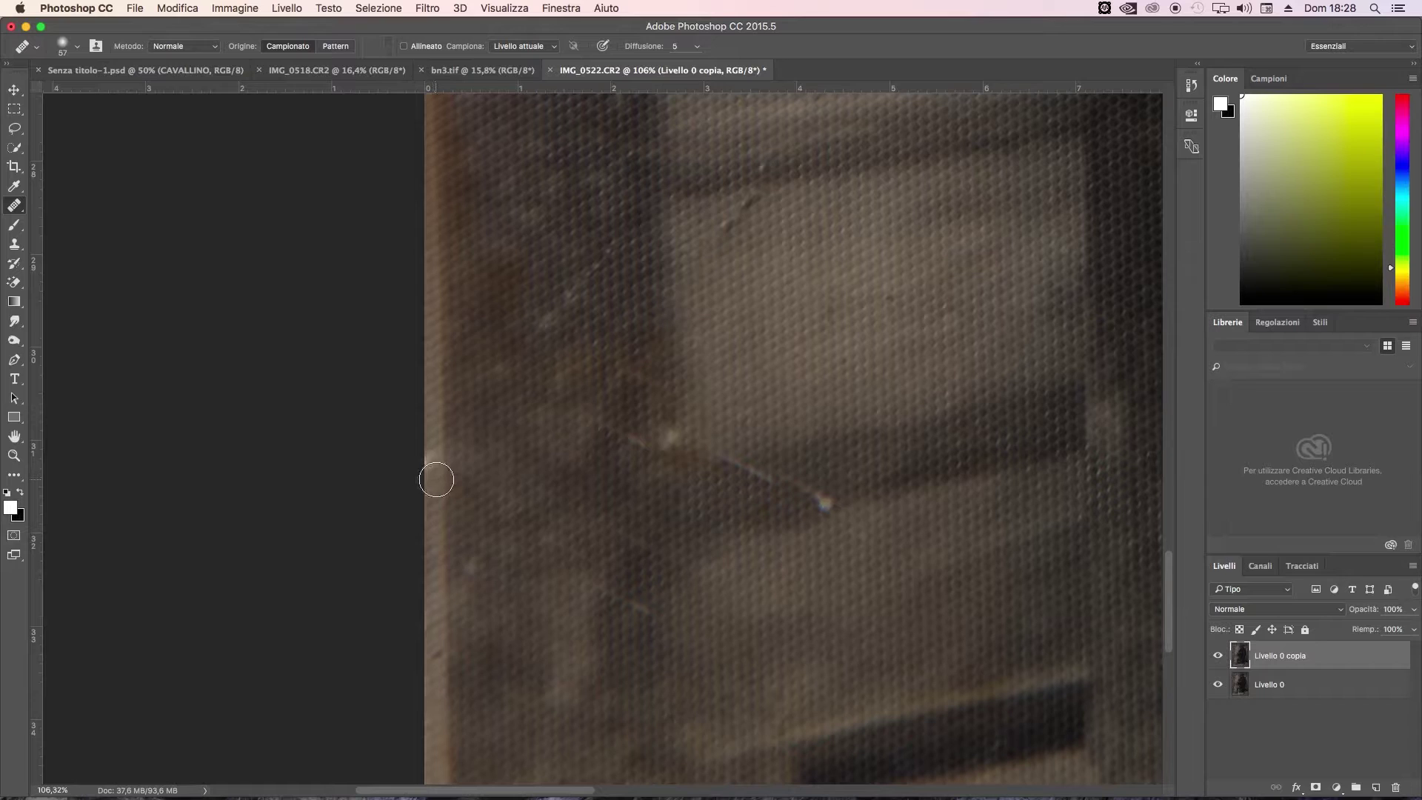
{"action": "key", "text": "z"}
{"action": "mouse_move", "coordinate": [822, 448]}
{"action": "left_mouse_down"}
{"action": "mouse_move", "coordinate": [633, 458]}
{"action": "mouse_move", "coordinate": [891, 419]}
{"action": "mouse_move", "coordinate": [971, 438]}
{"action": "left_mouse_up"}
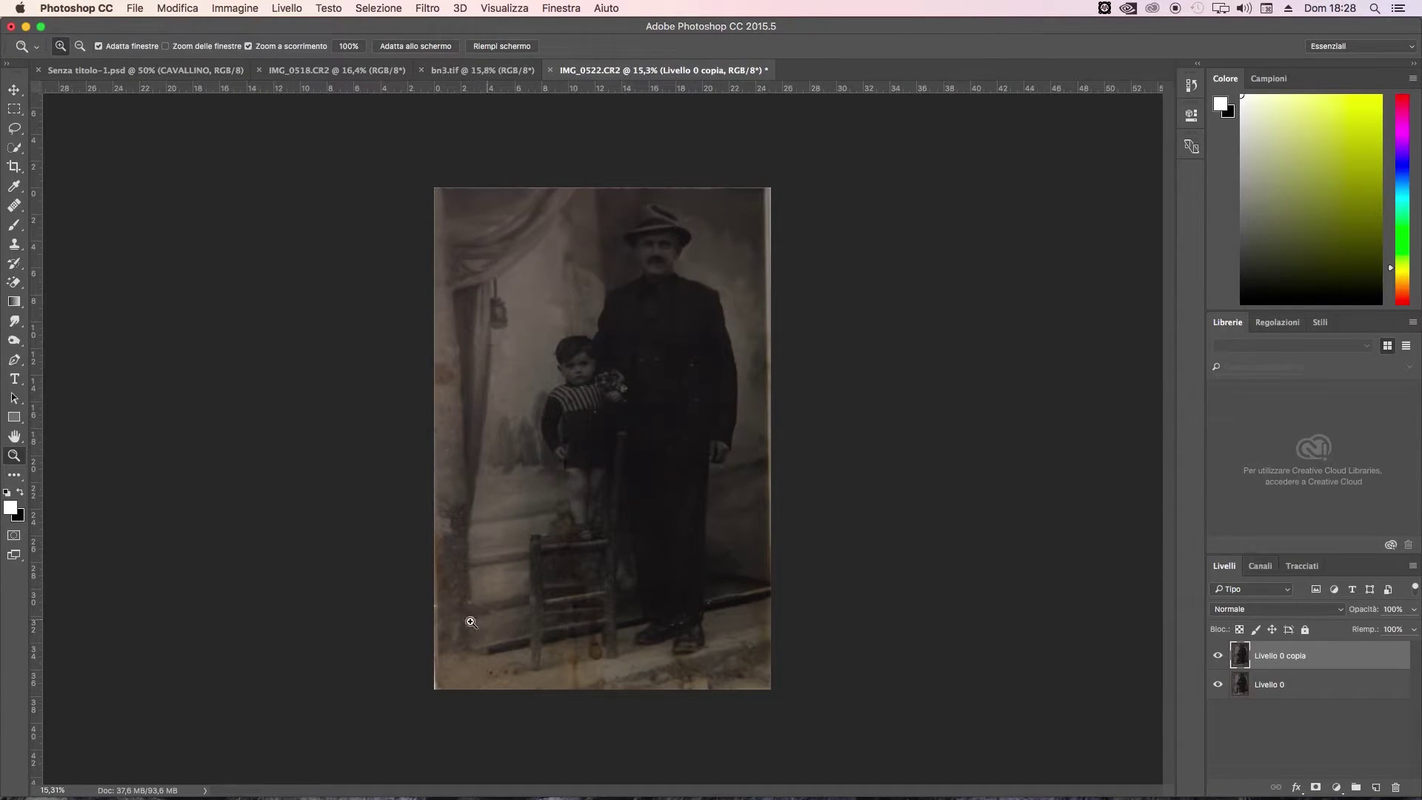
{"action": "left_click_drag", "start_coordinate": [470, 622], "coordinate": [523, 610]}
Select the Content-Aware Spot Healing Brush and remove a blemish near the child
{"action": "left_click", "coordinate": [16, 191]}
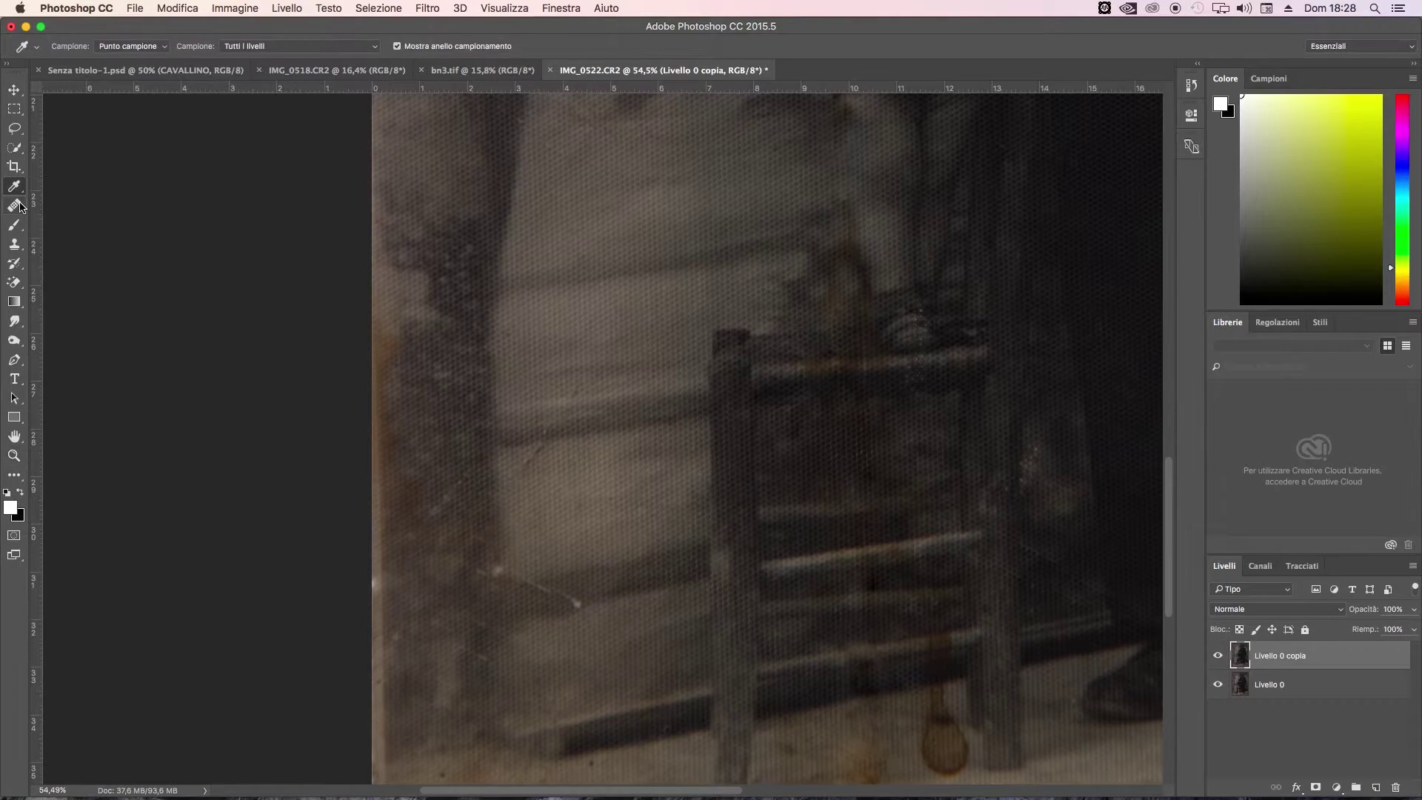
{"action": "left_click", "coordinate": [14, 208]}
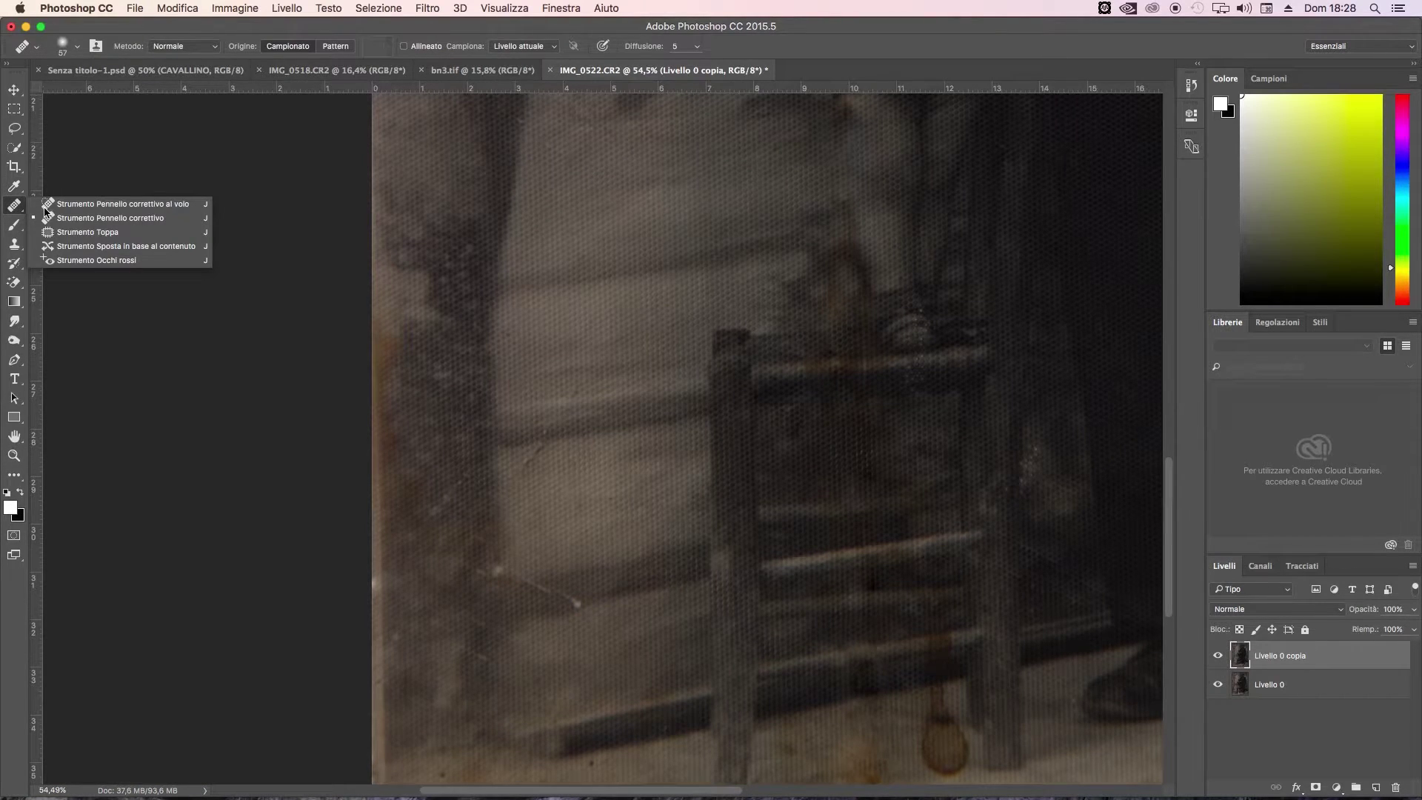
{"action": "left_click", "coordinate": [46, 208]}
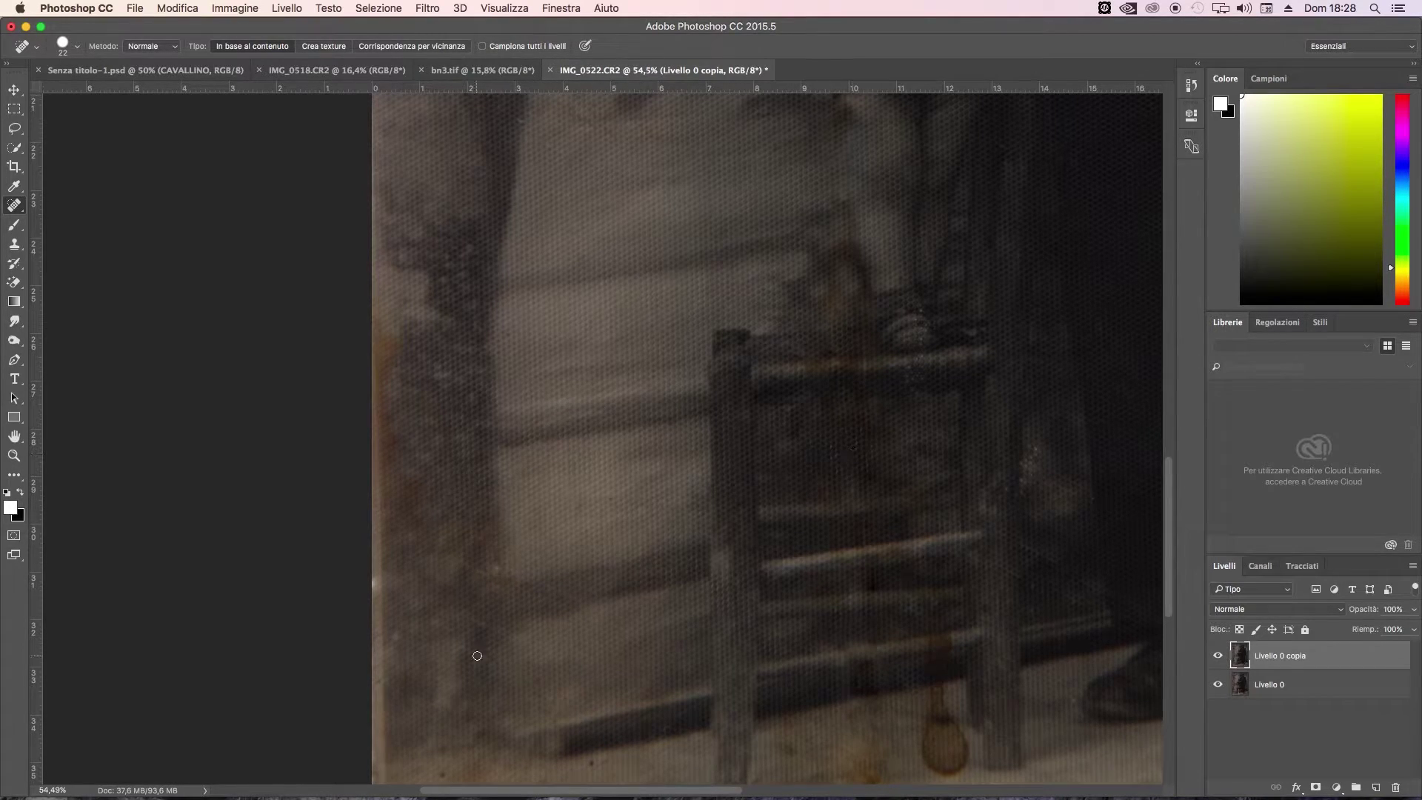
{"action": "scroll", "coordinate": [477, 655], "scroll_direction": "down", "scroll_amount": 5}
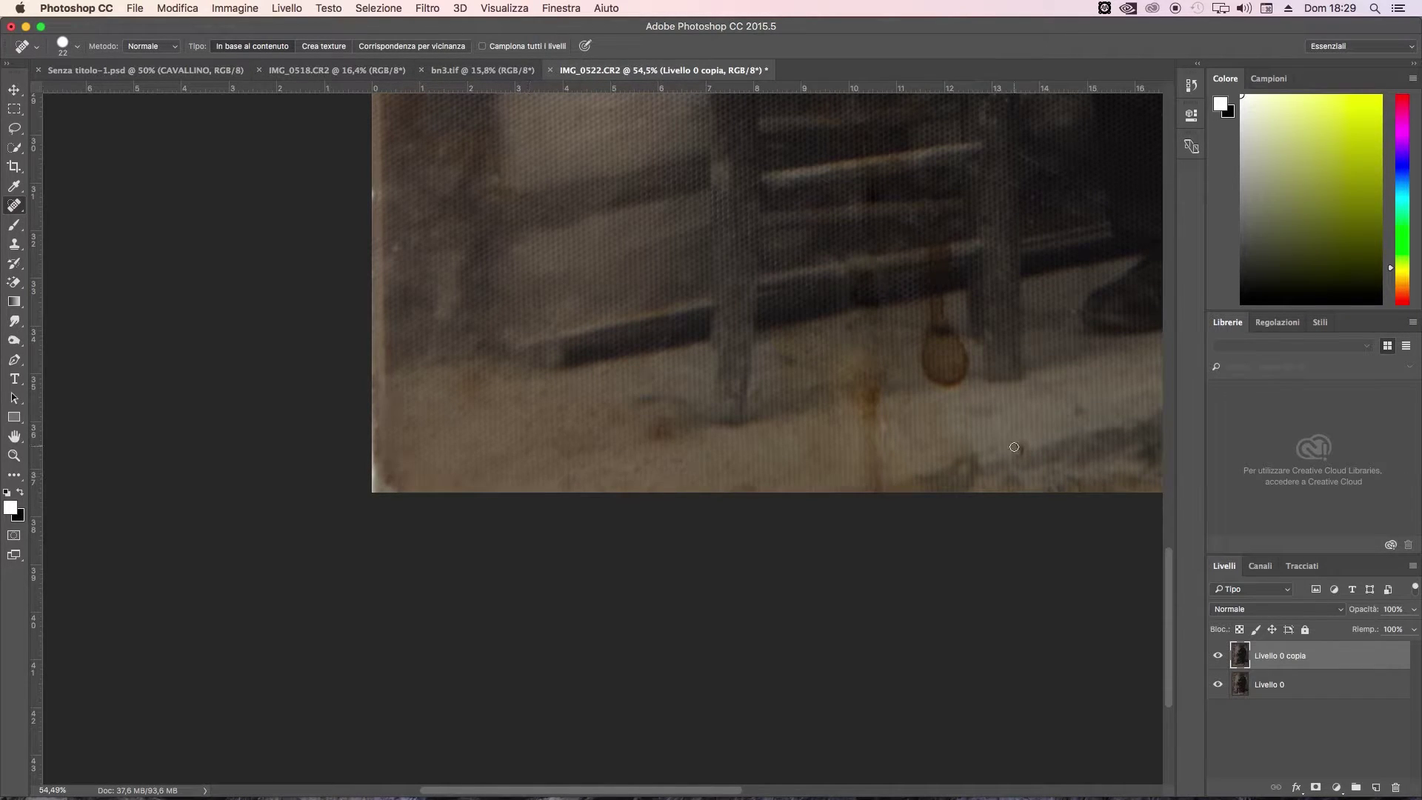
{"action": "scroll", "coordinate": [1013, 447], "scroll_direction": "up", "scroll_amount": 5}
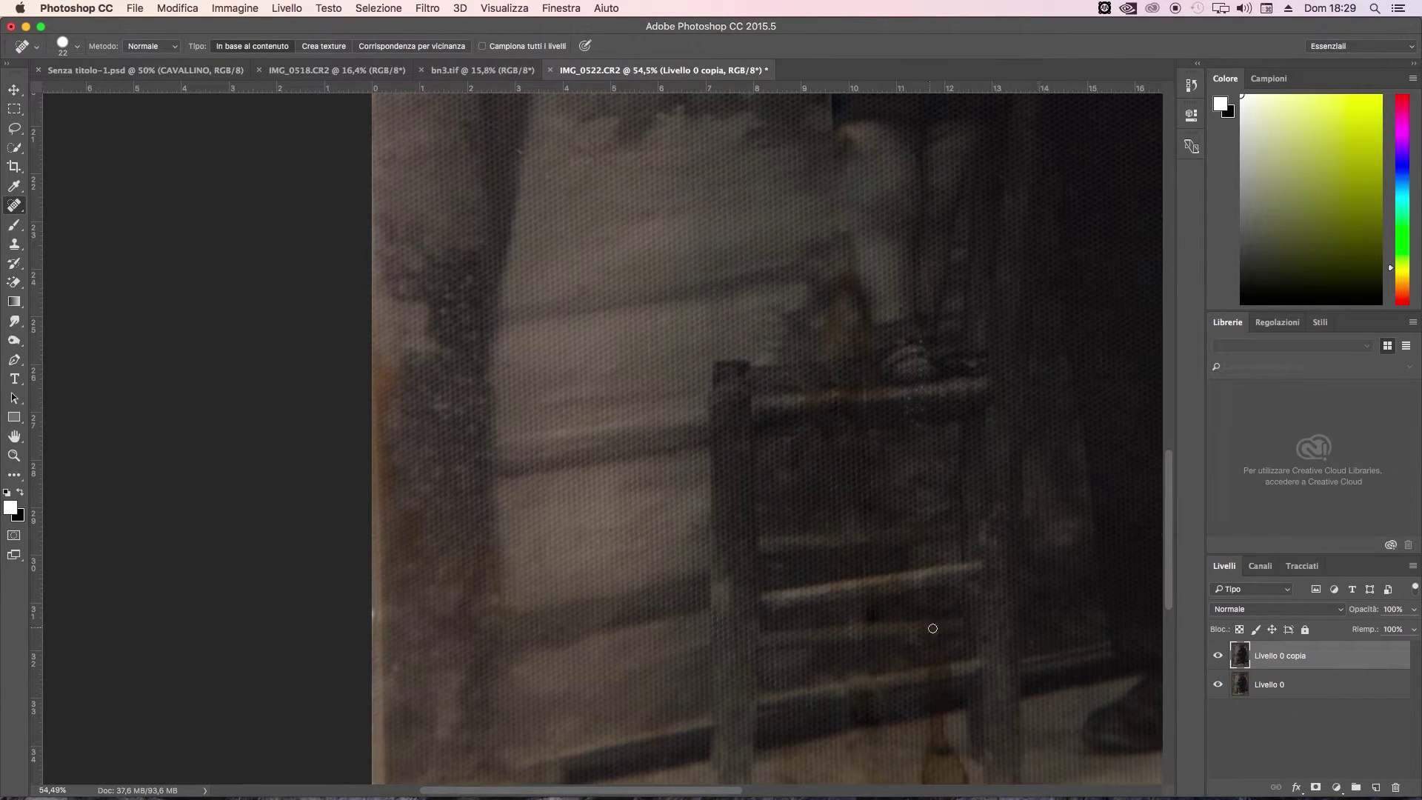
{"action": "scroll", "coordinate": [522, 402], "scroll_direction": "up", "scroll_amount": 3}
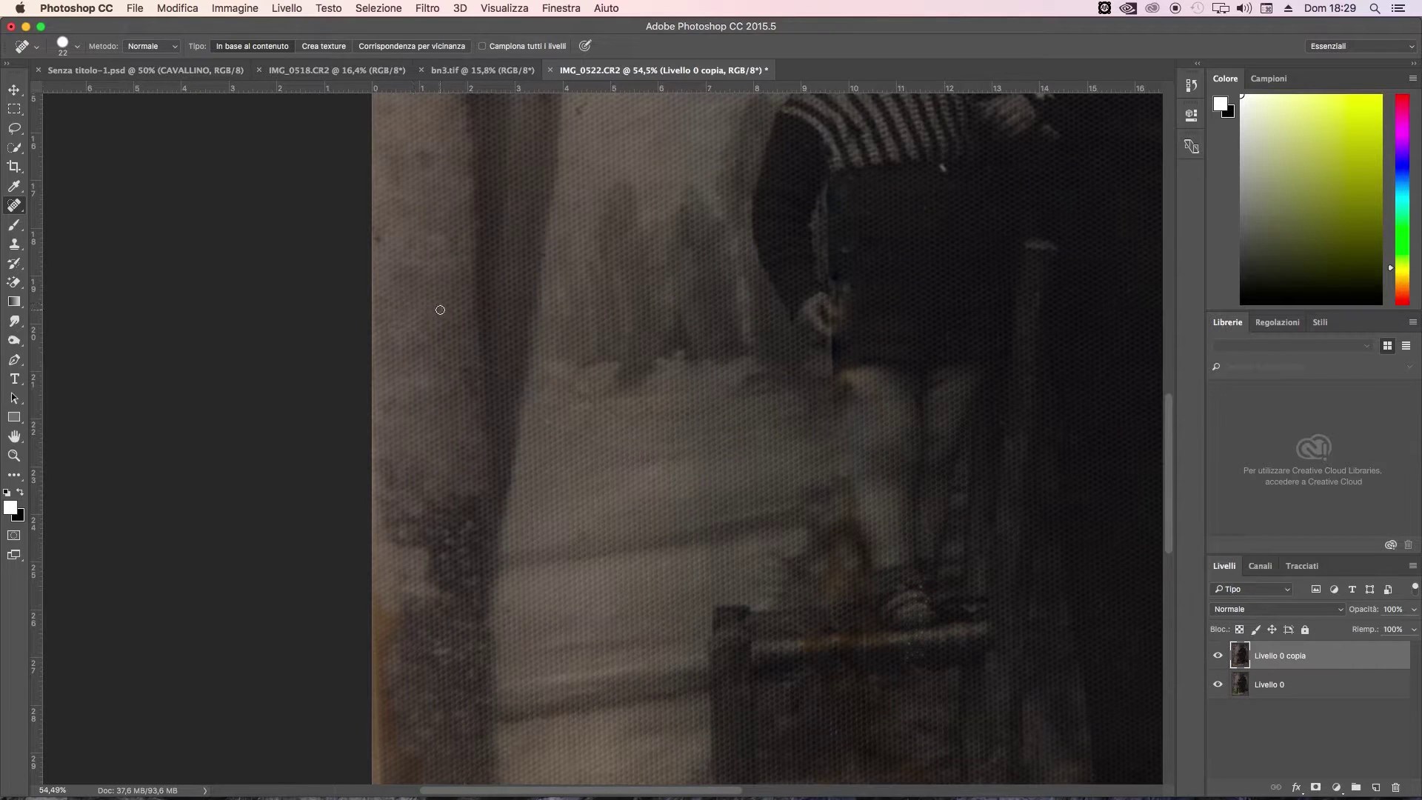
{"action": "left_click_drag", "start_coordinate": [481, 363], "coordinate": [544, 401]}
Spot-heal a speck on the edge of the man's coat
{"action": "scroll", "coordinate": [844, 343], "scroll_direction": "up", "scroll_amount": 1}
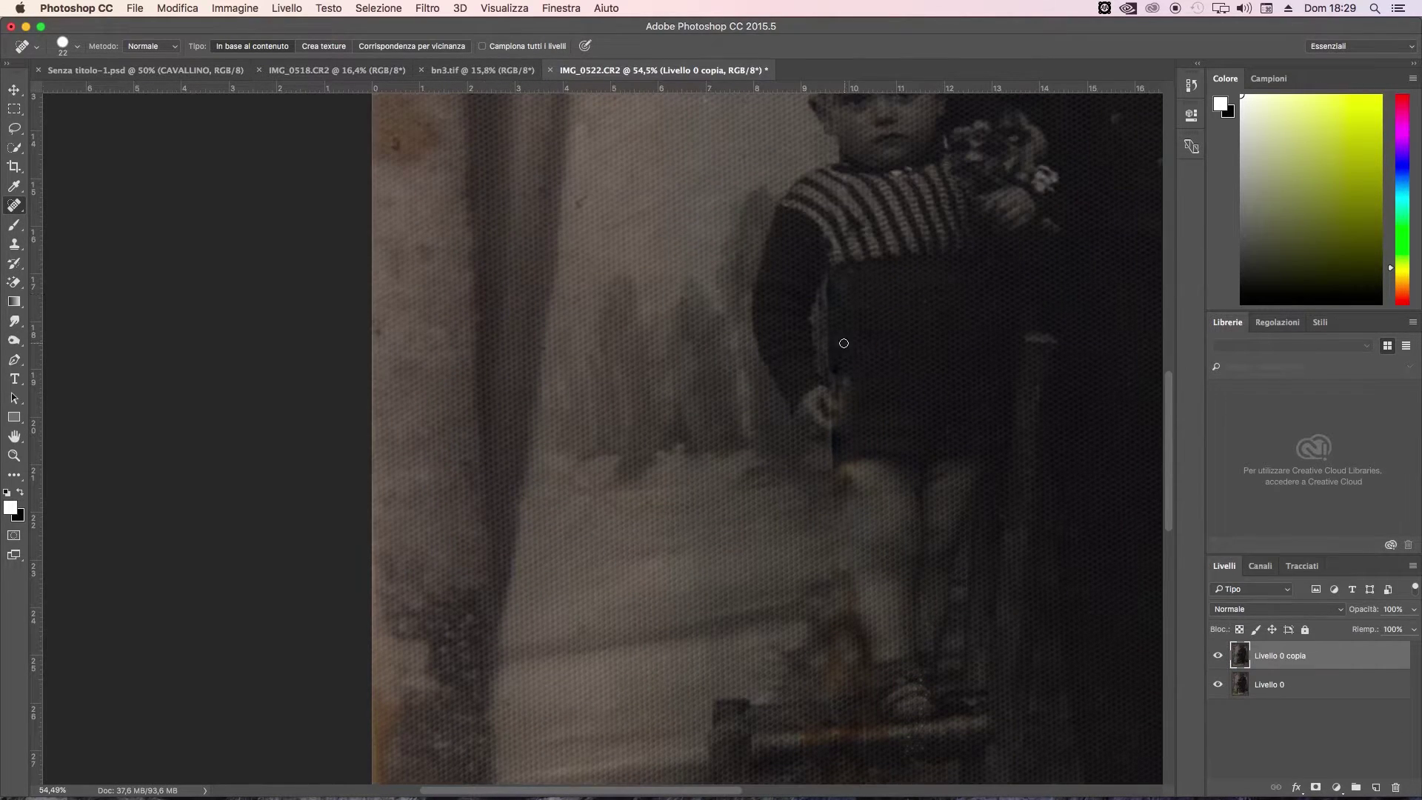
{"action": "scroll", "coordinate": [735, 353], "scroll_direction": "up", "scroll_amount": 1}
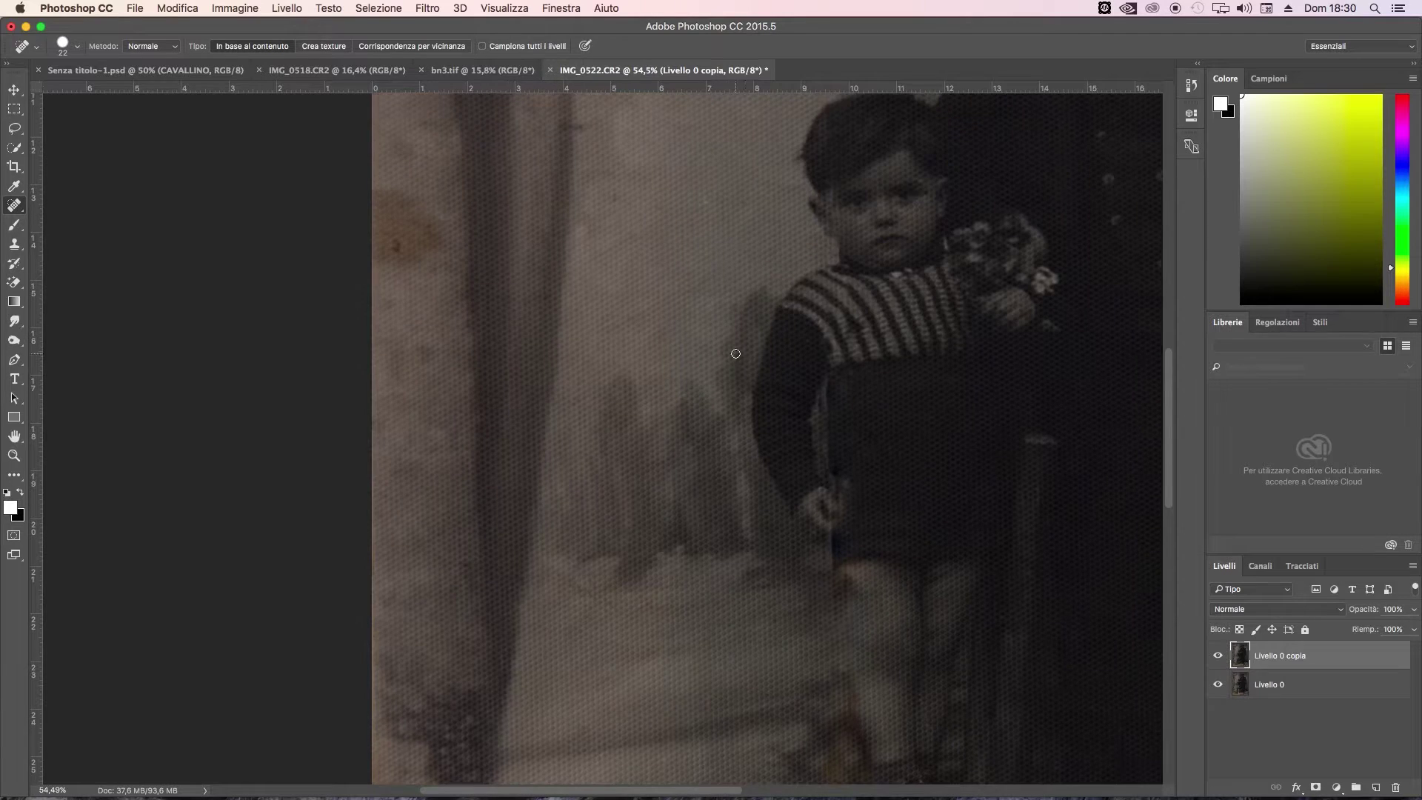
{"action": "scroll", "coordinate": [482, 185], "scroll_direction": "up", "scroll_amount": 1}
{"action": "scroll", "coordinate": [511, 385], "scroll_direction": "up", "scroll_amount": 5}
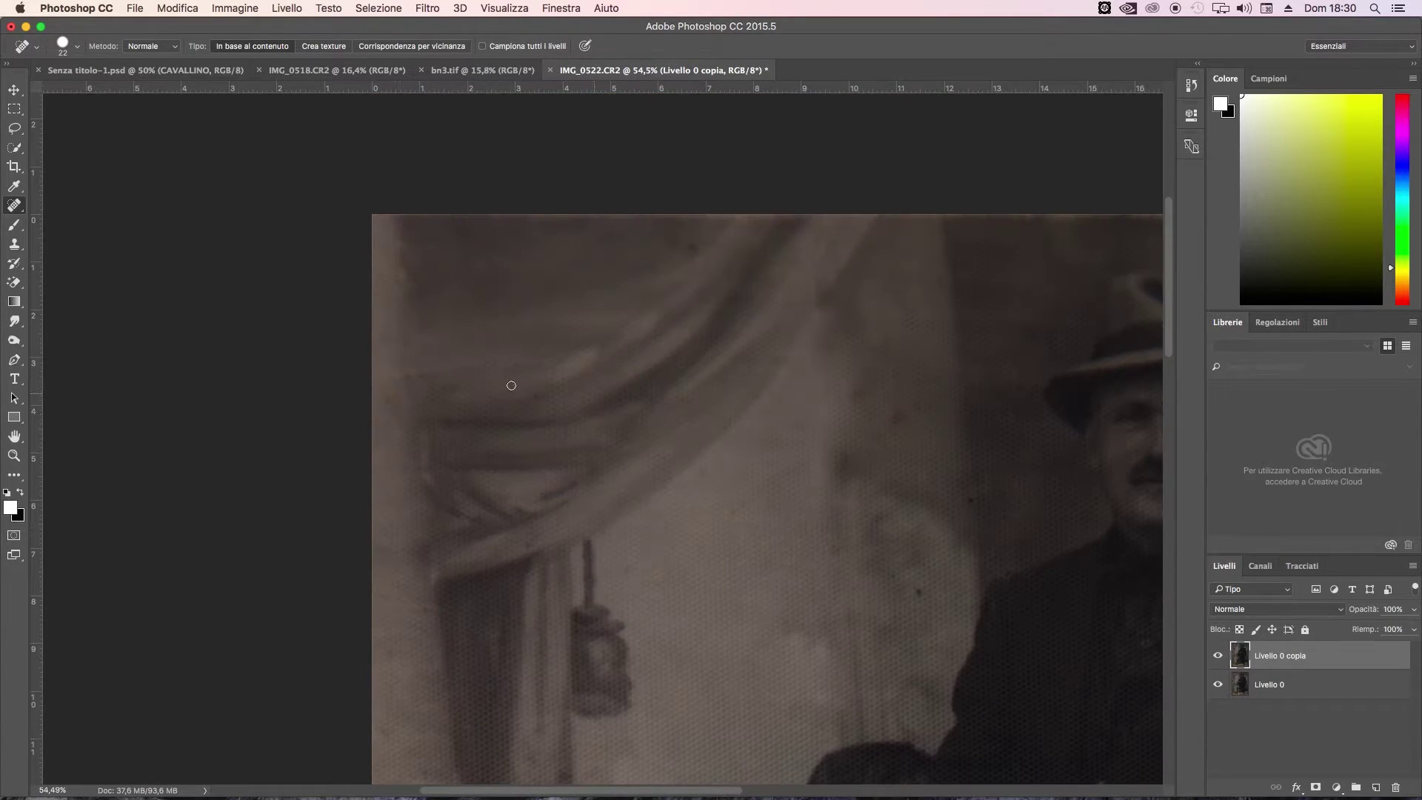
{"action": "scroll", "coordinate": [951, 405], "scroll_direction": "right", "scroll_amount": 7}
{"action": "scroll", "coordinate": [951, 405], "scroll_direction": "down", "scroll_amount": 2}
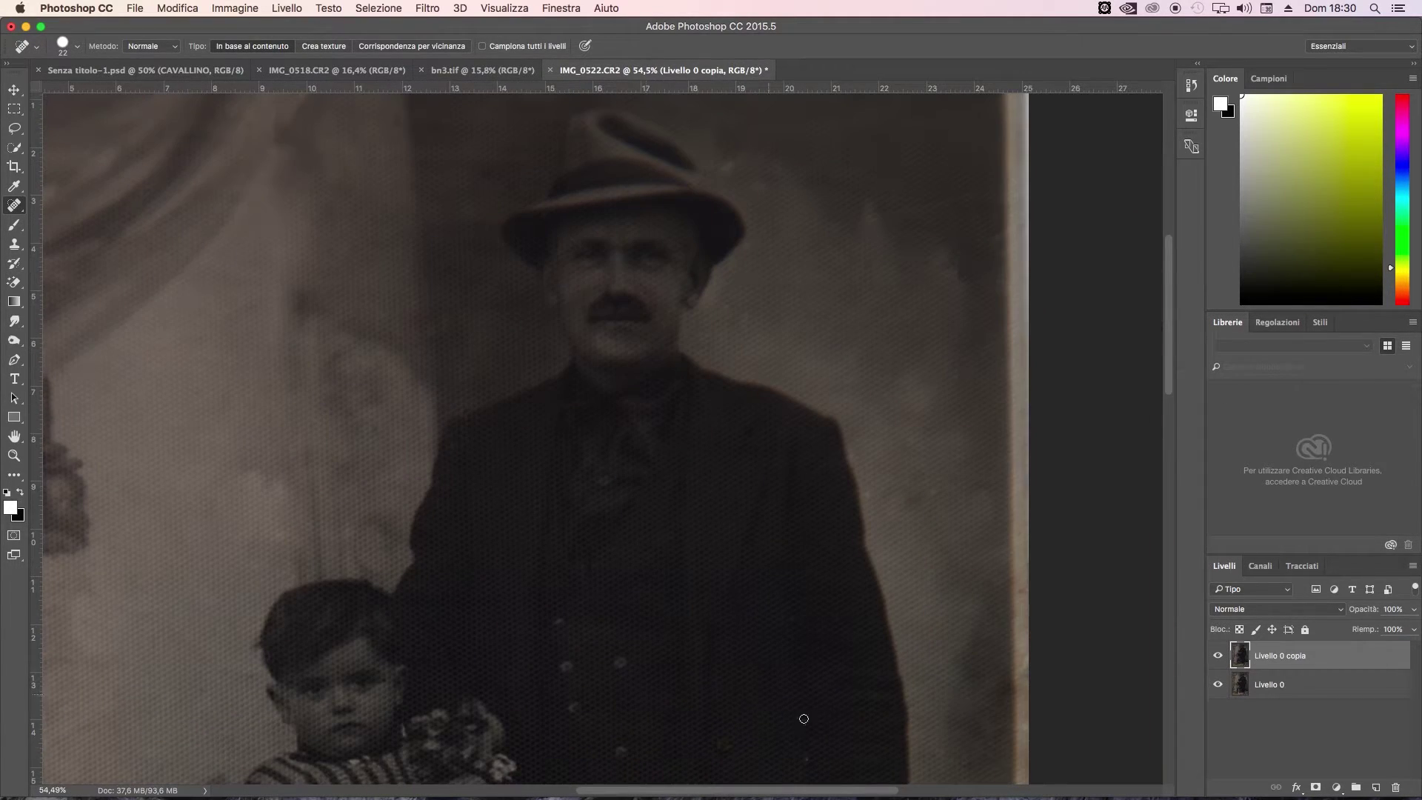
{"action": "scroll", "coordinate": [842, 333], "scroll_direction": "up", "scroll_amount": 1}
{"action": "scroll", "coordinate": [470, 326], "scroll_direction": "down", "scroll_amount": 1}
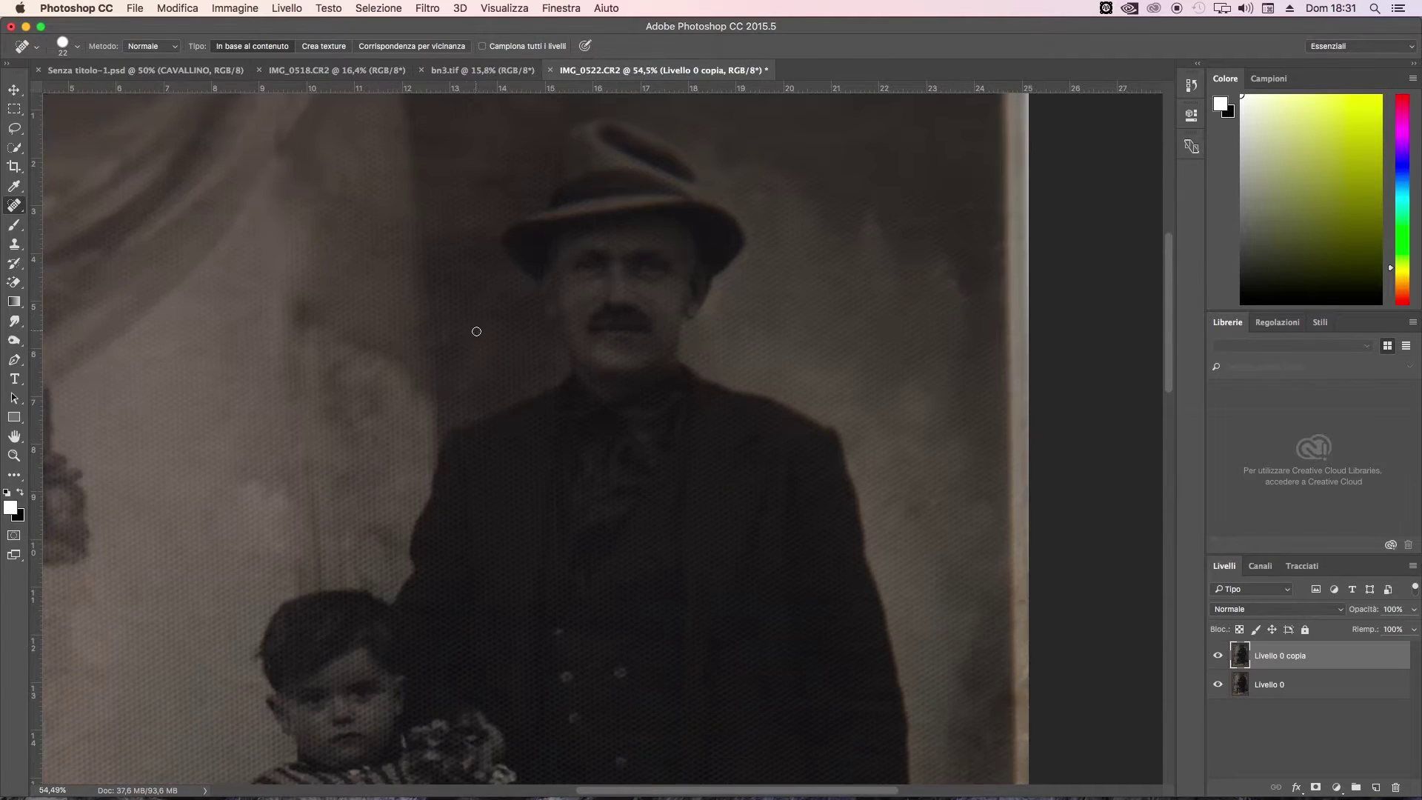
{"action": "scroll", "coordinate": [496, 554], "scroll_direction": "down", "scroll_amount": 4}
{"action": "left_click_drag", "start_coordinate": [862, 463], "coordinate": [826, 472]}
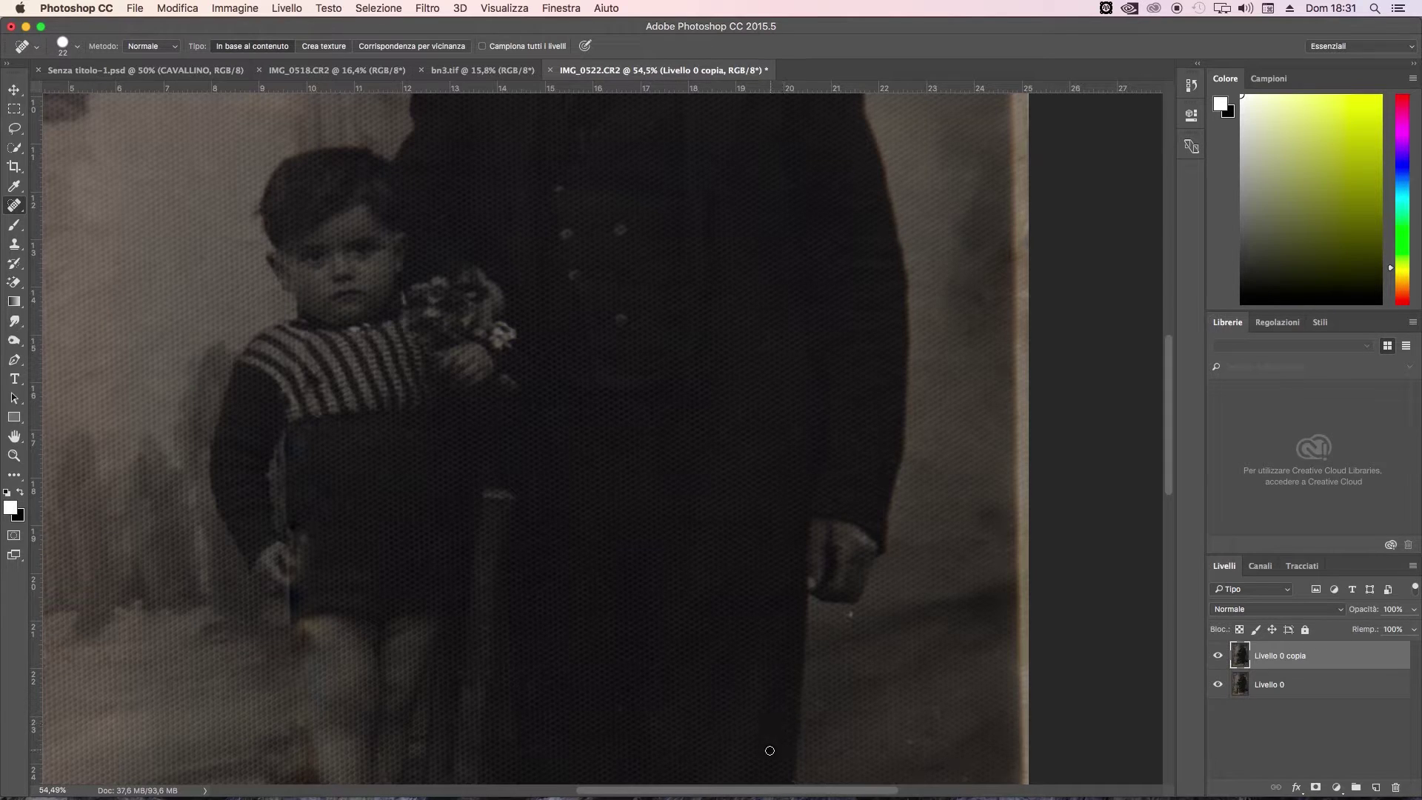
Spot-heal the pale mark by the man's feet and switch to the Clone Stamp
{"action": "scroll", "coordinate": [841, 662], "scroll_direction": "down", "scroll_amount": 5}
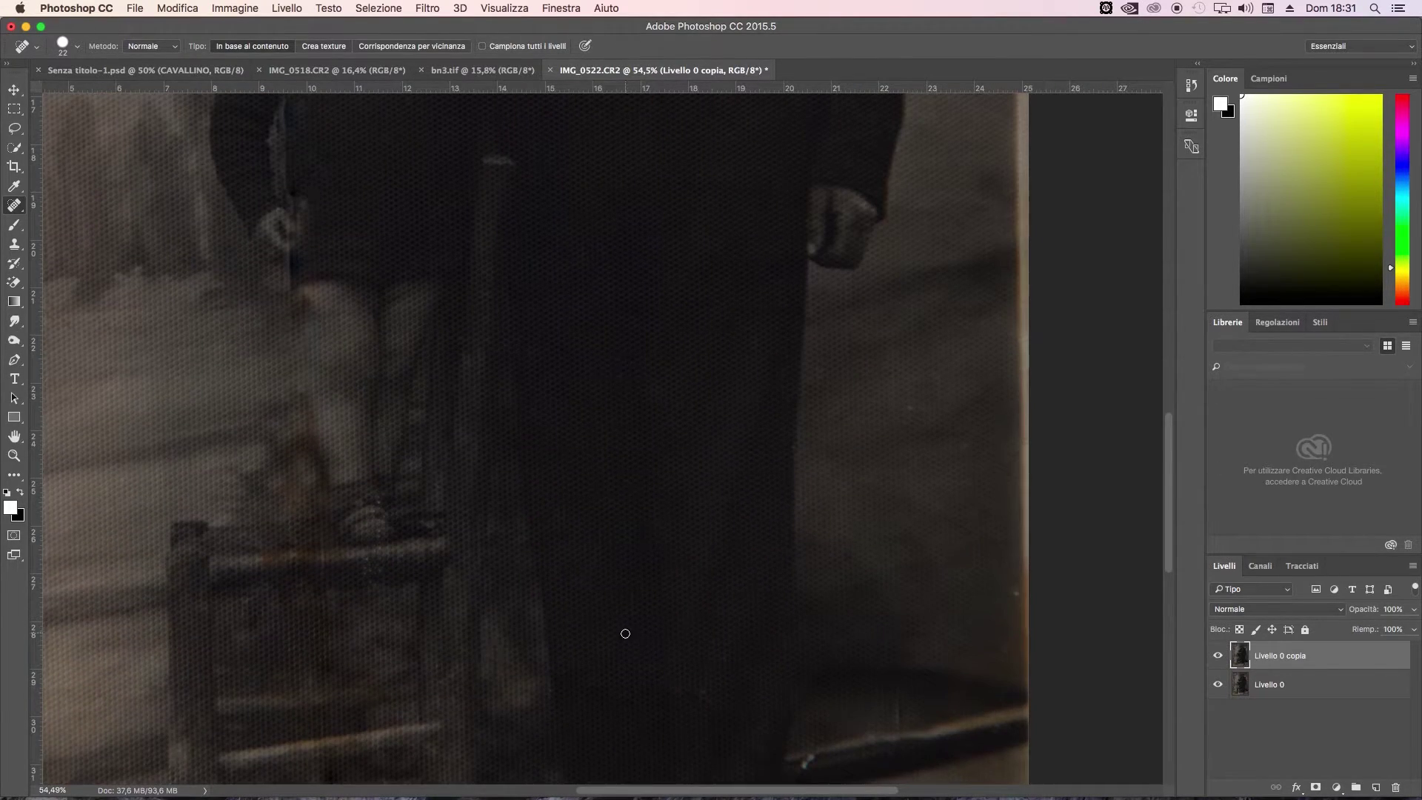
{"action": "scroll", "coordinate": [625, 633], "scroll_direction": "down", "scroll_amount": 3}
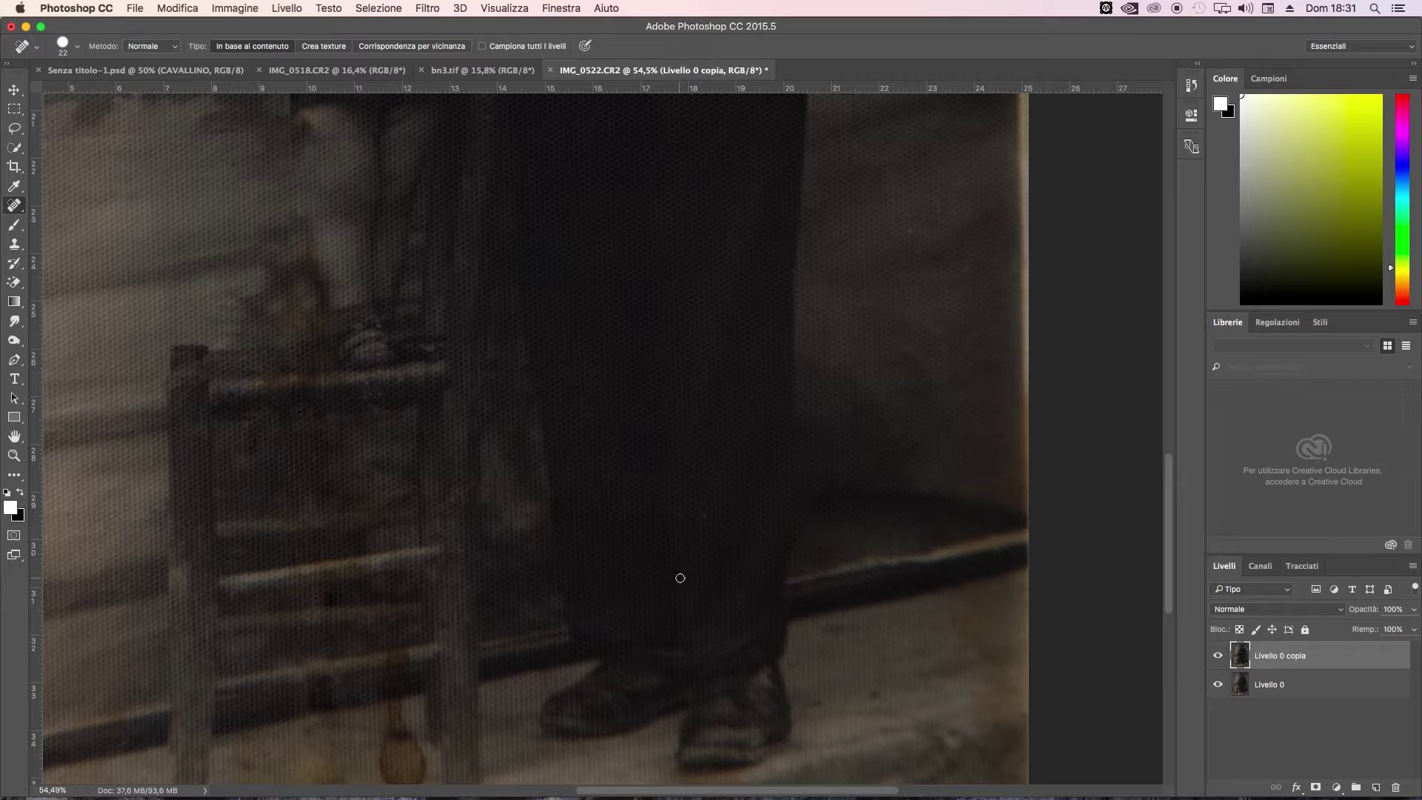
{"action": "scroll", "coordinate": [535, 508], "scroll_direction": "up", "scroll_amount": 4}
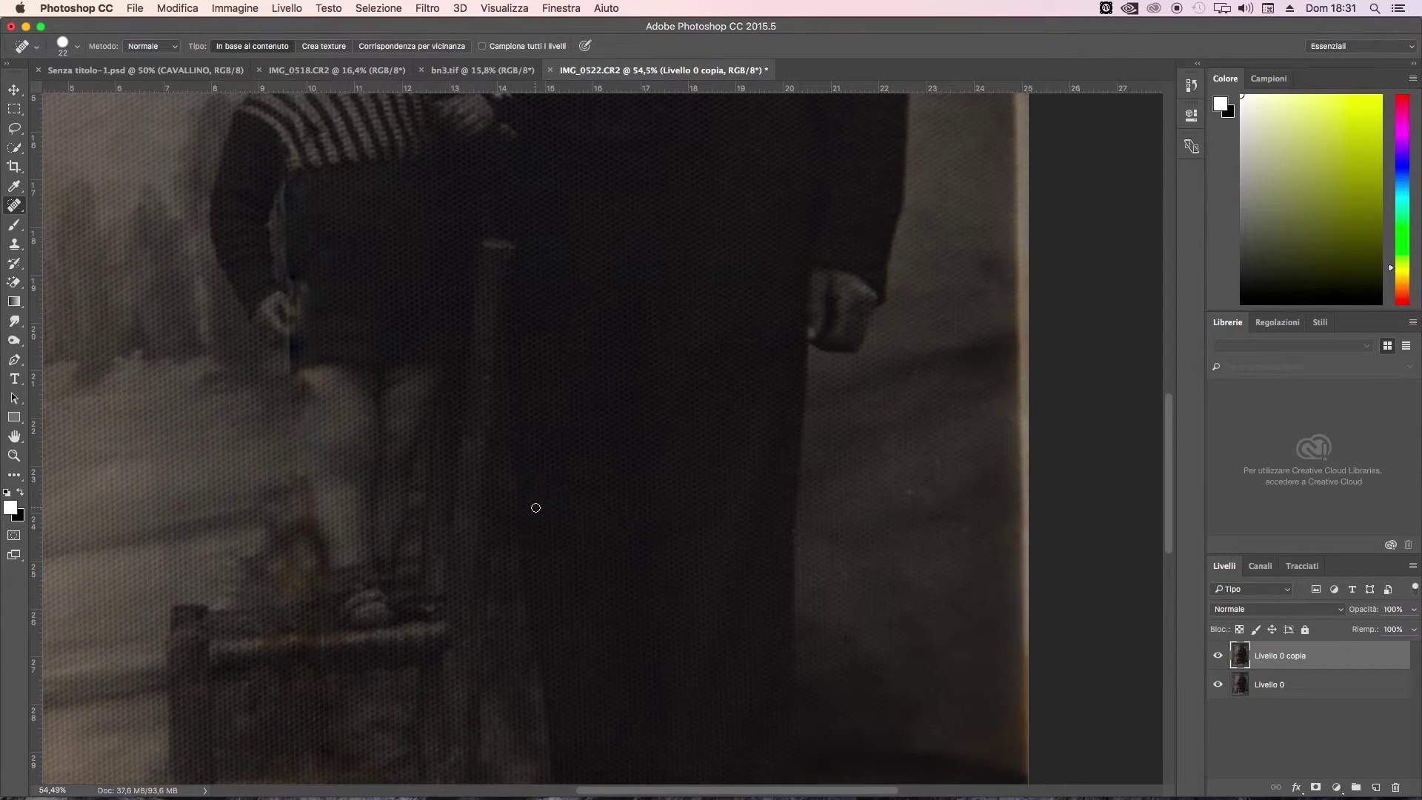
{"action": "scroll", "coordinate": [963, 530], "scroll_direction": "down", "scroll_amount": 10}
{"action": "left_click_drag", "start_coordinate": [580, 307], "coordinate": [624, 330]}
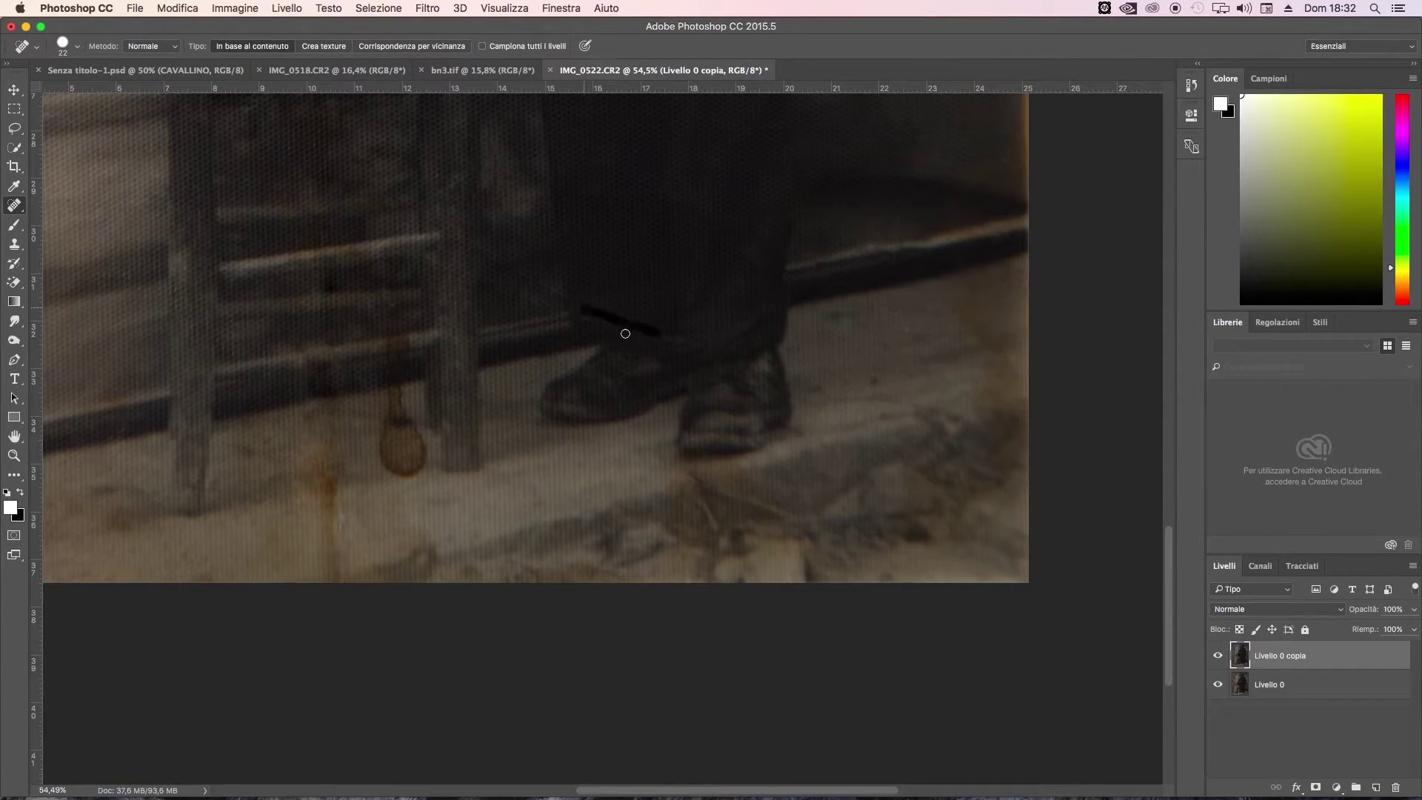
{"action": "scroll", "coordinate": [342, 311], "scroll_direction": "up", "scroll_amount": 2}
{"action": "scroll", "coordinate": [635, 264], "scroll_direction": "up", "scroll_amount": 10}
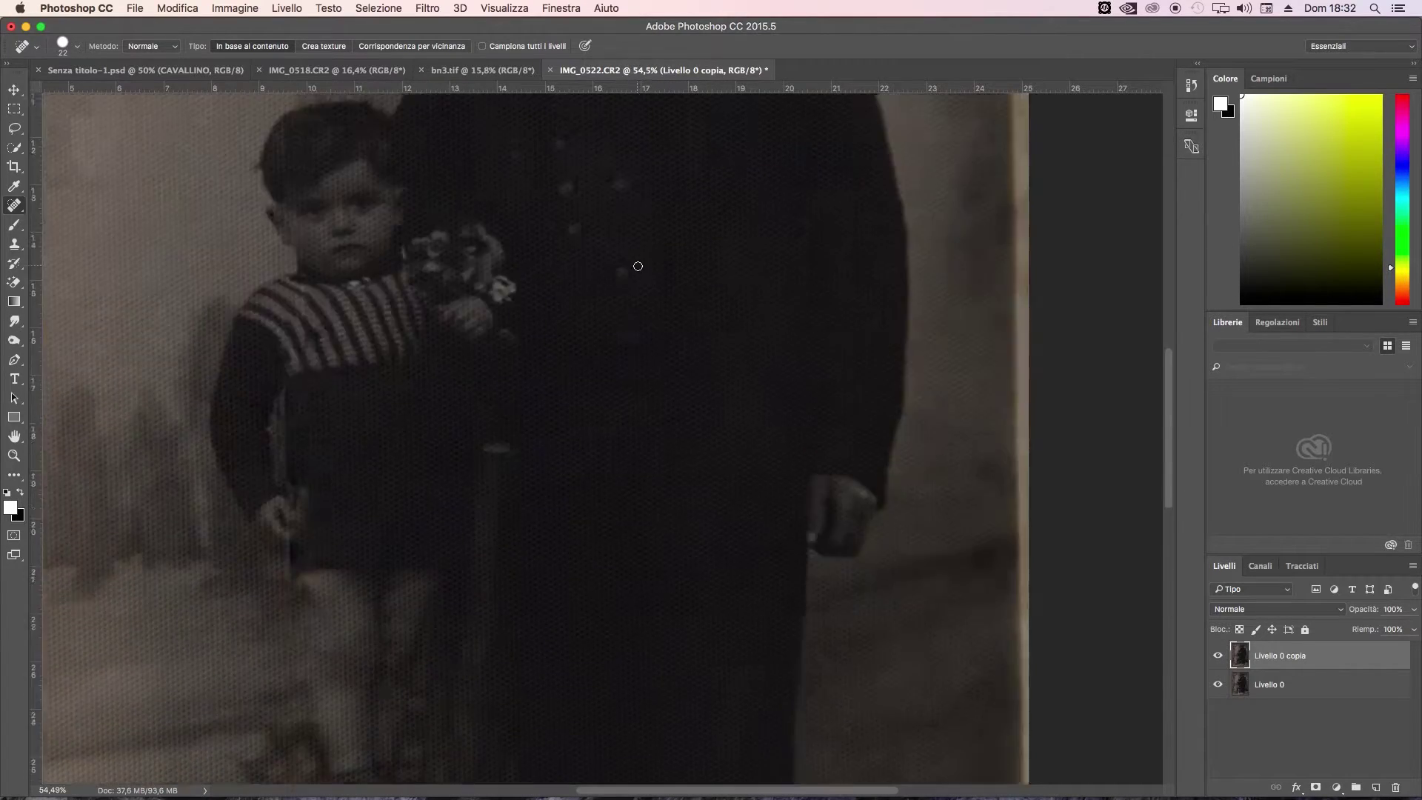
{"action": "scroll", "coordinate": [835, 349], "scroll_direction": "down", "scroll_amount": 3}
{"action": "key", "text": "s"}
{"action": "right_click", "coordinate": [342, 260]}
{"action": "key", "text": "Escape"}
Heal away the rusty ring by the chair leg with a 100 px Healing Brush
{"action": "key", "text": "z"}
{"action": "left_click_drag", "start_coordinate": [335, 329], "coordinate": [470, 289]}
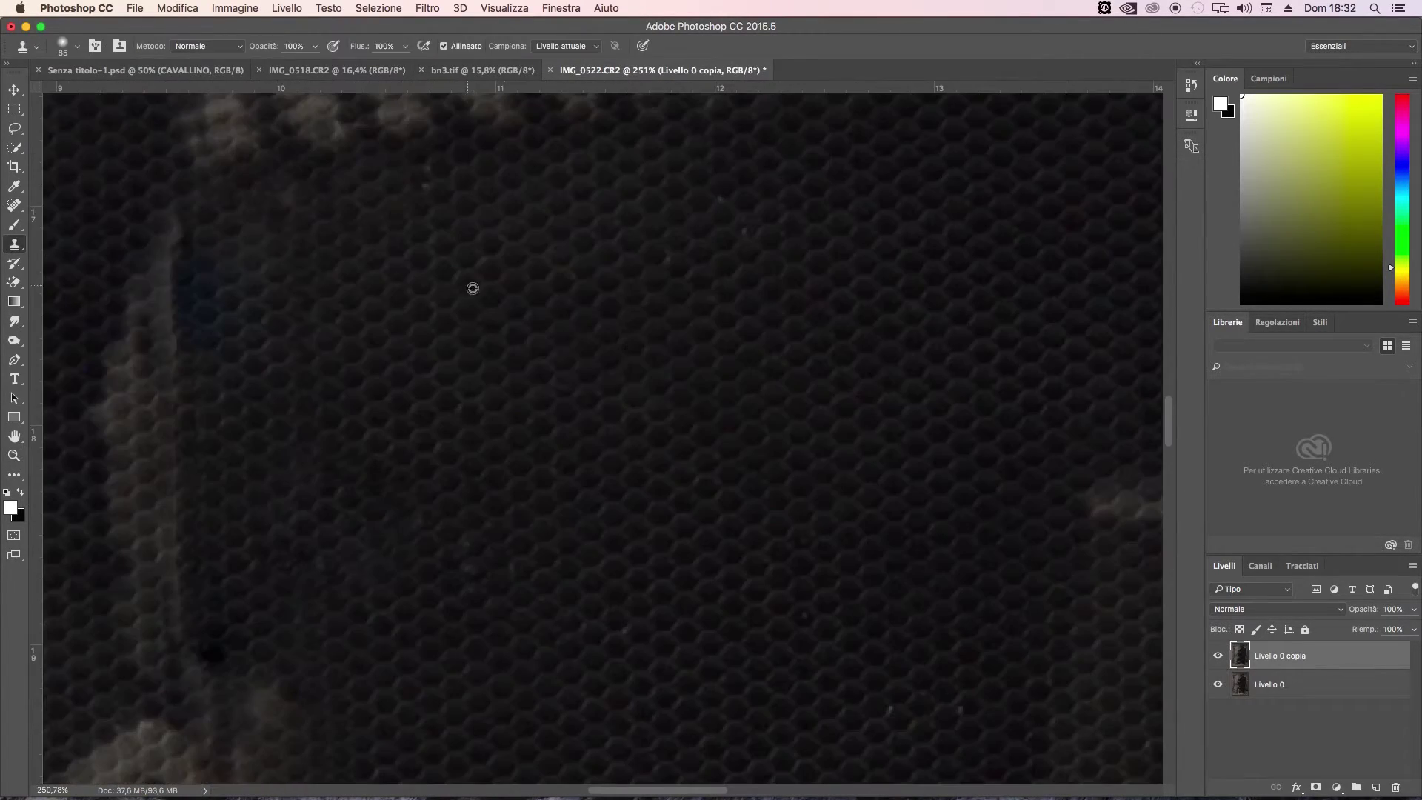
{"action": "mouse_move", "coordinate": [508, 404]}
{"action": "left_mouse_down"}
{"action": "mouse_move", "coordinate": [152, 528]}
{"action": "mouse_move", "coordinate": [222, 527]}
{"action": "left_mouse_up"}
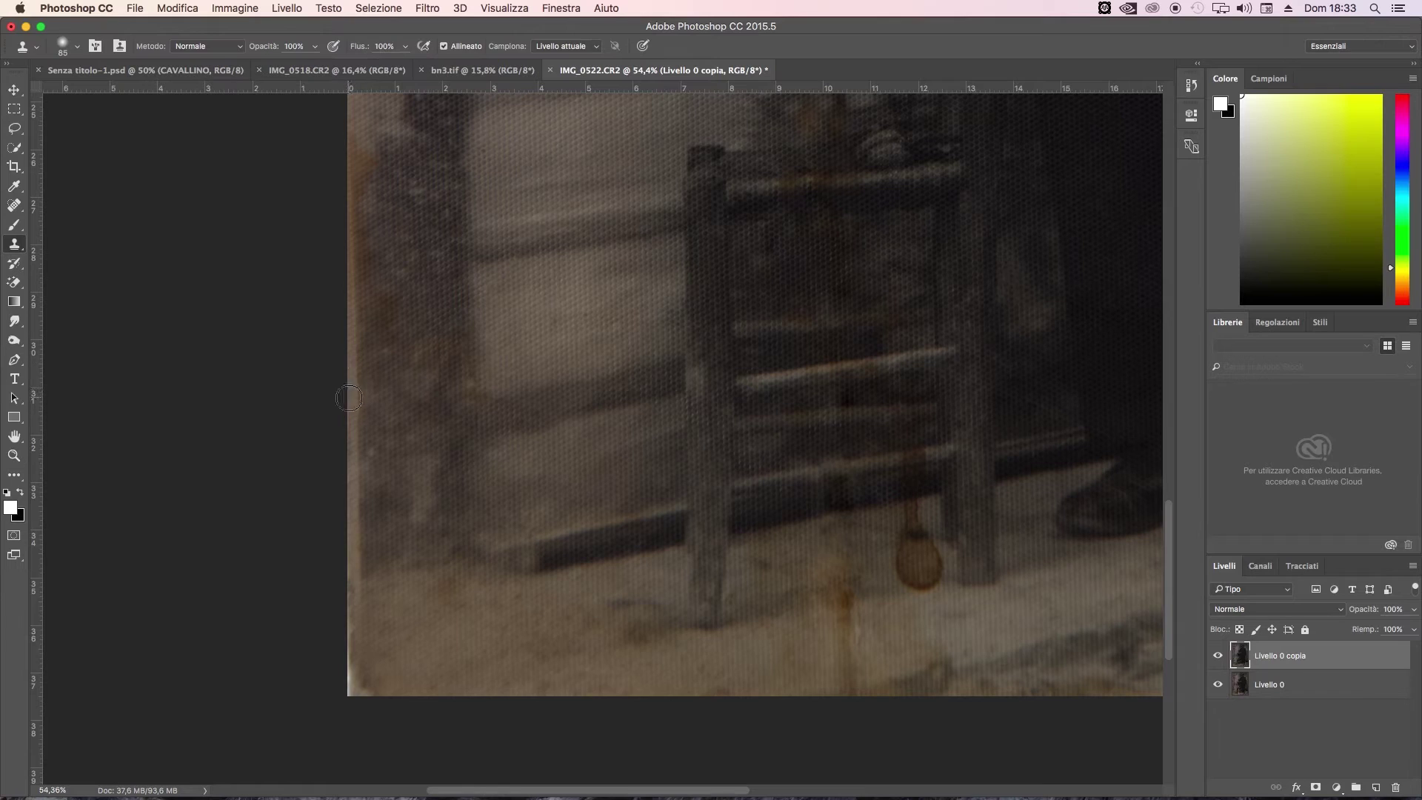
{"action": "scroll", "coordinate": [593, 370], "scroll_direction": "right", "scroll_amount": 10}
{"action": "left_click", "coordinate": [15, 206]}
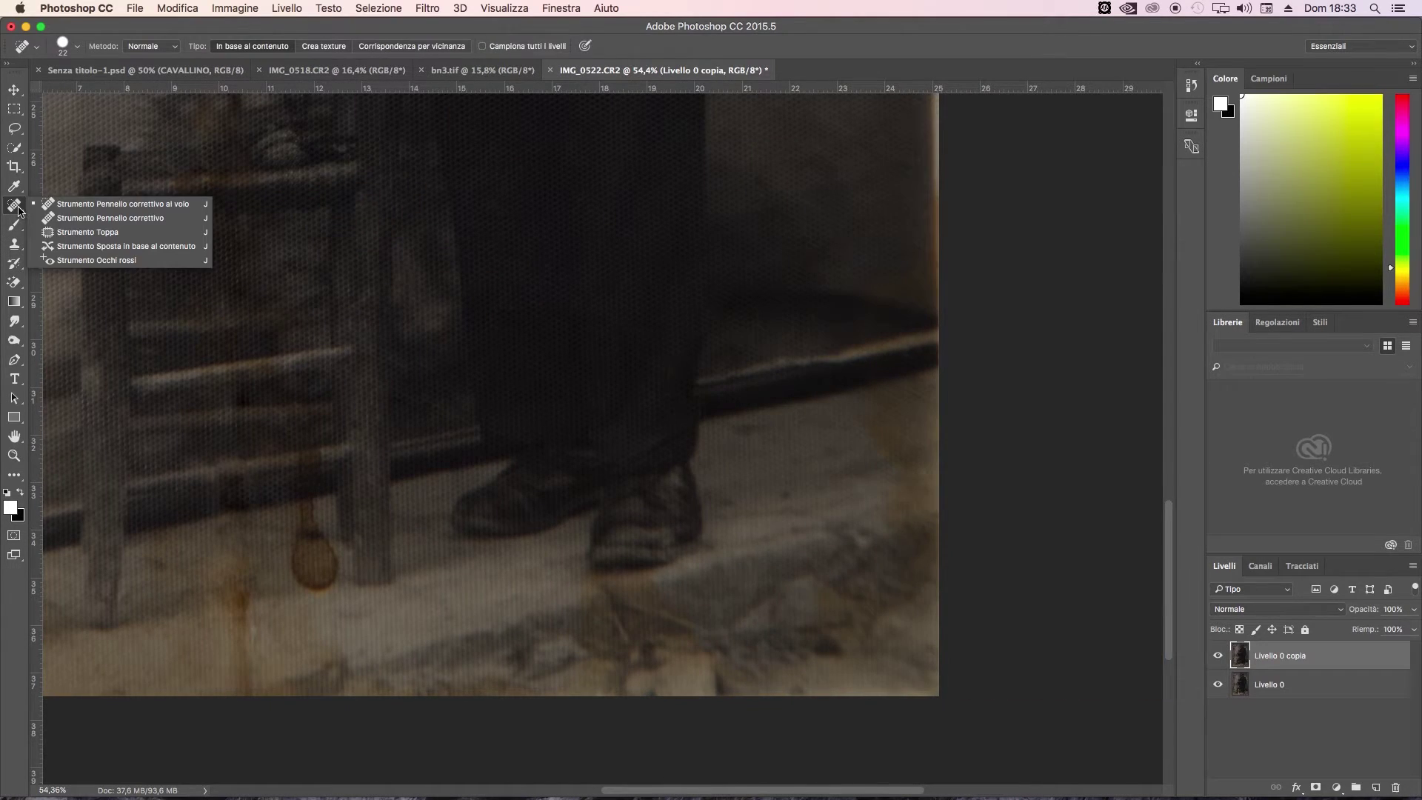
{"action": "left_click", "coordinate": [61, 220]}
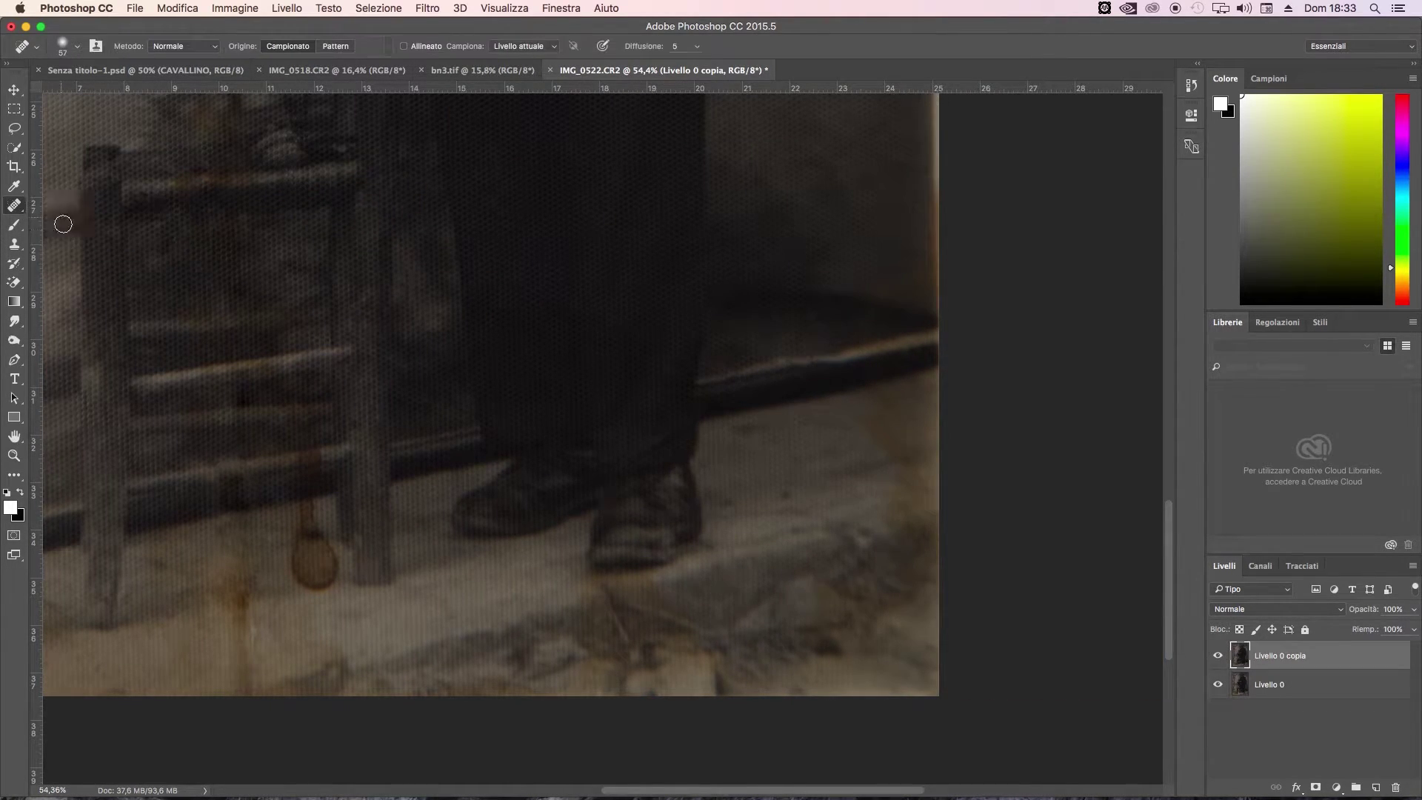
{"action": "right_click", "coordinate": [254, 557]}
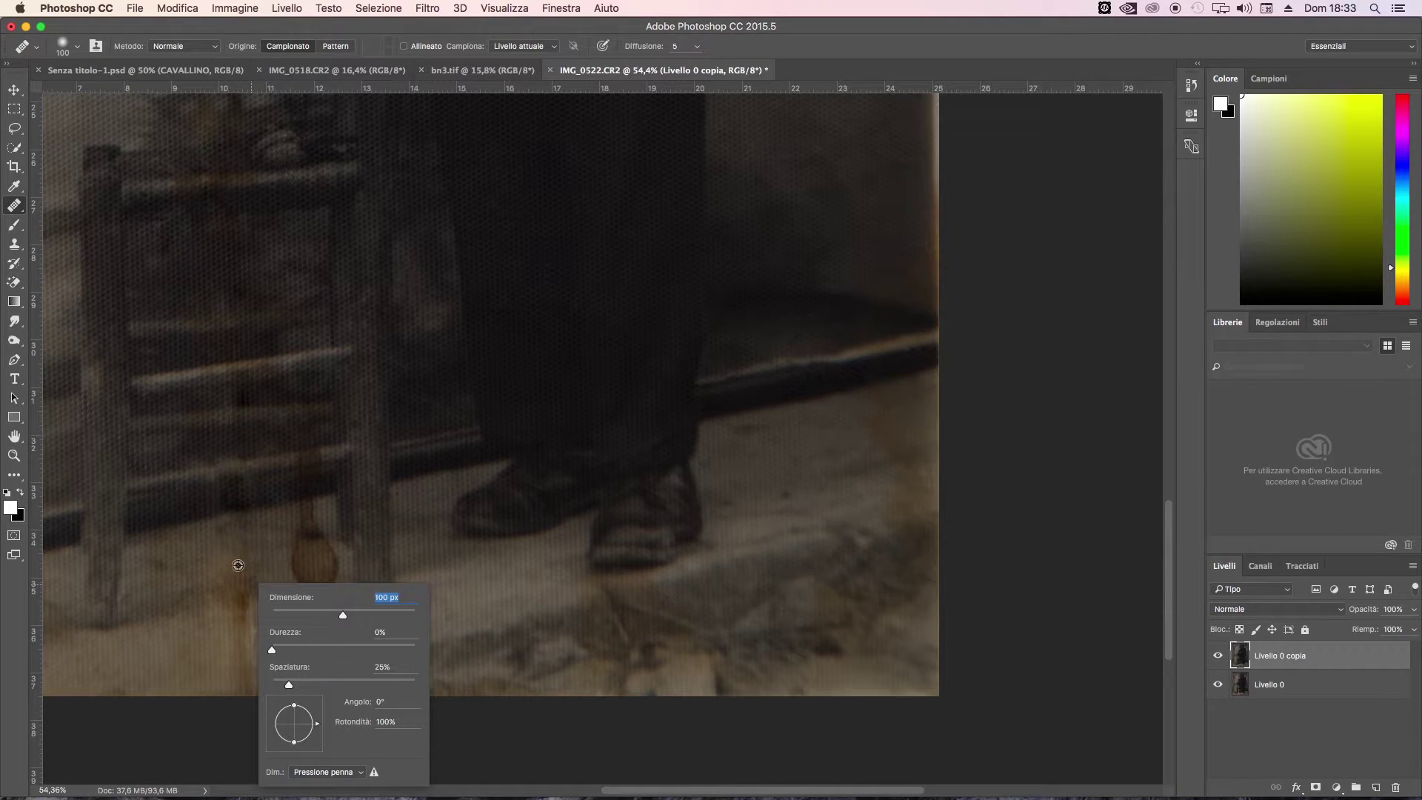
{"action": "key", "text": "Return"}
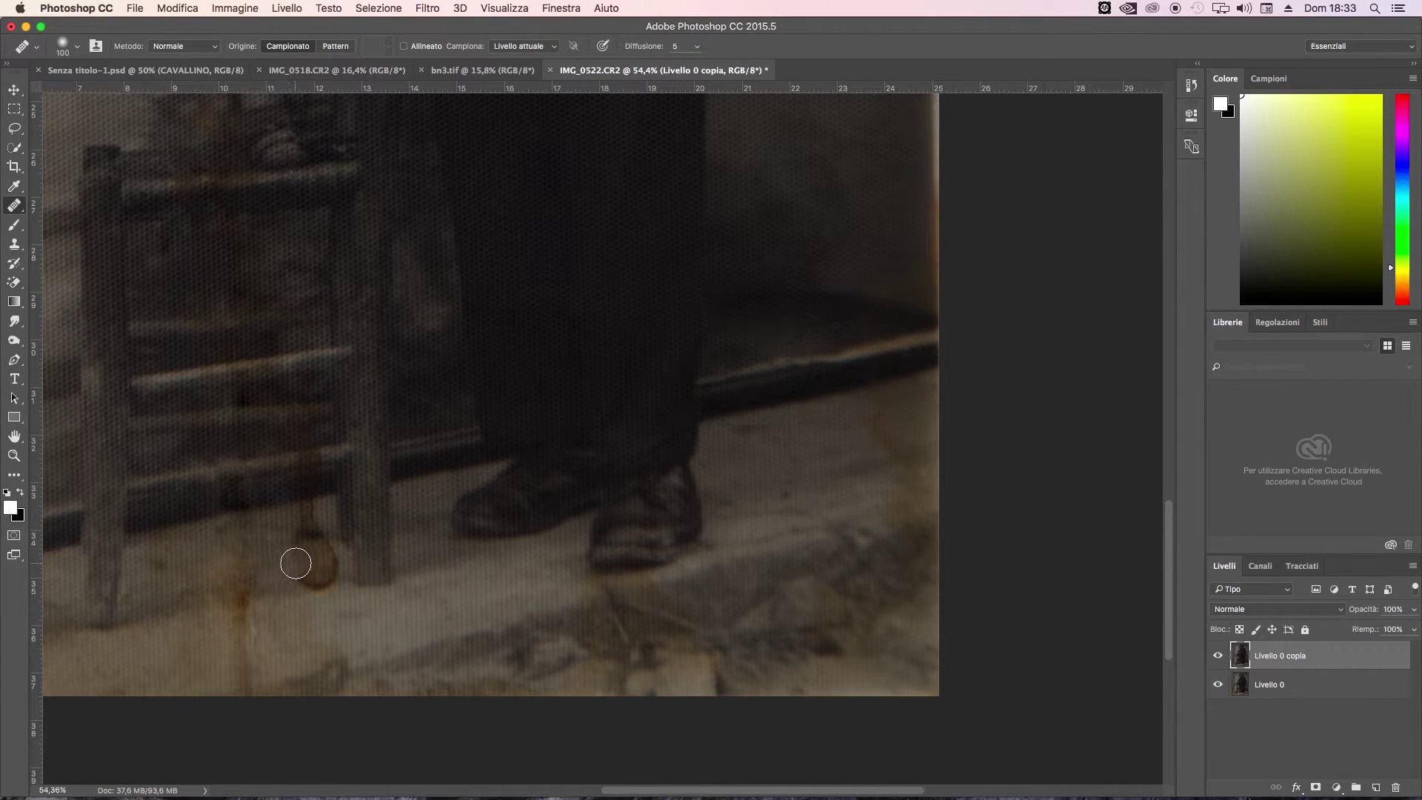
{"action": "mouse_move", "coordinate": [296, 563]}
{"action": "left_mouse_down"}
{"action": "mouse_move", "coordinate": [311, 568]}
{"action": "mouse_move", "coordinate": [318, 549]}
{"action": "mouse_move", "coordinate": [310, 518]}
{"action": "left_mouse_up"}
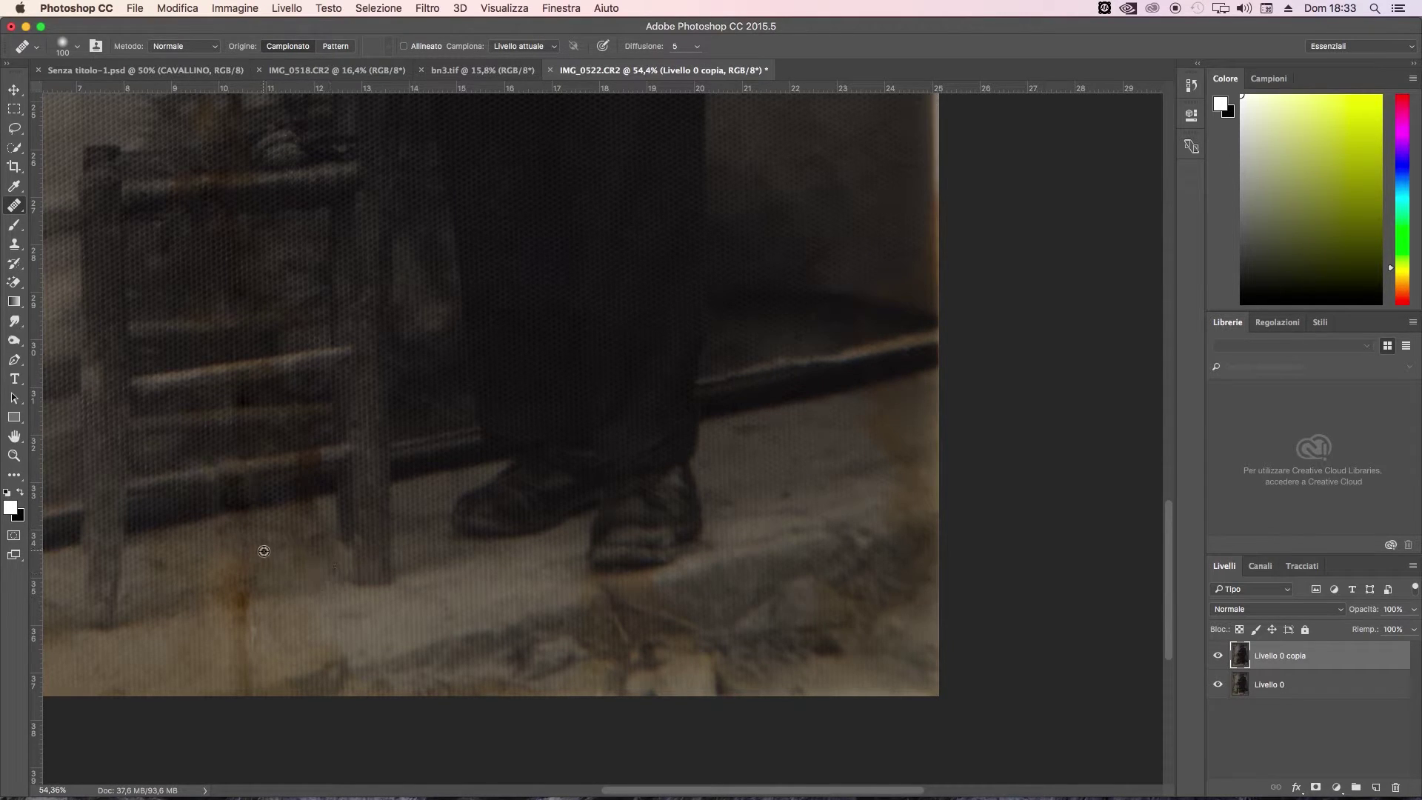
Clone Stamp nearby backdrop over the damaged patch beside the child's legs and chair
{"action": "scroll", "coordinate": [244, 534], "scroll_direction": "up", "scroll_amount": 10}
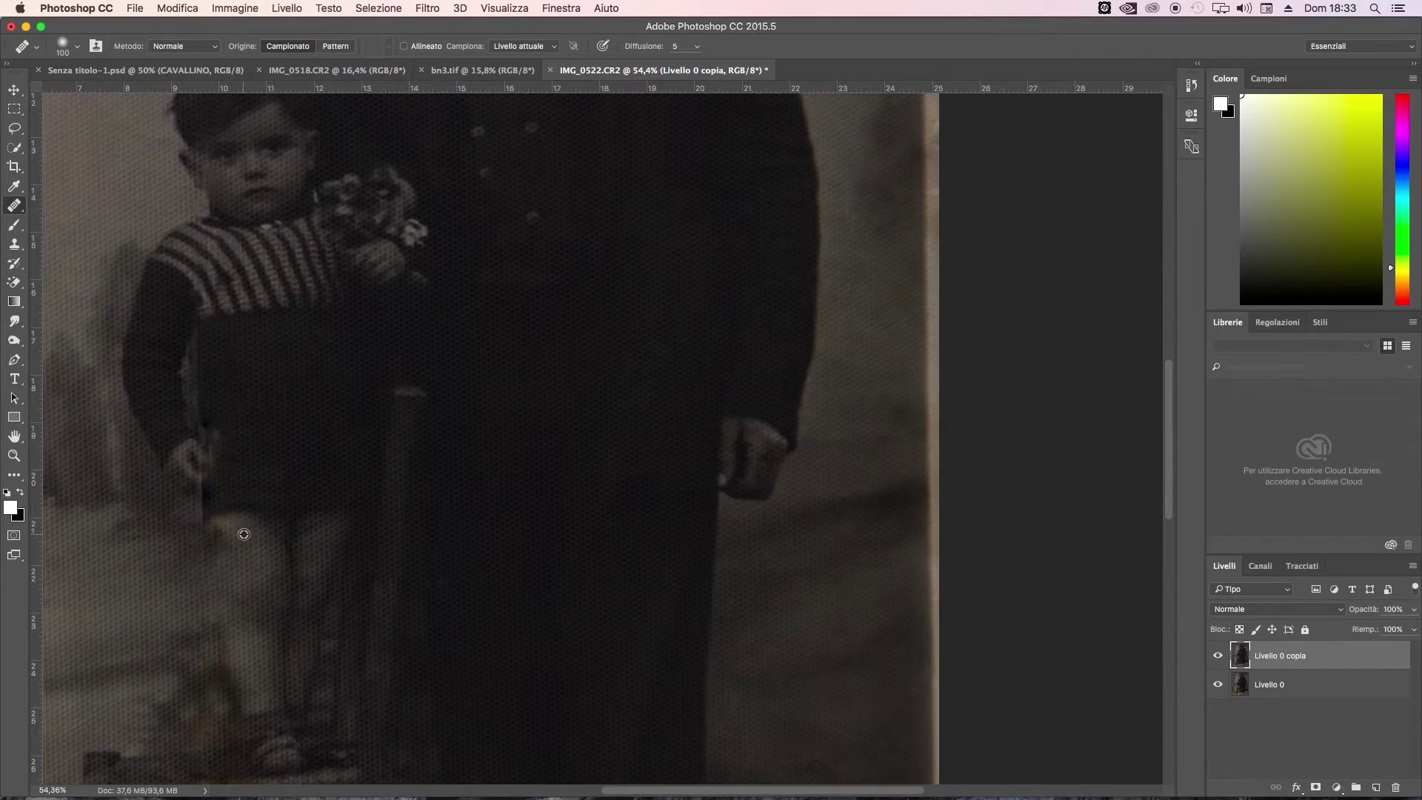
{"action": "key", "text": "z"}
{"action": "scroll", "coordinate": [168, 498], "scroll_direction": "down", "scroll_amount": 5}
{"action": "scroll", "coordinate": [292, 555], "scroll_direction": "up", "scroll_amount": 5}
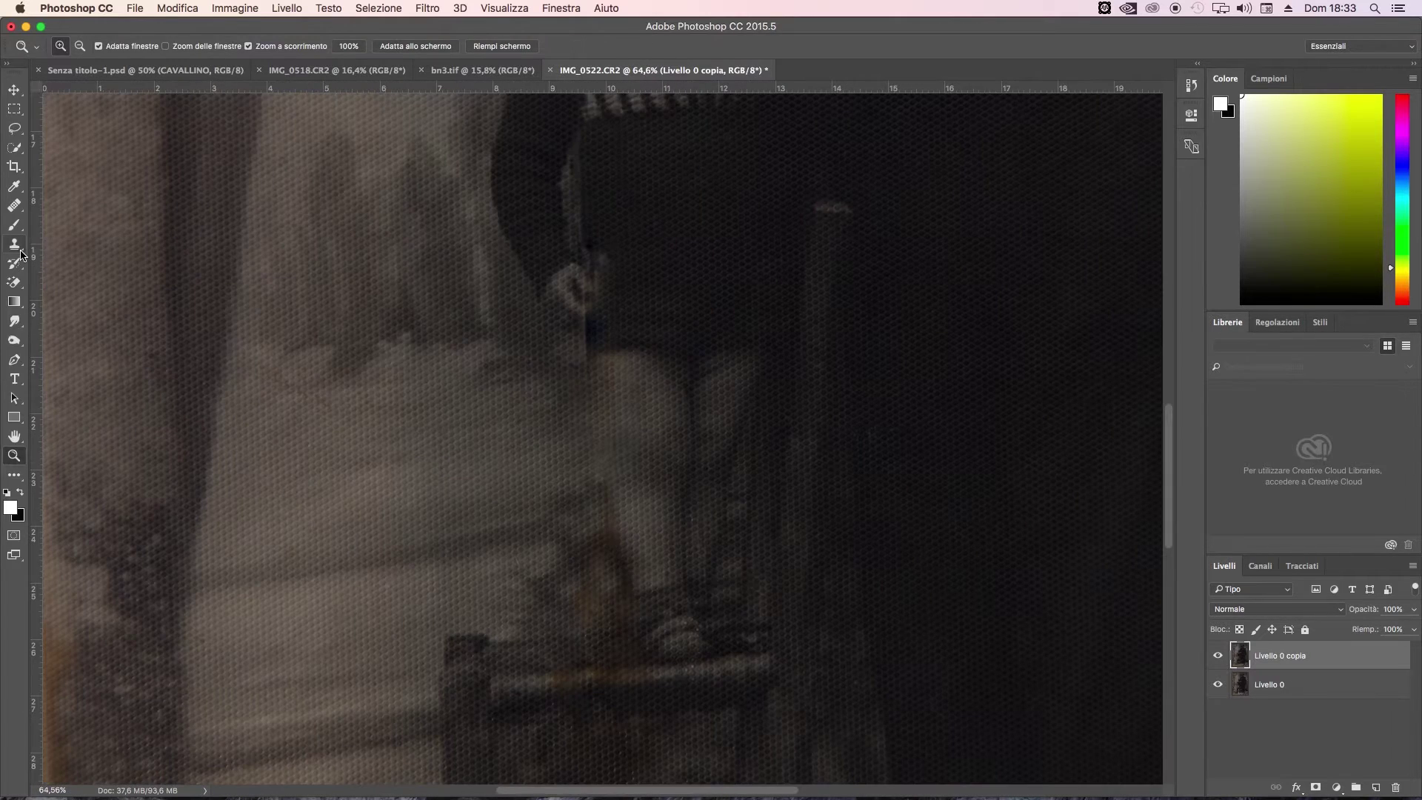
{"action": "left_click", "coordinate": [16, 246]}
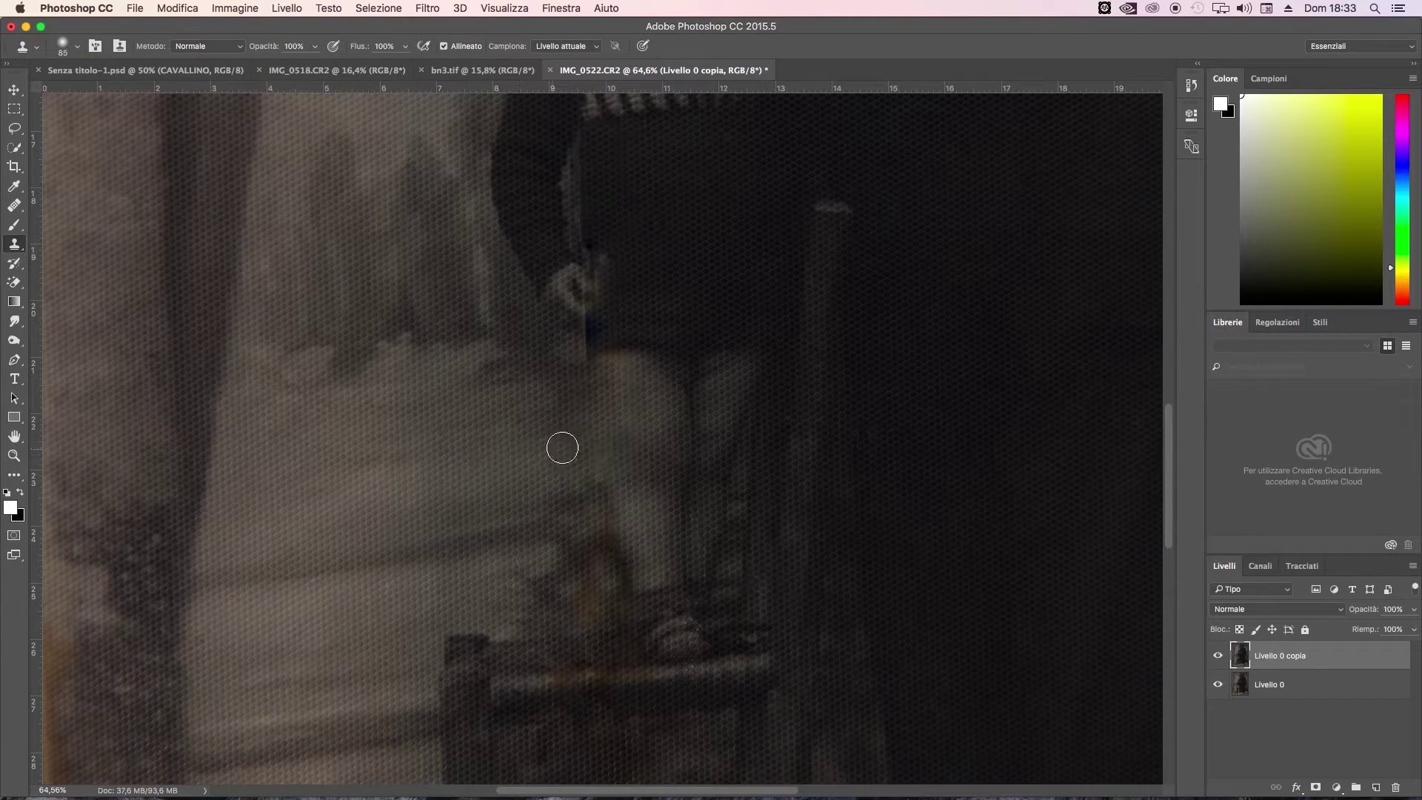
{"action": "mouse_move", "coordinate": [562, 448]}
{"action": "left_mouse_down"}
{"action": "mouse_move", "coordinate": [578, 442]}
{"action": "mouse_move", "coordinate": [581, 394]}
{"action": "mouse_move", "coordinate": [590, 509]}
{"action": "mouse_move", "coordinate": [559, 403]}
{"action": "mouse_move", "coordinate": [588, 378]}
{"action": "mouse_move", "coordinate": [565, 381]}
{"action": "mouse_move", "coordinate": [540, 426]}
{"action": "left_mouse_up"}
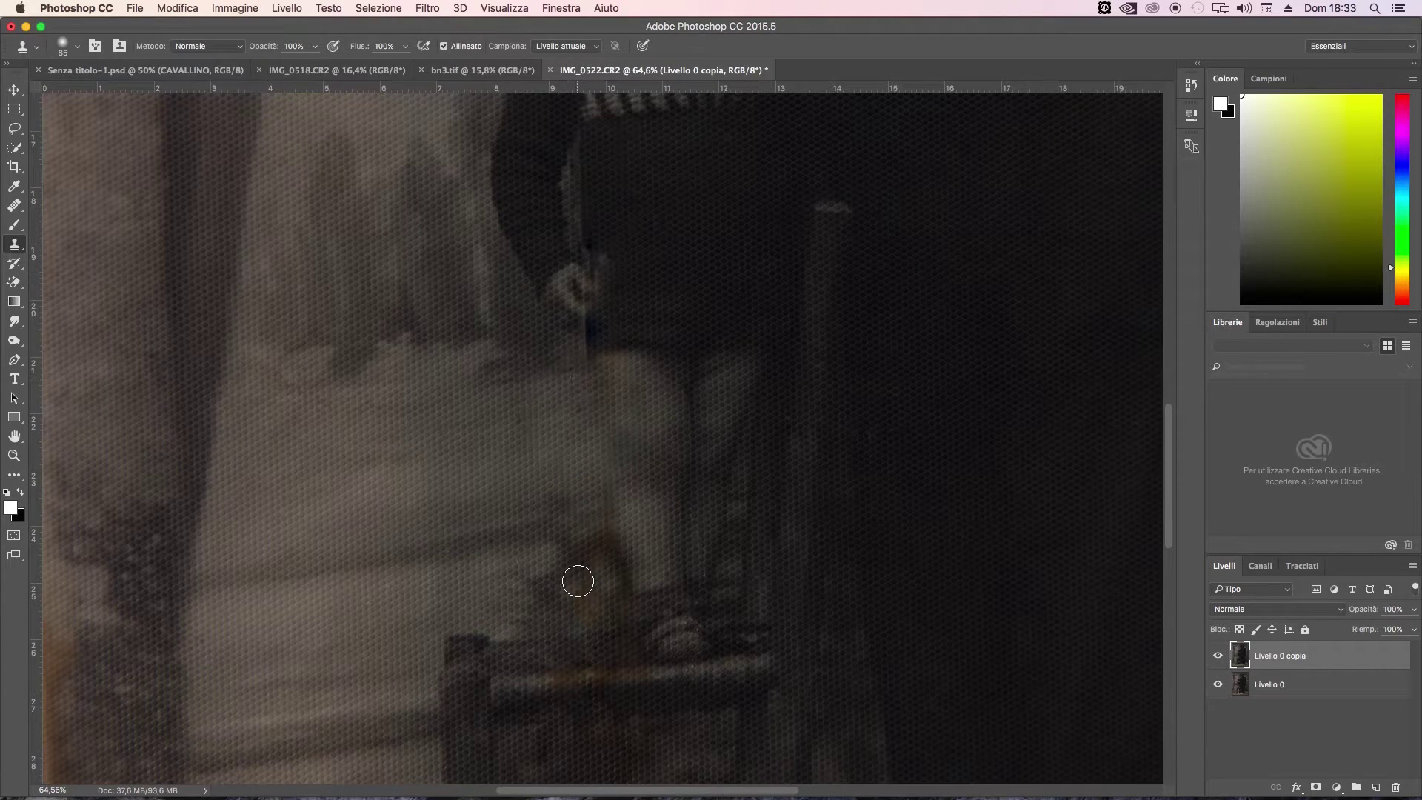
{"action": "key", "text": "z"}
{"action": "scroll", "coordinate": [222, 422], "scroll_direction": "down", "scroll_amount": 5}
Adjust the crop frame's top-left corner, right edge and bottom edge past the ragged borders
{"action": "scroll", "coordinate": [444, 460], "scroll_direction": "down", "scroll_amount": 5}
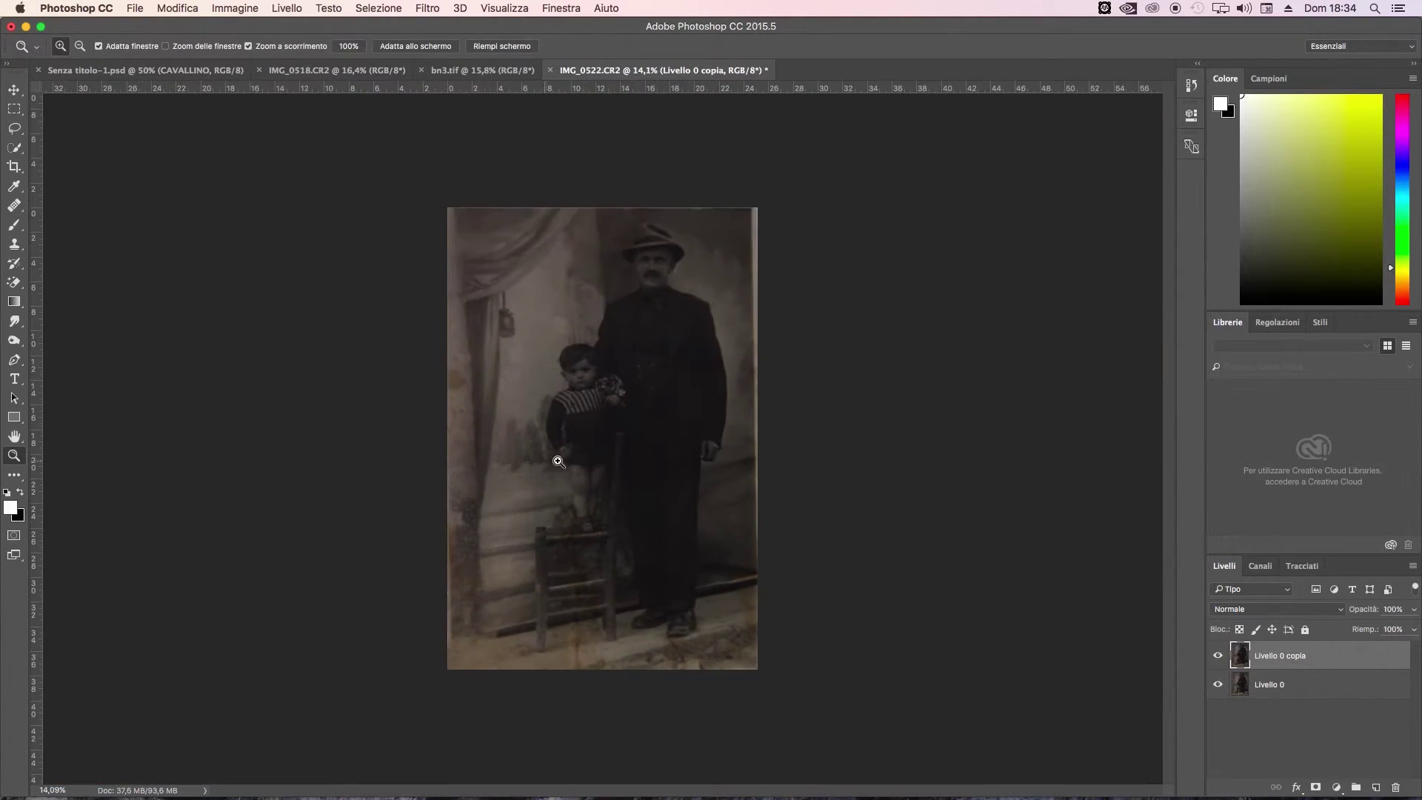
{"action": "scroll", "coordinate": [752, 475], "scroll_direction": "up", "scroll_amount": 1}
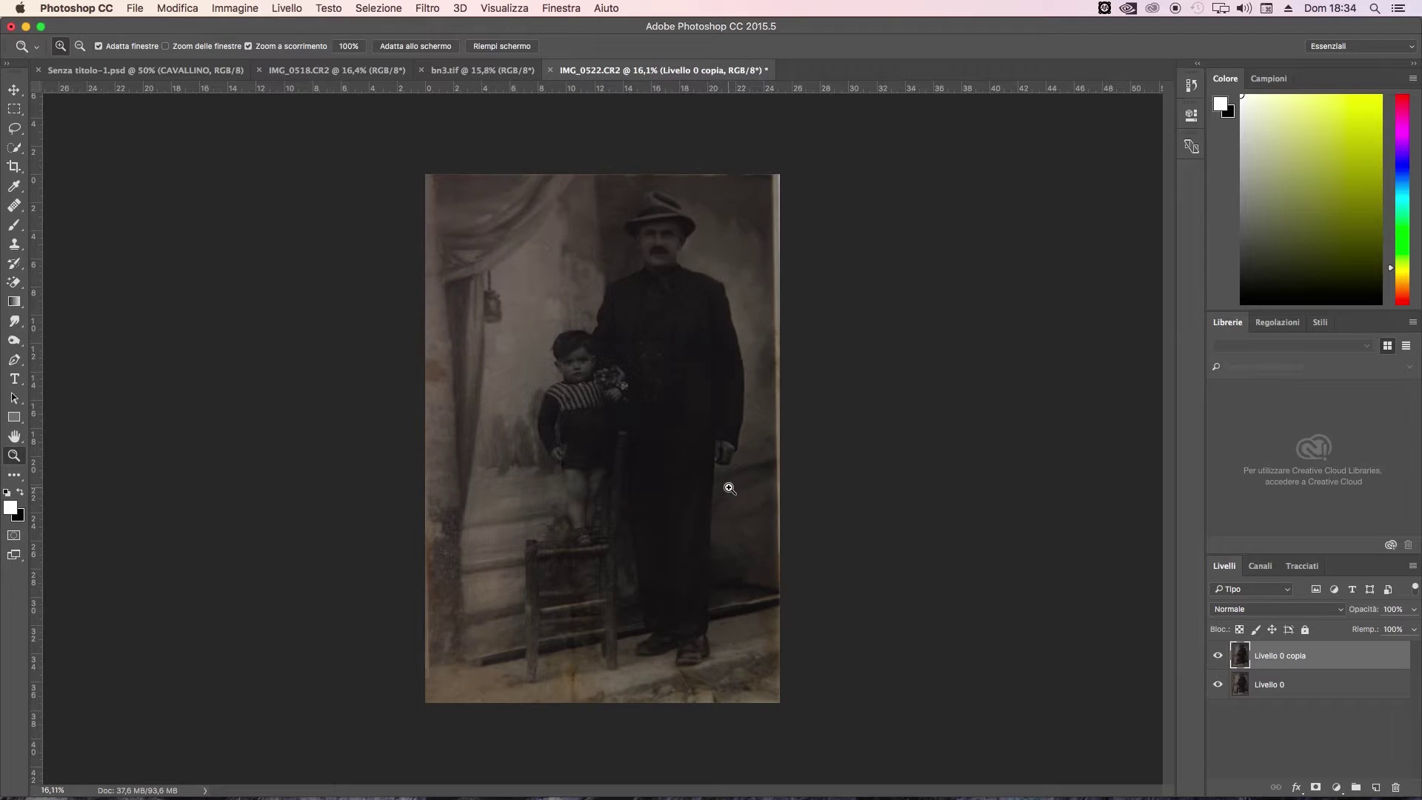
{"action": "scroll", "coordinate": [729, 487], "scroll_direction": "up", "scroll_amount": 1}
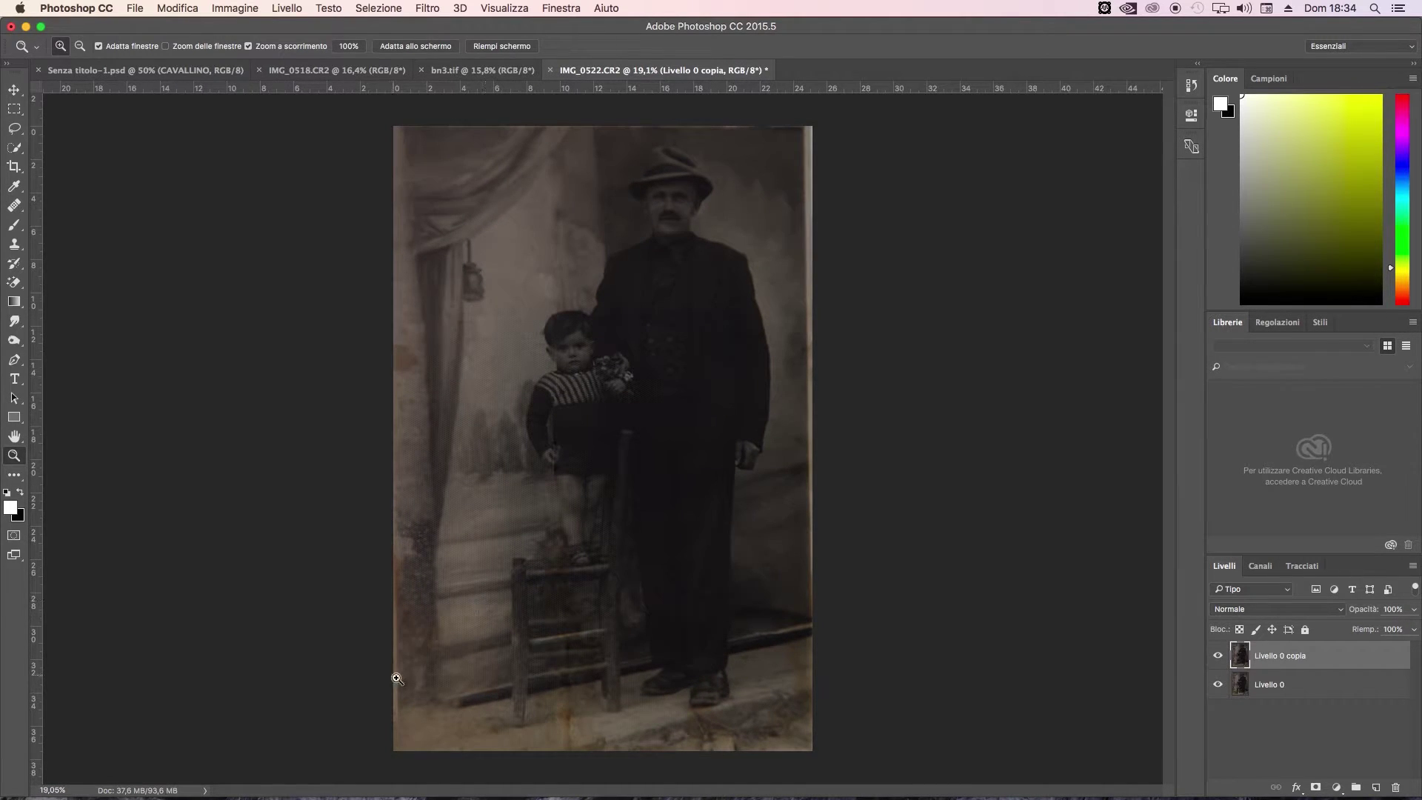
{"action": "left_click", "coordinate": [14, 166]}
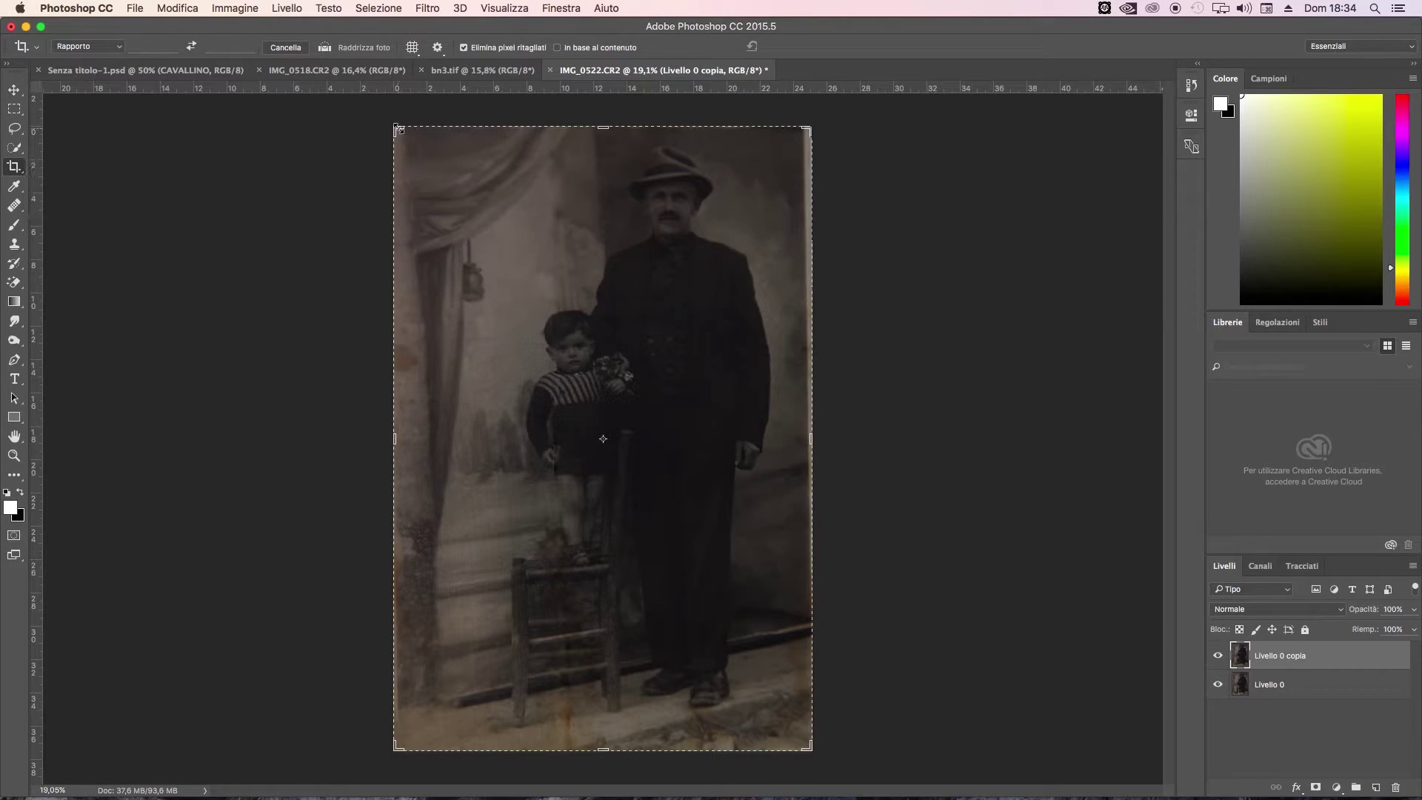
{"action": "left_click_drag", "start_coordinate": [398, 130], "coordinate": [397, 127]}
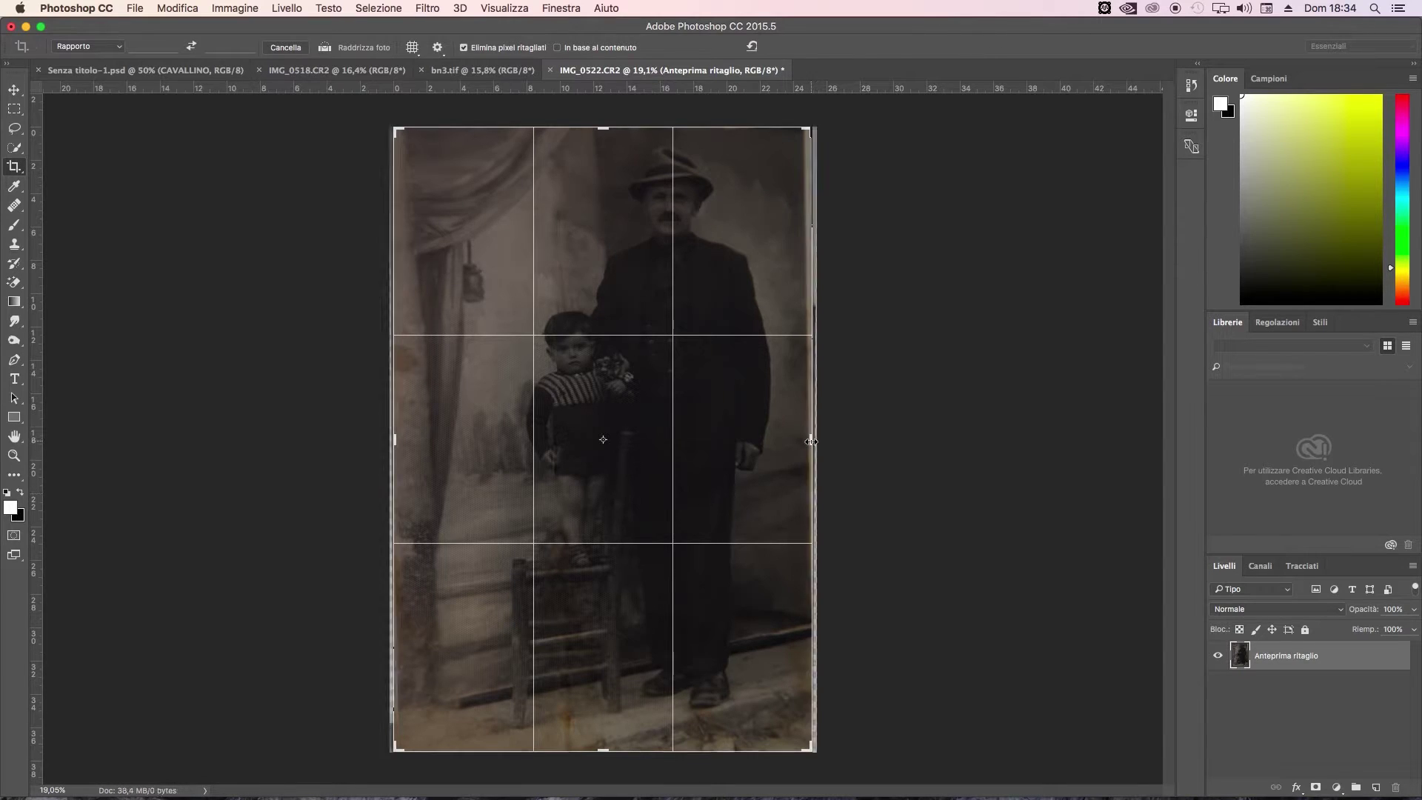
{"action": "left_click_drag", "start_coordinate": [811, 440], "coordinate": [808, 442]}
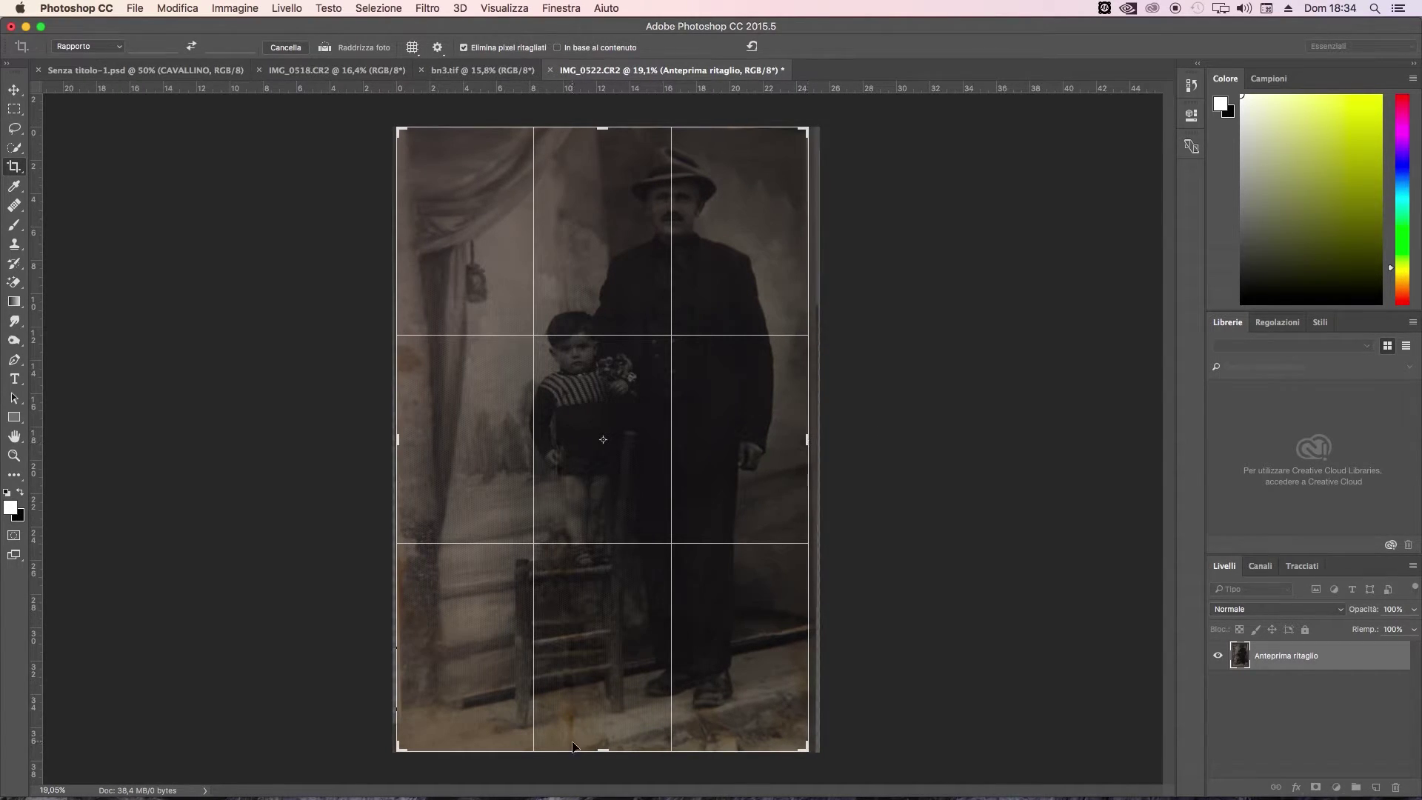
{"action": "left_click_drag", "start_coordinate": [612, 751], "coordinate": [606, 752]}
Move the left crop edge inward past the border and apply the crop
{"action": "key", "text": "super+plus"}
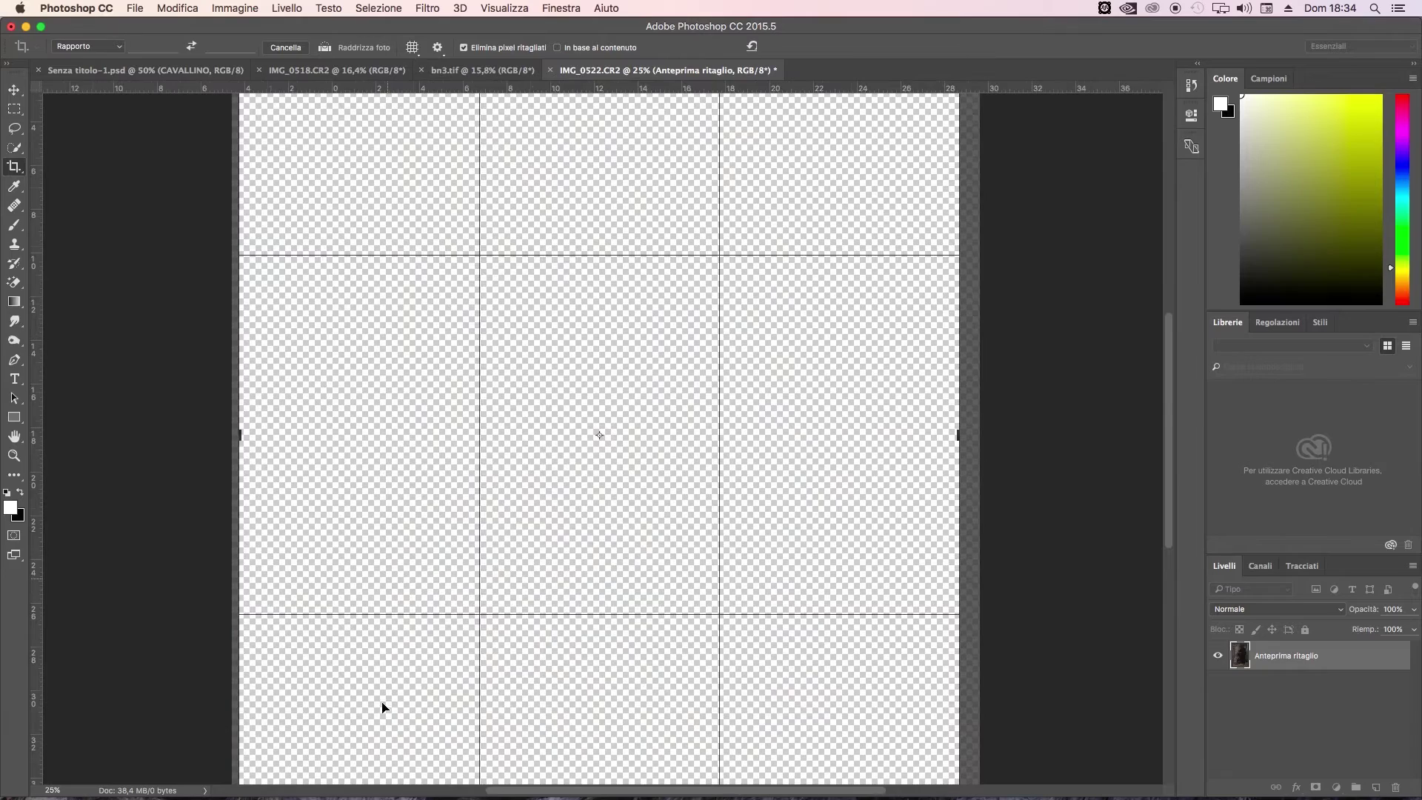
{"action": "key", "text": "super+plus"}
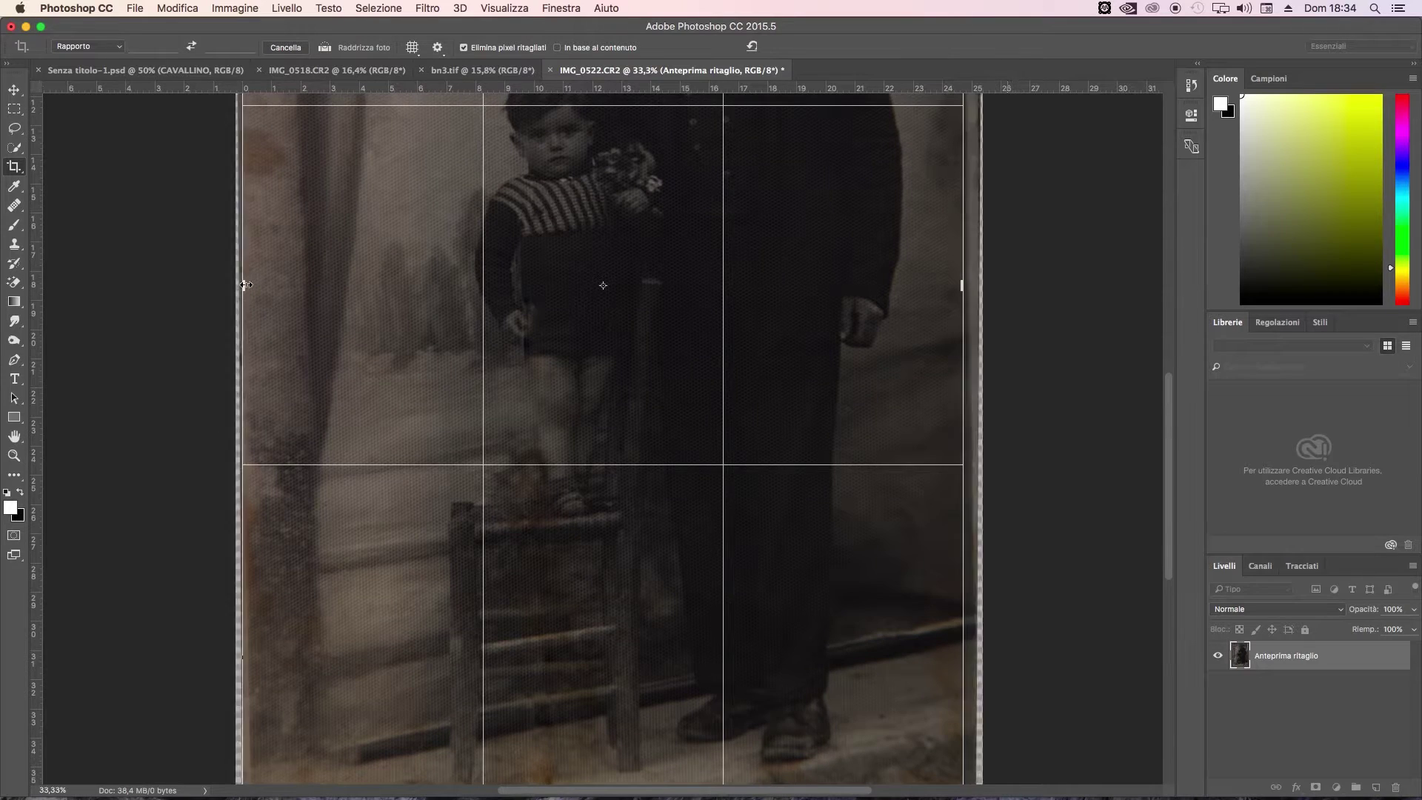
{"action": "left_click_drag", "start_coordinate": [245, 284], "coordinate": [248, 285]}
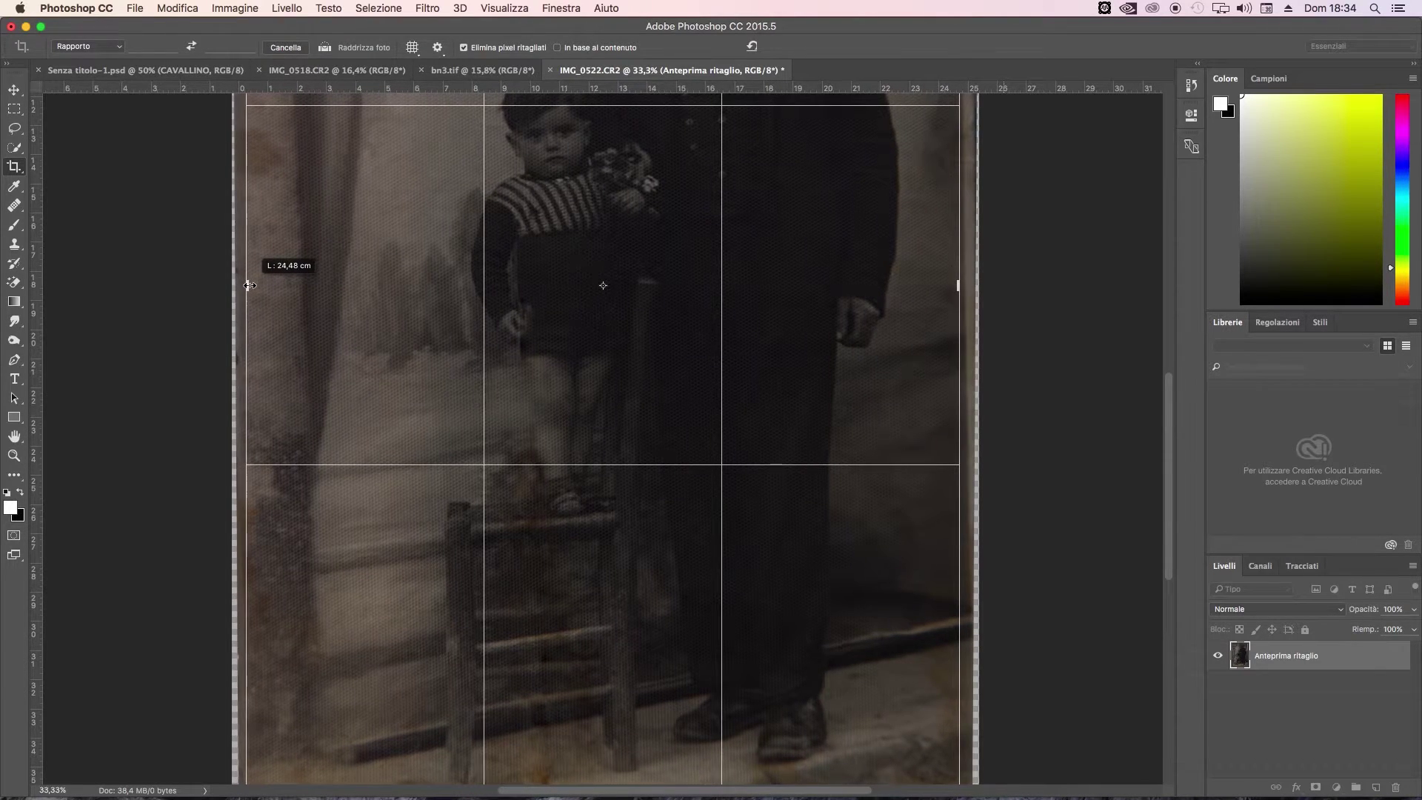
{"action": "scroll", "coordinate": [218, 341], "scroll_direction": "down", "scroll_amount": 2}
{"action": "scroll", "coordinate": [213, 343], "scroll_direction": "up", "scroll_amount": 5}
{"action": "scroll", "coordinate": [214, 345], "scroll_direction": "up", "scroll_amount": 3}
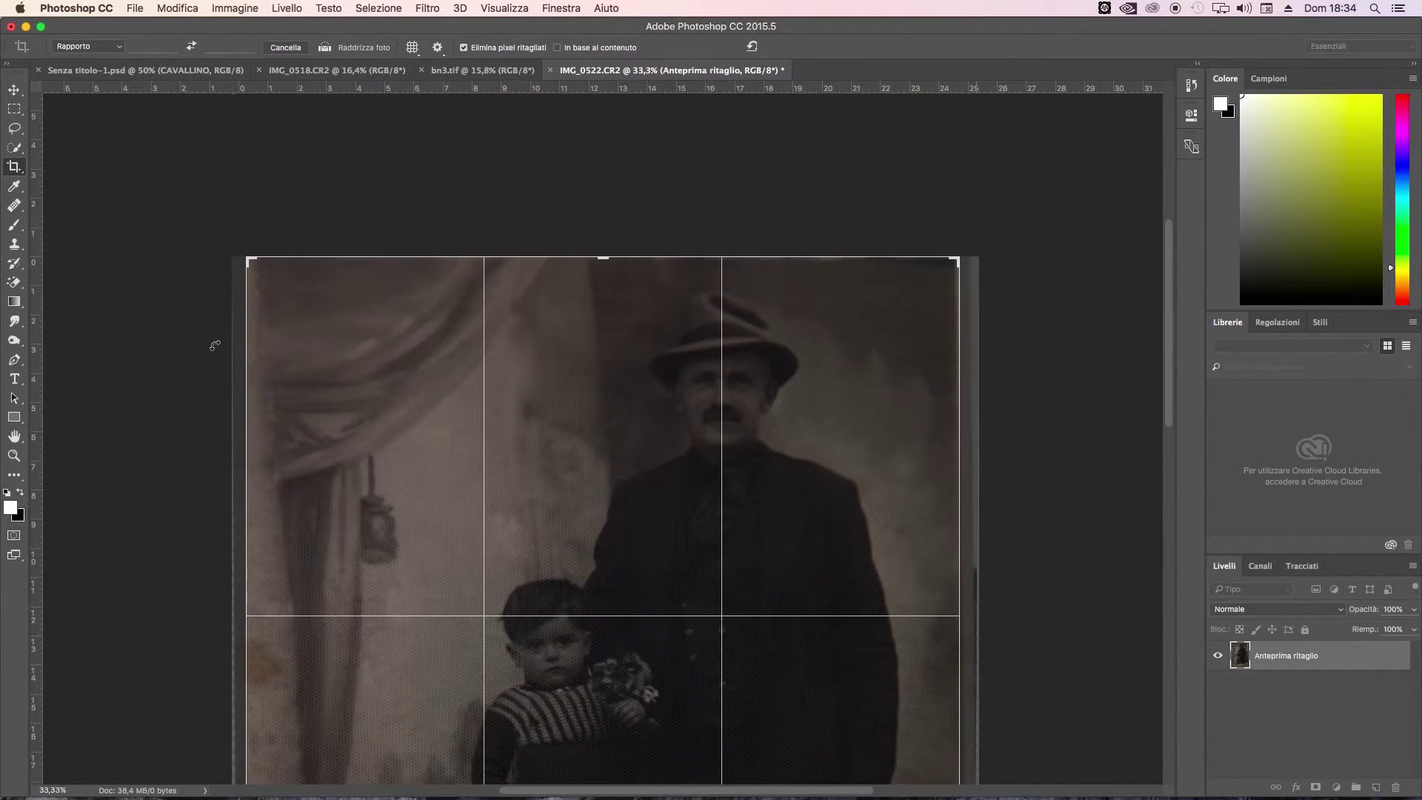
{"action": "key", "text": "Return"}
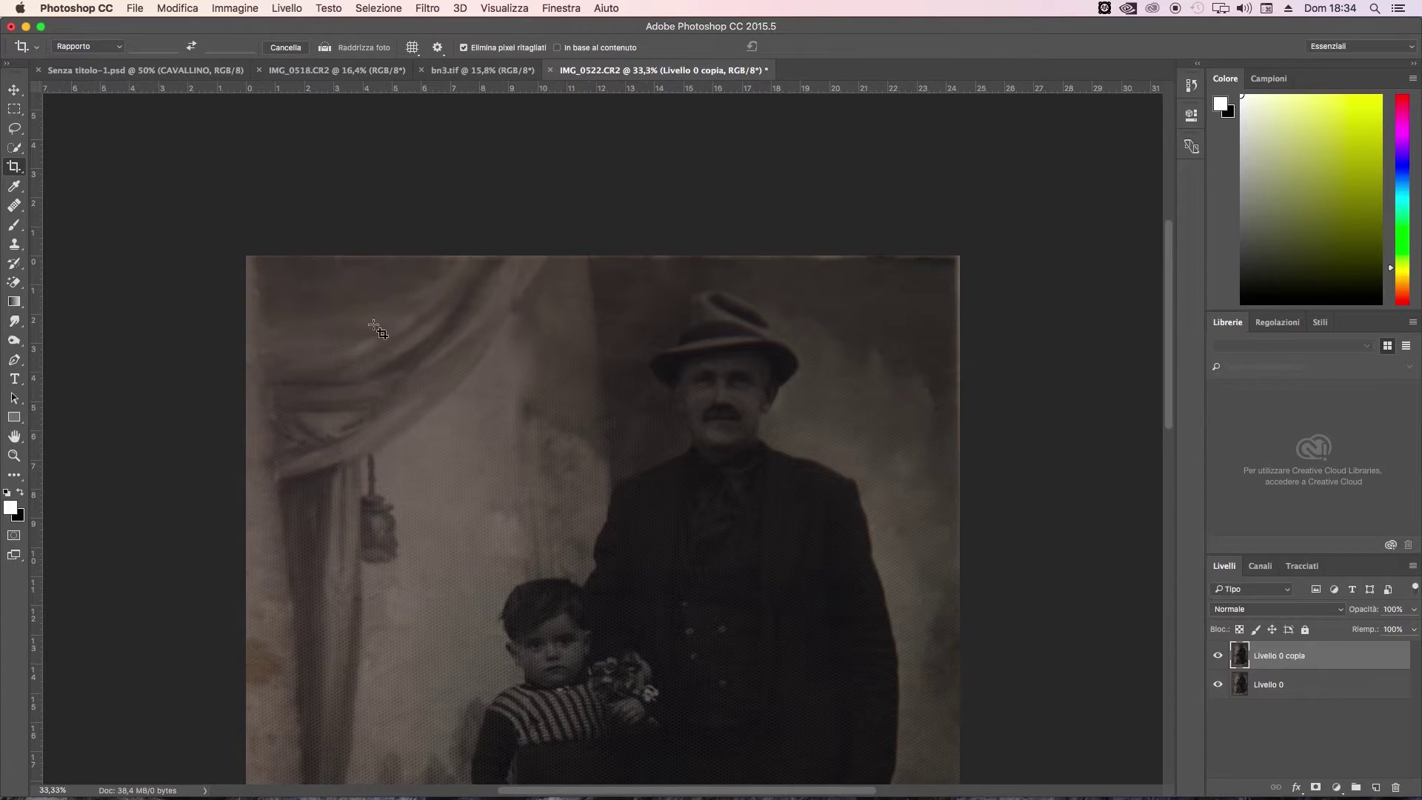
{"action": "left_click", "coordinate": [14, 206]}
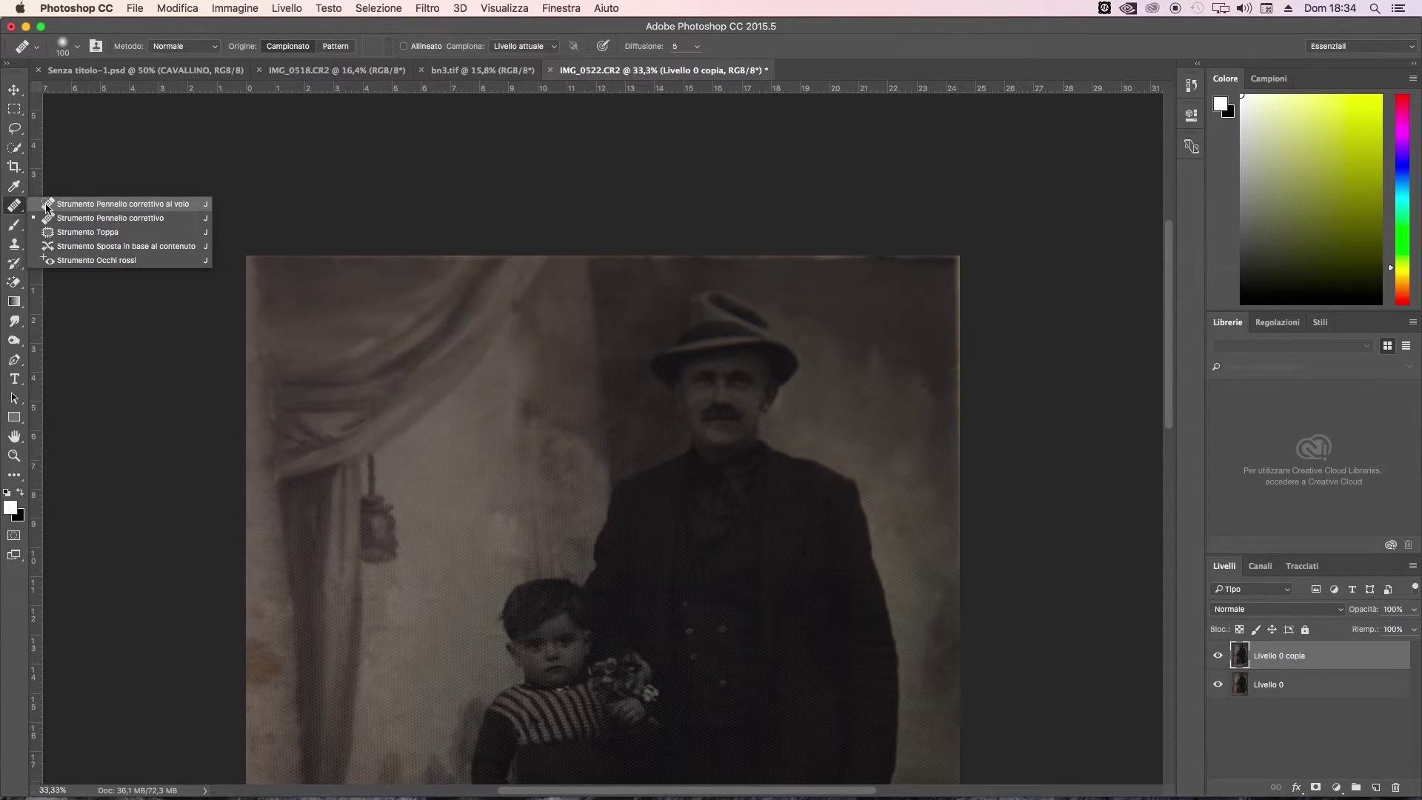
{"action": "left_click", "coordinate": [46, 206]}
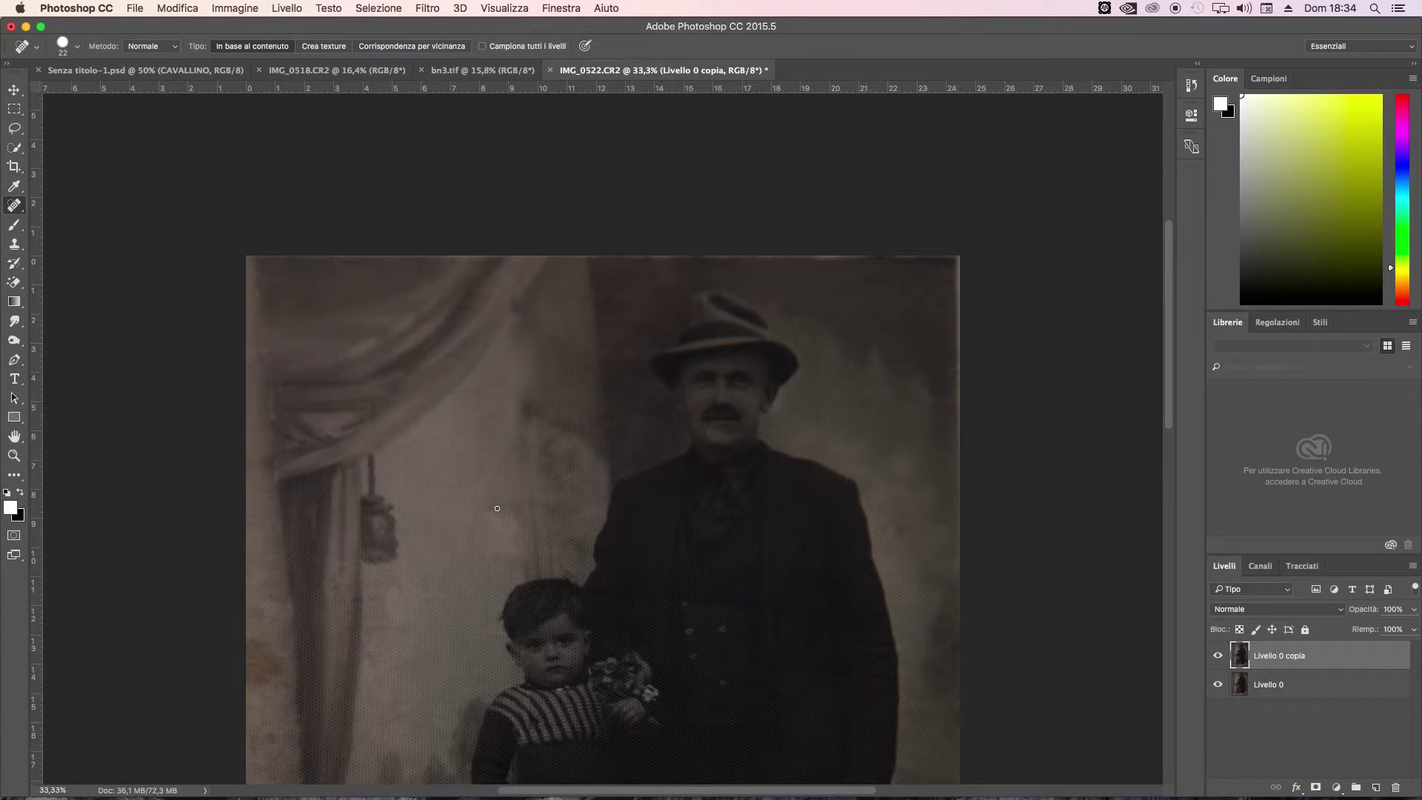
{"action": "scroll", "coordinate": [664, 325], "scroll_direction": "up", "scroll_amount": 1}
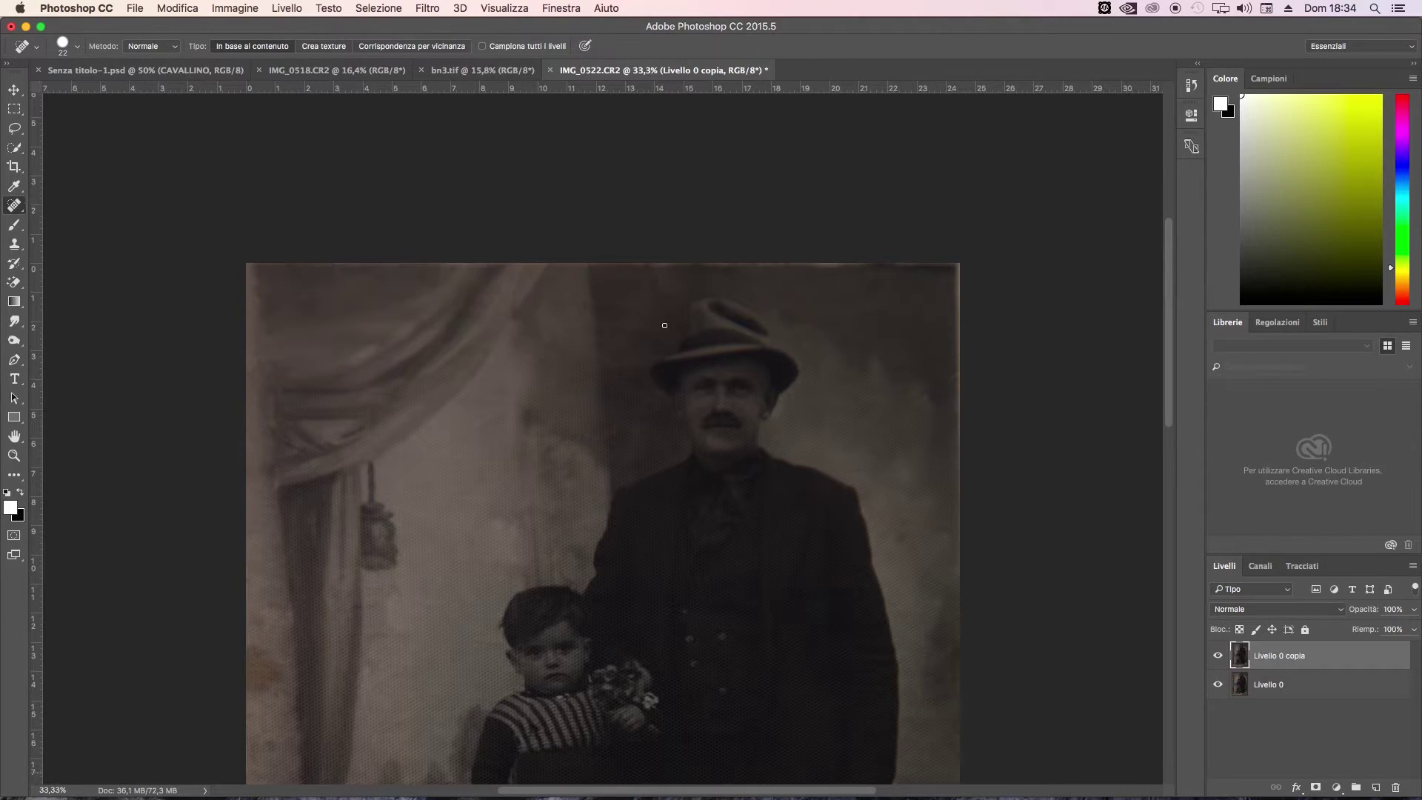
{"action": "scroll", "coordinate": [954, 376], "scroll_direction": "down", "scroll_amount": 5}
{"action": "key", "text": "z"}
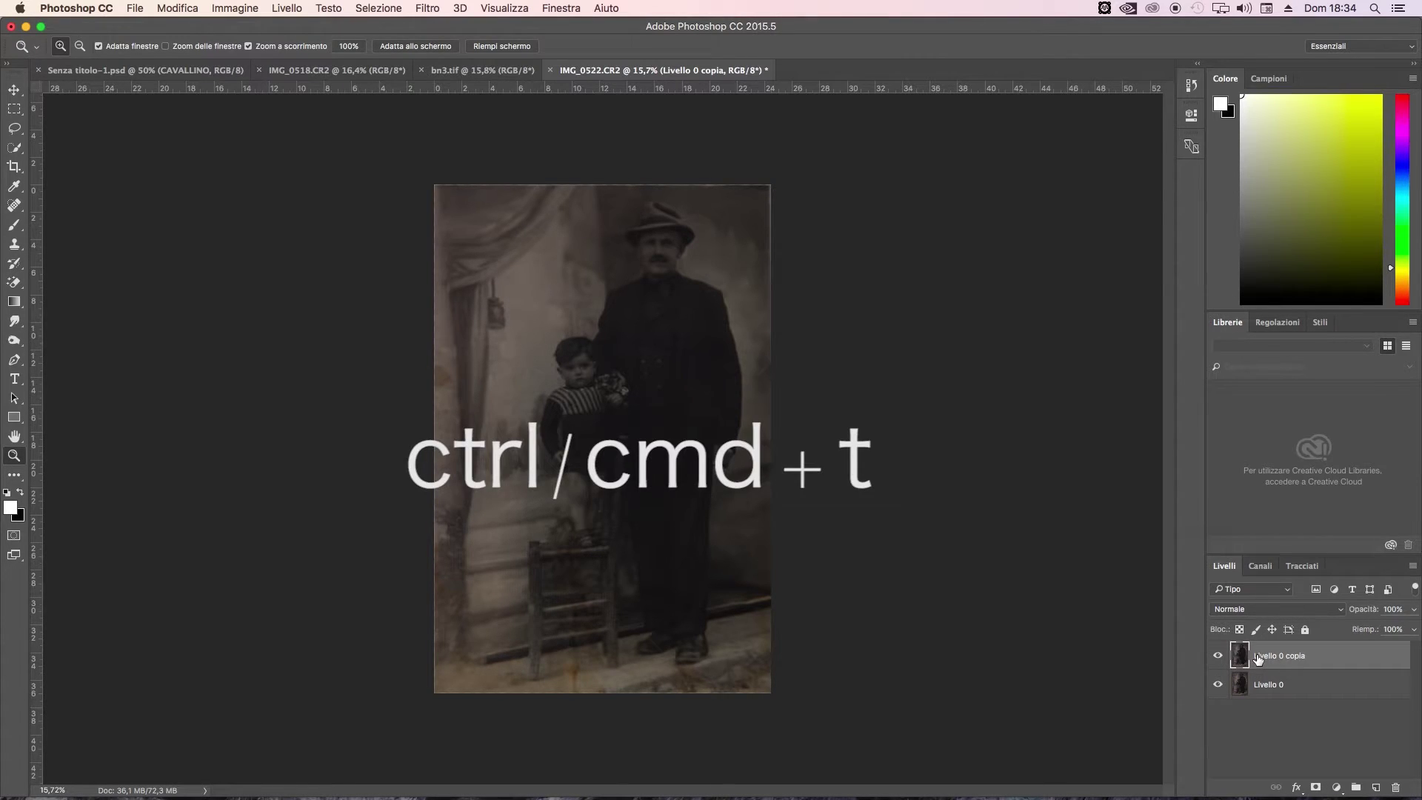
Warp the photo layer, pulling its top-right corner and mid-right edge slightly outward
{"action": "key", "text": "cmd+t"}
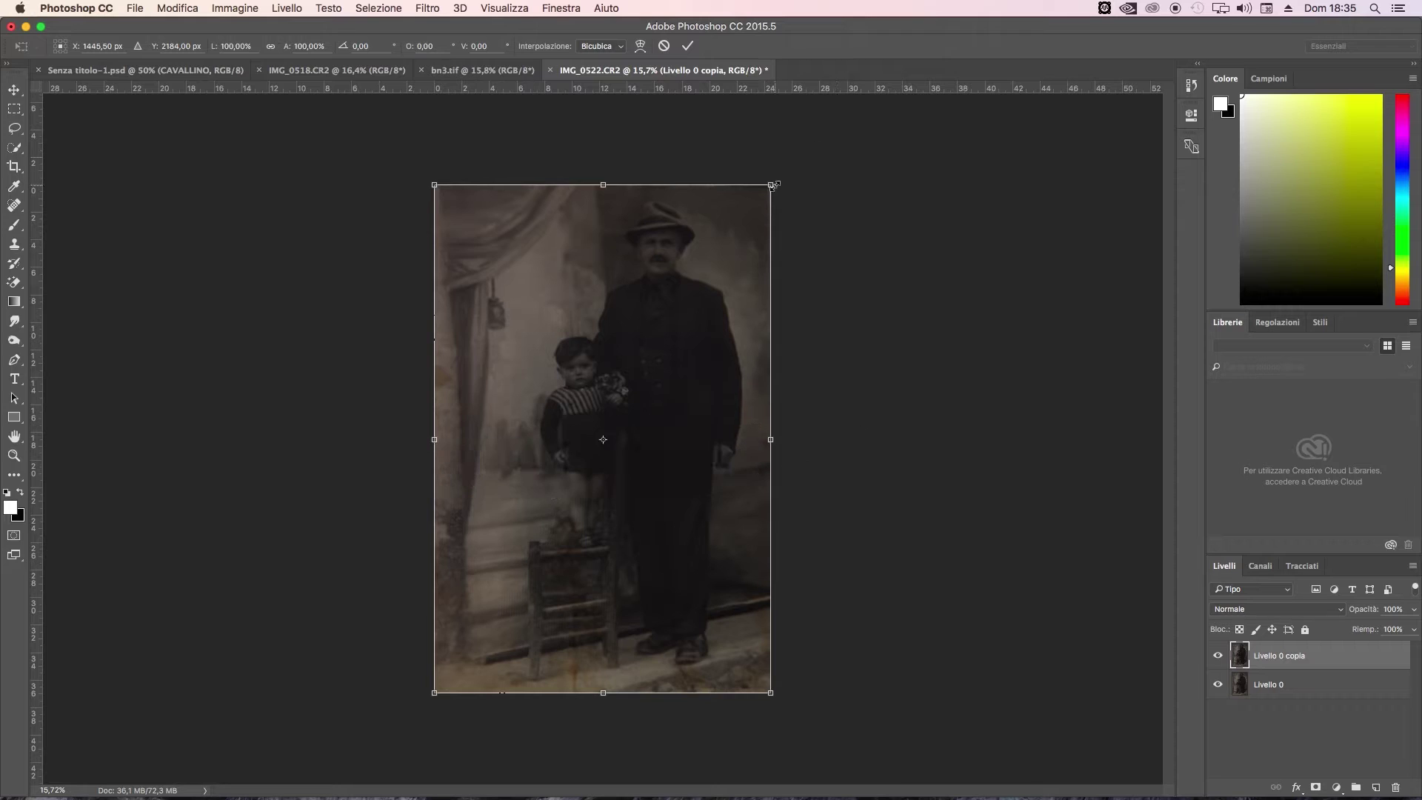
{"action": "right_click", "coordinate": [742, 215]}
{"action": "key", "text": "Return"}
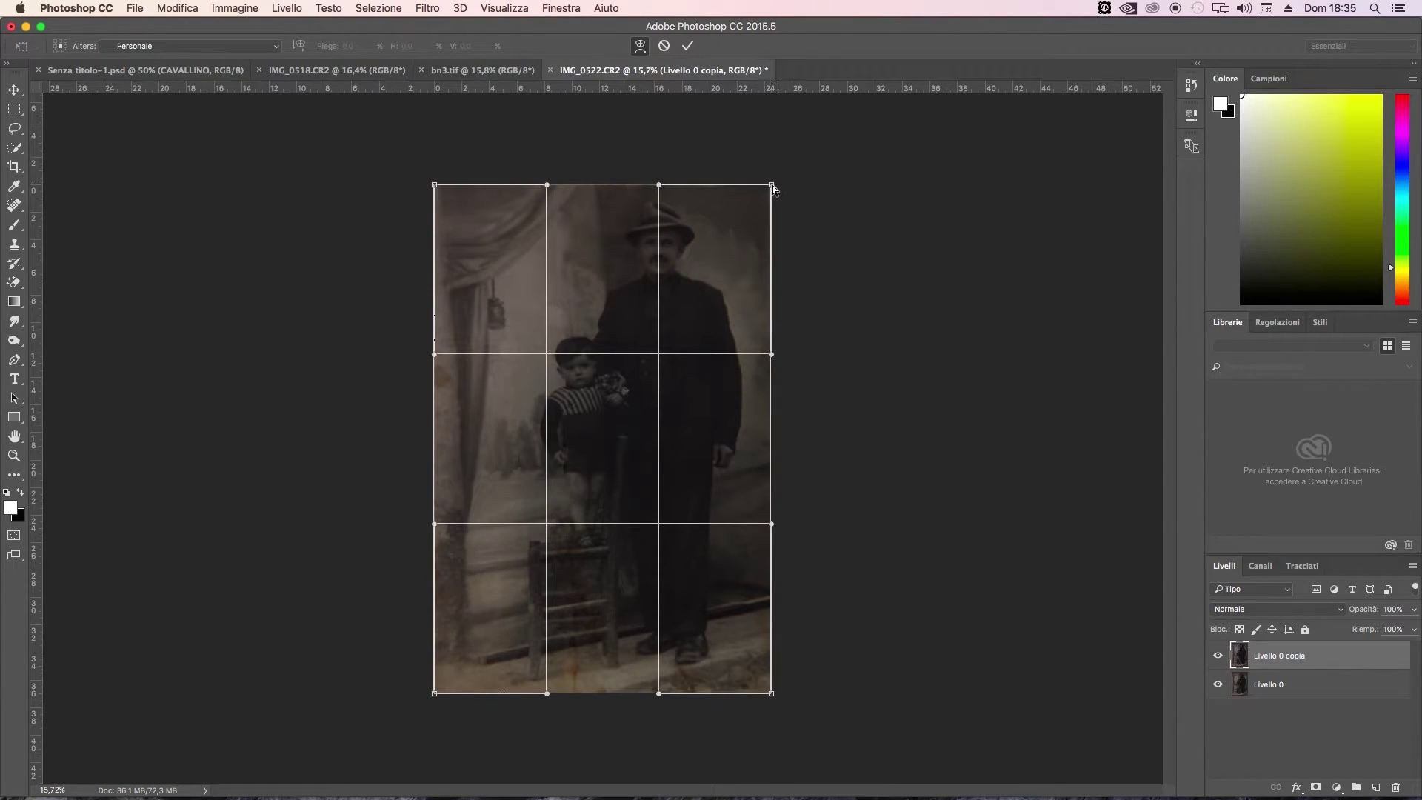
{"action": "left_click_drag", "start_coordinate": [772, 185], "coordinate": [776, 184]}
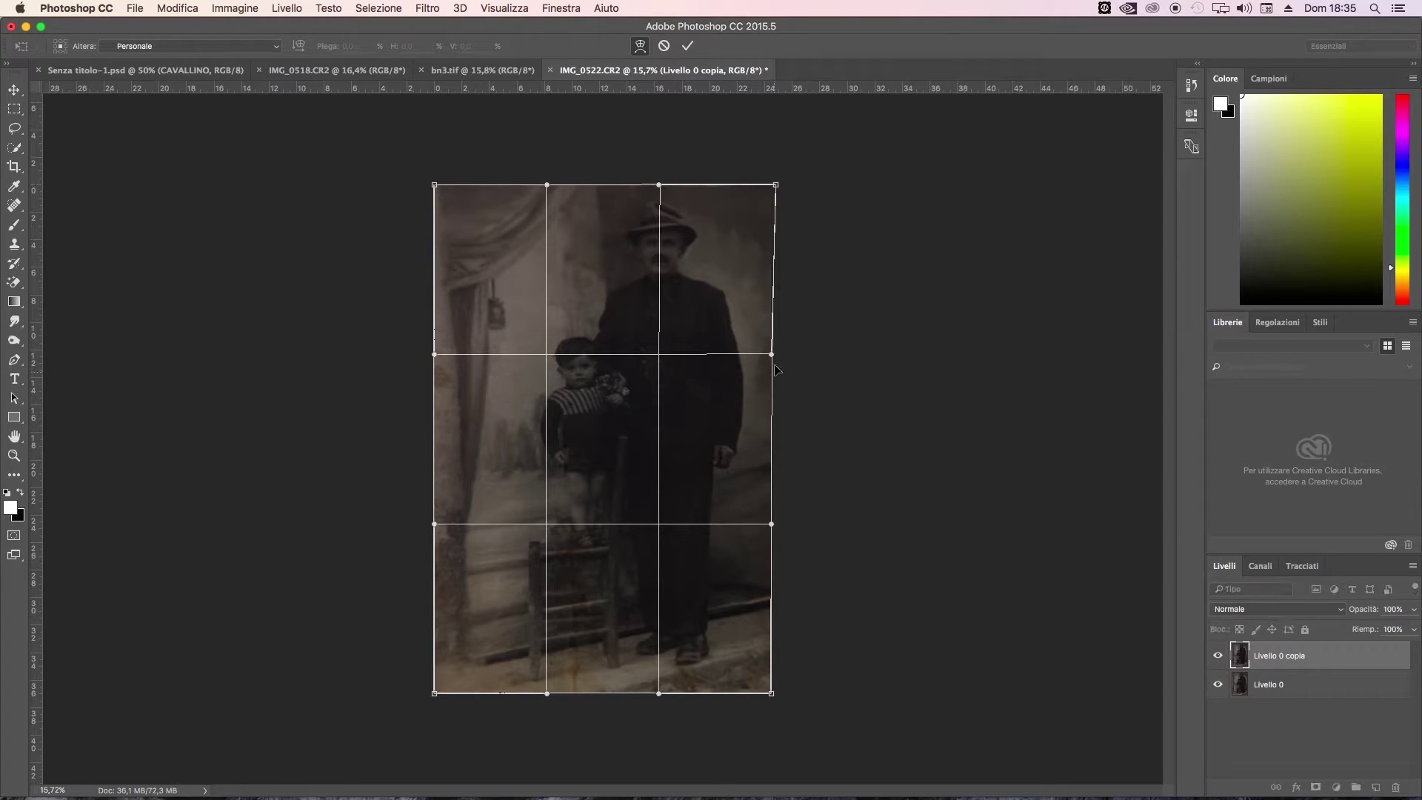
{"action": "left_click_drag", "start_coordinate": [773, 354], "coordinate": [775, 358]}
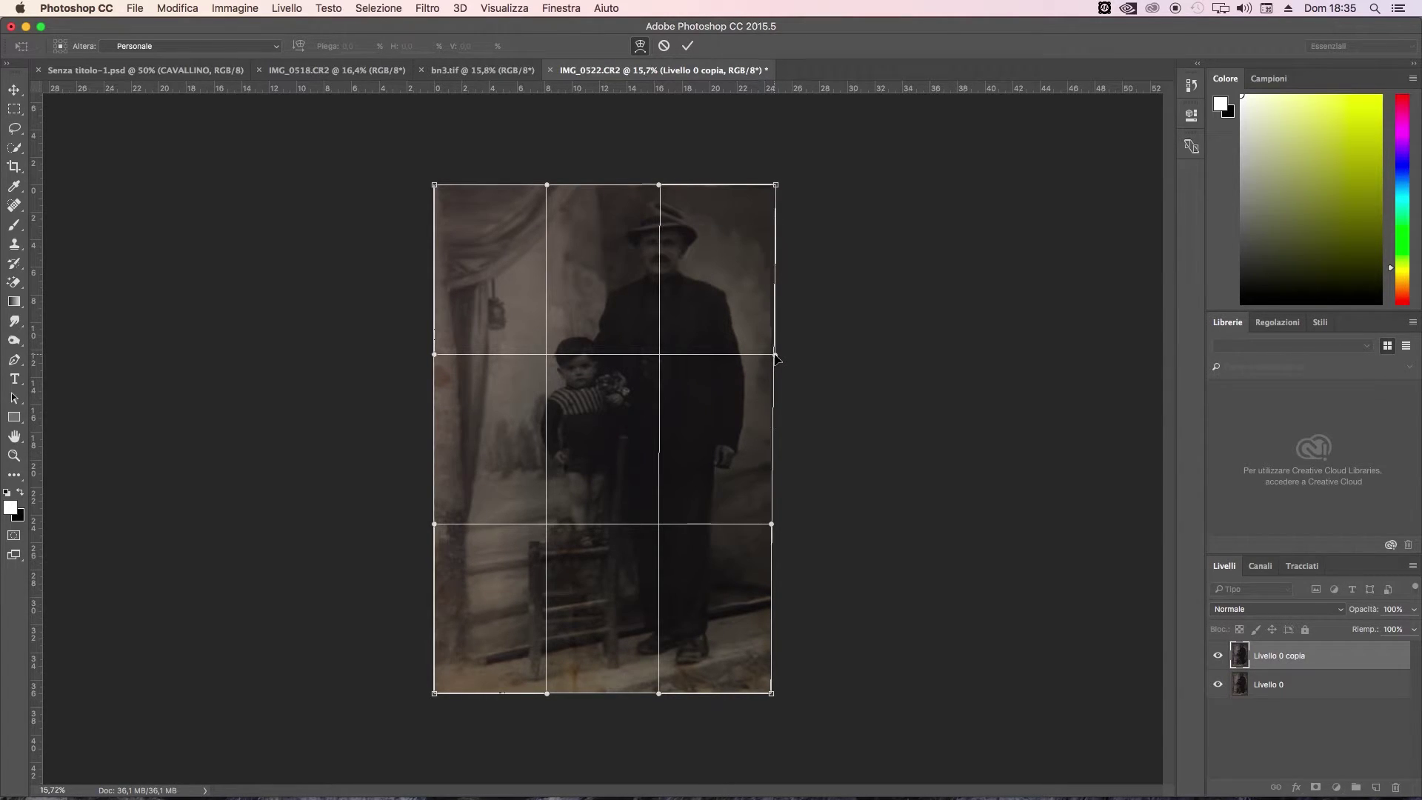
{"action": "key", "text": "Return"}
{"action": "key", "text": "z"}
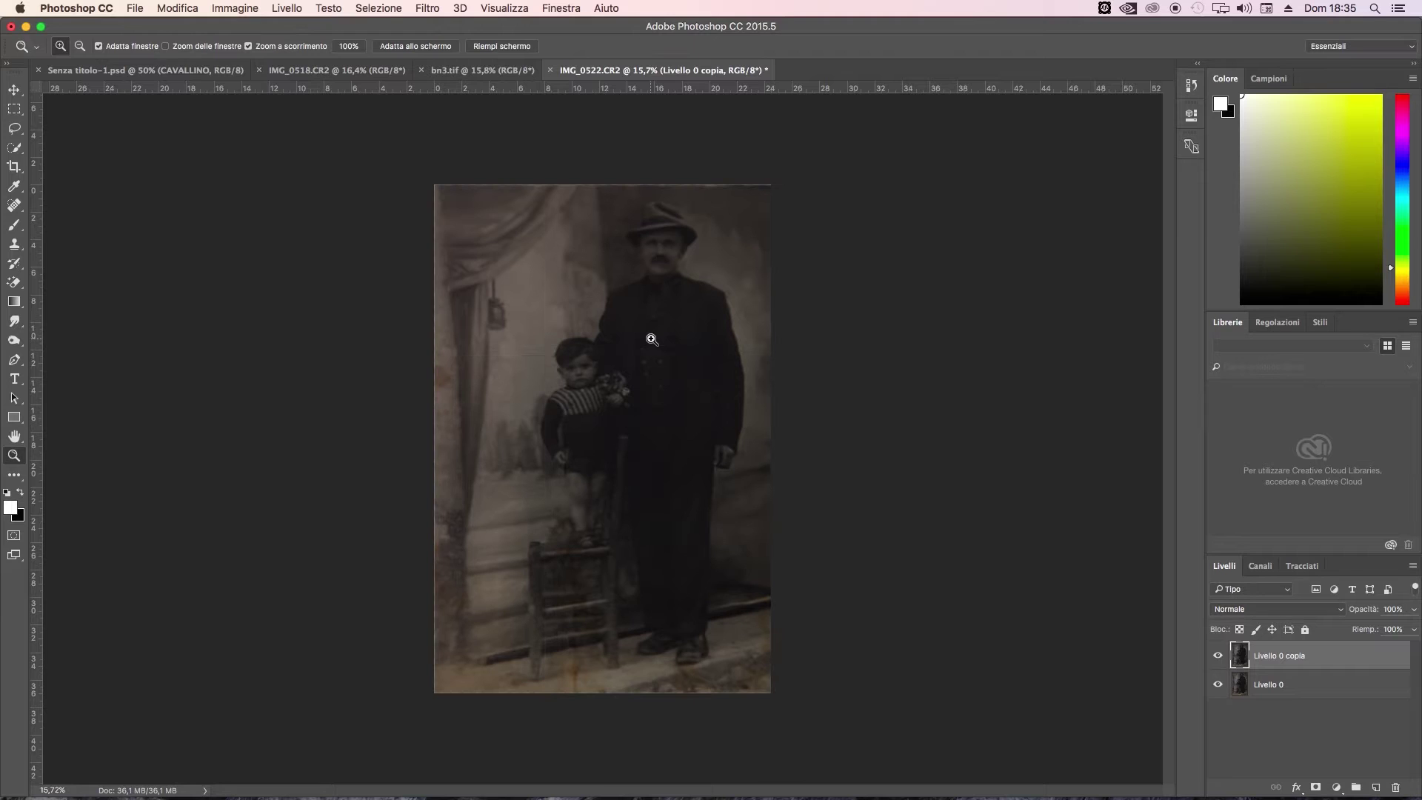
{"action": "mouse_move", "coordinate": [667, 315]}
{"action": "left_mouse_down"}
{"action": "mouse_move", "coordinate": [690, 317]}
{"action": "mouse_move", "coordinate": [676, 315]}
{"action": "left_mouse_up"}
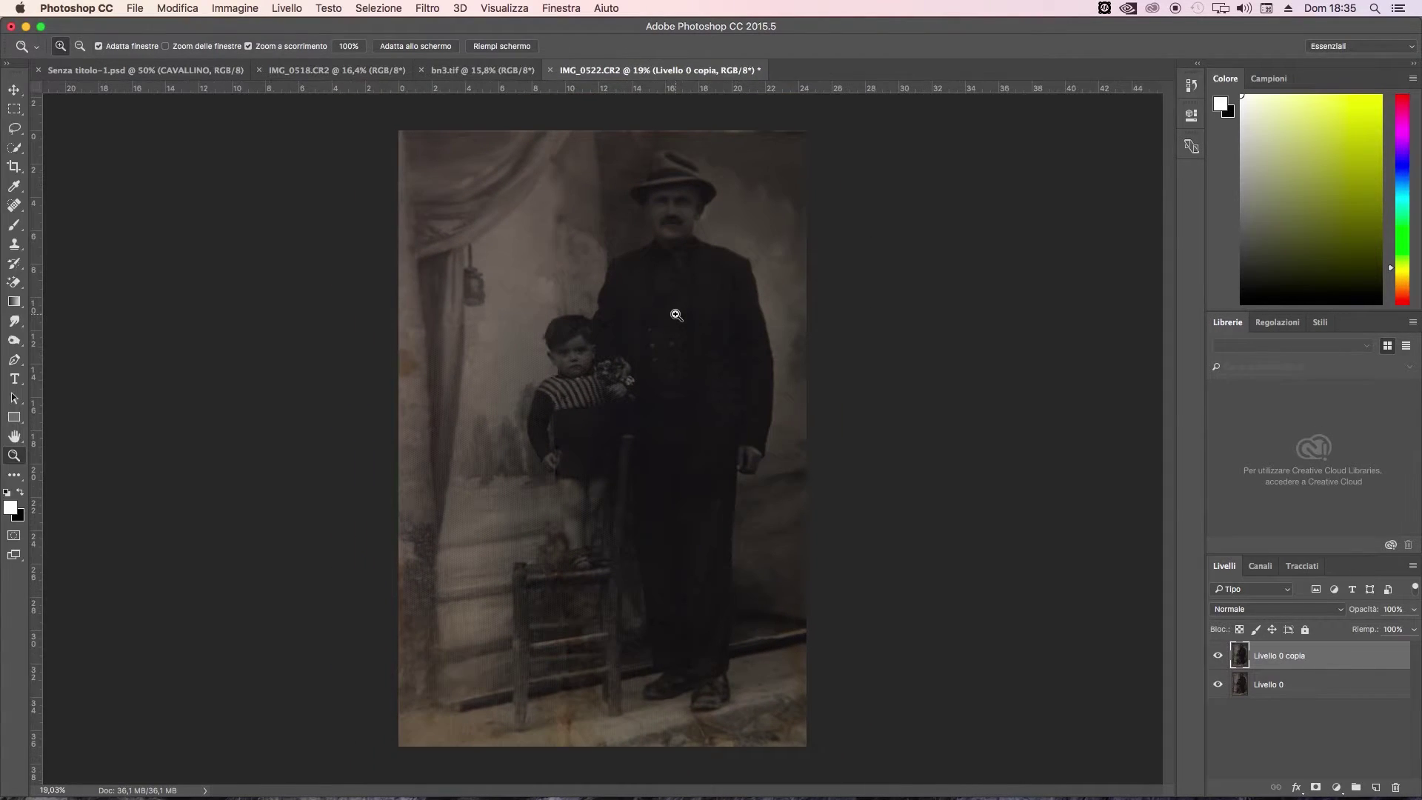
{"action": "left_click_drag", "start_coordinate": [666, 378], "coordinate": [635, 390]}
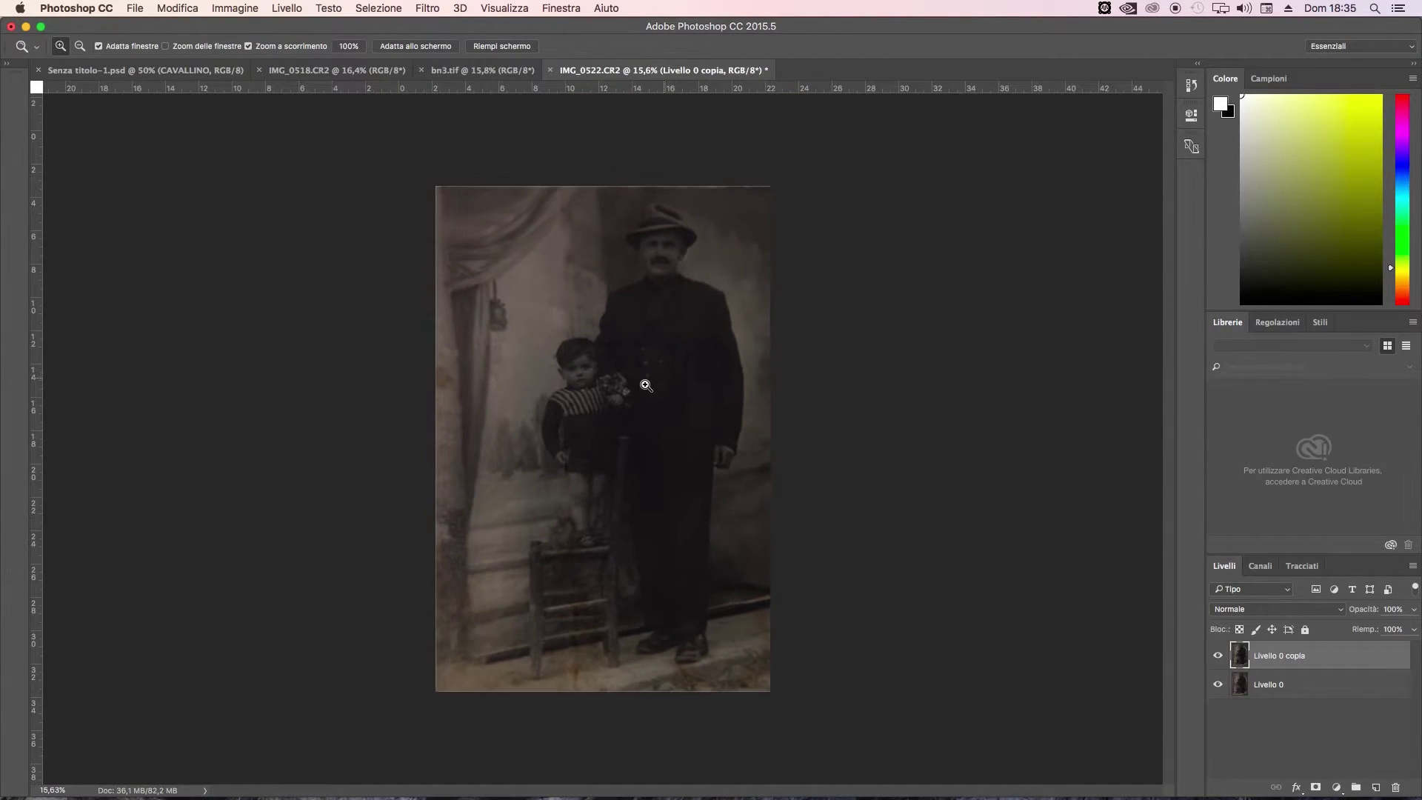
{"action": "mouse_move", "coordinate": [657, 222]}
{"action": "left_mouse_down"}
{"action": "mouse_move", "coordinate": [708, 215]}
{"action": "mouse_move", "coordinate": [634, 403]}
{"action": "left_mouse_up"}
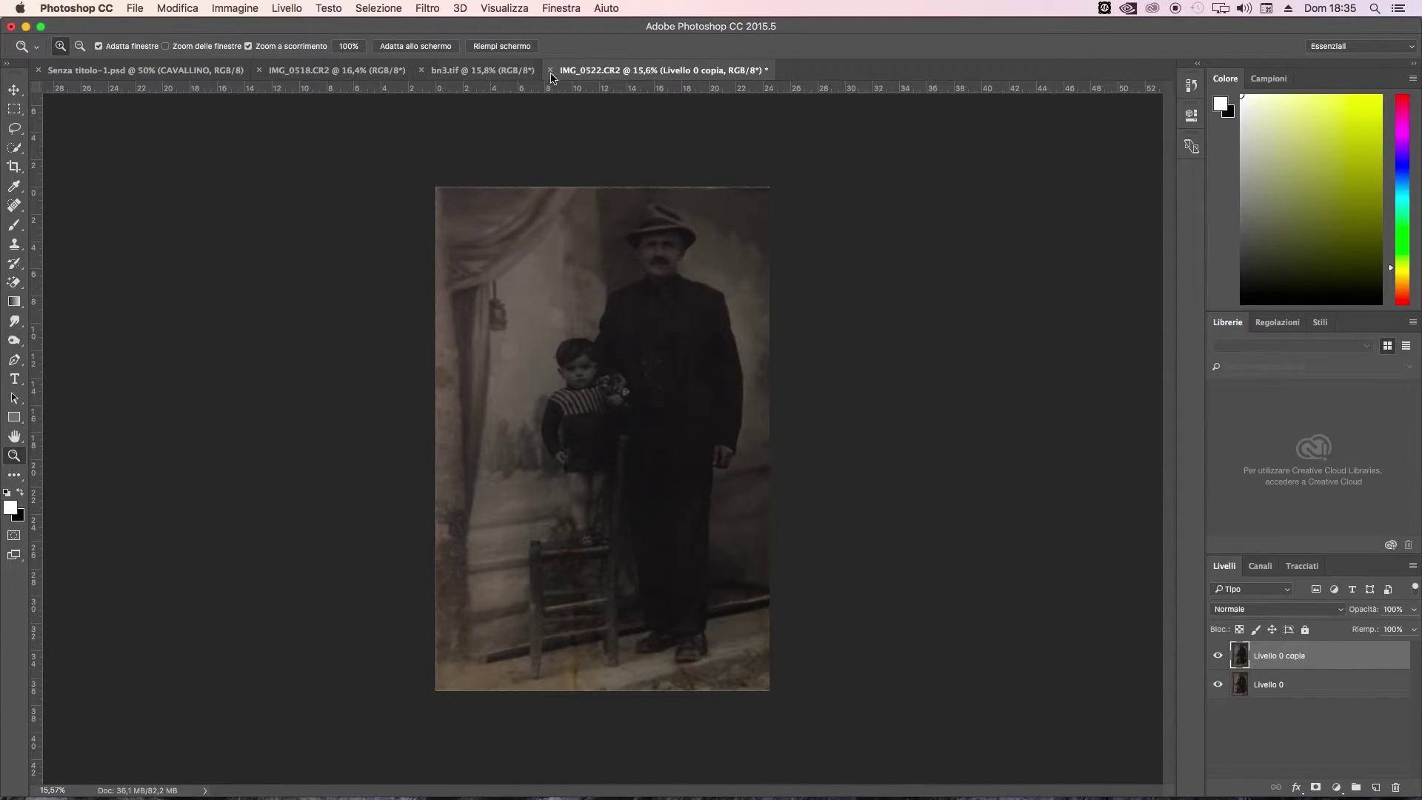
In Camera Raw Filter, raise clarity, highlights, exposure and contrast, deepen shadows, and apply
{"action": "left_click", "coordinate": [427, 8]}
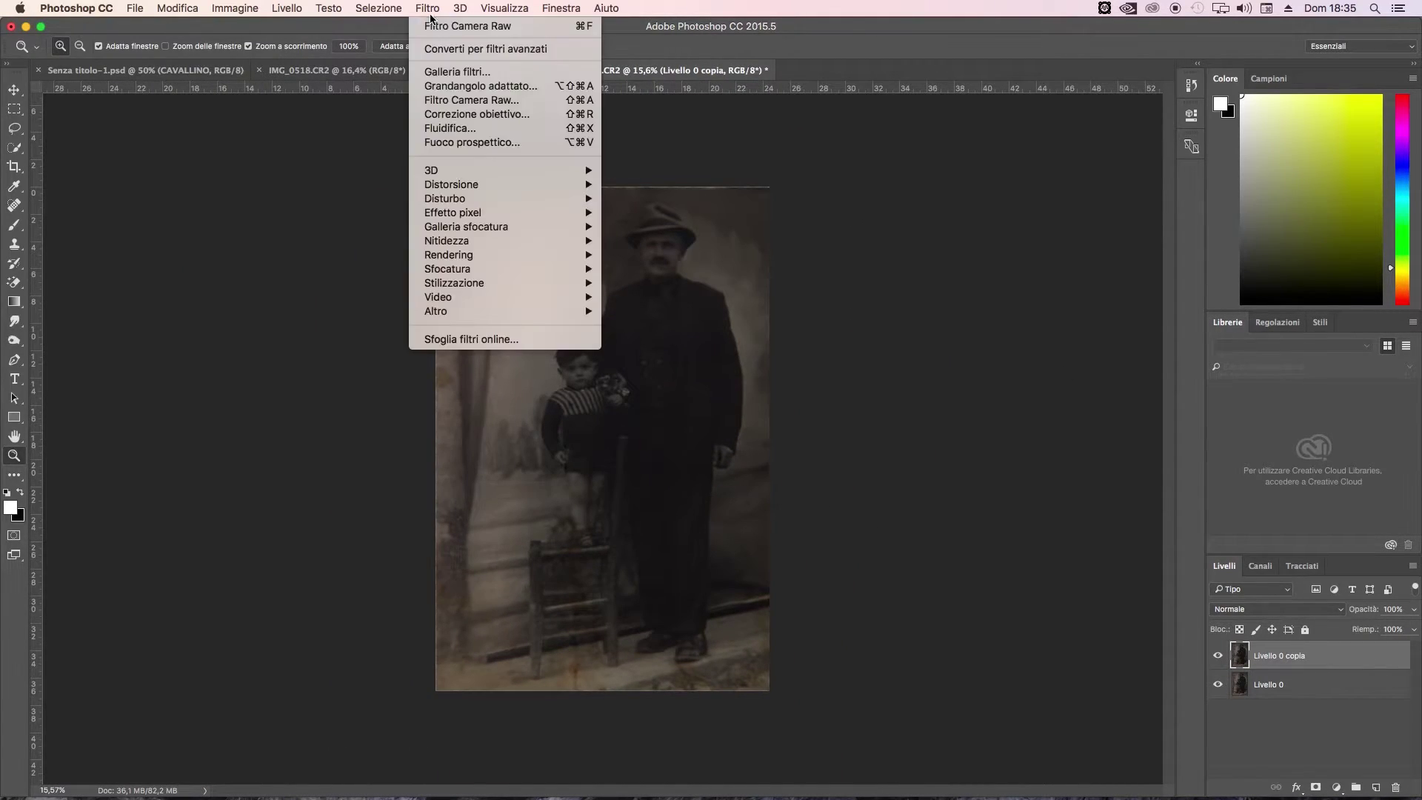
{"action": "left_click", "coordinate": [471, 106]}
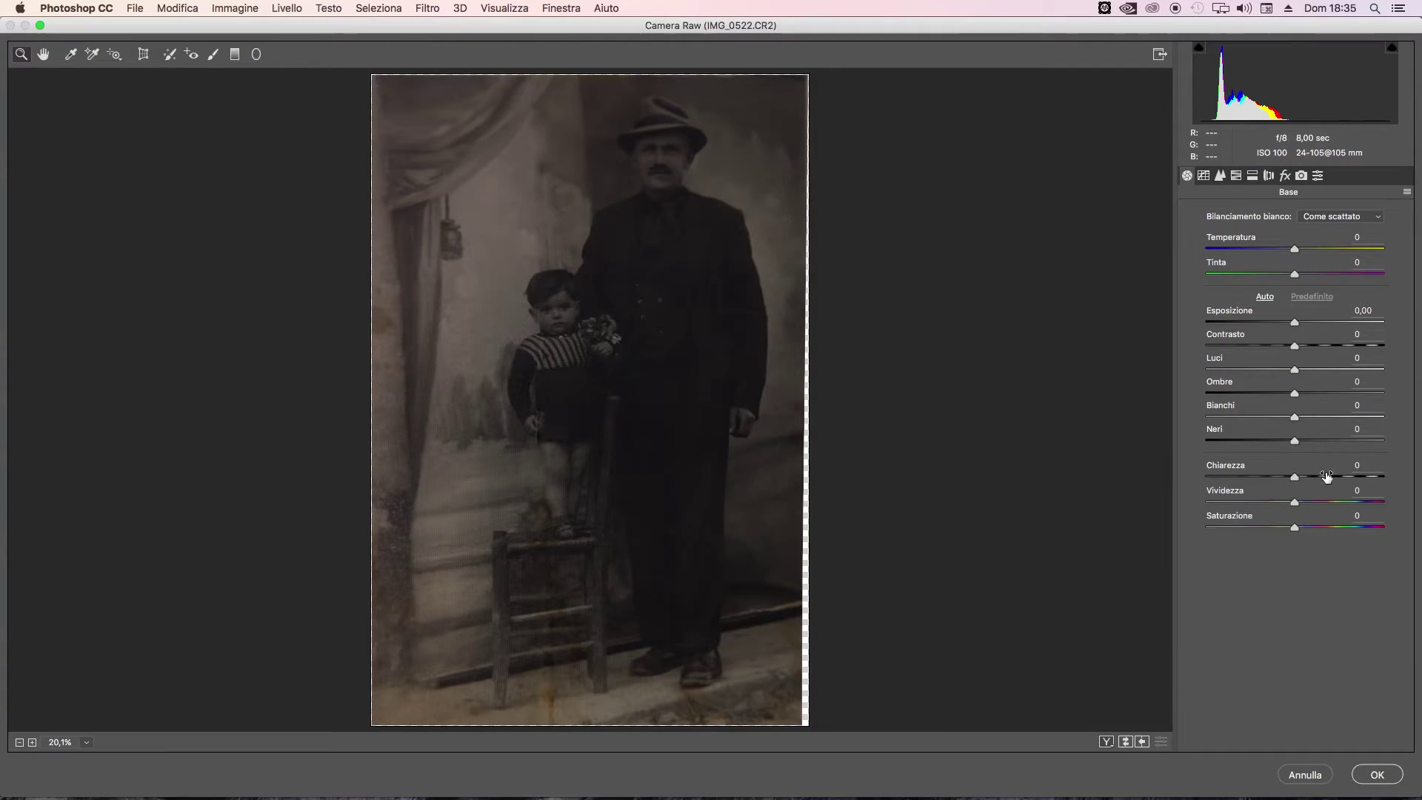
{"action": "left_click", "coordinate": [1329, 477]}
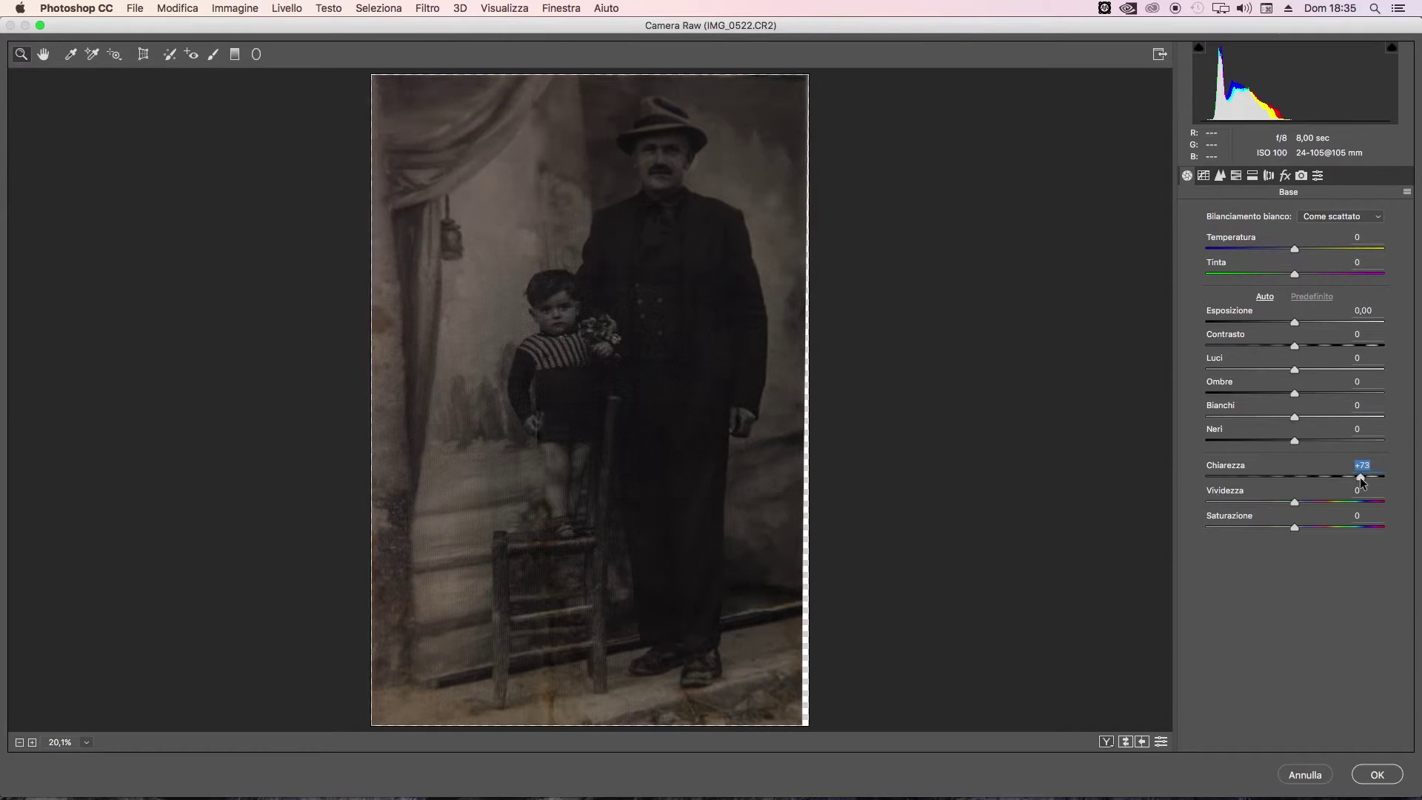
{"action": "left_click", "coordinate": [1341, 477]}
{"action": "left_click_drag", "start_coordinate": [1341, 477], "coordinate": [1330, 478]}
{"action": "left_click", "coordinate": [1332, 370]}
{"action": "left_click_drag", "start_coordinate": [1296, 323], "coordinate": [1306, 346]}
{"action": "left_click", "coordinate": [1233, 393]}
{"action": "left_click", "coordinate": [1376, 774]}
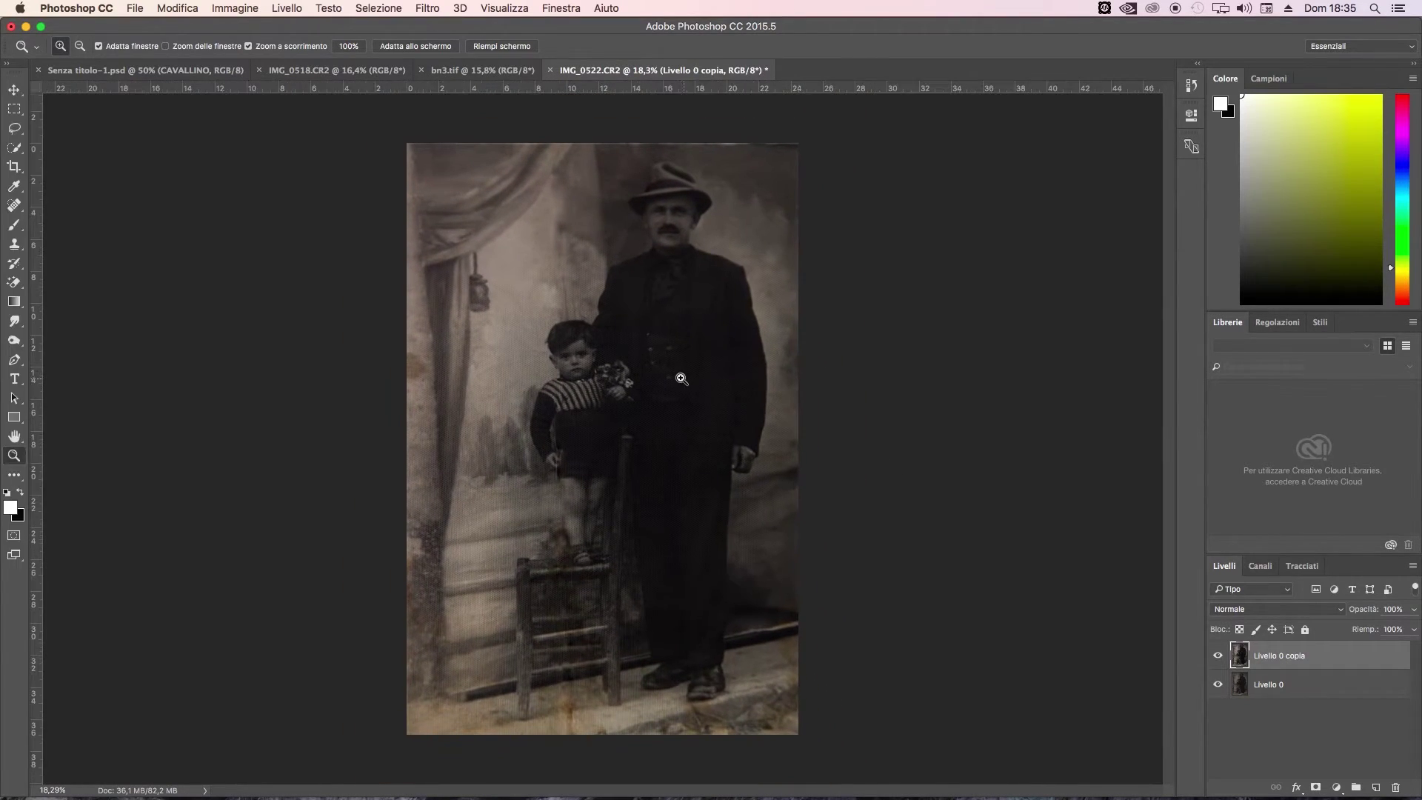
Zoom in on the child and coat, and set up the Clone Stamp with a much smaller brush
{"action": "mouse_move", "coordinate": [654, 386]}
{"action": "left_mouse_down"}
{"action": "mouse_move", "coordinate": [761, 382]}
{"action": "mouse_move", "coordinate": [747, 385]}
{"action": "left_mouse_up"}
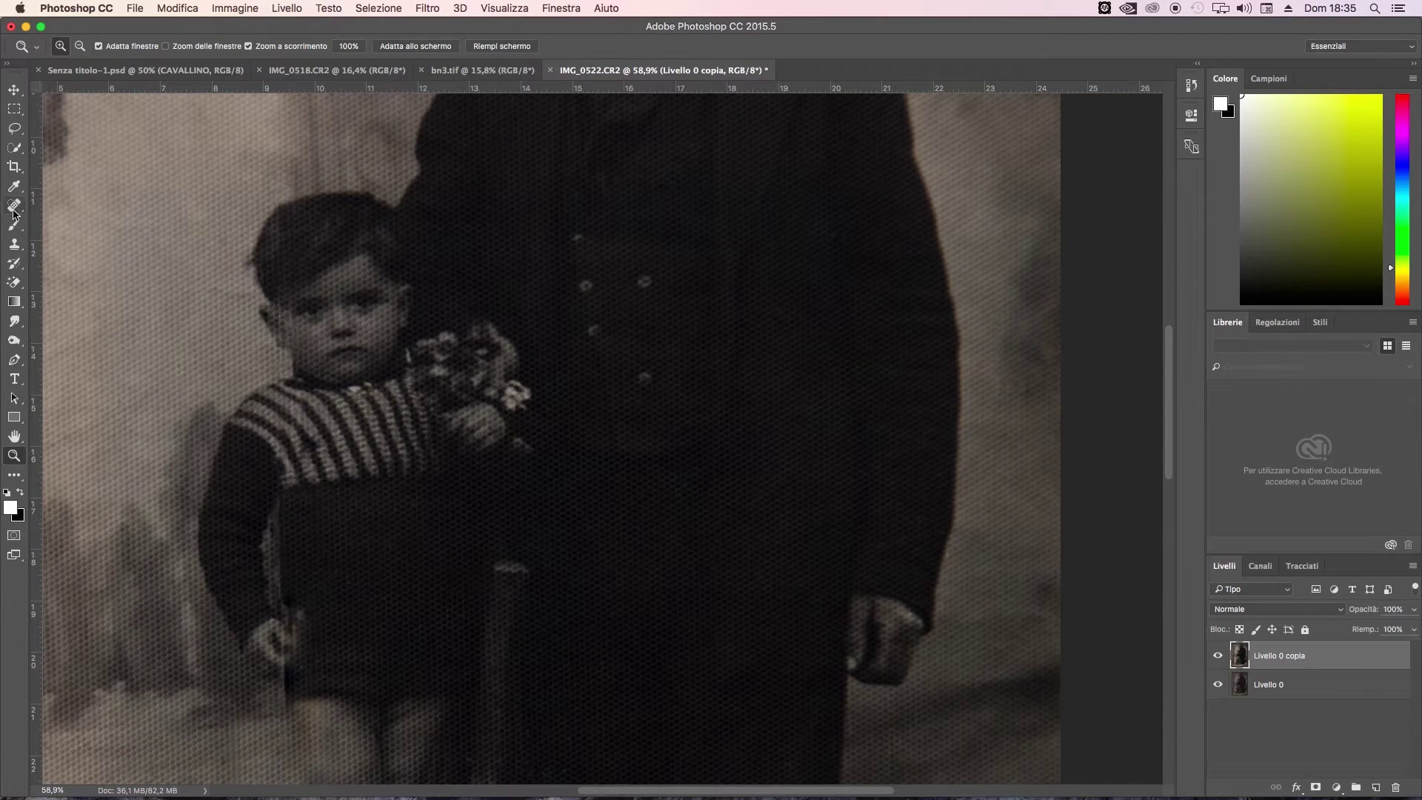
{"action": "left_click", "coordinate": [14, 206]}
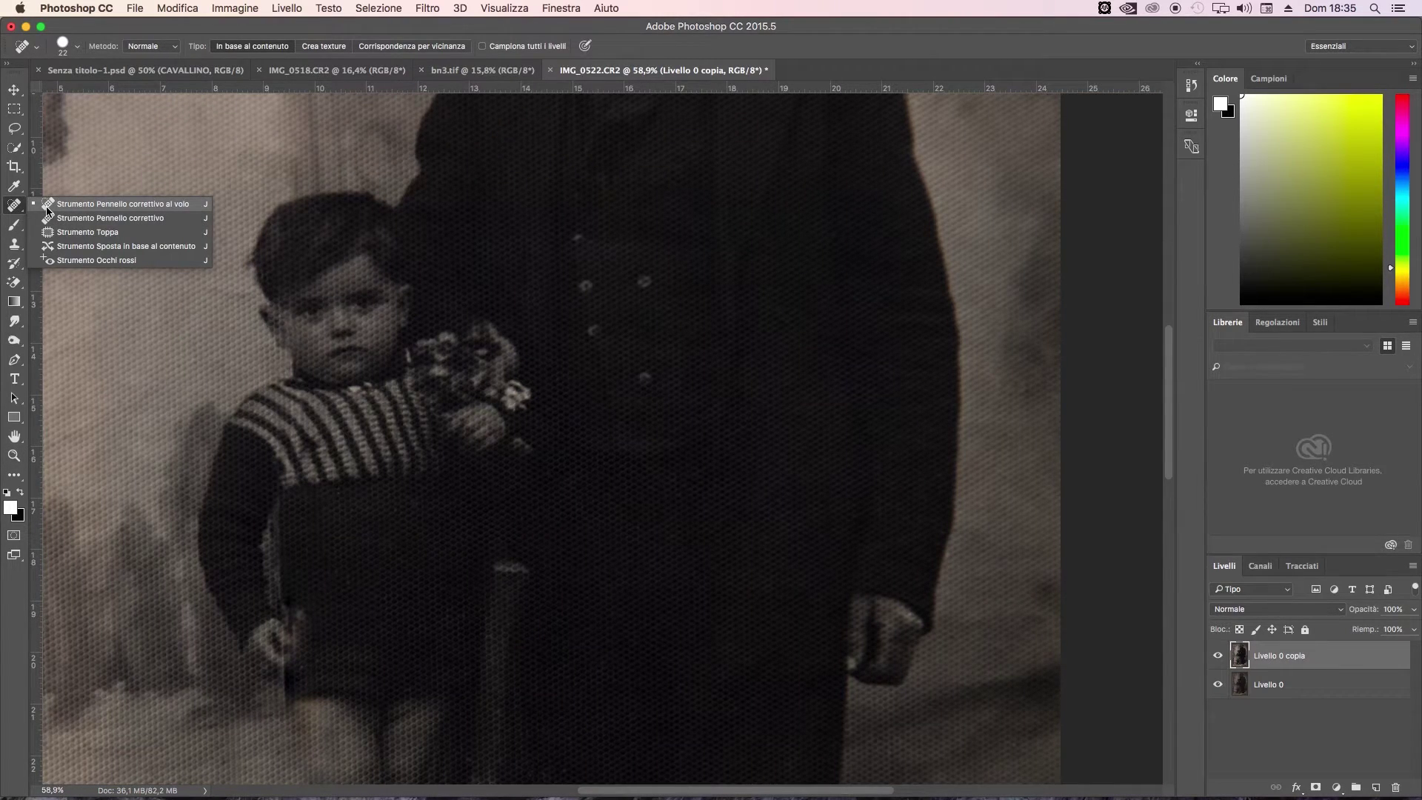
{"action": "left_click", "coordinate": [47, 206]}
{"action": "scroll", "coordinate": [547, 381], "scroll_direction": "down", "scroll_amount": 5}
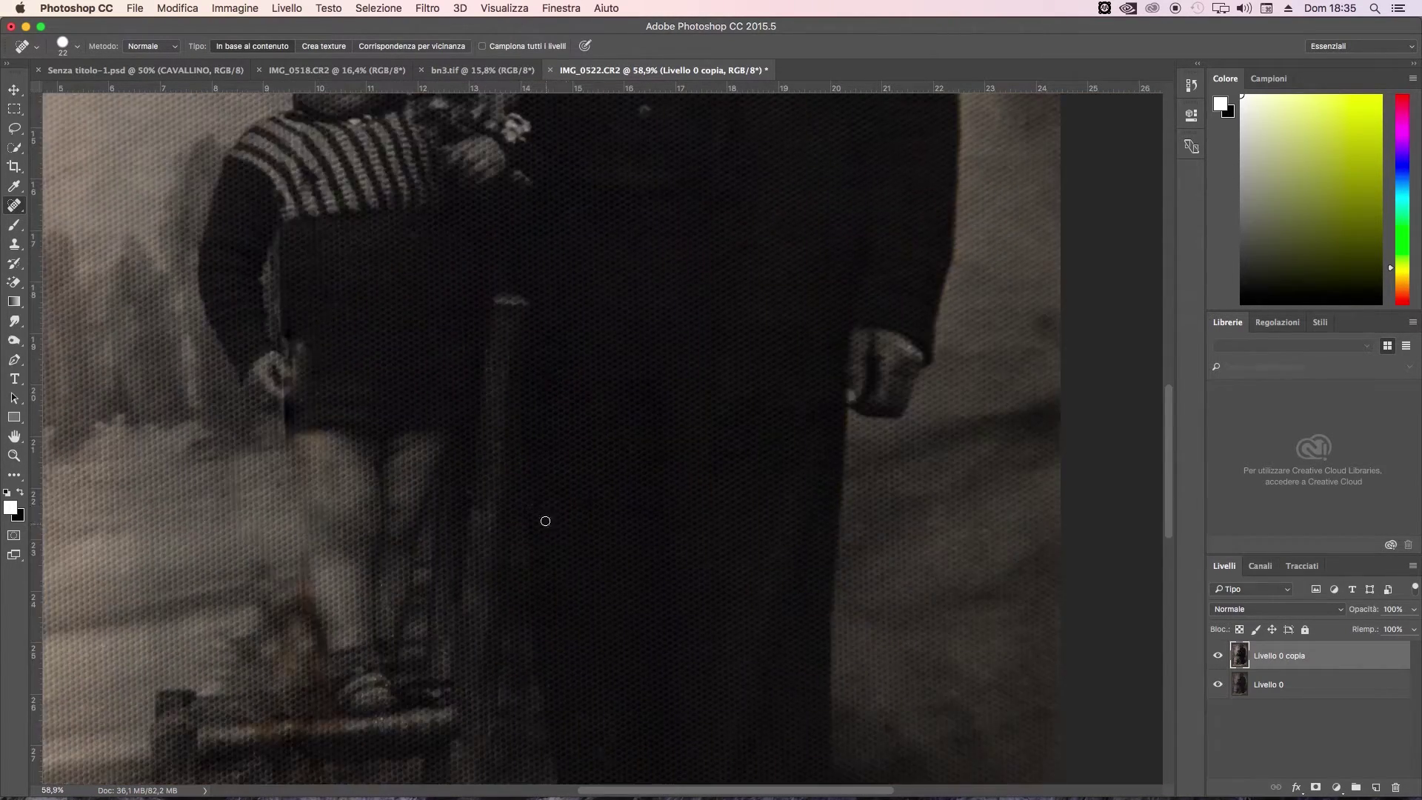
{"action": "scroll", "coordinate": [546, 517], "scroll_direction": "down", "scroll_amount": 3}
{"action": "key", "text": "s"}
{"action": "scroll", "coordinate": [301, 594], "scroll_direction": "up", "scroll_amount": 5}
{"action": "right_click", "coordinate": [481, 503]}
{"action": "left_click", "coordinate": [481, 503]}
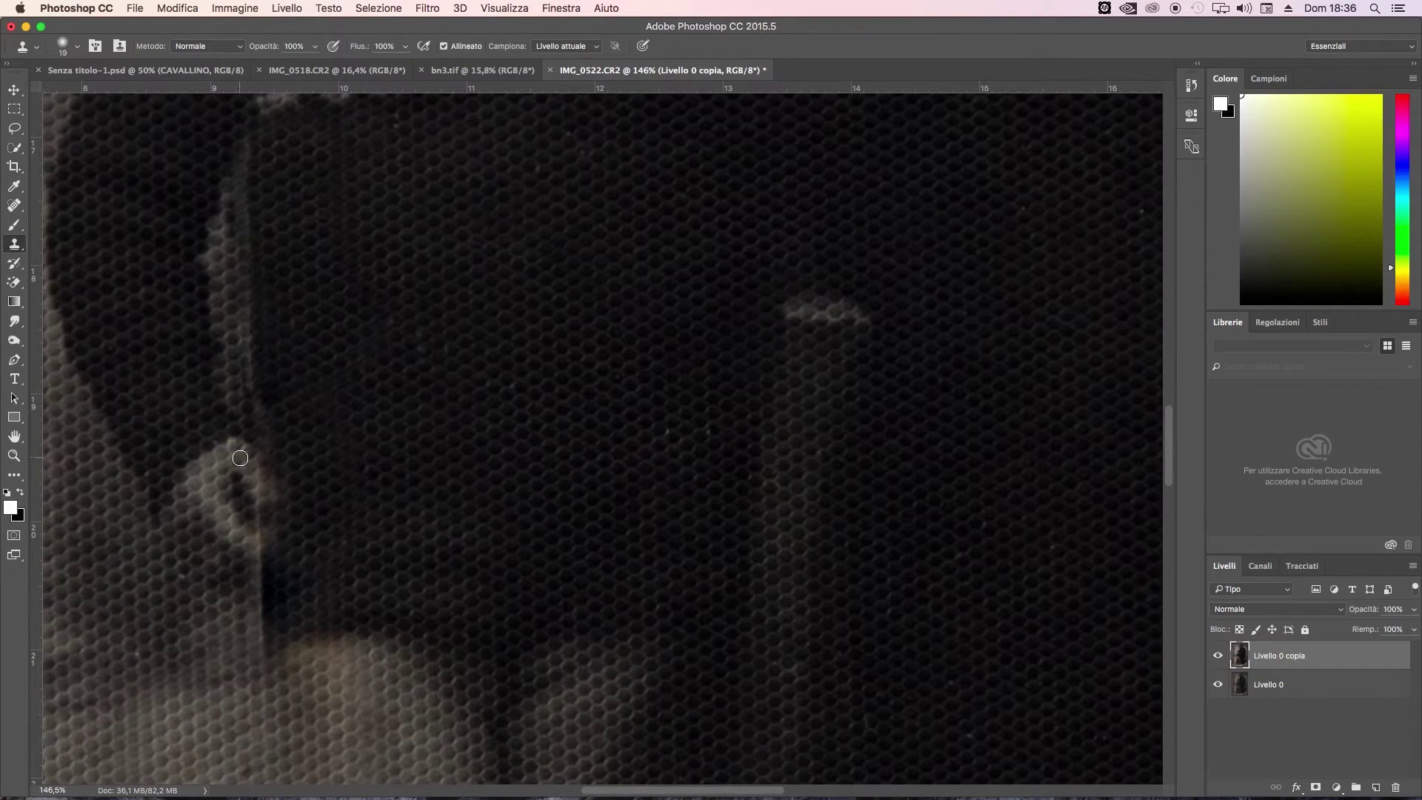
{"action": "key", "text": "Return"}
Switch to the sampled Healing Brush and set its brush size
{"action": "scroll", "coordinate": [379, 565], "scroll_direction": "down", "scroll_amount": 5}
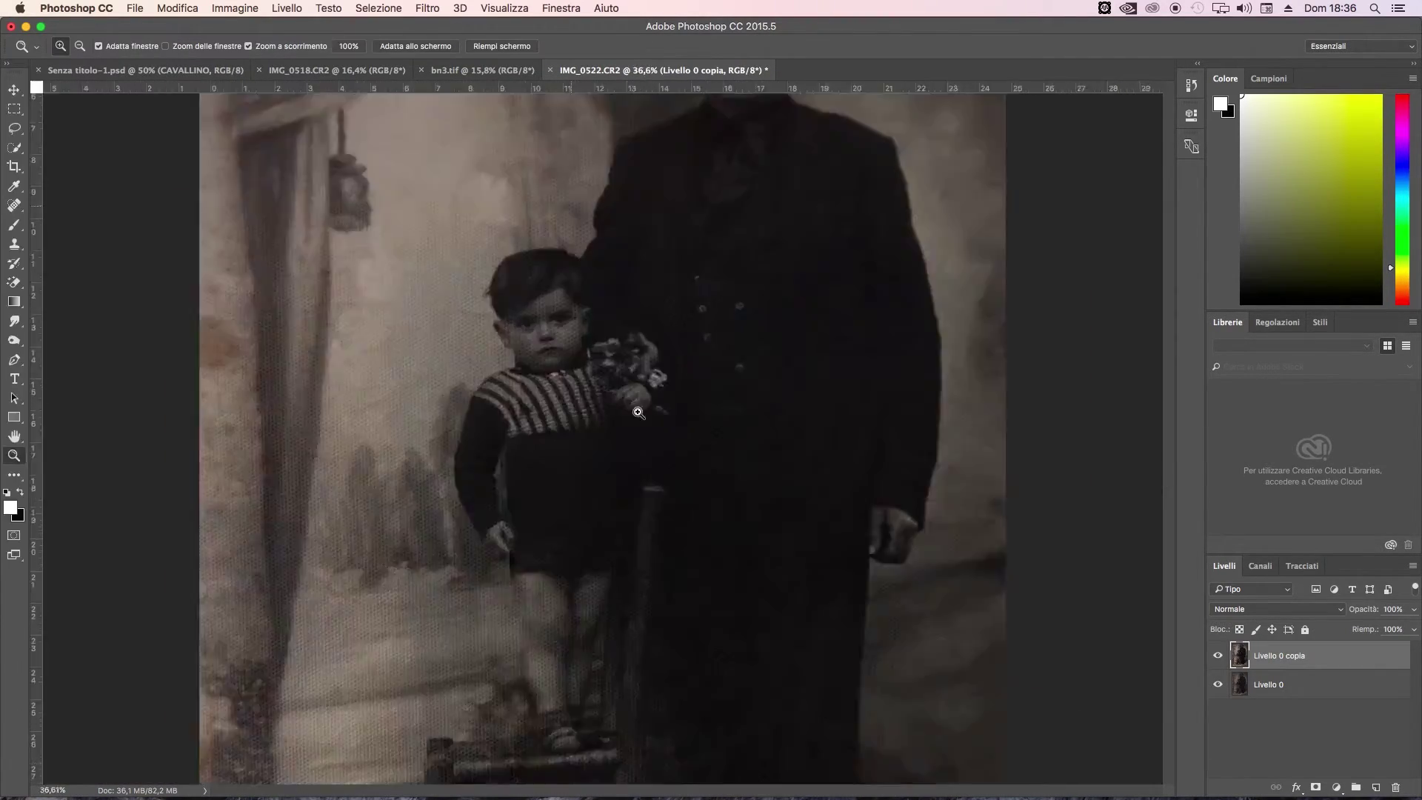
{"action": "scroll", "coordinate": [563, 429], "scroll_direction": "up", "scroll_amount": 5}
{"action": "right_click", "coordinate": [609, 416]}
{"action": "key", "text": "Return"}
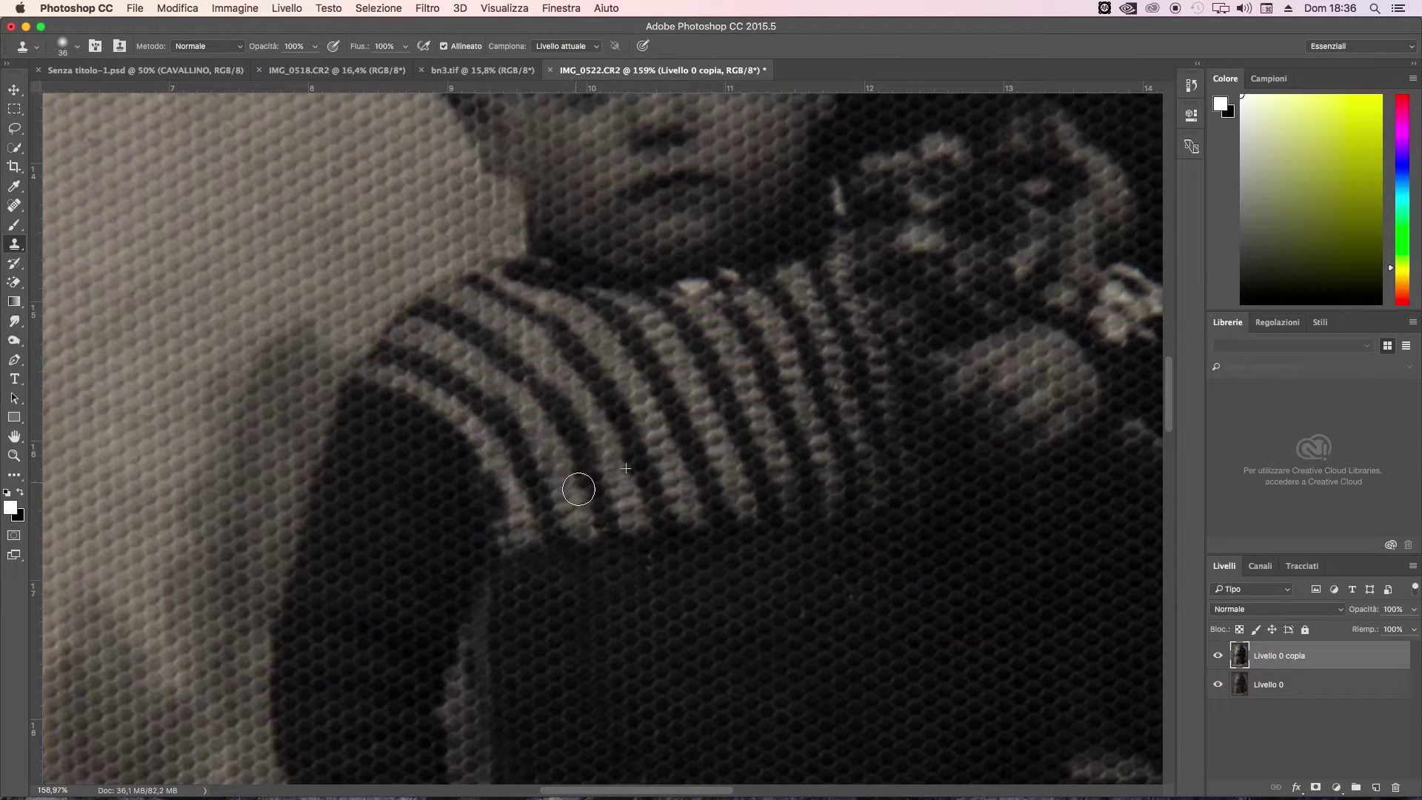
{"action": "key", "text": "j"}
{"action": "scroll", "coordinate": [580, 482], "scroll_direction": "down", "scroll_amount": 5}
{"action": "scroll", "coordinate": [590, 540], "scroll_direction": "up", "scroll_amount": 3}
{"action": "right_click", "coordinate": [22, 213]}
{"action": "left_click", "coordinate": [110, 217]}
{"action": "right_click", "coordinate": [444, 329]}
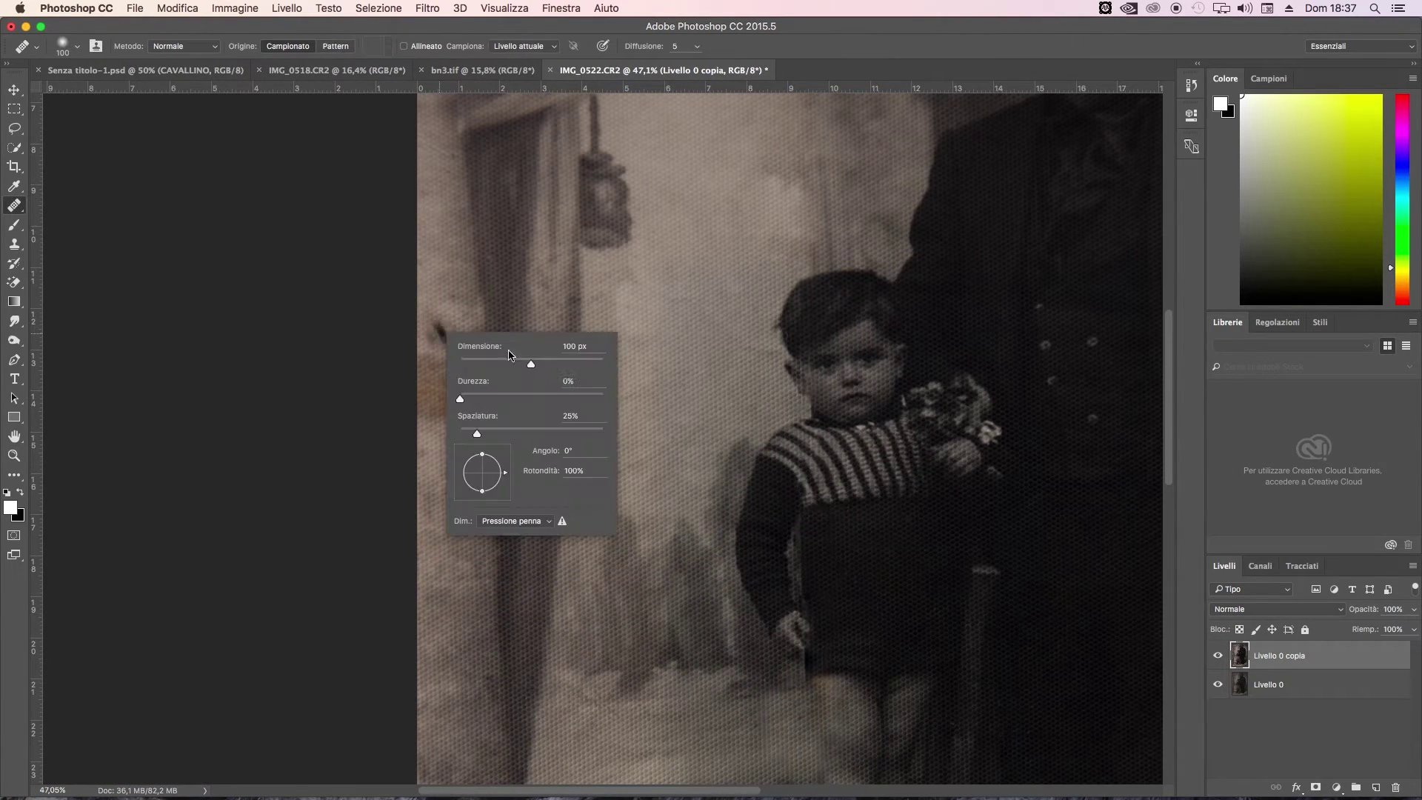
{"action": "key", "text": "Return"}
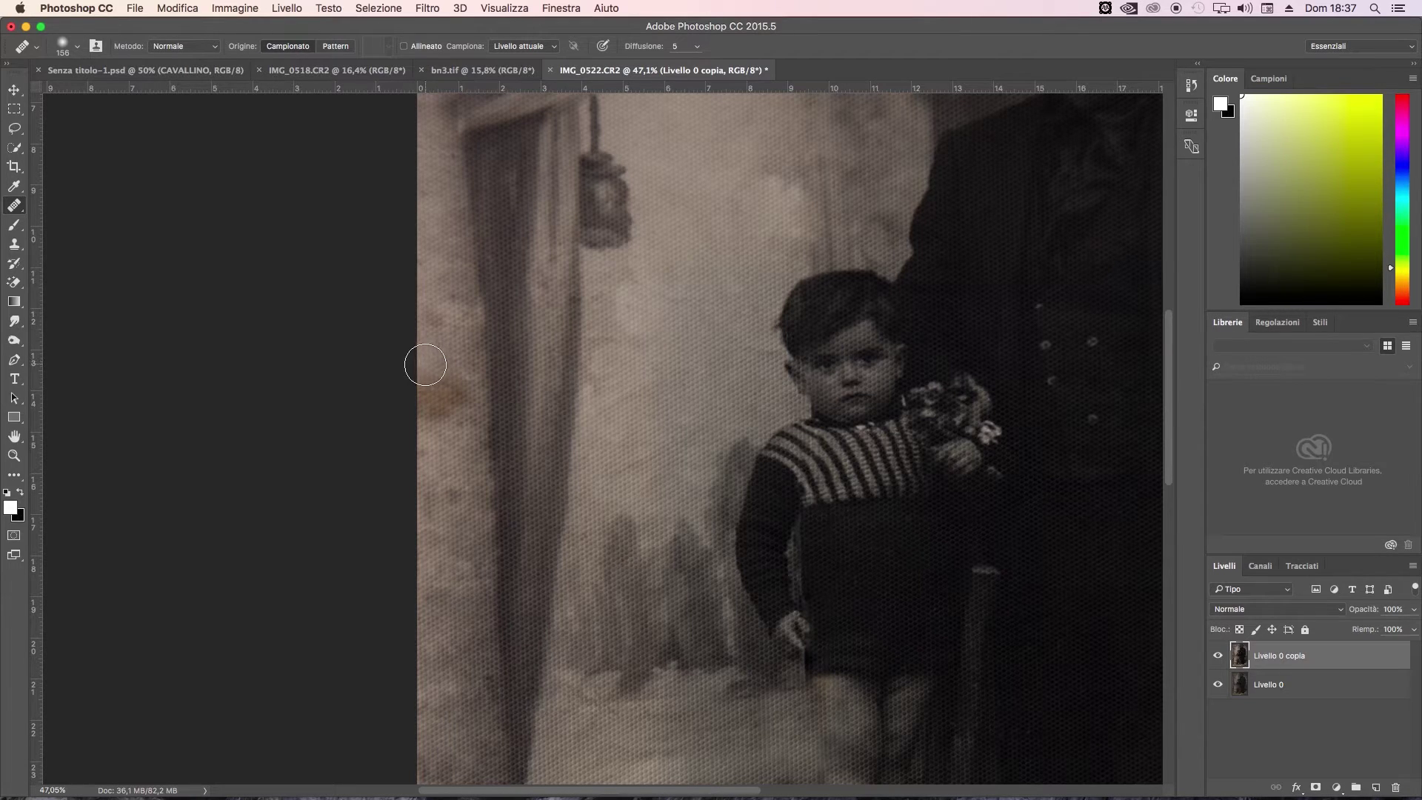
Paint out the brown left-edge stain and the orange floor stains below the chair
{"action": "left_click_drag", "start_coordinate": [422, 358], "coordinate": [411, 418]}
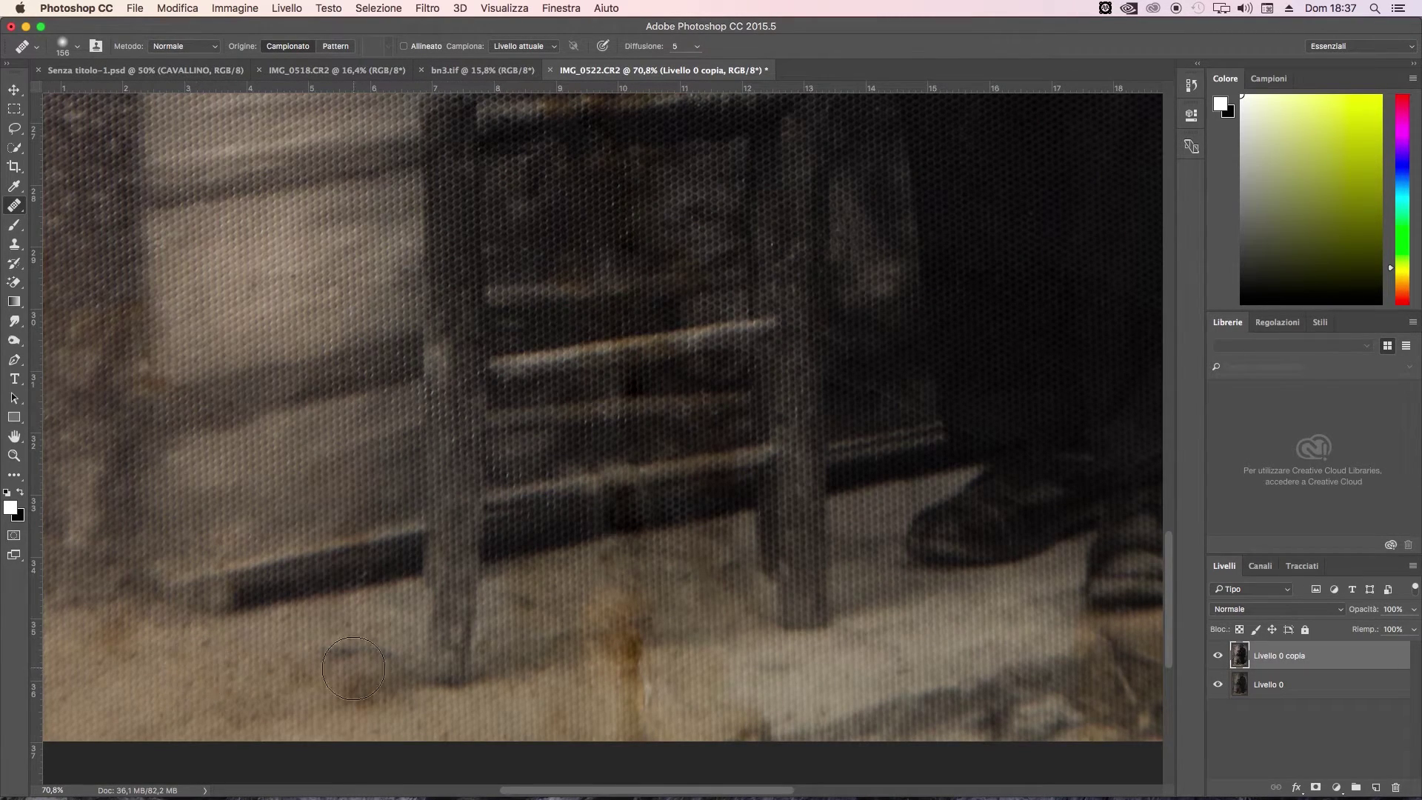
{"action": "mouse_move", "coordinate": [624, 650]}
{"action": "left_mouse_down"}
{"action": "mouse_move", "coordinate": [622, 587]}
{"action": "mouse_move", "coordinate": [663, 593]}
{"action": "left_mouse_up"}
{"action": "left_click_drag", "start_coordinate": [631, 720], "coordinate": [764, 722]}
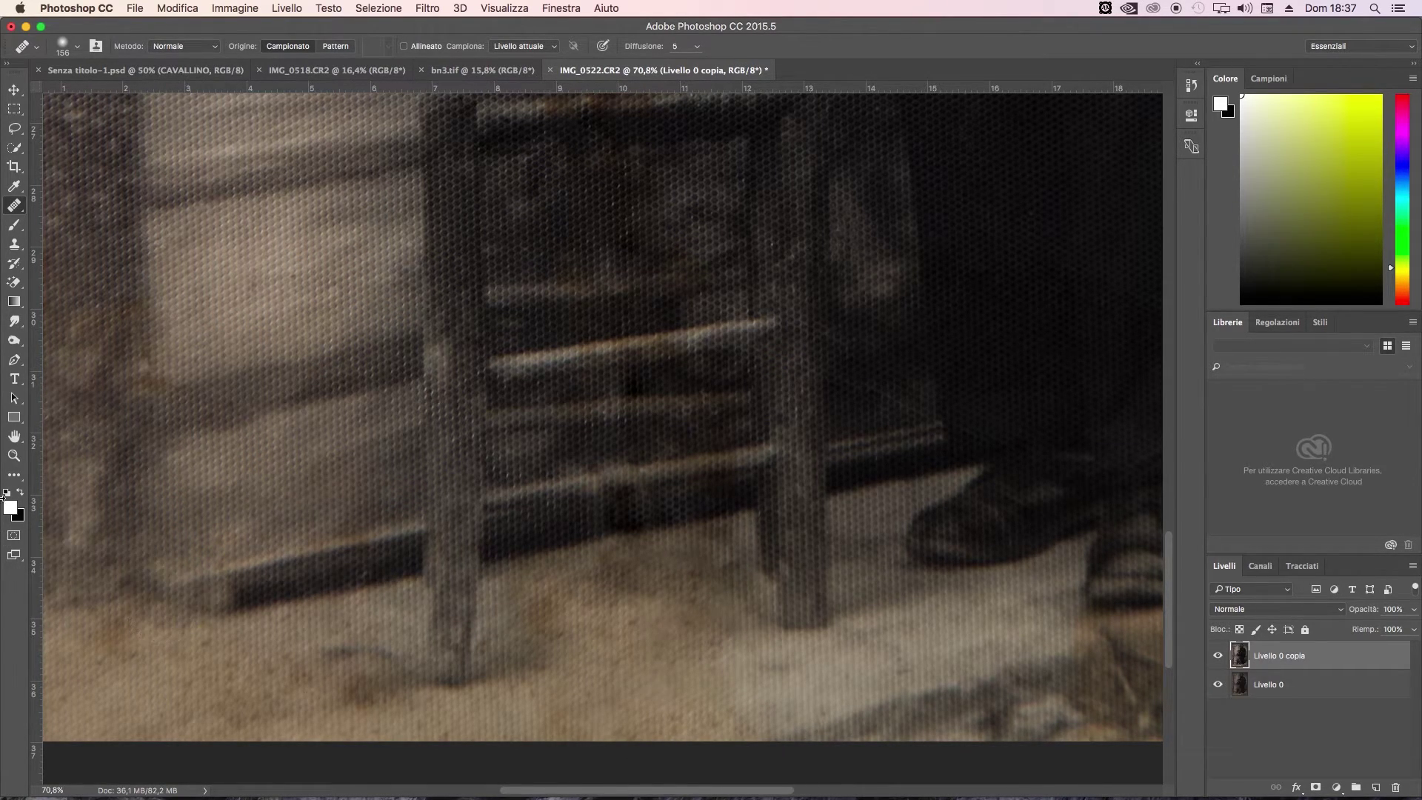
{"action": "key", "text": "z"}
{"action": "mouse_move", "coordinate": [415, 622]}
{"action": "left_mouse_down"}
{"action": "mouse_move", "coordinate": [278, 635]}
{"action": "mouse_move", "coordinate": [605, 521]}
{"action": "left_mouse_up"}
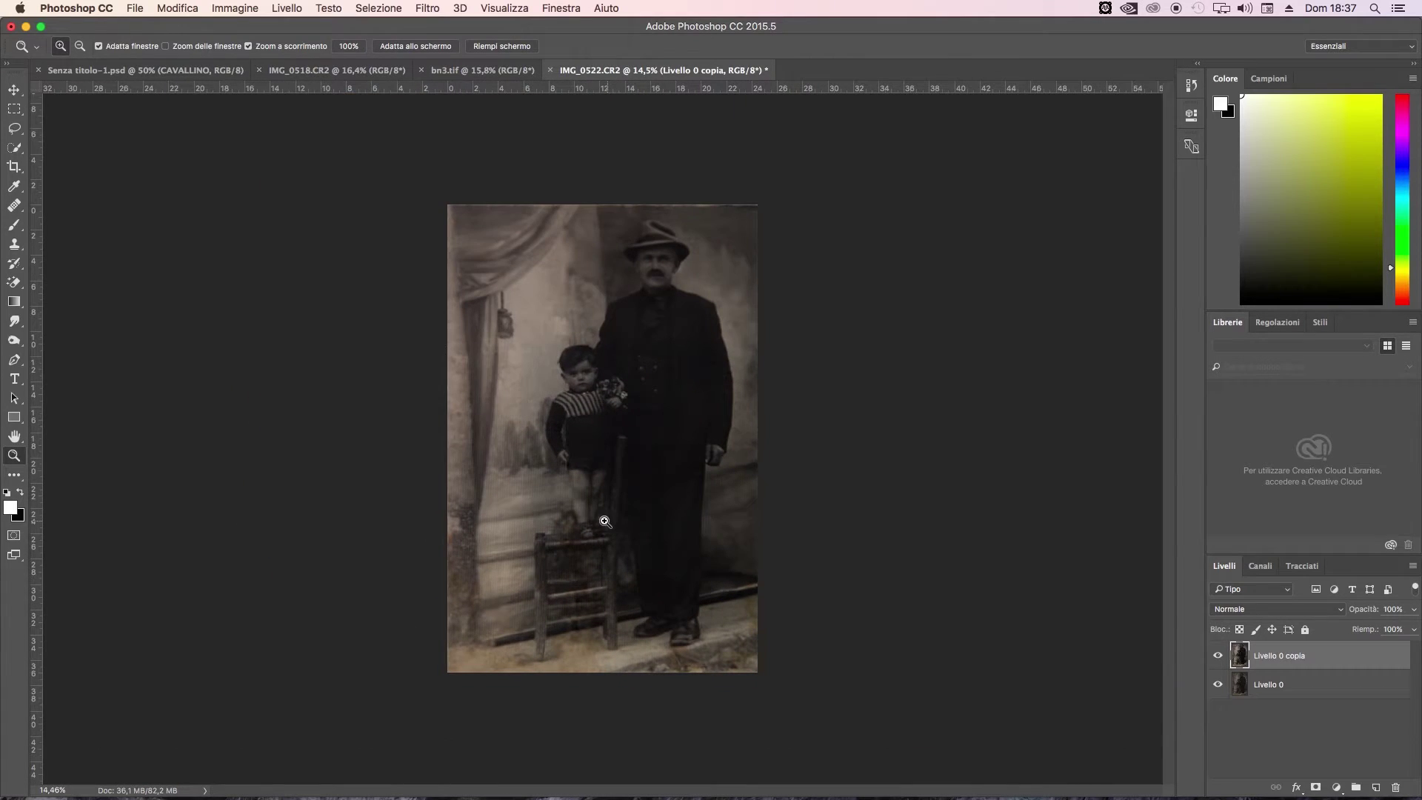
Fade the retouched layer's opacity to compare with the original, then restore it
{"action": "left_click", "coordinate": [1218, 655]}
{"action": "mouse_move", "coordinate": [1413, 608]}
{"action": "left_mouse_down"}
{"action": "mouse_move", "coordinate": [1335, 638]}
{"action": "mouse_move", "coordinate": [1396, 628]}
{"action": "left_mouse_up"}
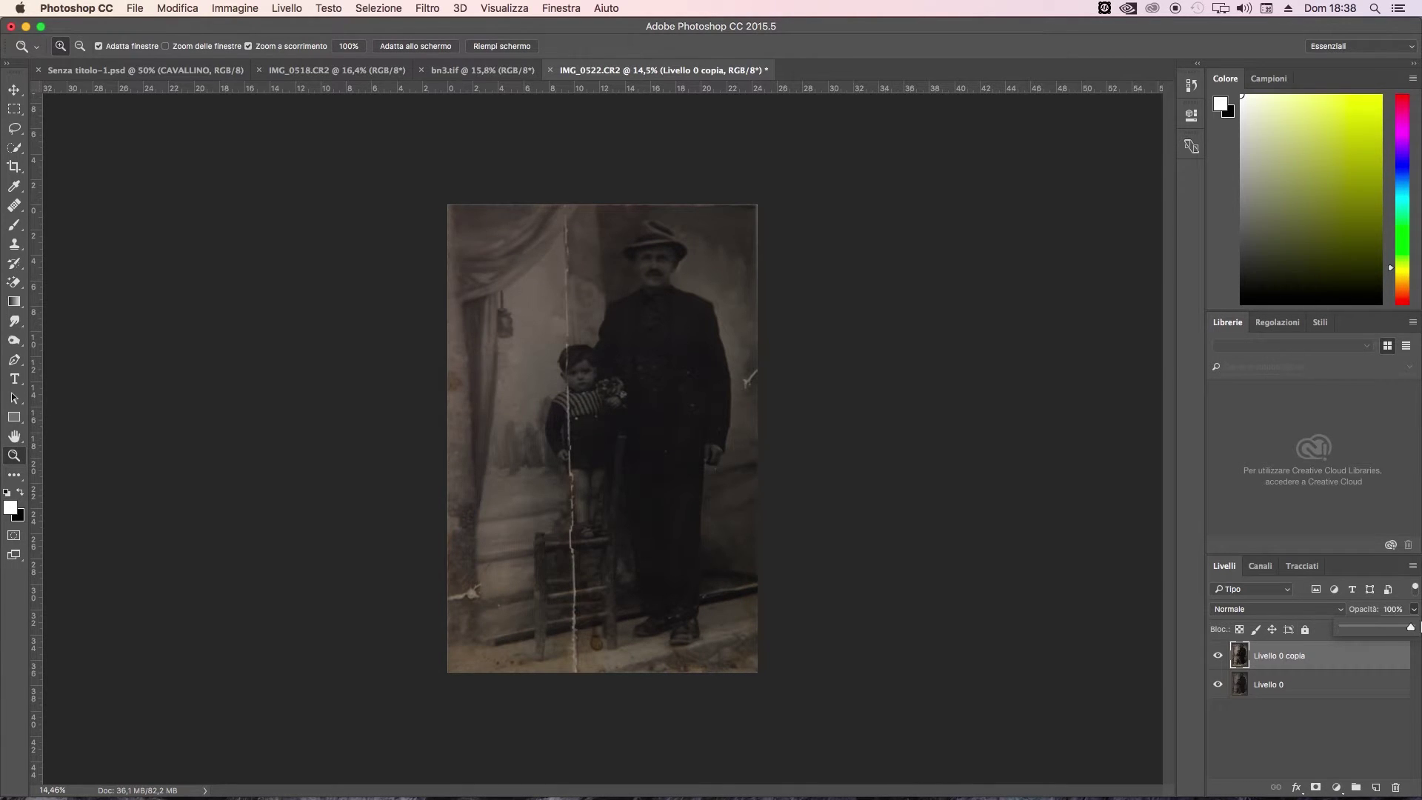
{"action": "mouse_move", "coordinate": [661, 296]}
{"action": "left_mouse_down"}
{"action": "mouse_move", "coordinate": [737, 264]}
{"action": "mouse_move", "coordinate": [659, 270]}
{"action": "left_mouse_up"}
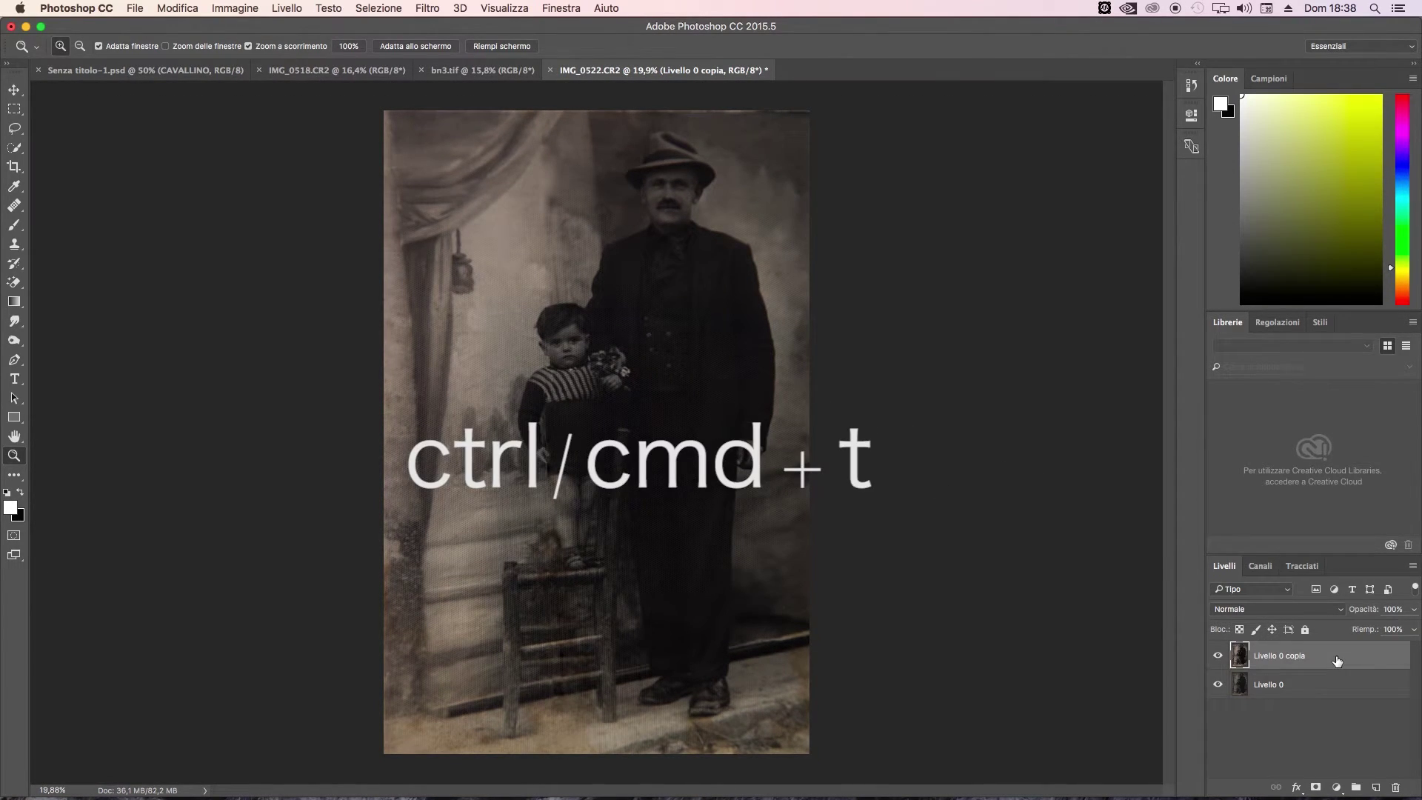
Narrow the retouched copy slightly from its top-right handle and toggle Livello 0 to check edges
{"action": "key", "text": "ctrl+t"}
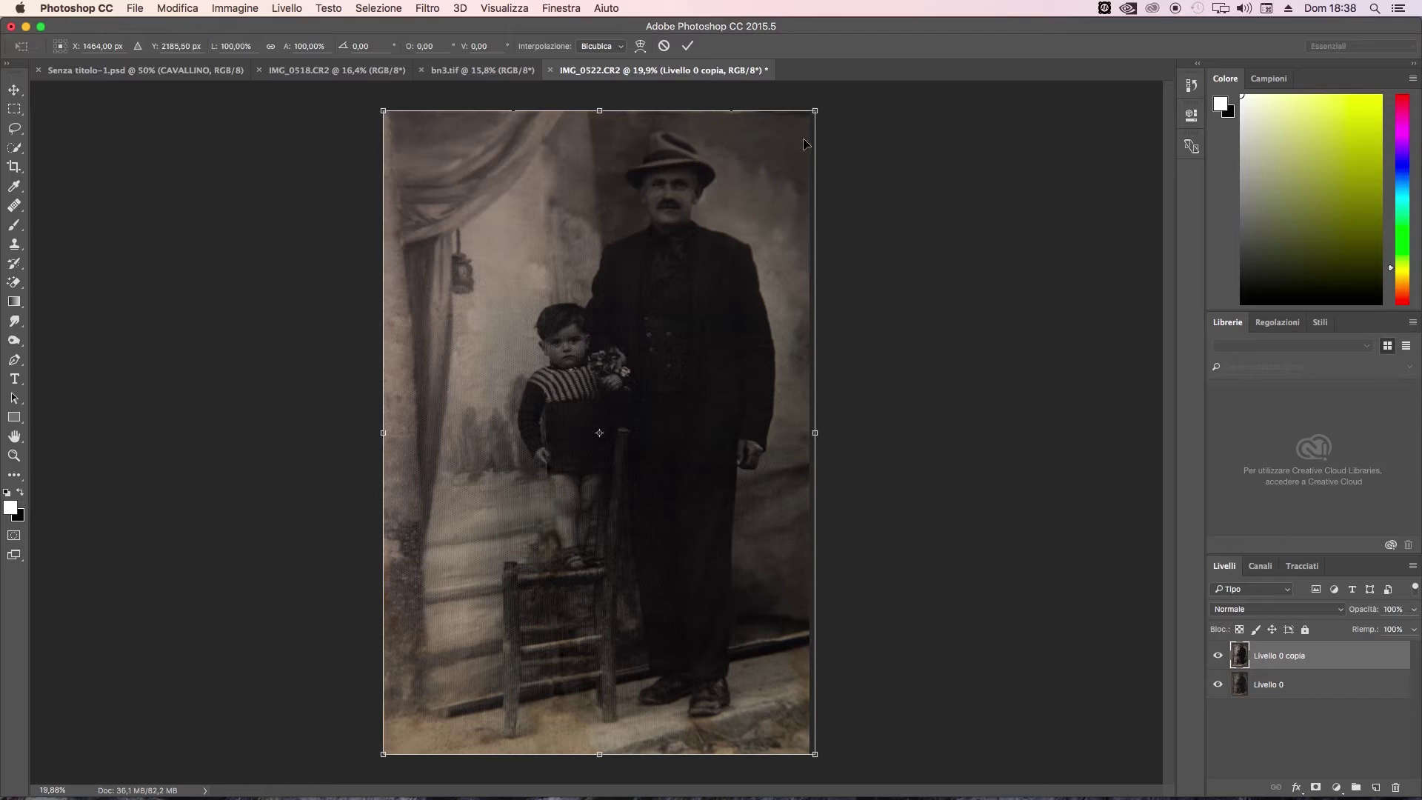
{"action": "left_click_drag", "start_coordinate": [815, 111], "coordinate": [808, 112]}
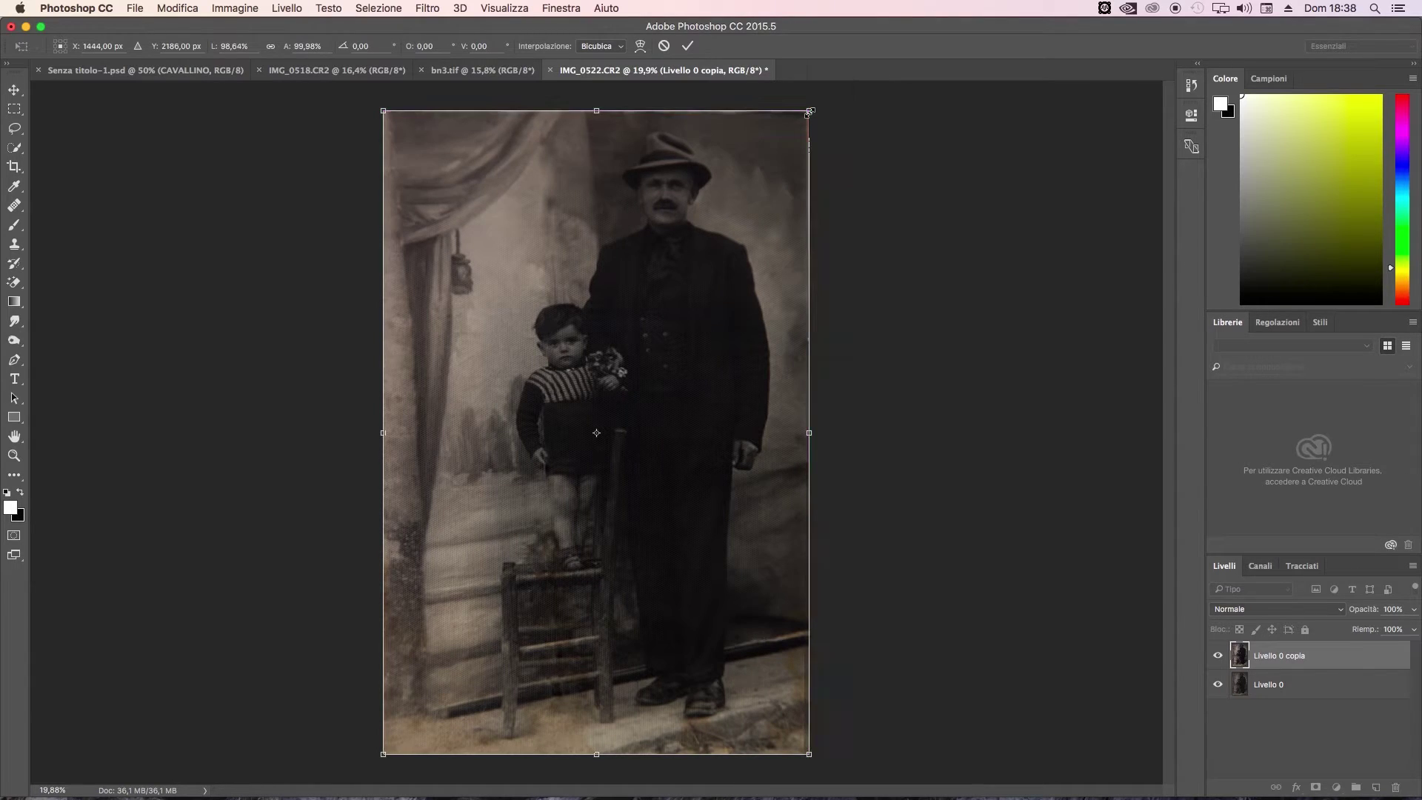
{"action": "key", "text": "Return"}
{"action": "key", "text": "z"}
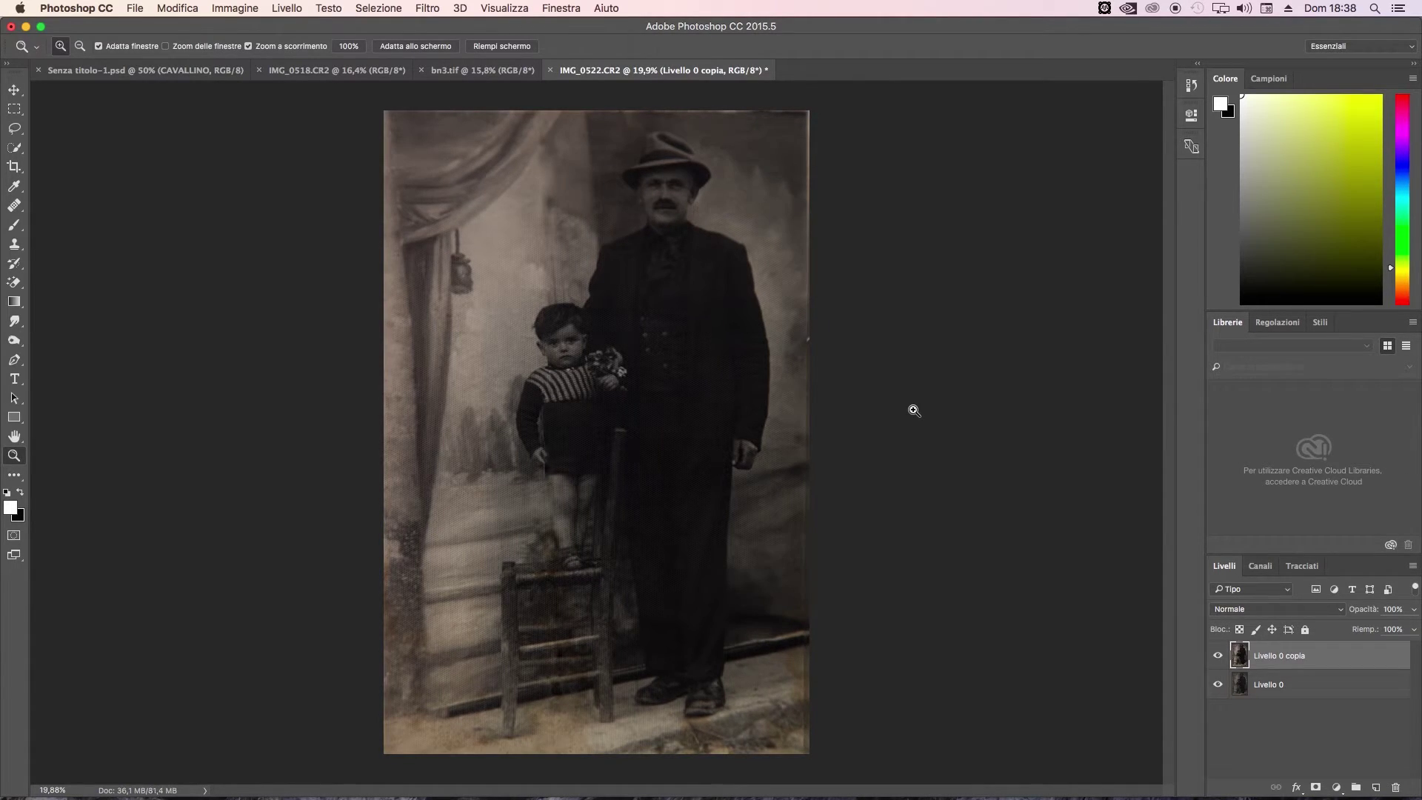
{"action": "left_click", "coordinate": [1217, 684]}
{"action": "left_click", "coordinate": [1218, 684]}
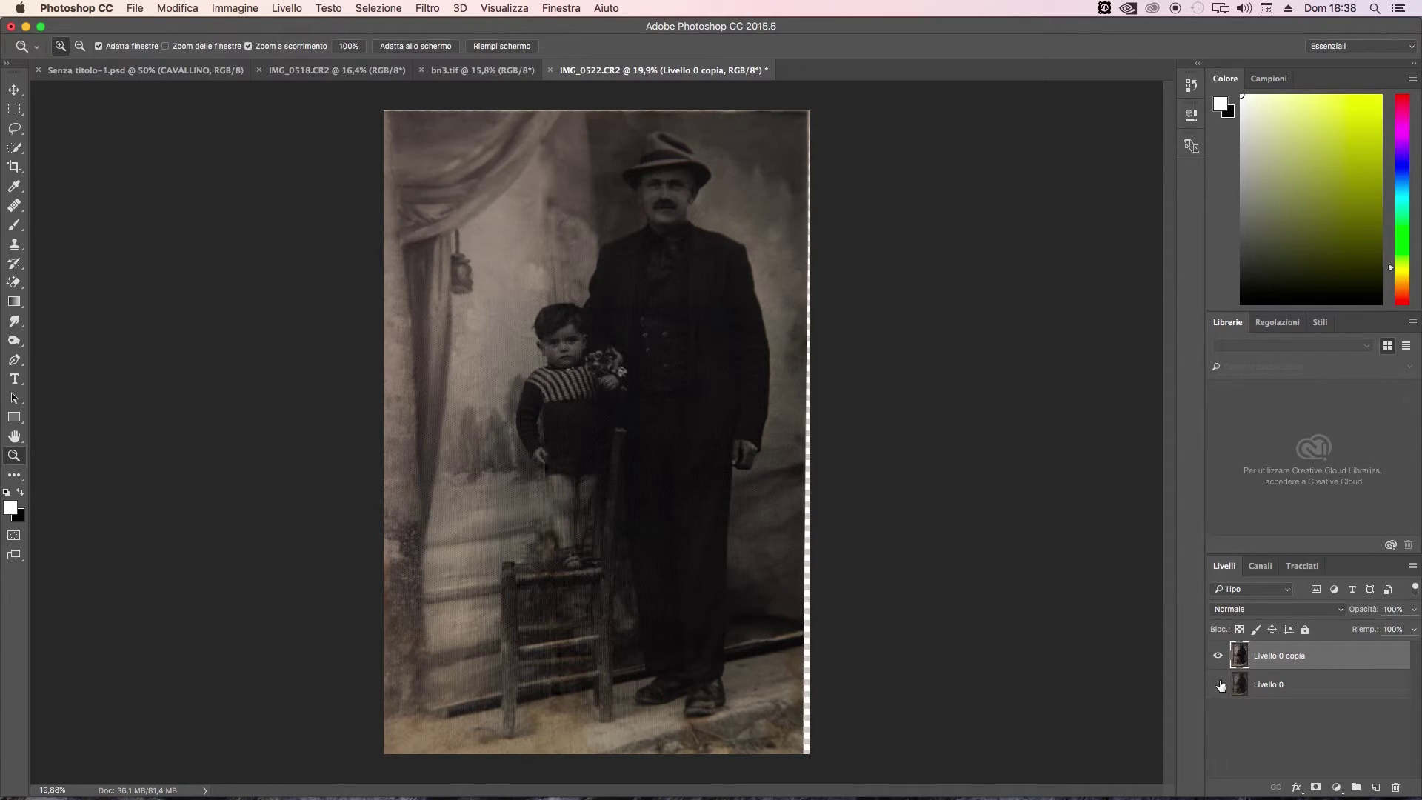
{"action": "left_click", "coordinate": [1218, 684]}
{"action": "left_click", "coordinate": [1218, 684]}
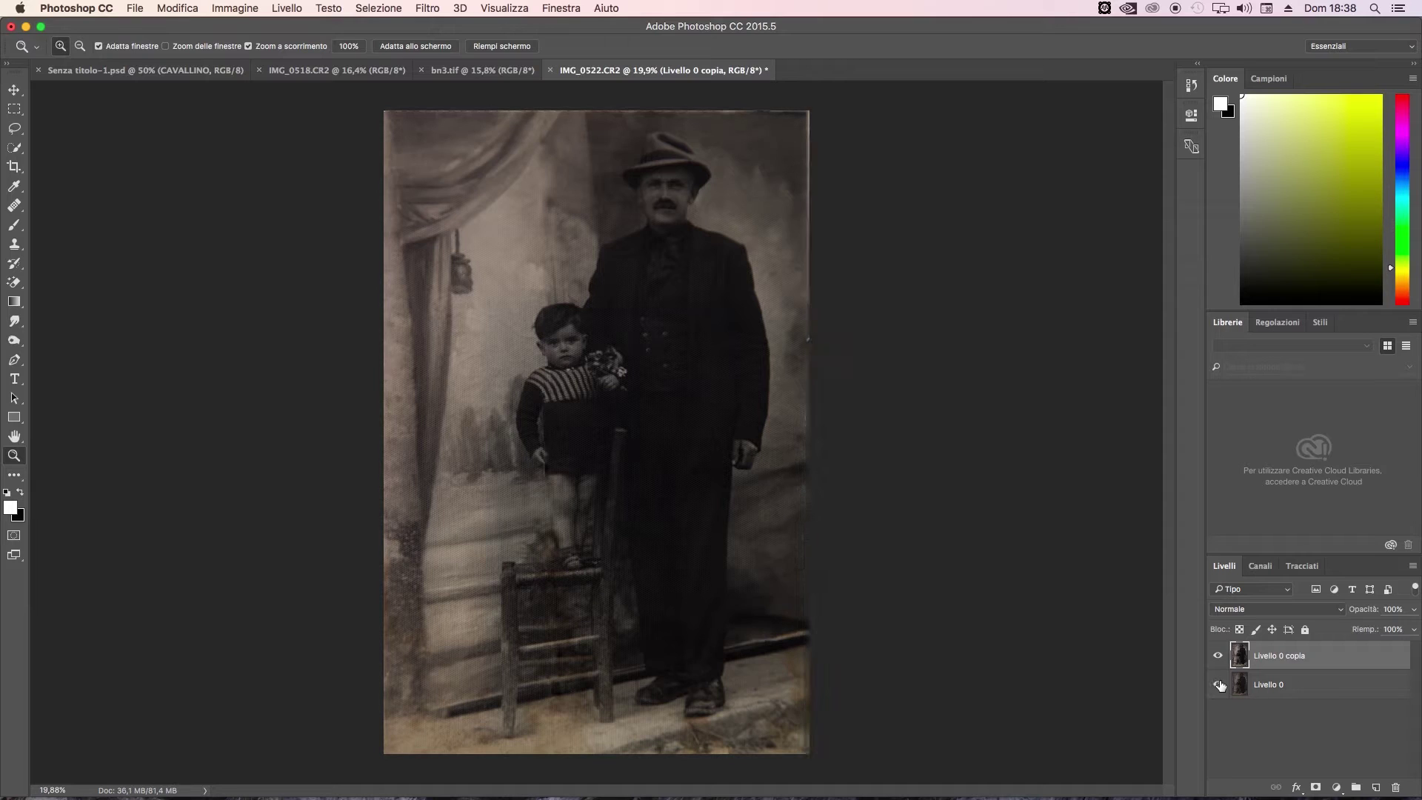
Crop the bottom-right corner slightly inward and toggle the copy layer to compare edges
{"action": "left_click", "coordinate": [13, 167]}
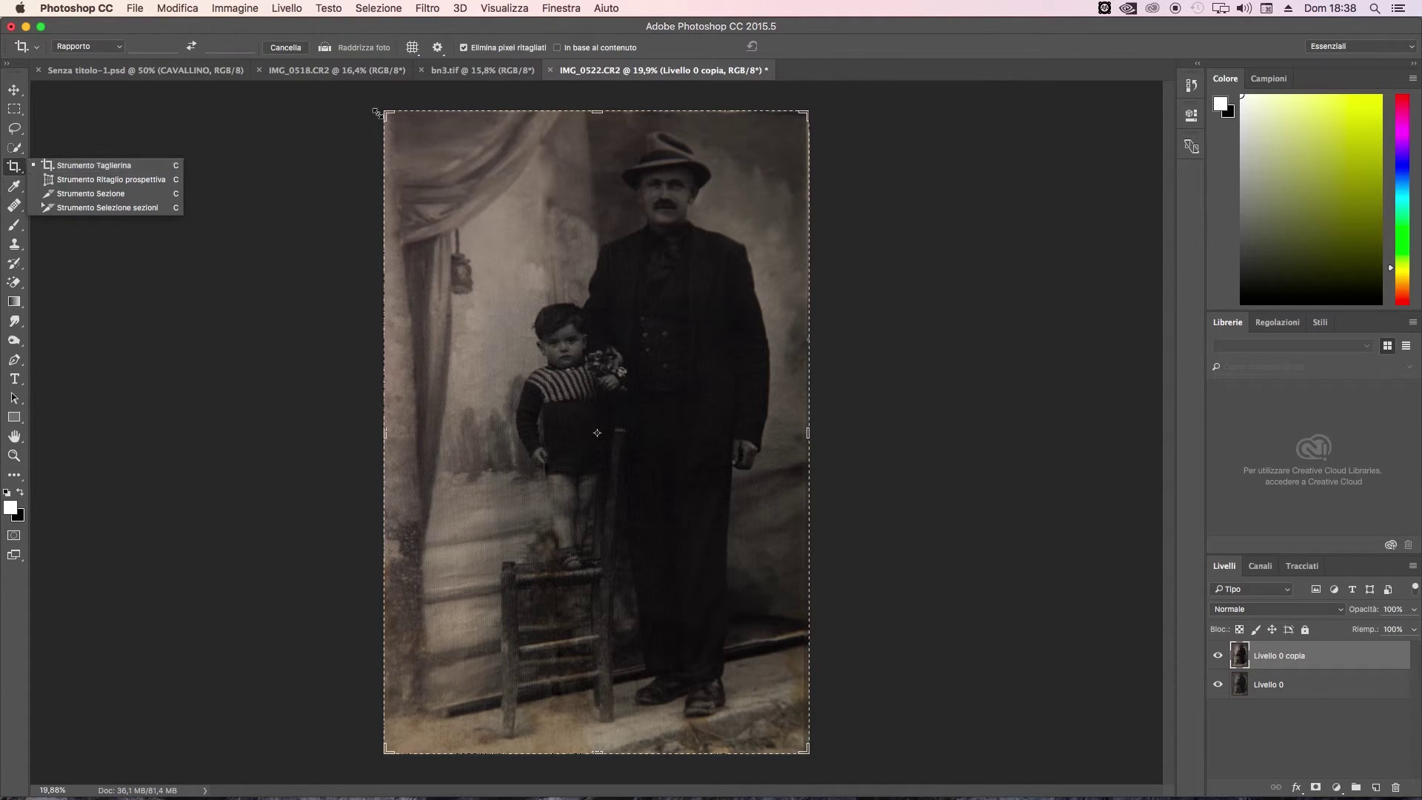
{"action": "left_click", "coordinate": [805, 750]}
{"action": "left_click_drag", "start_coordinate": [804, 749], "coordinate": [800, 754]}
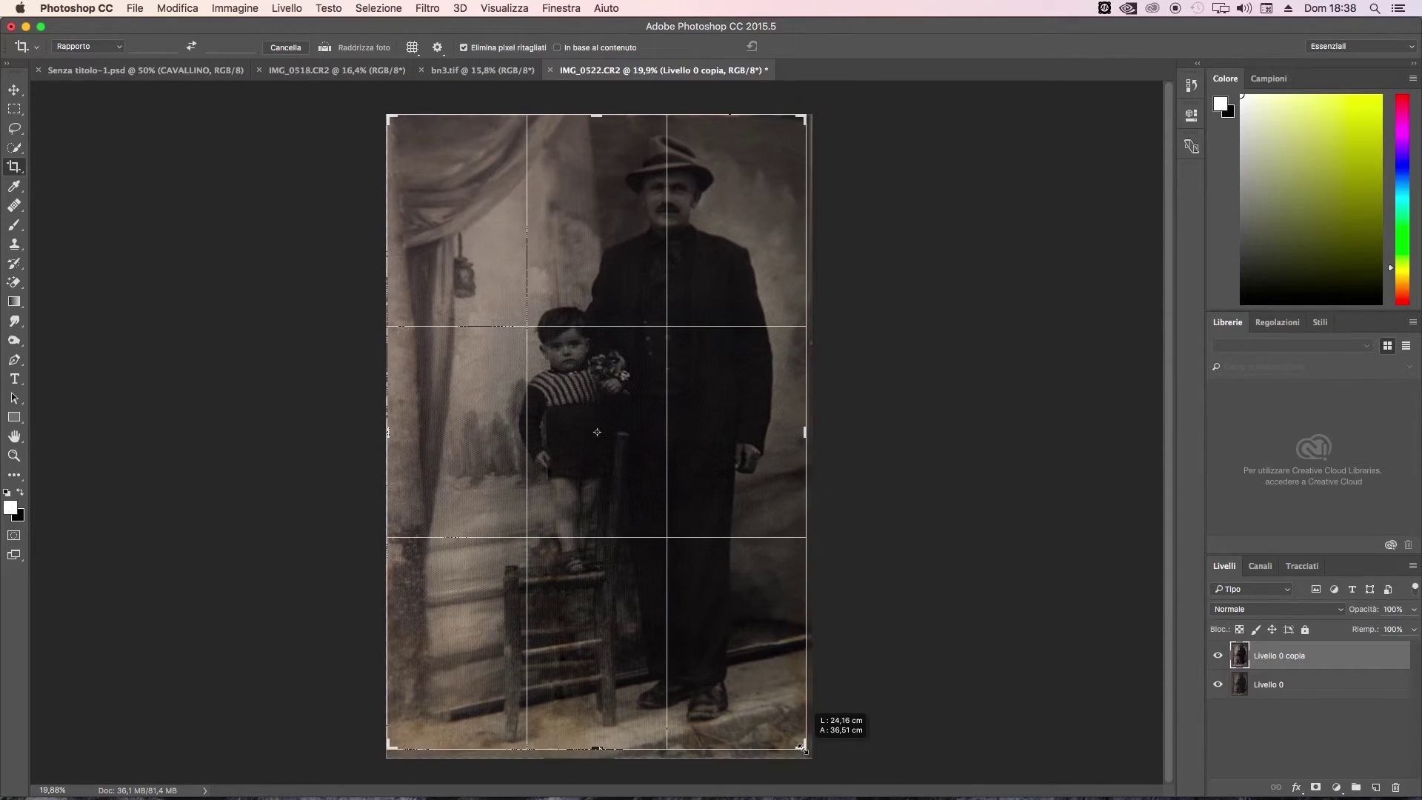
{"action": "key", "text": "Return"}
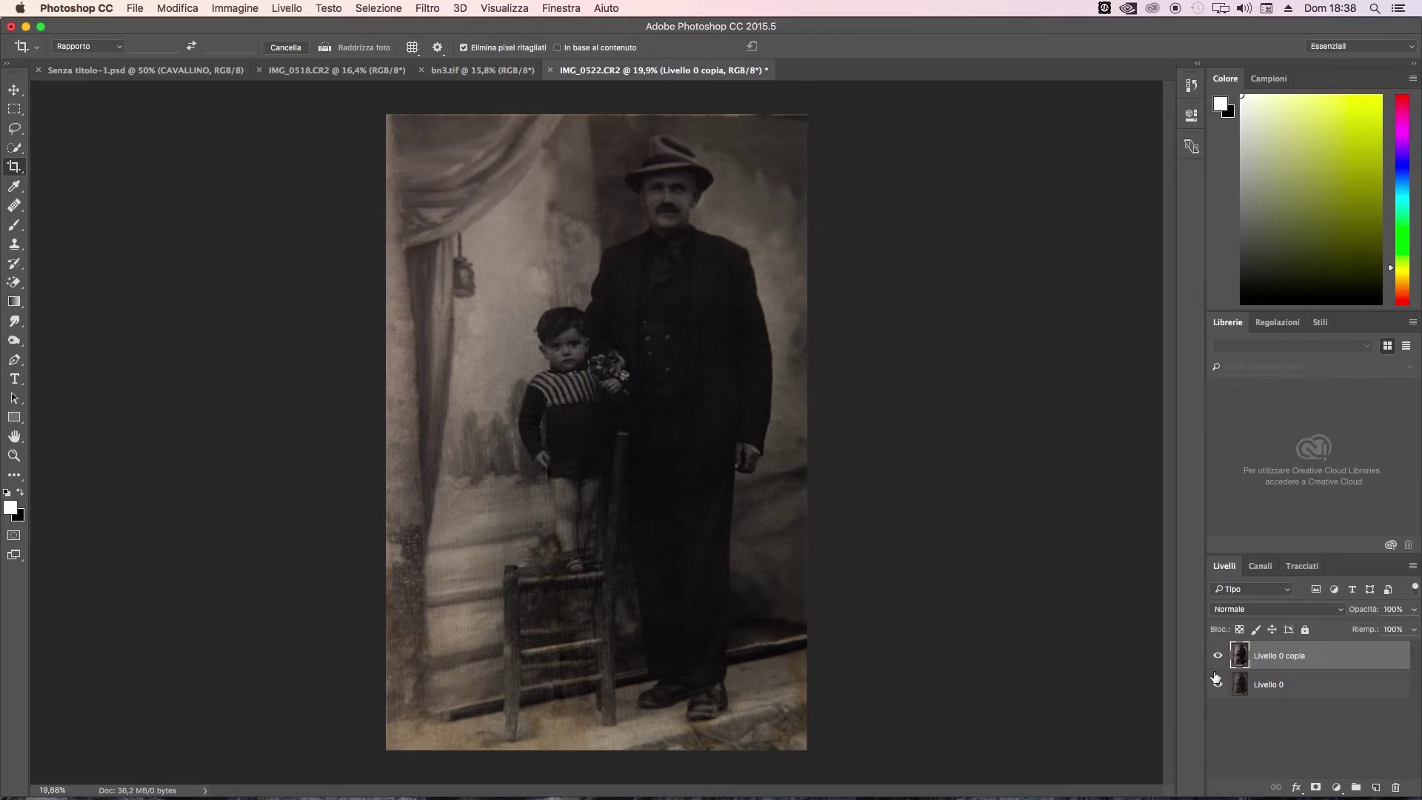
{"action": "left_click", "coordinate": [1219, 654]}
{"action": "left_click", "coordinate": [1219, 655]}
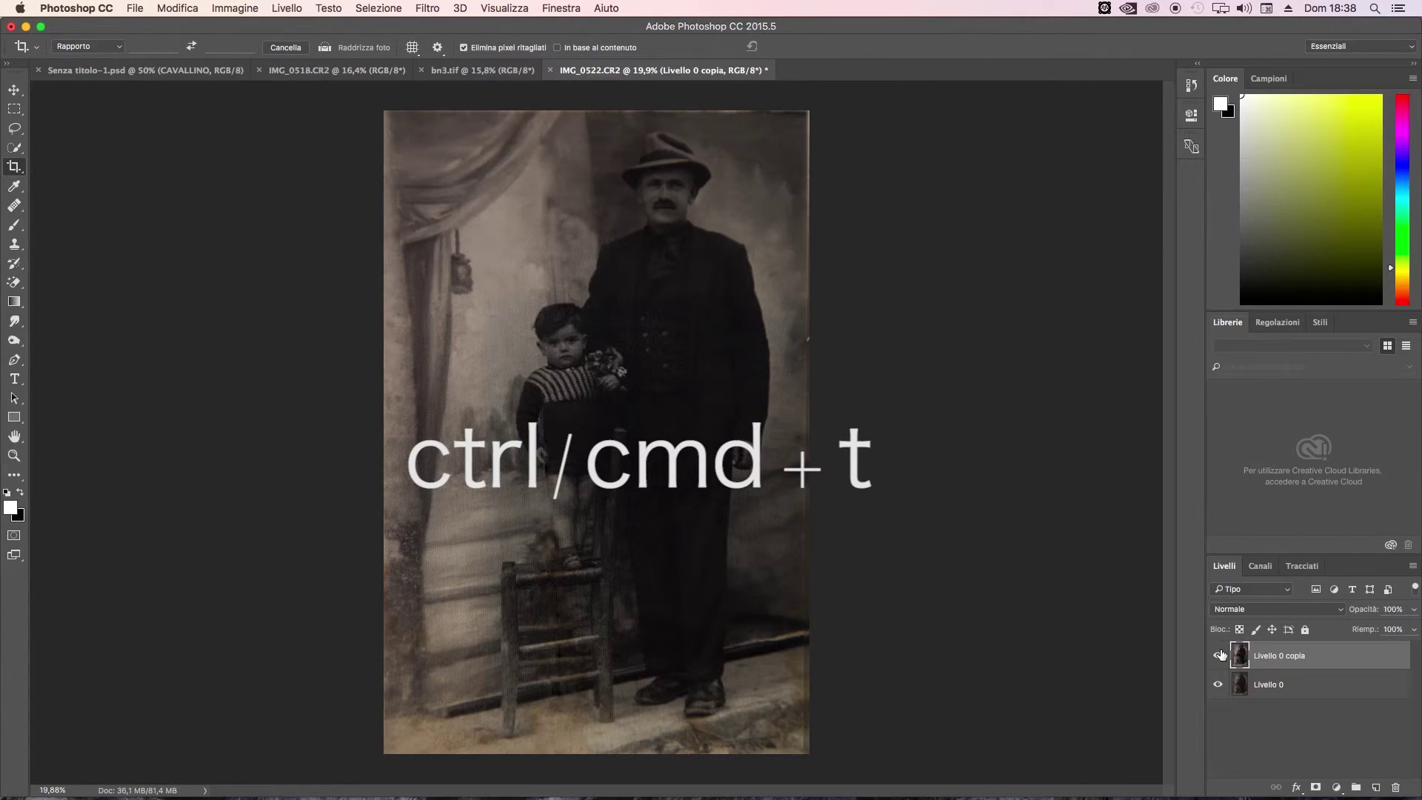
{"action": "left_click", "coordinate": [1219, 654]}
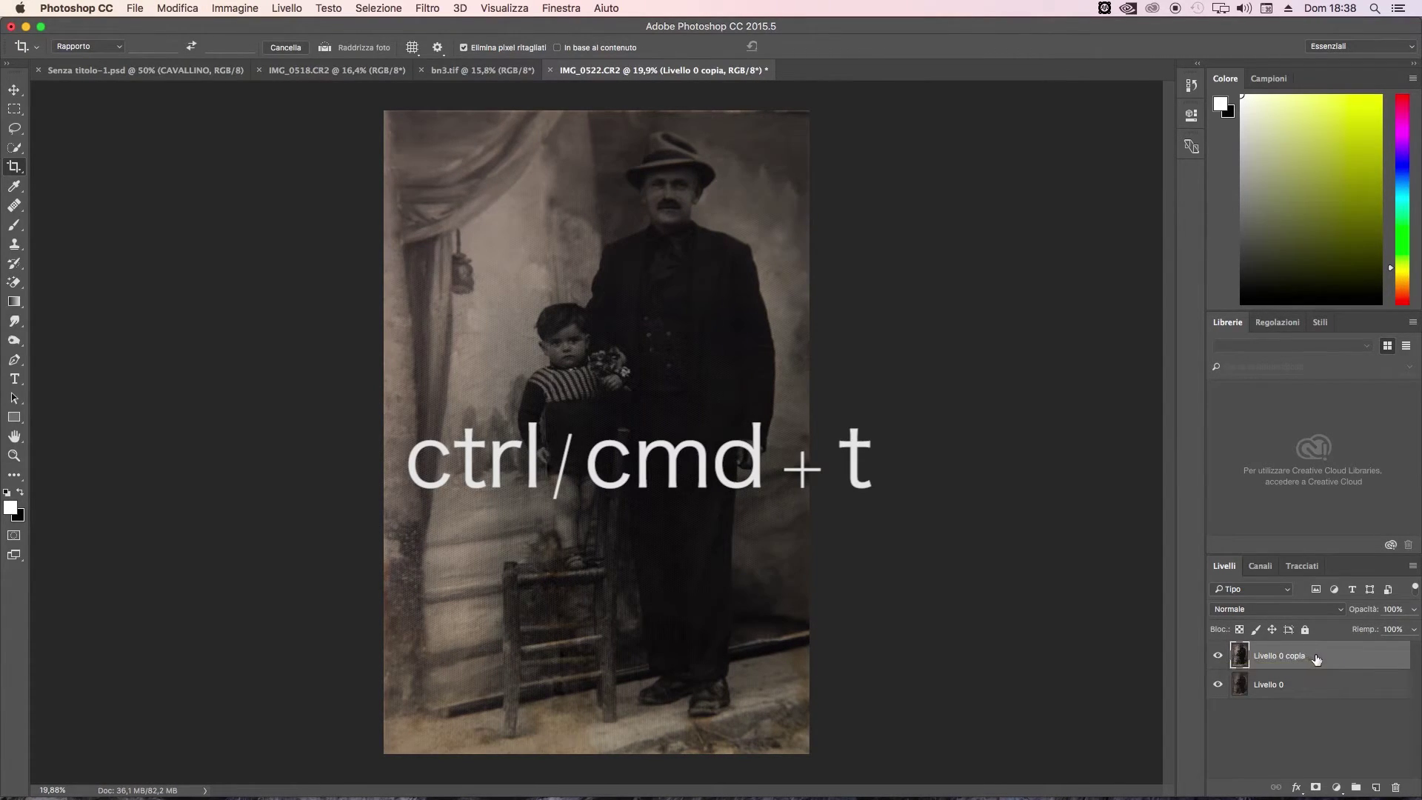
Warp the copy's top-right corner and mid-right edge inward, then compare with the original
{"action": "key", "text": "ctrl+t"}
{"action": "right_click", "coordinate": [664, 440]}
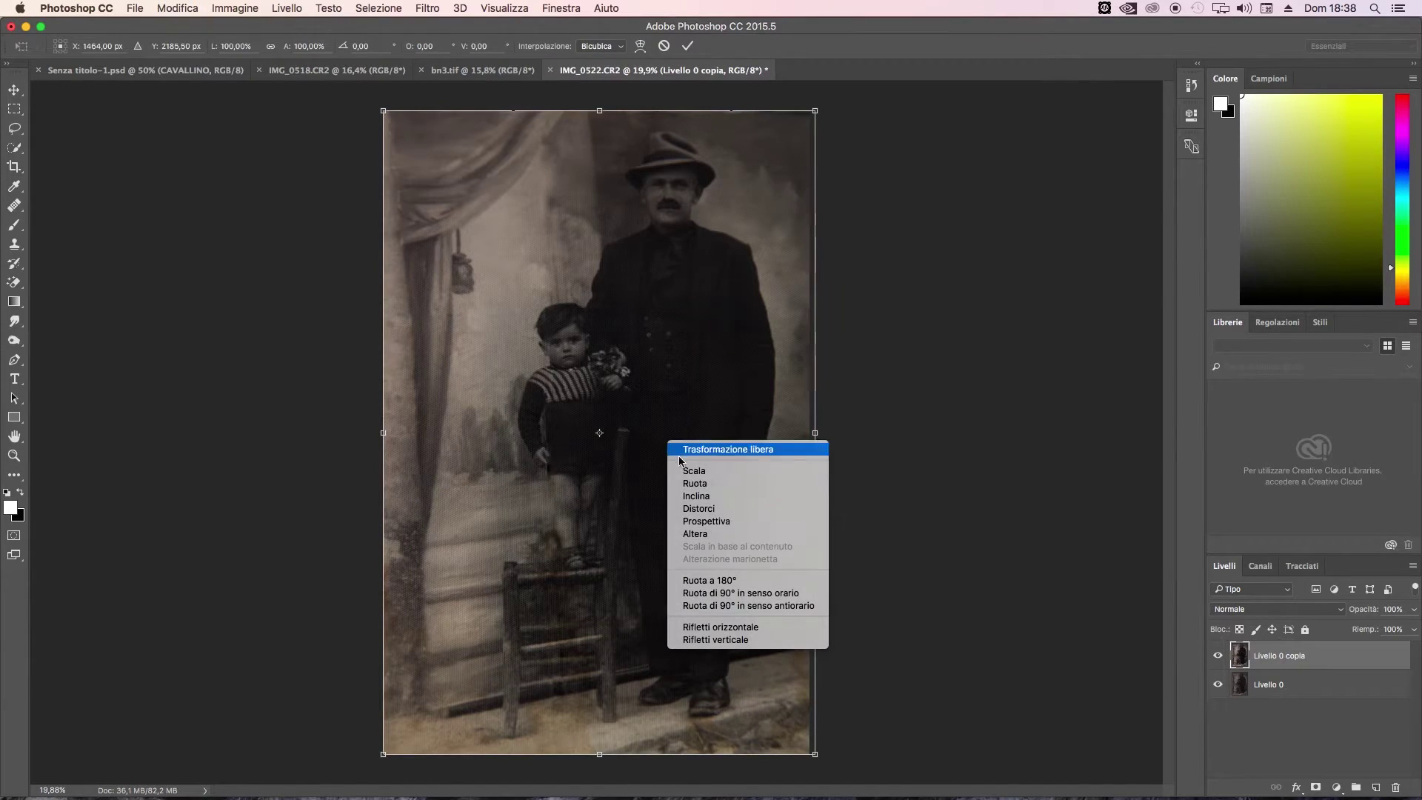
{"action": "left_click", "coordinate": [704, 532]}
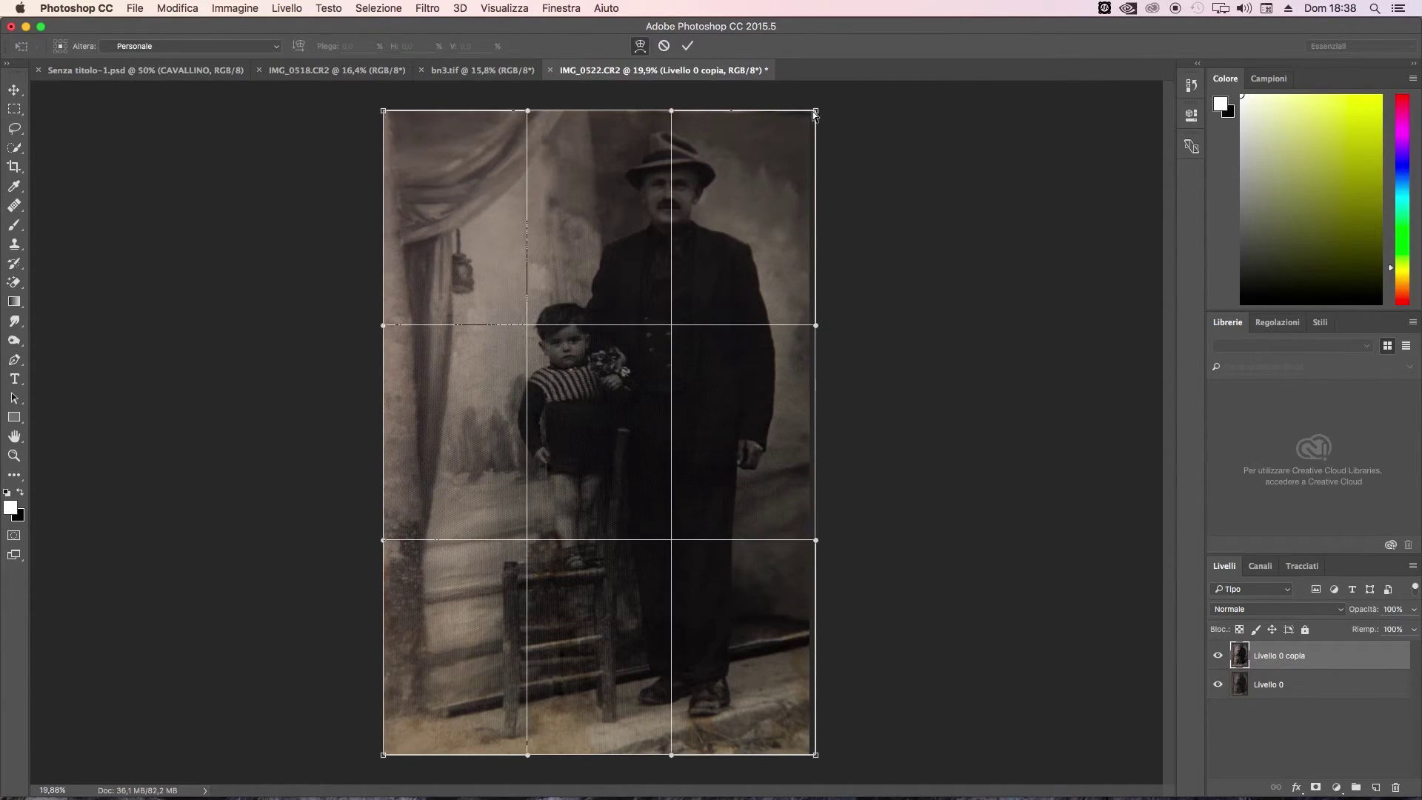
{"action": "left_click_drag", "start_coordinate": [815, 111], "coordinate": [811, 112]}
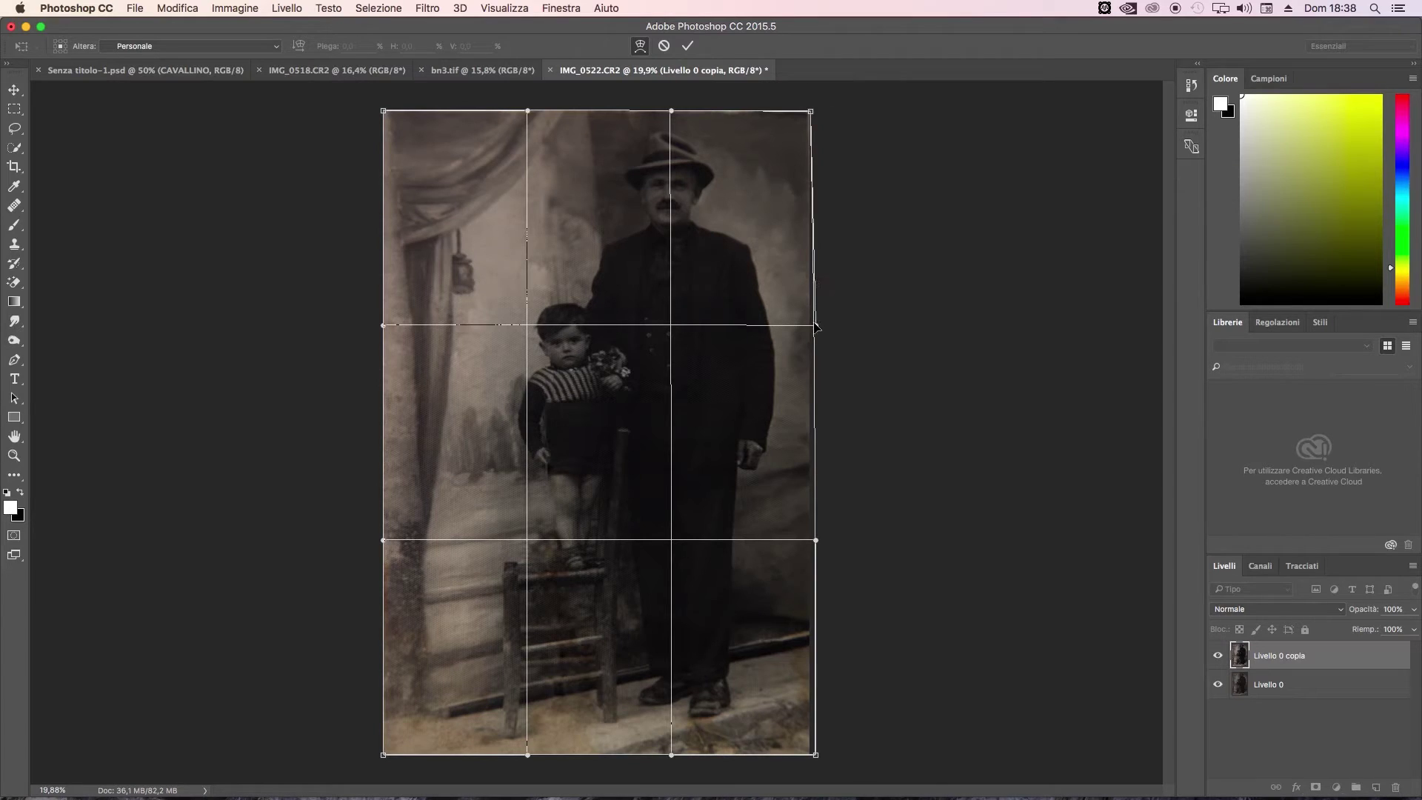
{"action": "left_click_drag", "start_coordinate": [814, 327], "coordinate": [811, 327]}
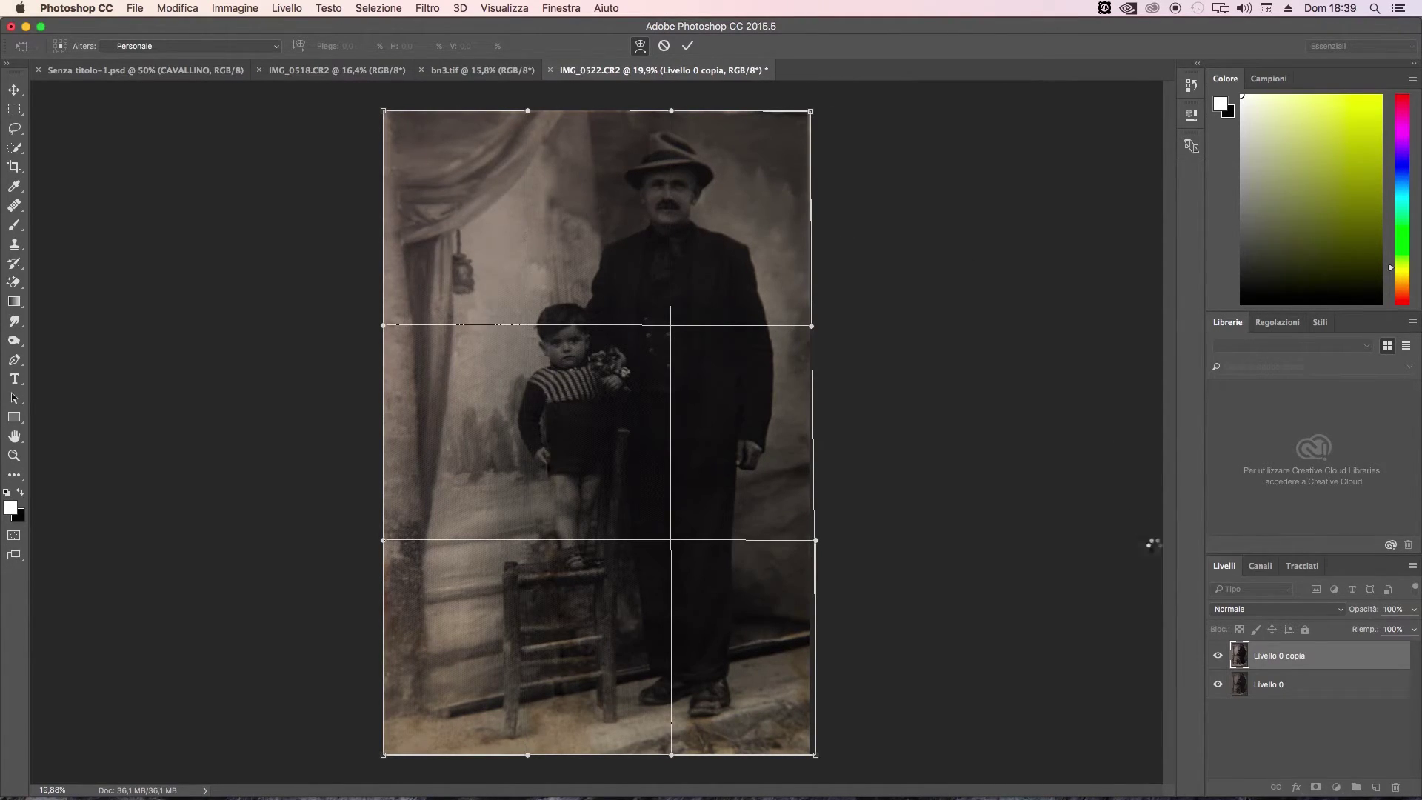
{"action": "key", "text": "Return"}
{"action": "left_click", "coordinate": [1217, 656]}
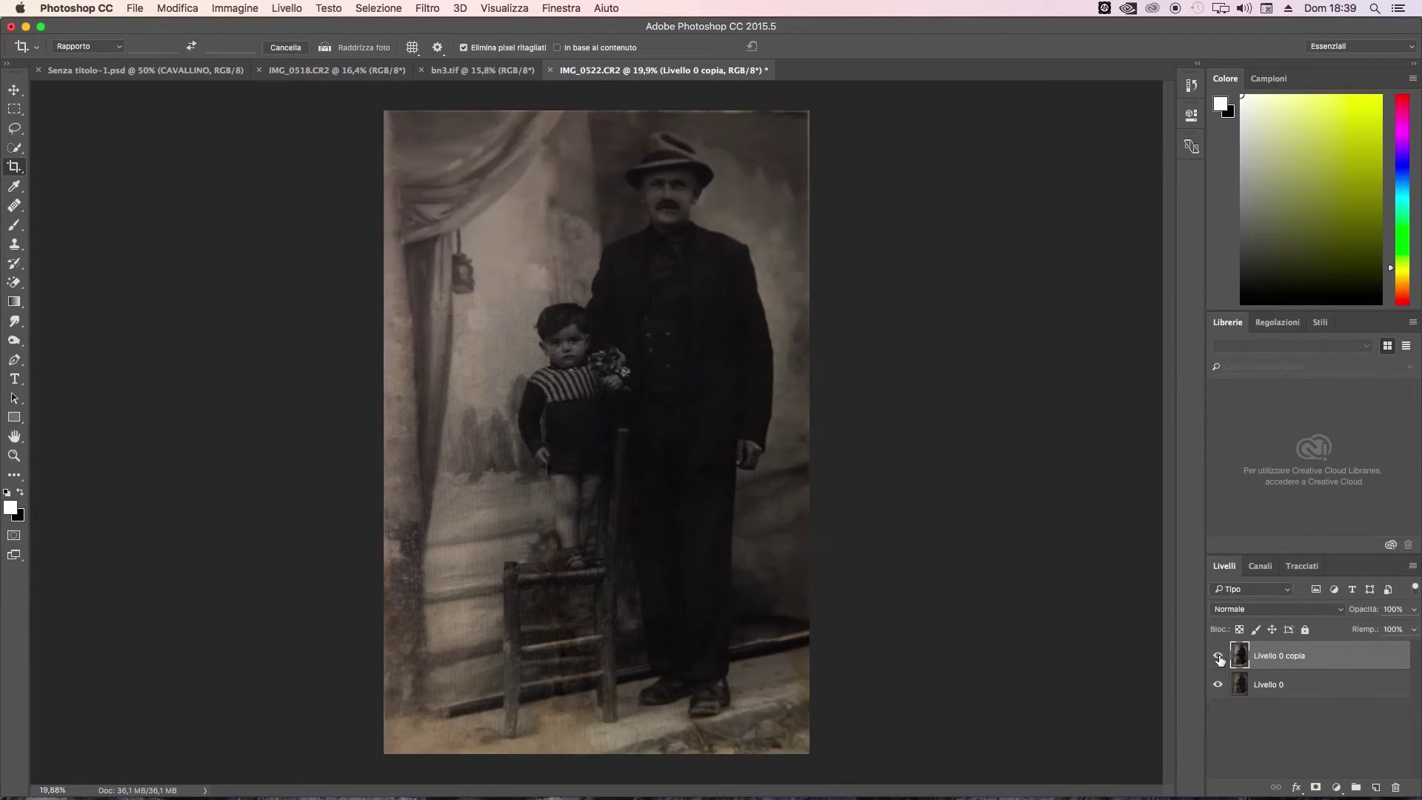
{"action": "left_click", "coordinate": [1218, 655]}
{"action": "left_click", "coordinate": [1218, 656]}
{"action": "left_click", "coordinate": [14, 455]}
Zoom in on the upper photo and set the Clone Stamp brush to 95 px
{"action": "mouse_move", "coordinate": [586, 134]}
{"action": "left_mouse_down"}
{"action": "mouse_move", "coordinate": [866, 135]}
{"action": "mouse_move", "coordinate": [211, 123]}
{"action": "left_mouse_up"}
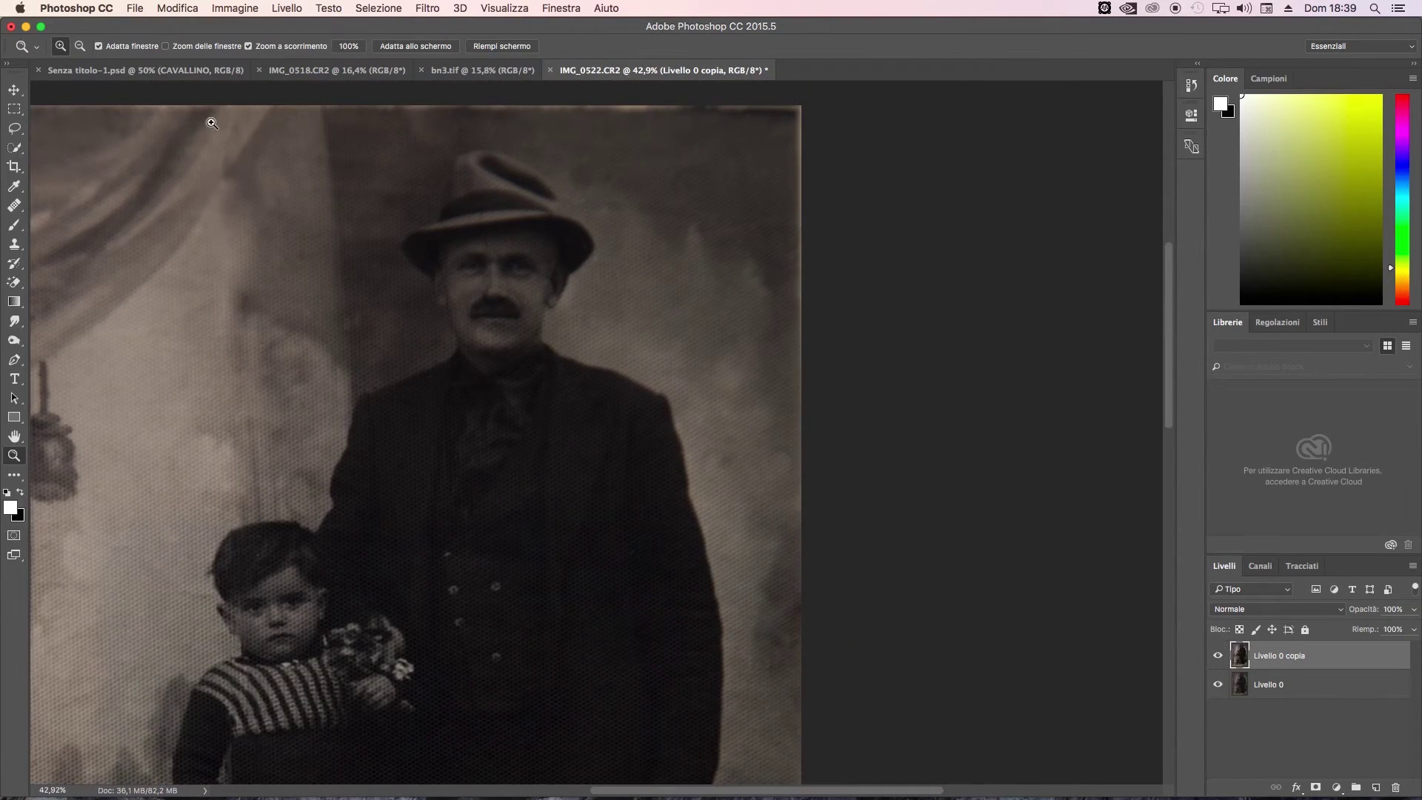
{"action": "left_click", "coordinate": [14, 205]}
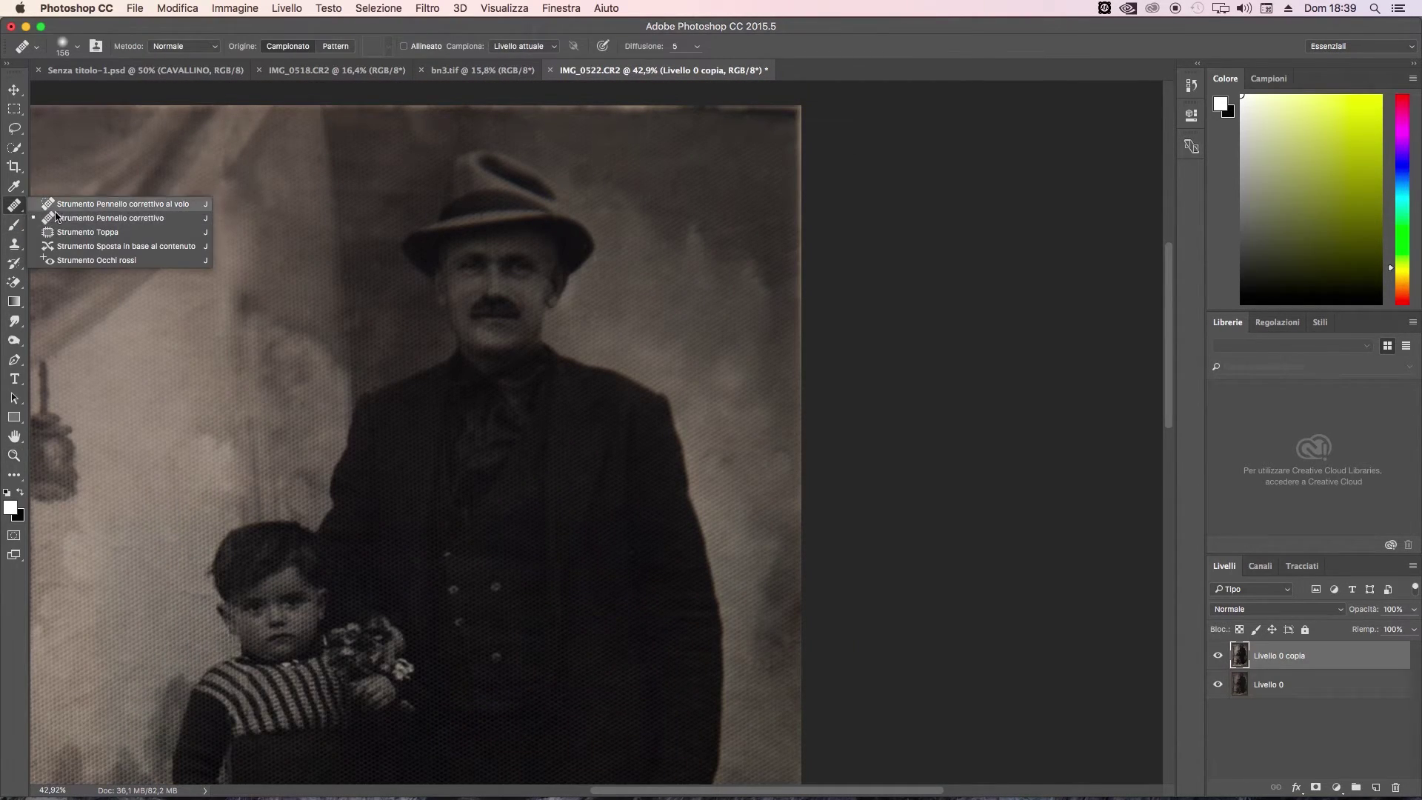
{"action": "left_click", "coordinate": [14, 244]}
{"action": "left_click", "coordinate": [72, 243]}
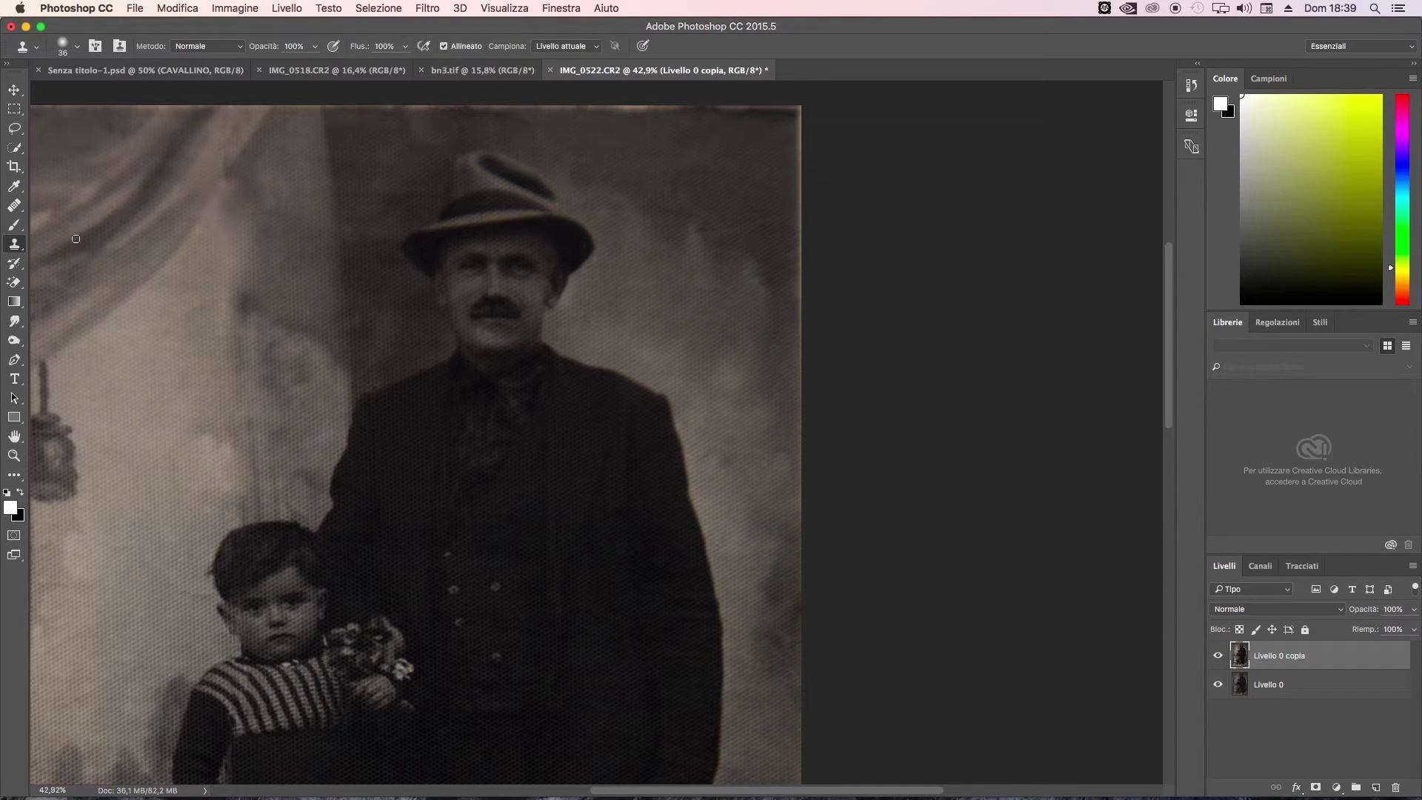
{"action": "right_click", "coordinate": [779, 123]}
{"action": "left_click_drag", "start_coordinate": [877, 157], "coordinate": [902, 159]}
{"action": "key", "text": "Return"}
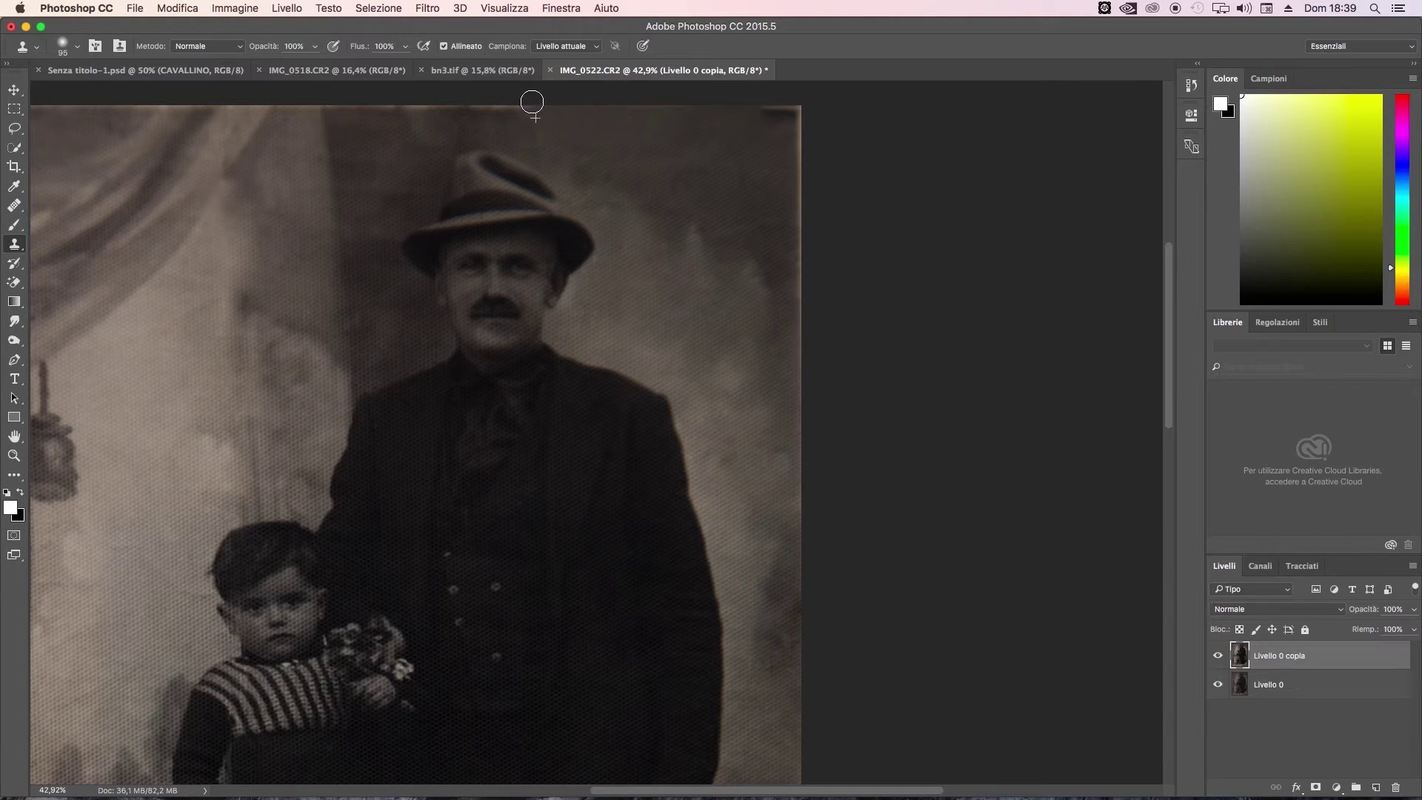
Clone darker background down the light strip along the photo's right edge
{"action": "left_click_drag", "start_coordinate": [796, 111], "coordinate": [796, 333]}
{"action": "left_click_drag", "start_coordinate": [804, 120], "coordinate": [797, 444]}
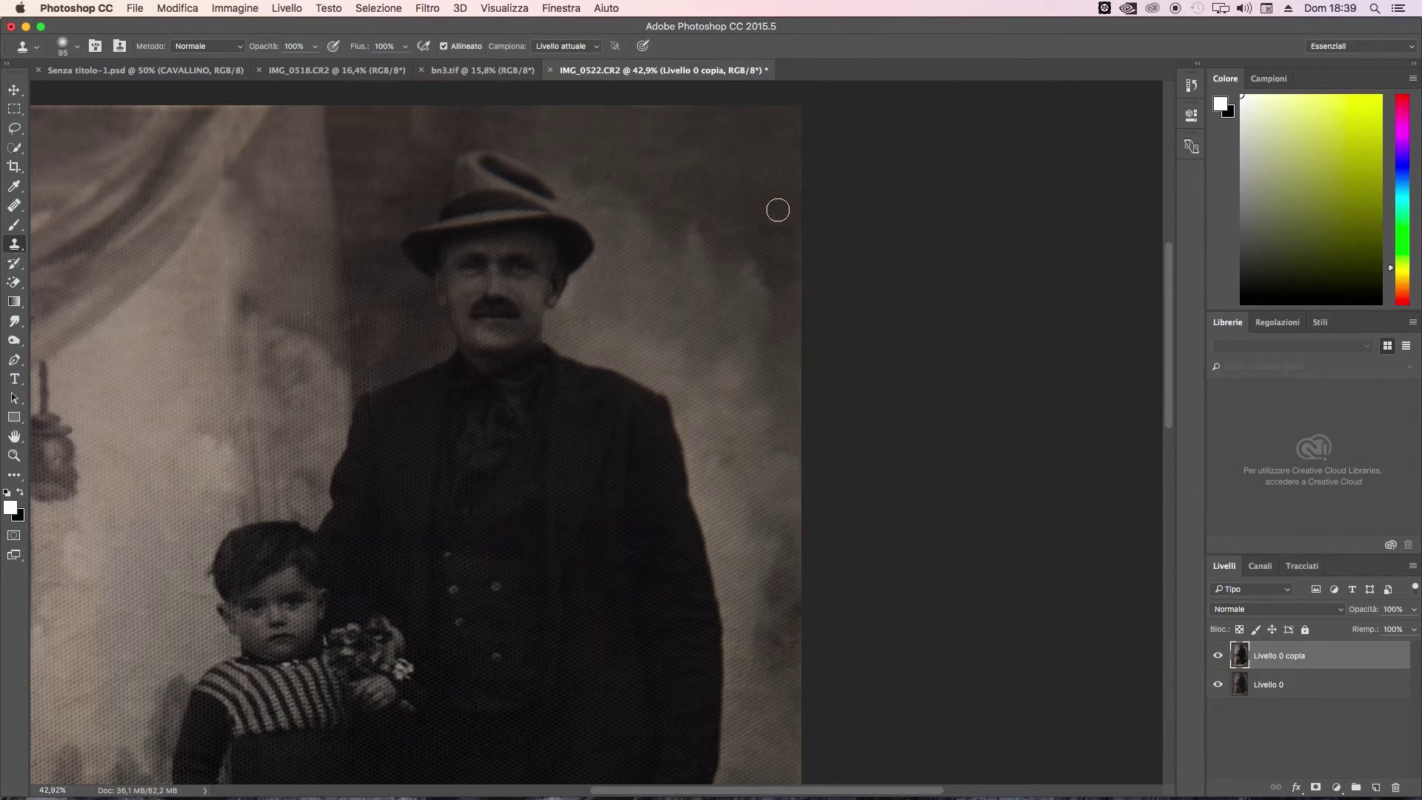
{"action": "key", "text": "super+0"}
{"action": "scroll", "coordinate": [474, 370], "scroll_direction": "up", "scroll_amount": 5, "text": "alt"}
{"action": "right_click", "coordinate": [14, 205]}
{"action": "left_click", "coordinate": [75, 207]}
{"action": "scroll", "coordinate": [879, 527], "scroll_direction": "up", "scroll_amount": 5}
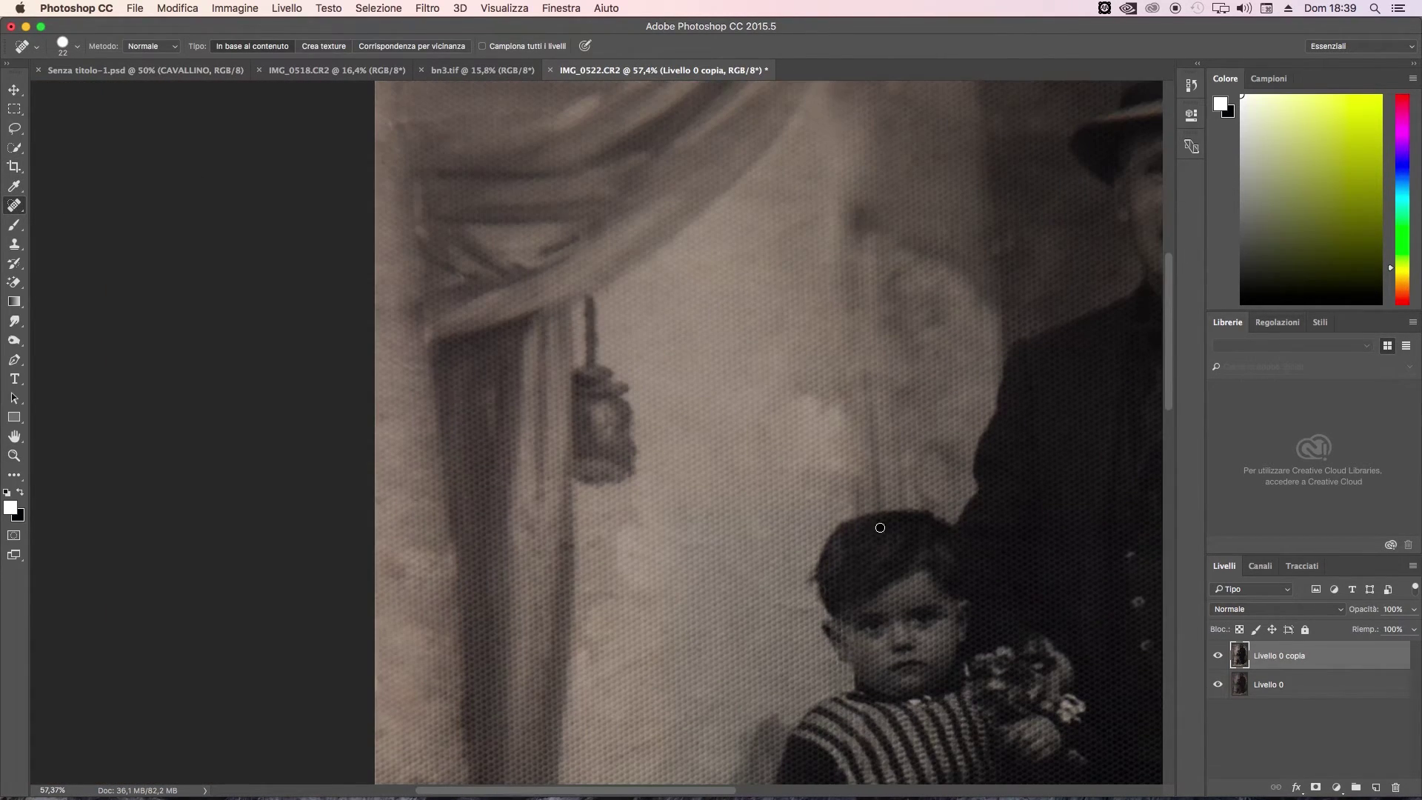
{"action": "scroll", "coordinate": [705, 471], "scroll_direction": "right", "scroll_amount": 10}
{"action": "scroll", "coordinate": [705, 472], "scroll_direction": "up", "scroll_amount": 5}
Zoom out to the whole photo and toggle Livello 0 copia to compare with the original
{"action": "key", "text": "z"}
{"action": "scroll", "coordinate": [709, 467], "scroll_direction": "down", "scroll_amount": 5, "text": "alt"}
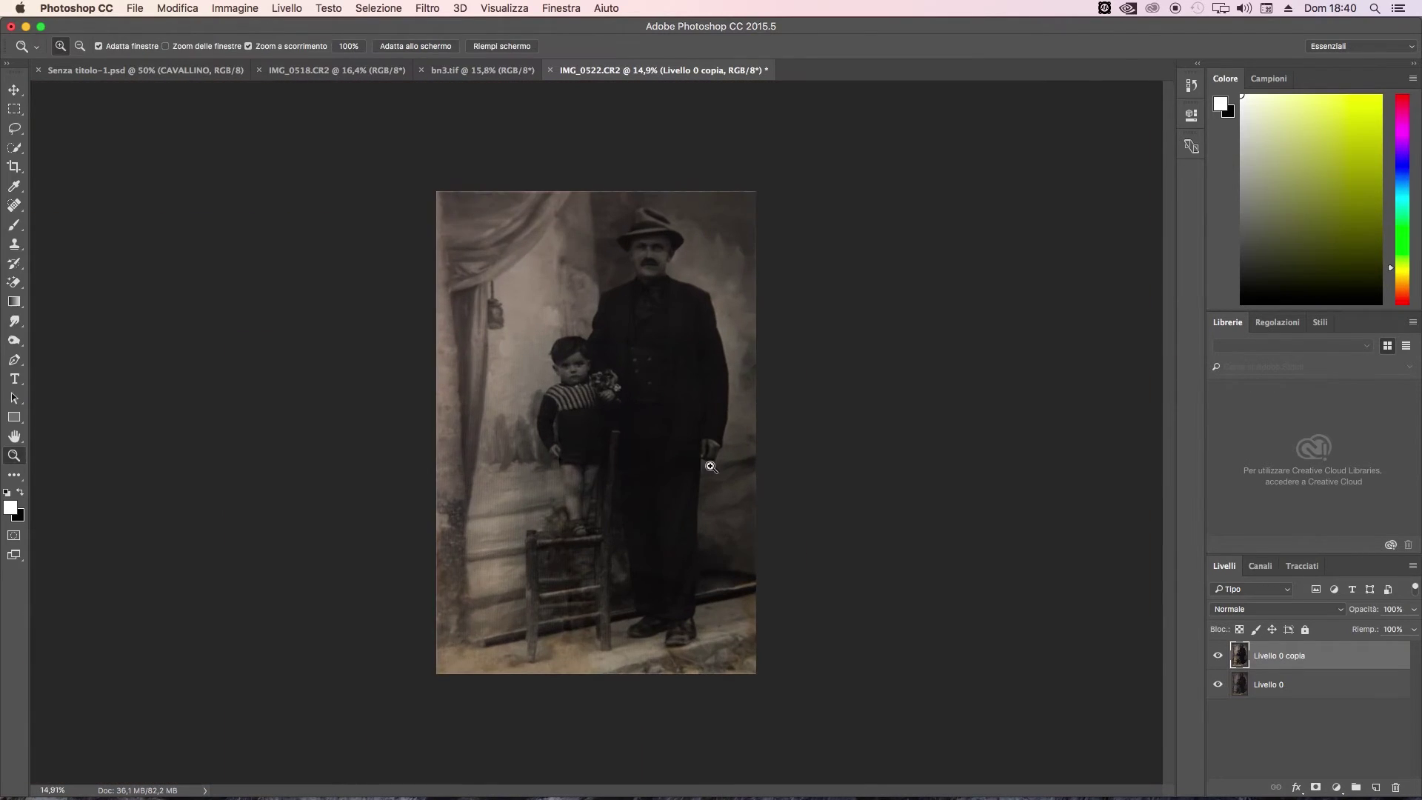
{"action": "left_click", "coordinate": [1218, 655]}
{"action": "left_click", "coordinate": [1217, 655]}
{"action": "scroll", "coordinate": [656, 214], "scroll_direction": "up", "scroll_amount": 1, "text": "alt"}
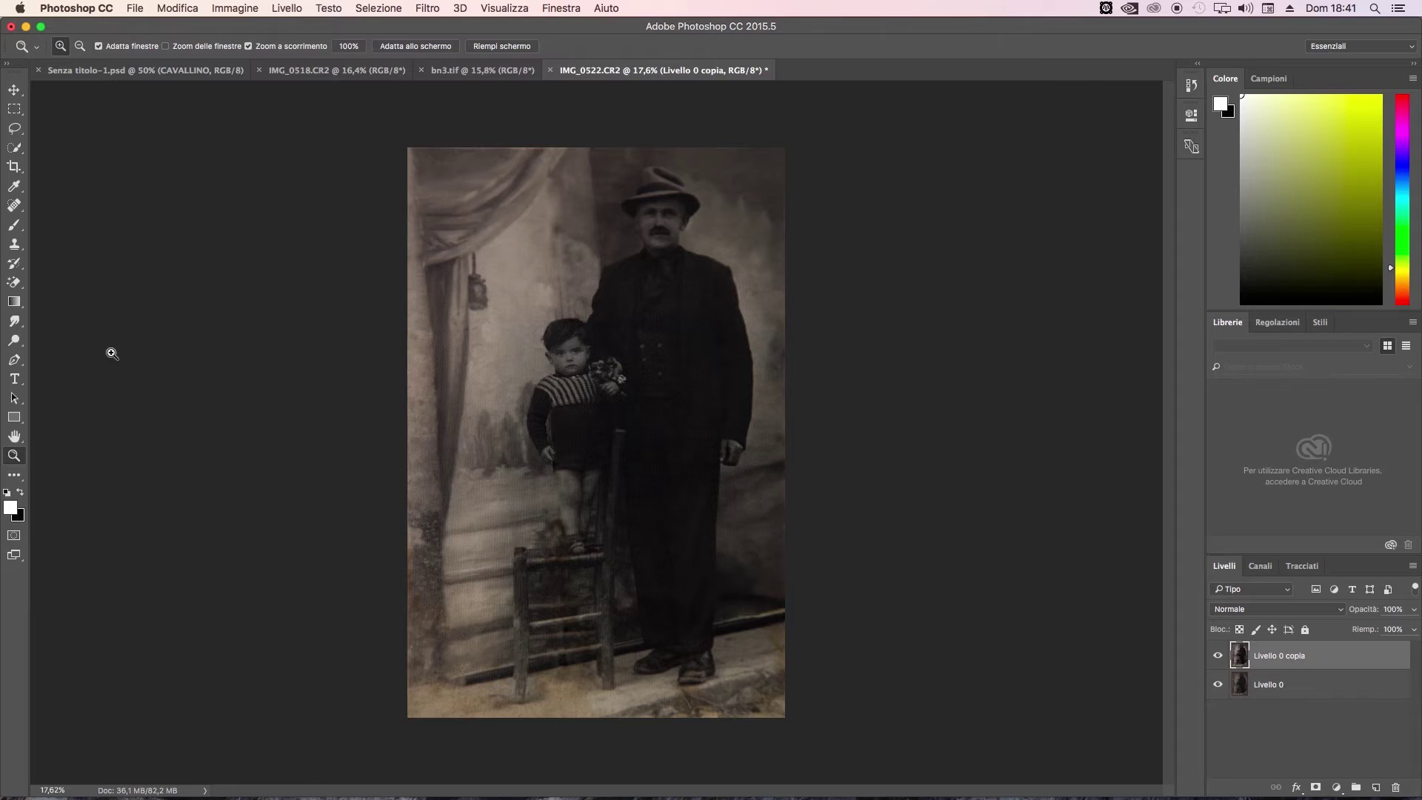
{"action": "scroll", "coordinate": [112, 353], "scroll_direction": "up", "scroll_amount": 1}
Lighten the shadows on the child's legs with a harder 80 px Dodge brush
{"action": "left_click", "coordinate": [13, 340]}
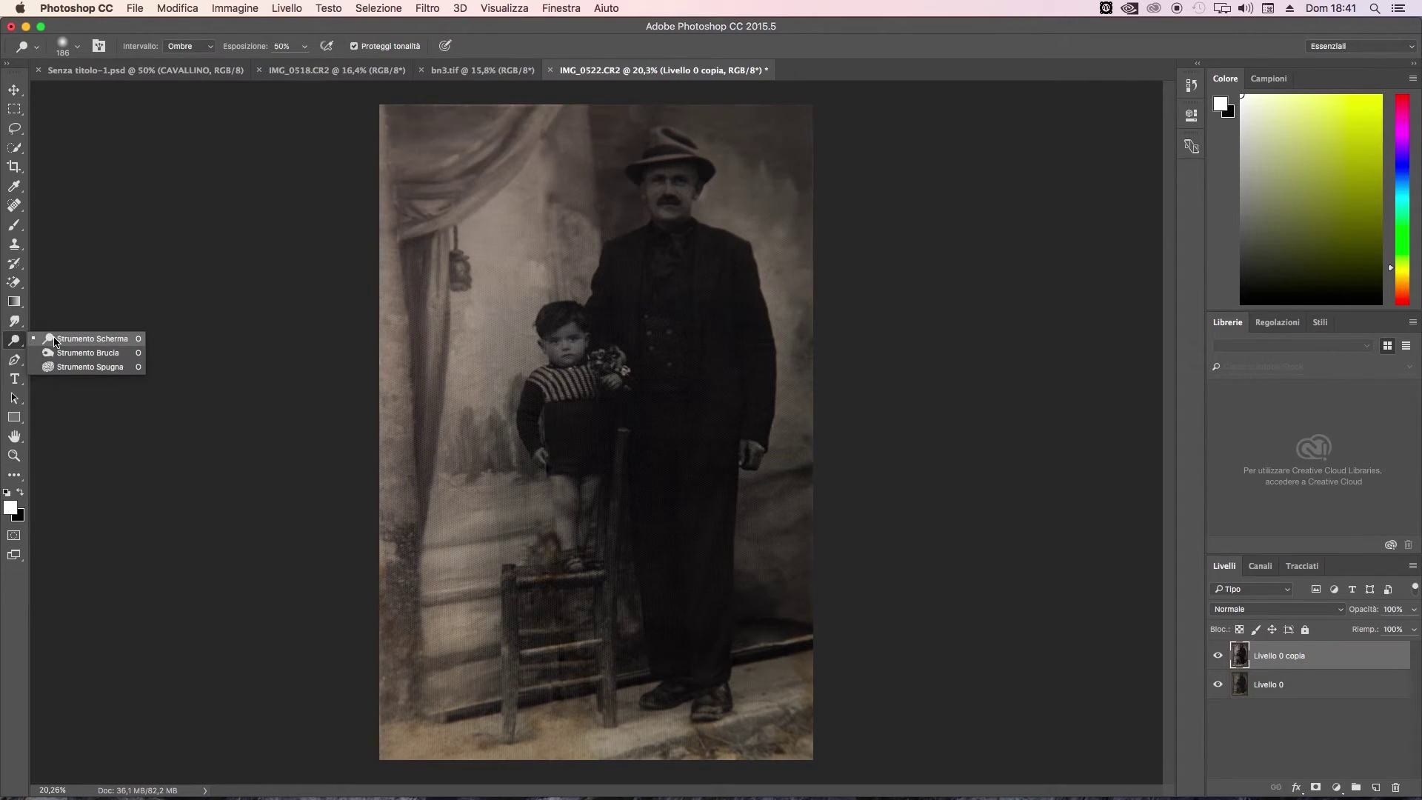
{"action": "left_click", "coordinate": [56, 342]}
{"action": "right_click", "coordinate": [545, 382]}
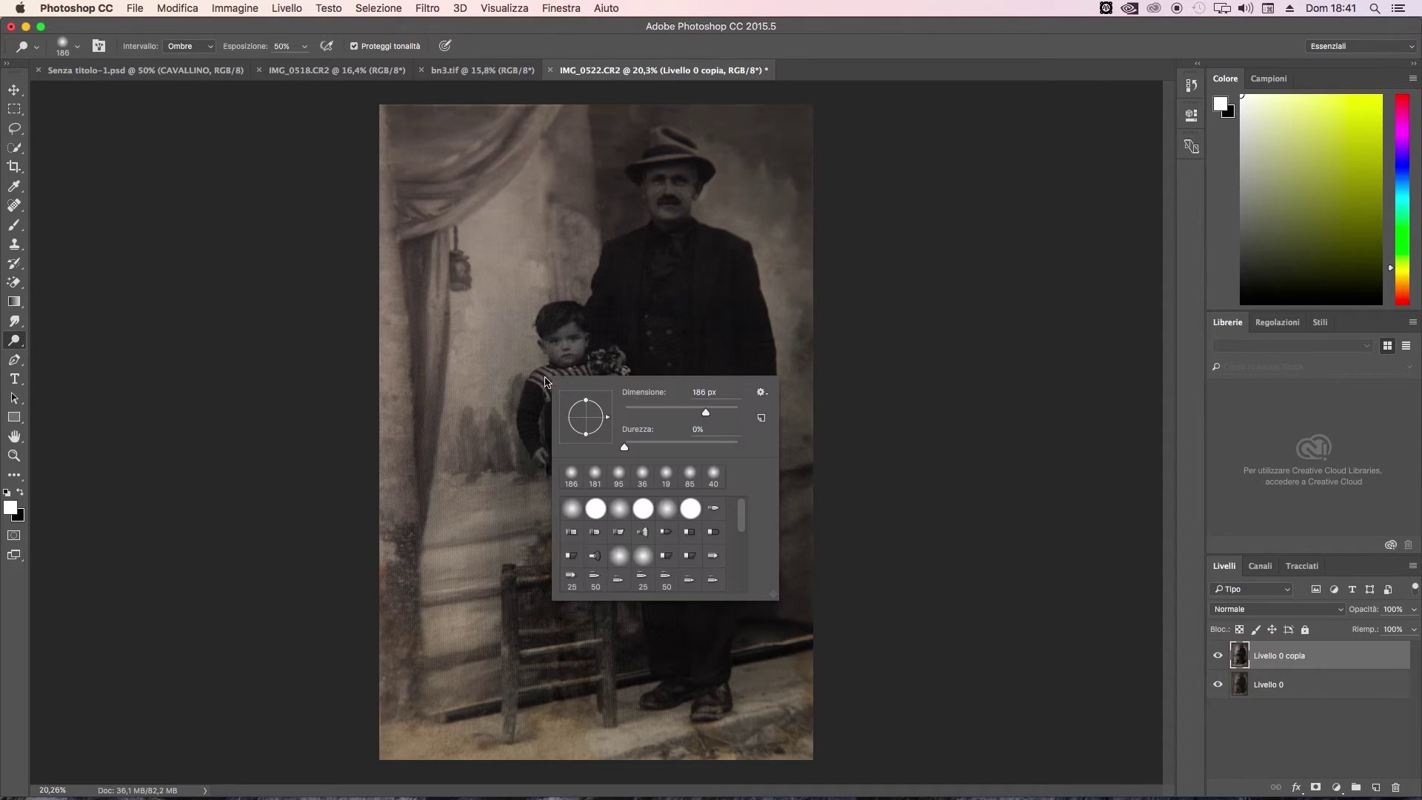
{"action": "left_click_drag", "start_coordinate": [641, 445], "coordinate": [669, 447]}
{"action": "left_click", "coordinate": [546, 382]}
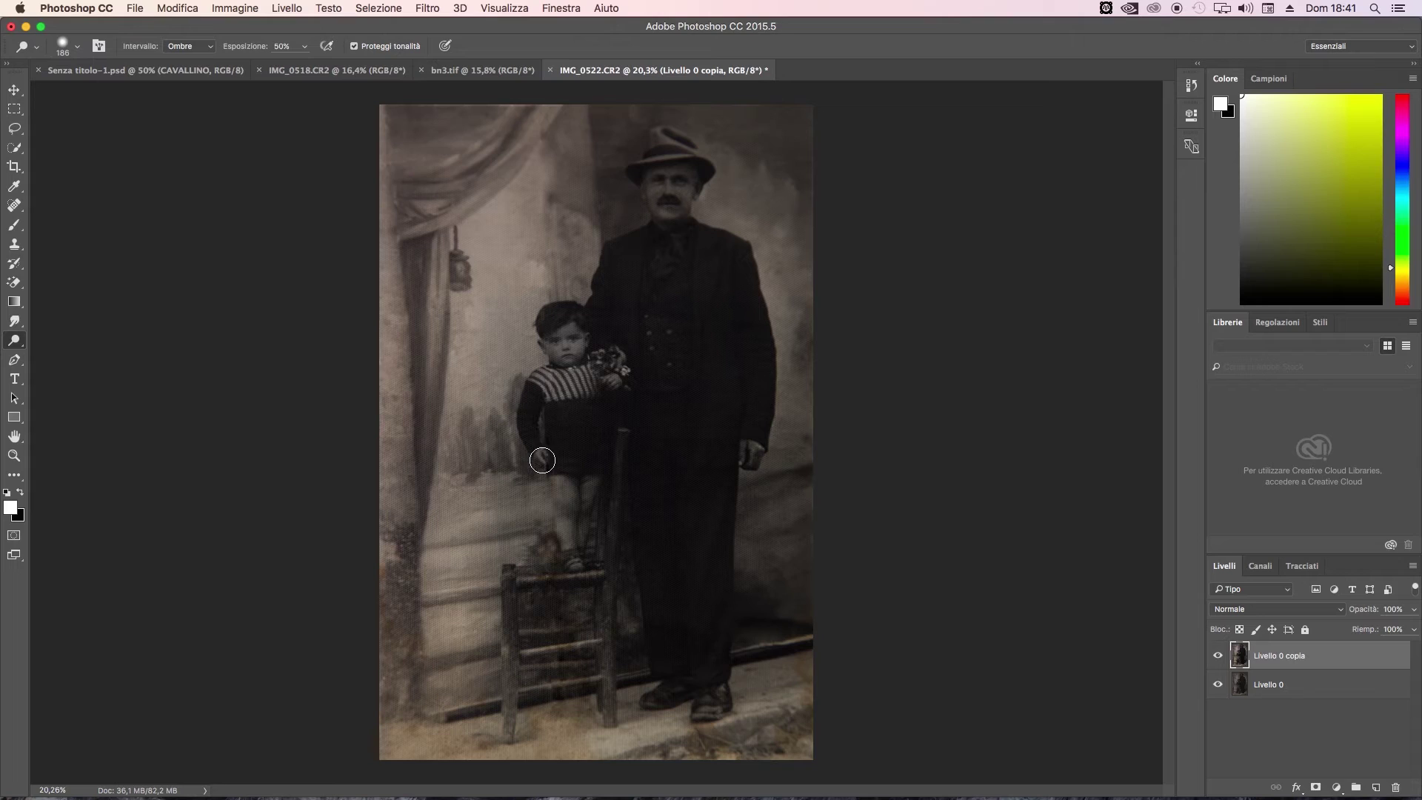
{"action": "right_click", "coordinate": [542, 459]}
{"action": "left_click", "coordinate": [666, 491]}
{"action": "left_click", "coordinate": [542, 453]}
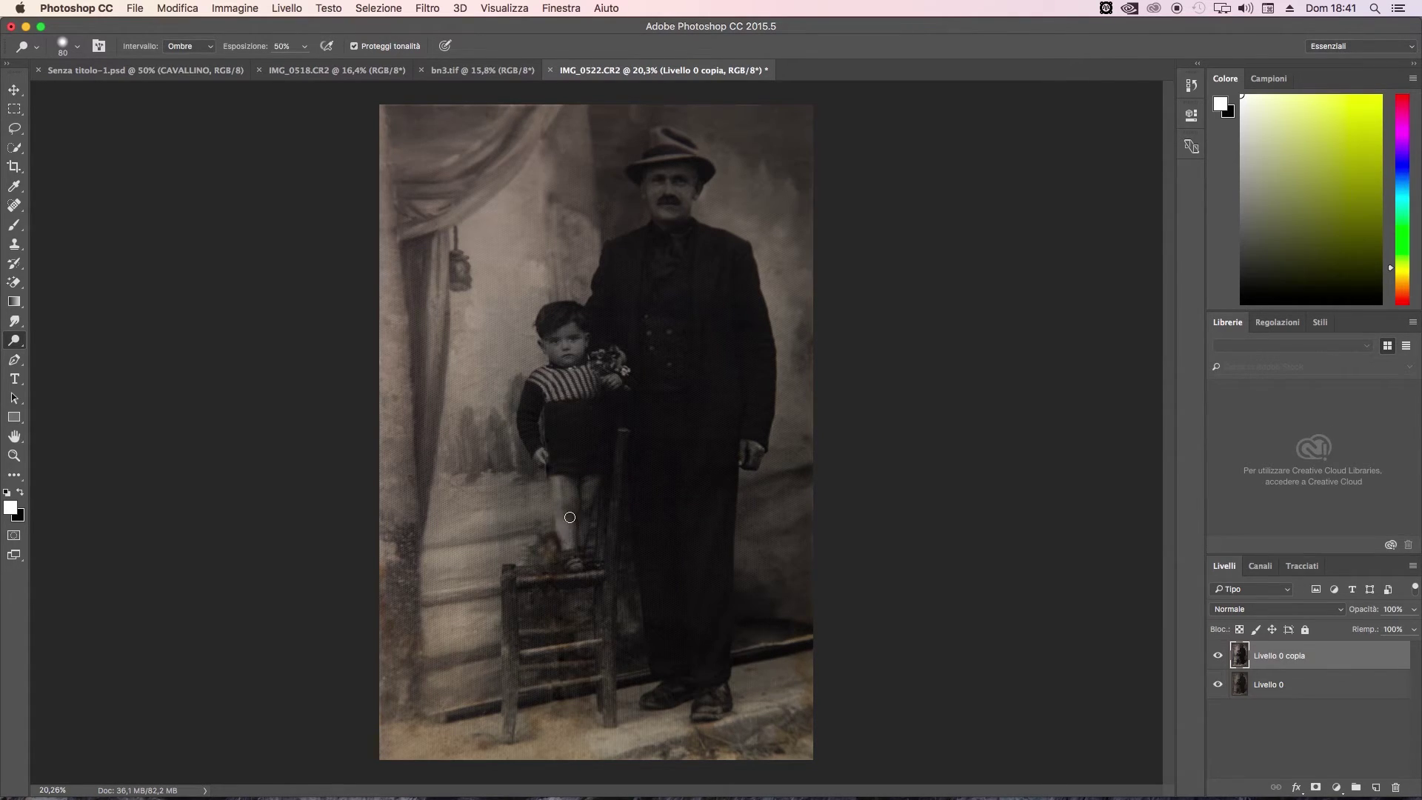
{"action": "left_click_drag", "start_coordinate": [570, 517], "coordinate": [570, 484]}
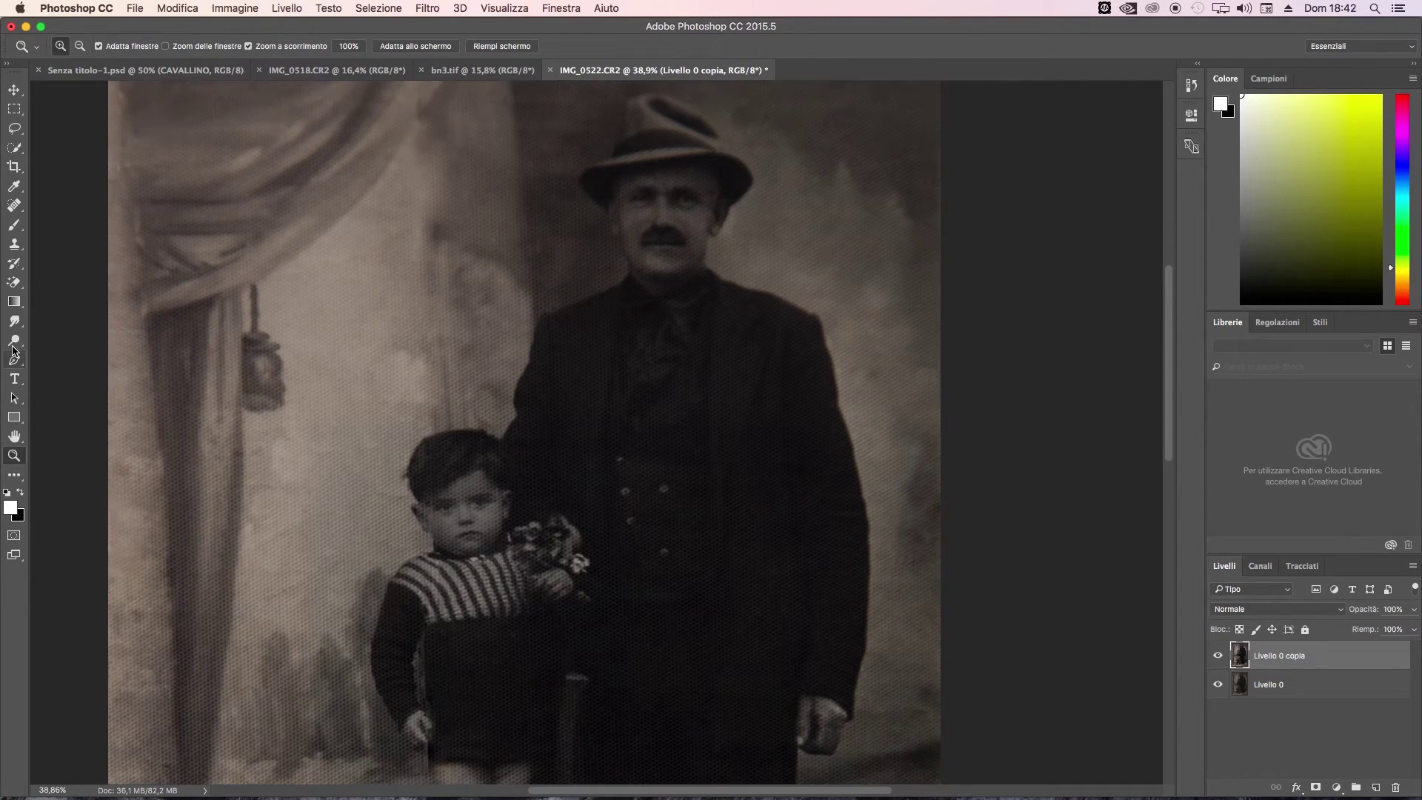
Set the Dodge brush to 165 px, undo the first stroke, and lower Exposure to 36%
{"action": "right_click", "coordinate": [14, 350]}
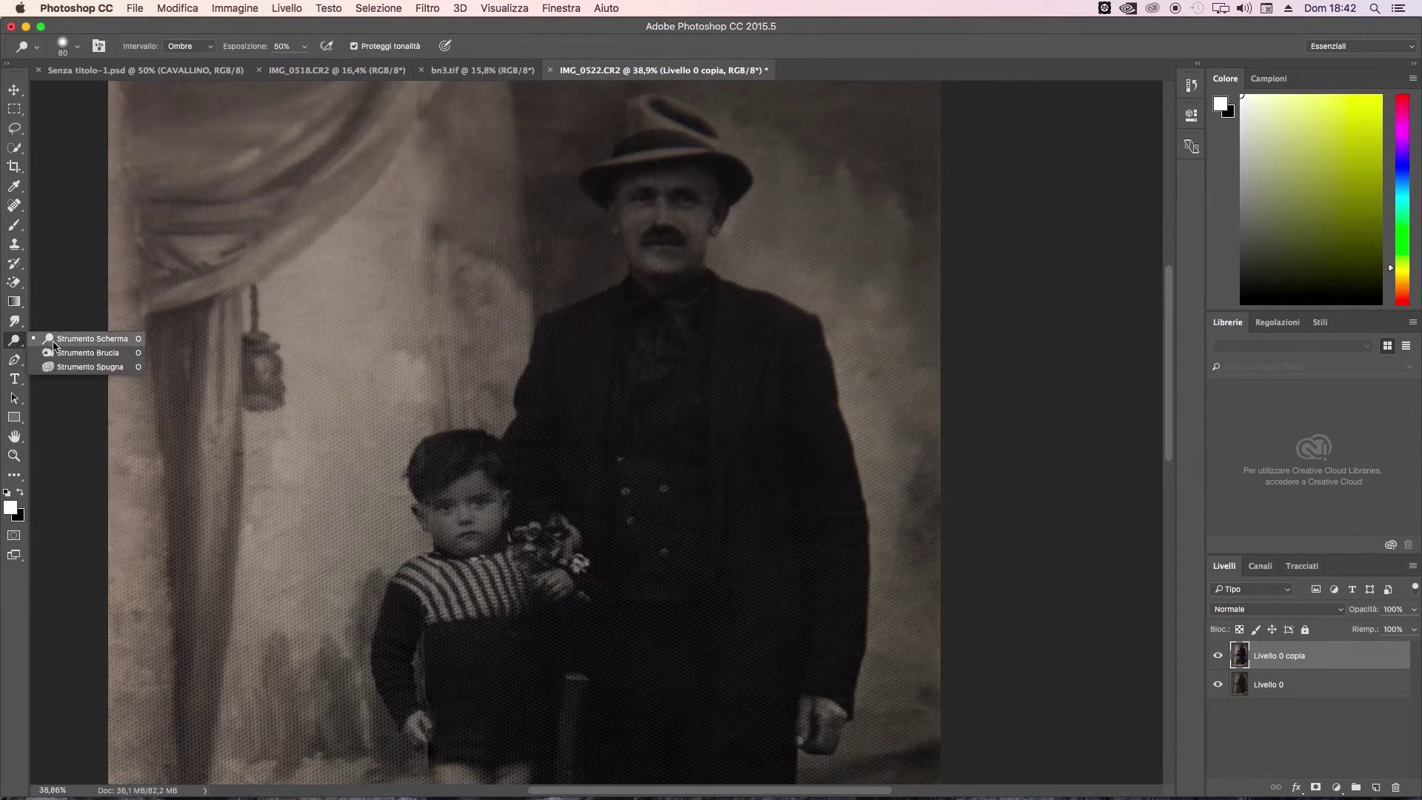
{"action": "left_click", "coordinate": [59, 338]}
{"action": "right_click", "coordinate": [674, 194]}
{"action": "left_click_drag", "start_coordinate": [809, 229], "coordinate": [824, 228]}
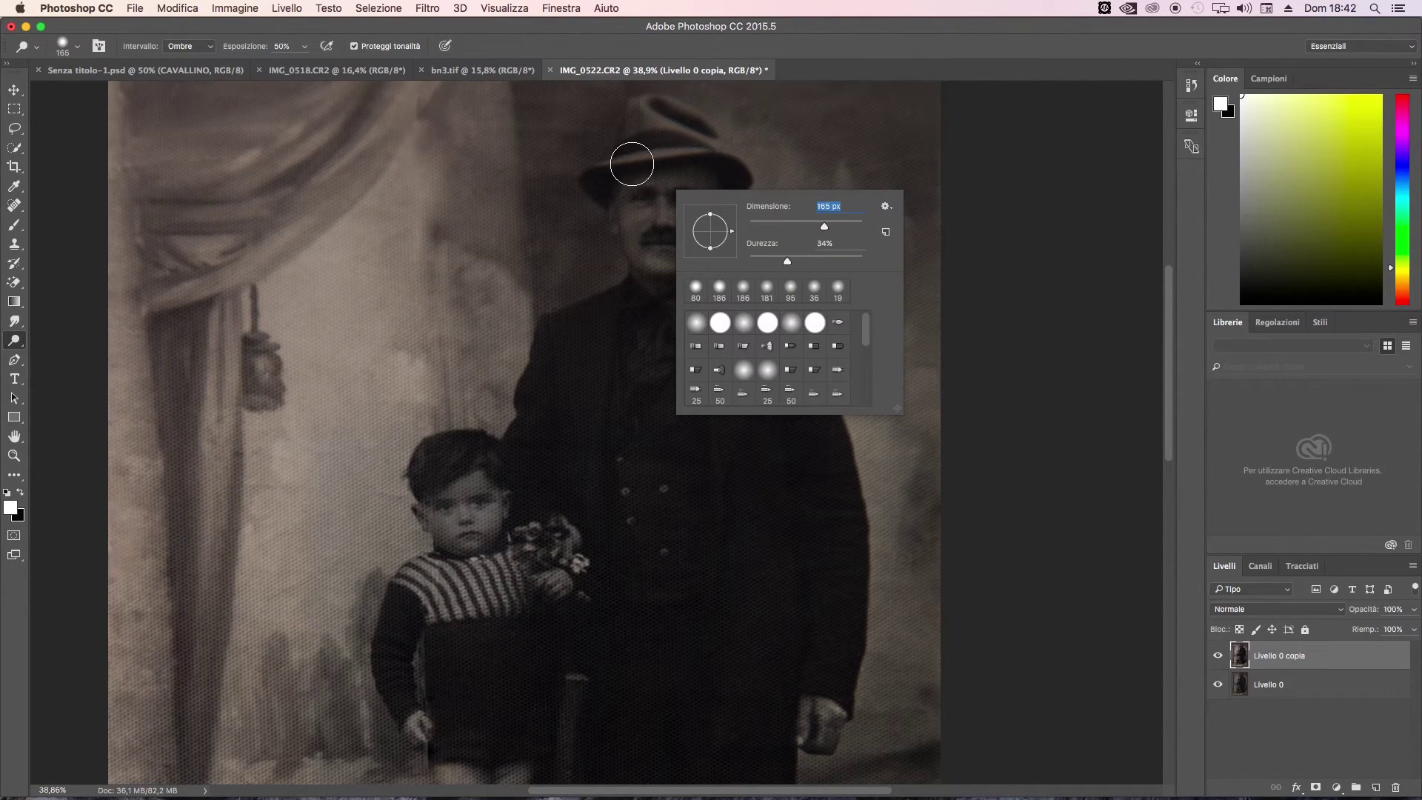
{"action": "left_click", "coordinate": [637, 178]}
{"action": "key", "text": "super+z"}
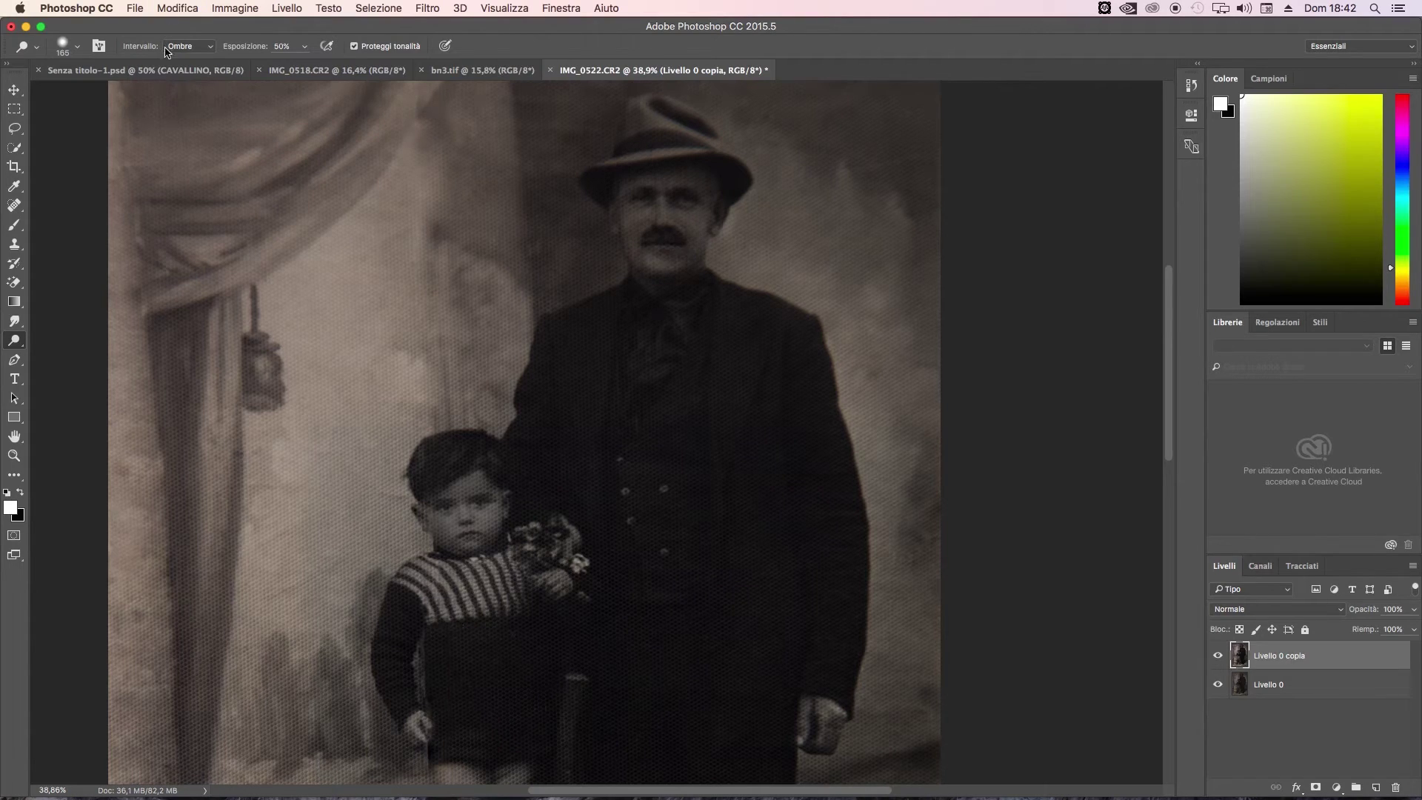
{"action": "left_click_drag", "start_coordinate": [305, 49], "coordinate": [293, 64]}
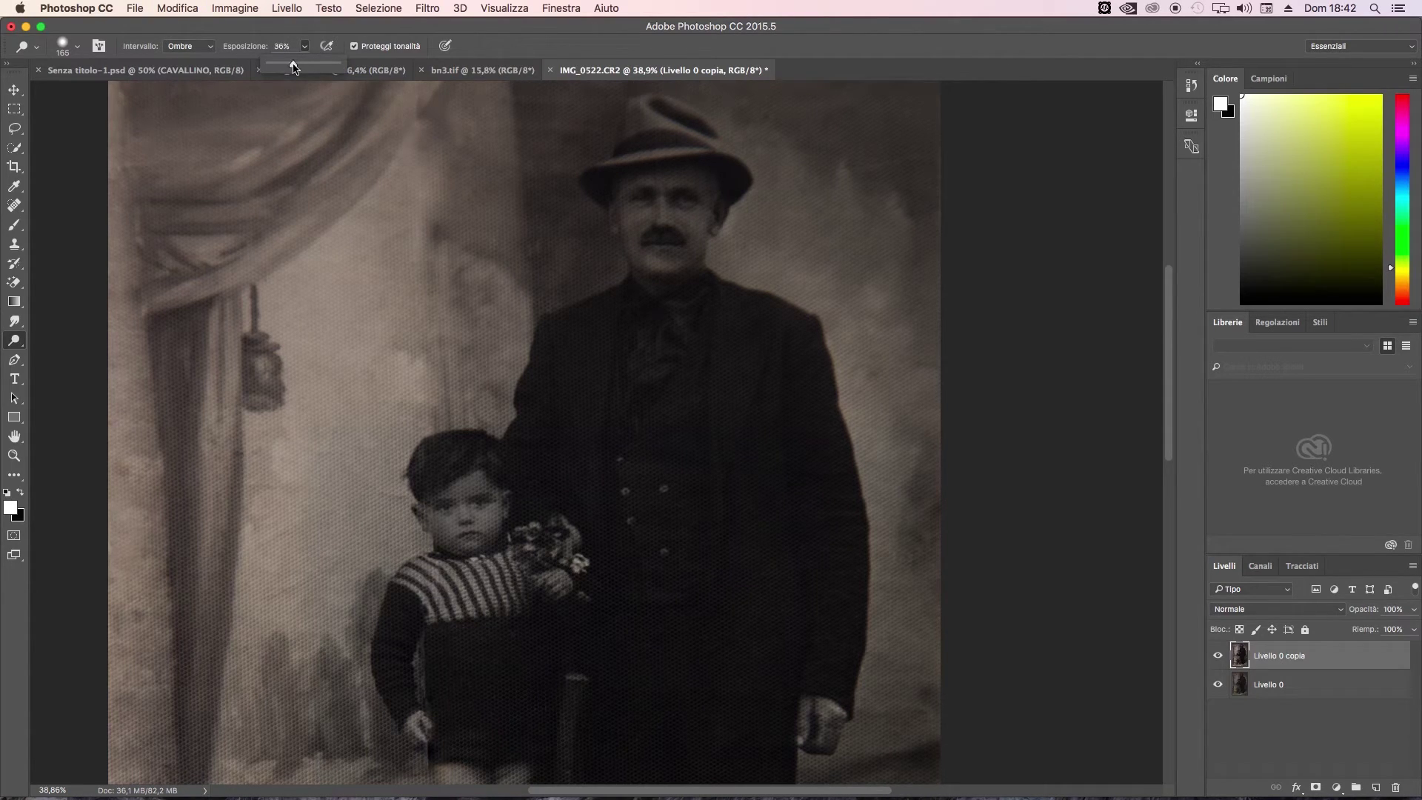
{"action": "left_click", "coordinate": [603, 184]}
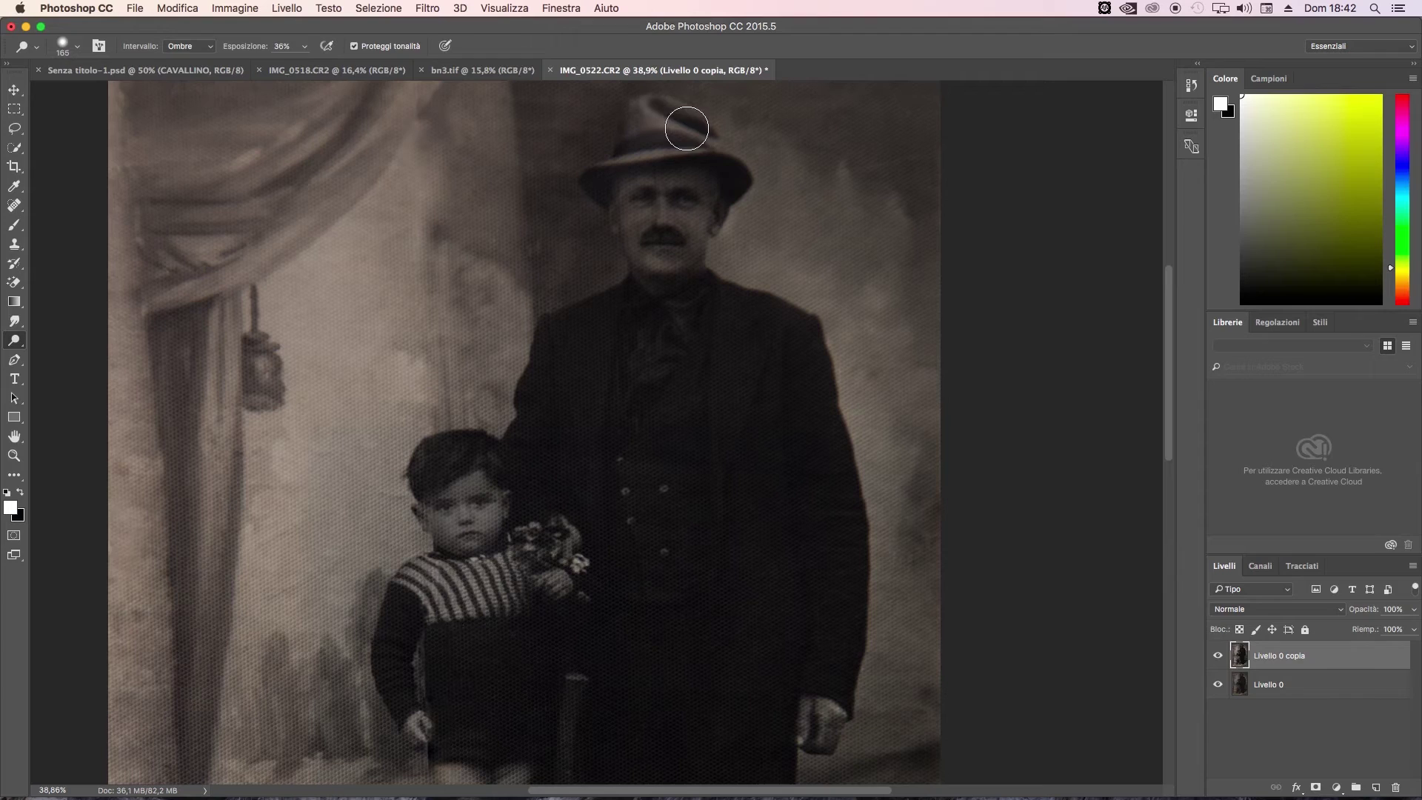
Dodge the man's eyes, nose, mouth and chin, then zoom out and compare with the original
{"action": "left_click_drag", "start_coordinate": [697, 178], "coordinate": [637, 191]}
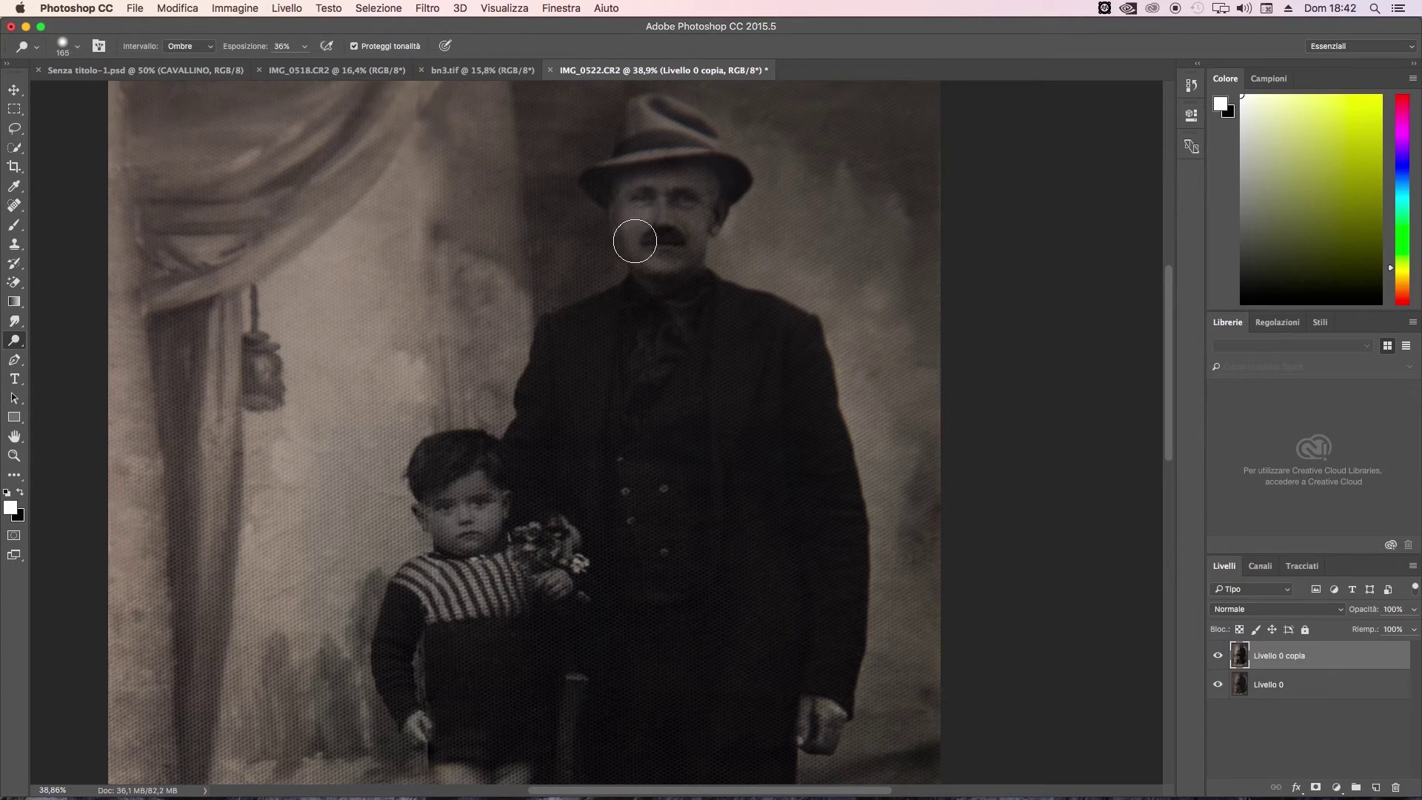
{"action": "mouse_move", "coordinate": [659, 269]}
{"action": "left_mouse_down"}
{"action": "mouse_move", "coordinate": [679, 216]}
{"action": "mouse_move", "coordinate": [657, 254]}
{"action": "mouse_move", "coordinate": [705, 197]}
{"action": "left_mouse_up"}
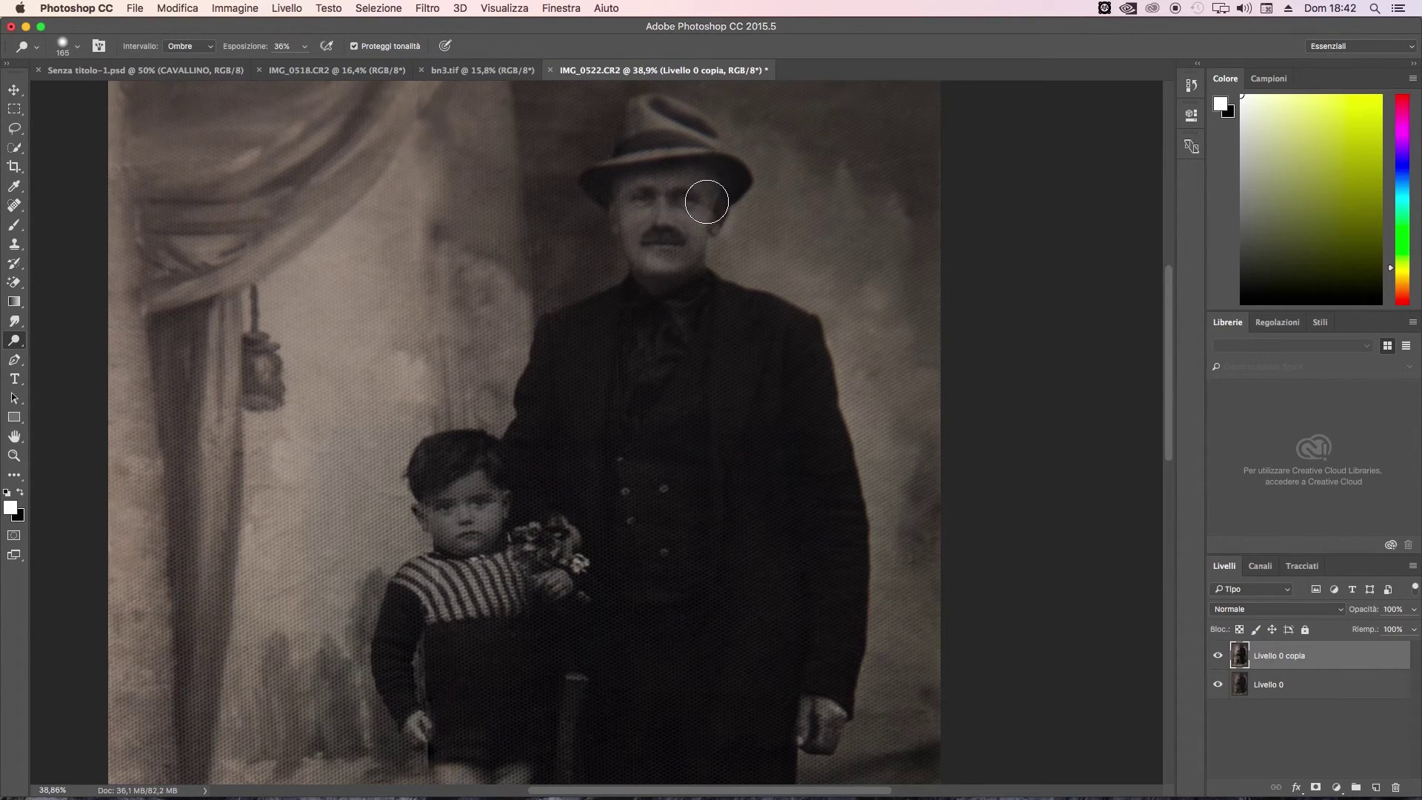
{"action": "left_click", "coordinate": [14, 456]}
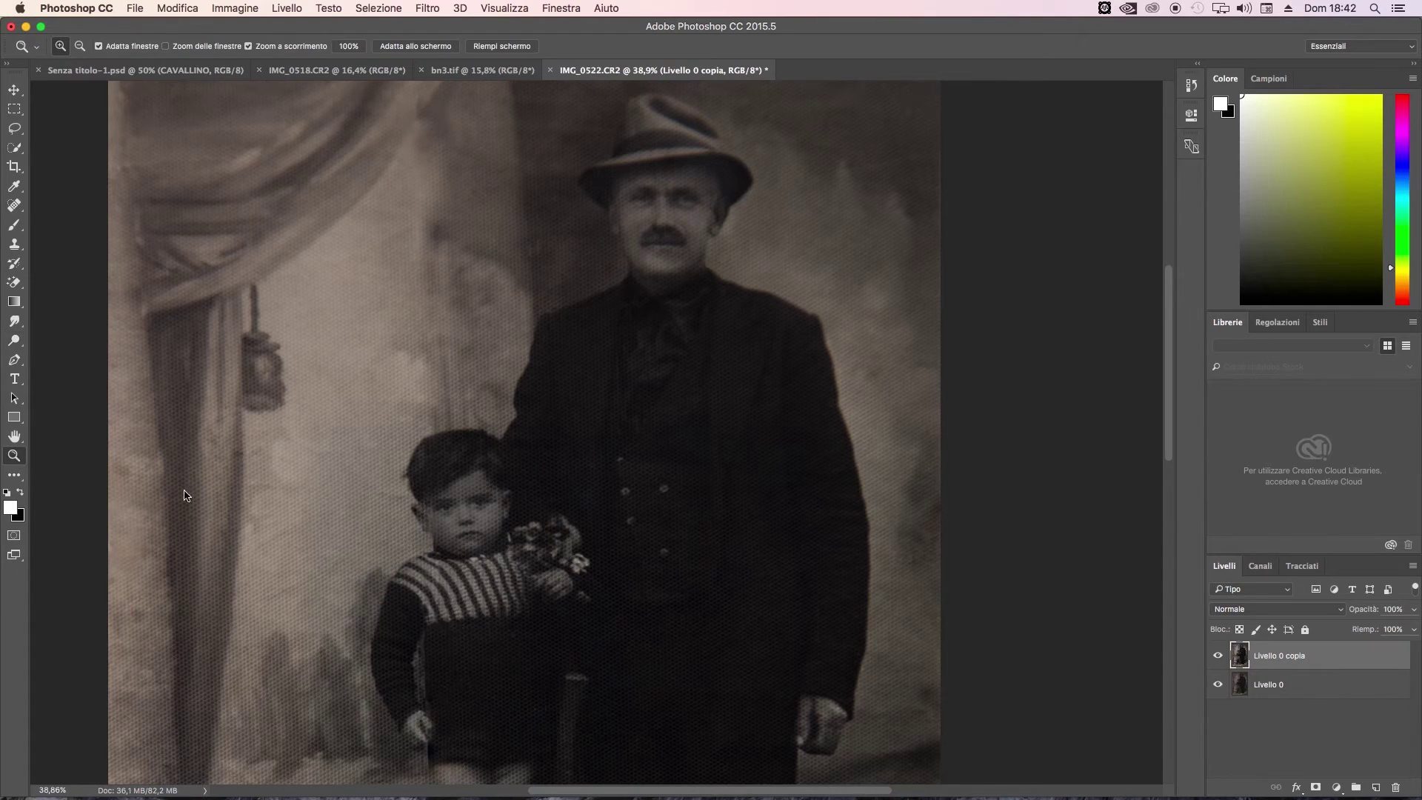
{"action": "left_click_drag", "start_coordinate": [375, 512], "coordinate": [302, 528]}
{"action": "left_click_drag", "start_coordinate": [720, 483], "coordinate": [729, 485]}
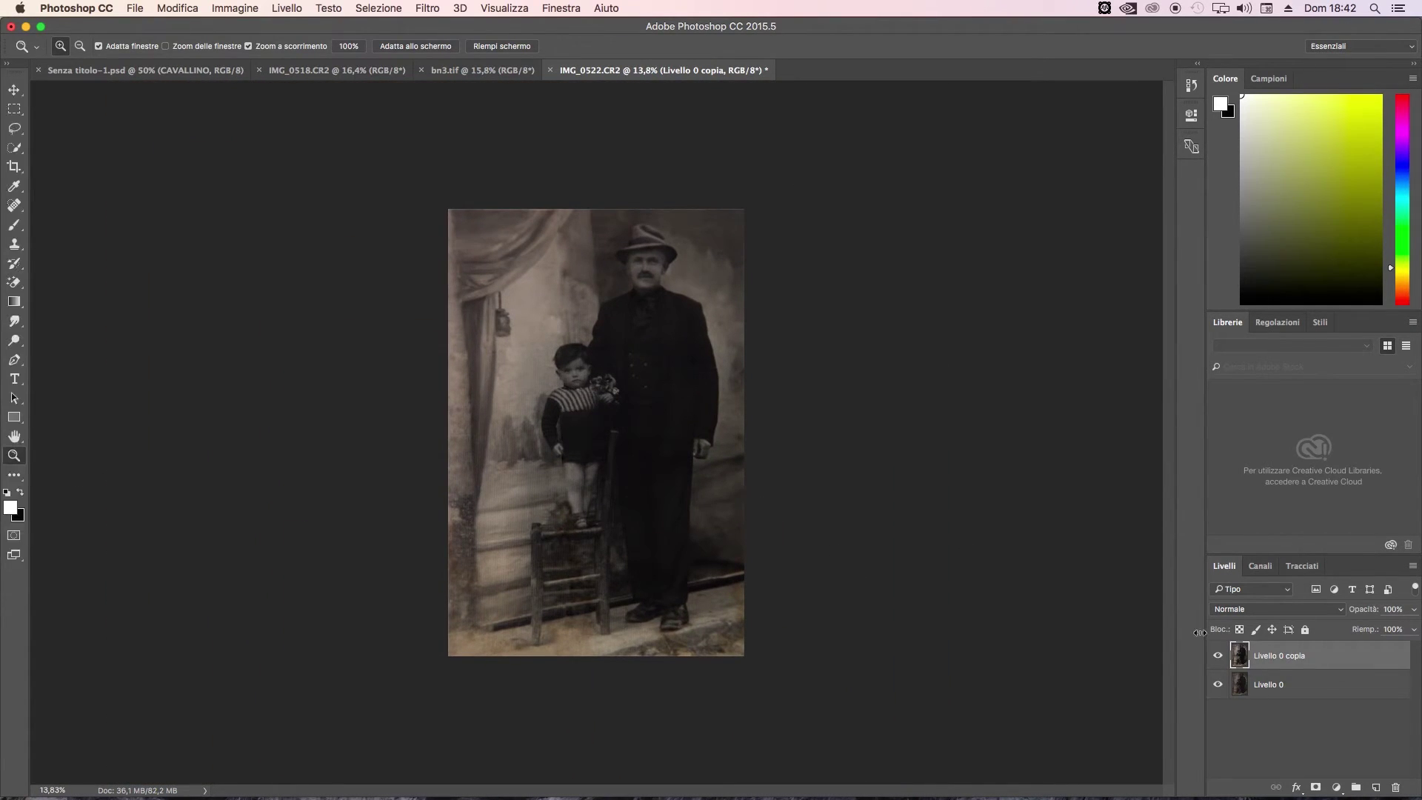
{"action": "left_click", "coordinate": [1218, 654]}
{"action": "left_click", "coordinate": [687, 265]}
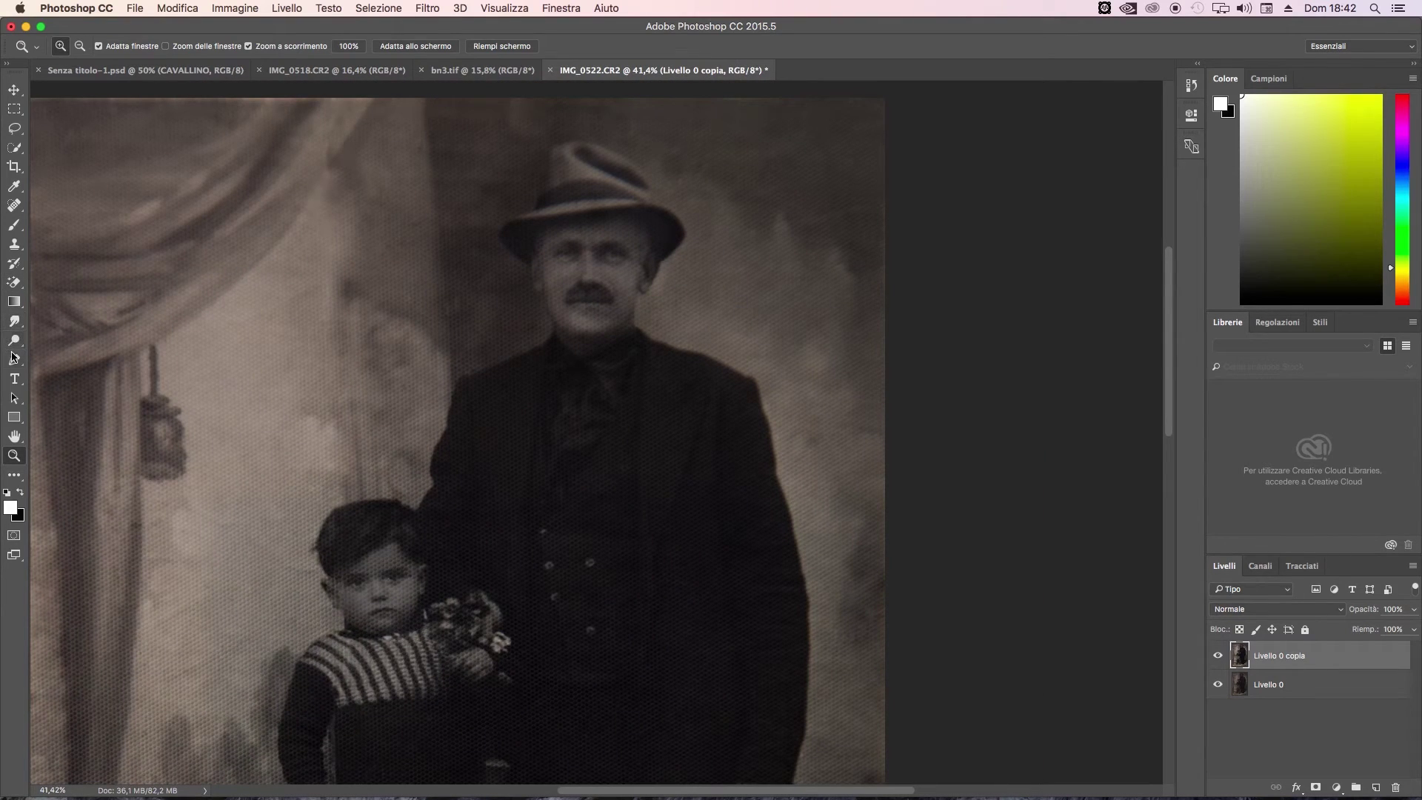
Burn the shadows in the background right of the man's face at 23% exposure
{"action": "left_click_drag", "start_coordinate": [13, 340], "coordinate": [67, 350]}
{"action": "left_click", "coordinate": [188, 46]}
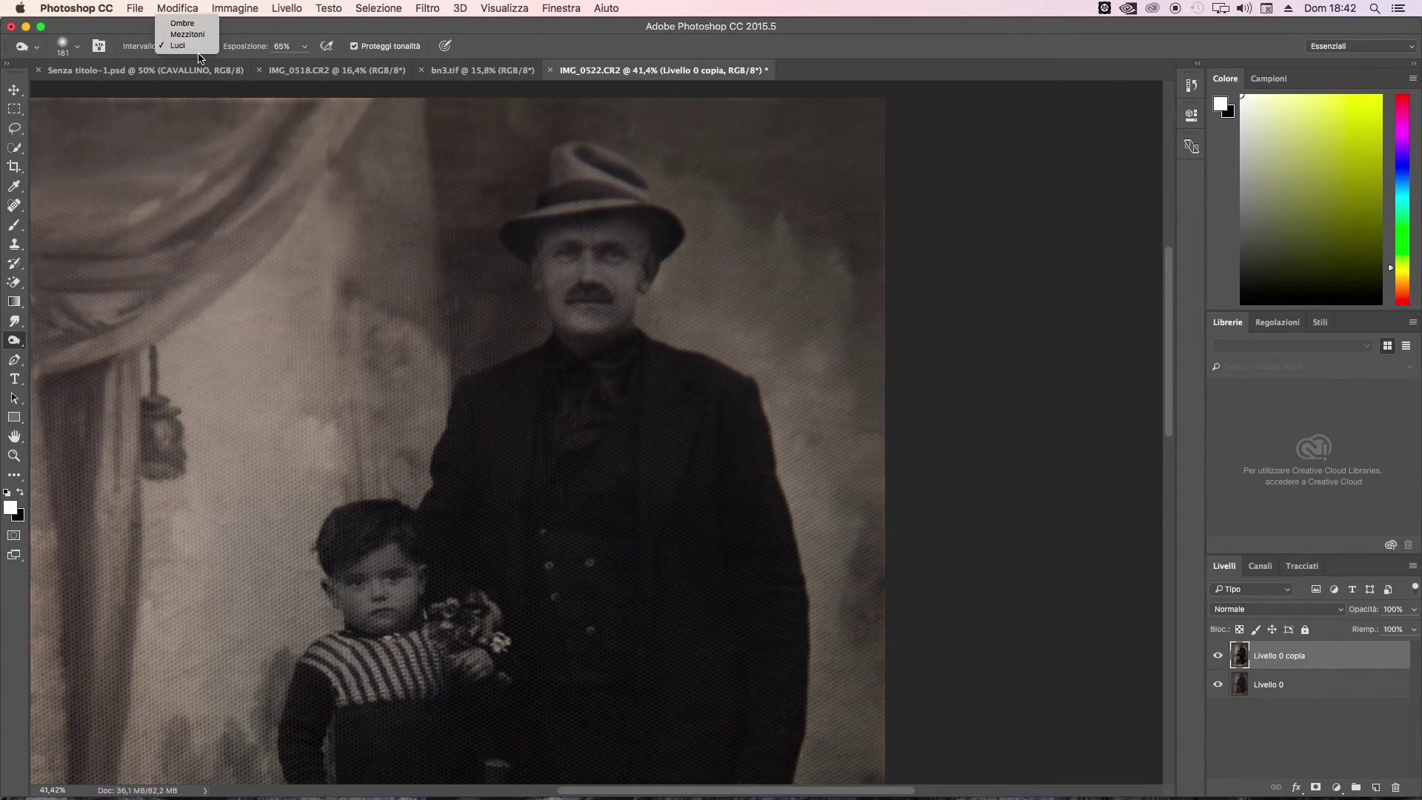
{"action": "left_click", "coordinate": [182, 21]}
{"action": "left_click_drag", "start_coordinate": [730, 301], "coordinate": [704, 293]}
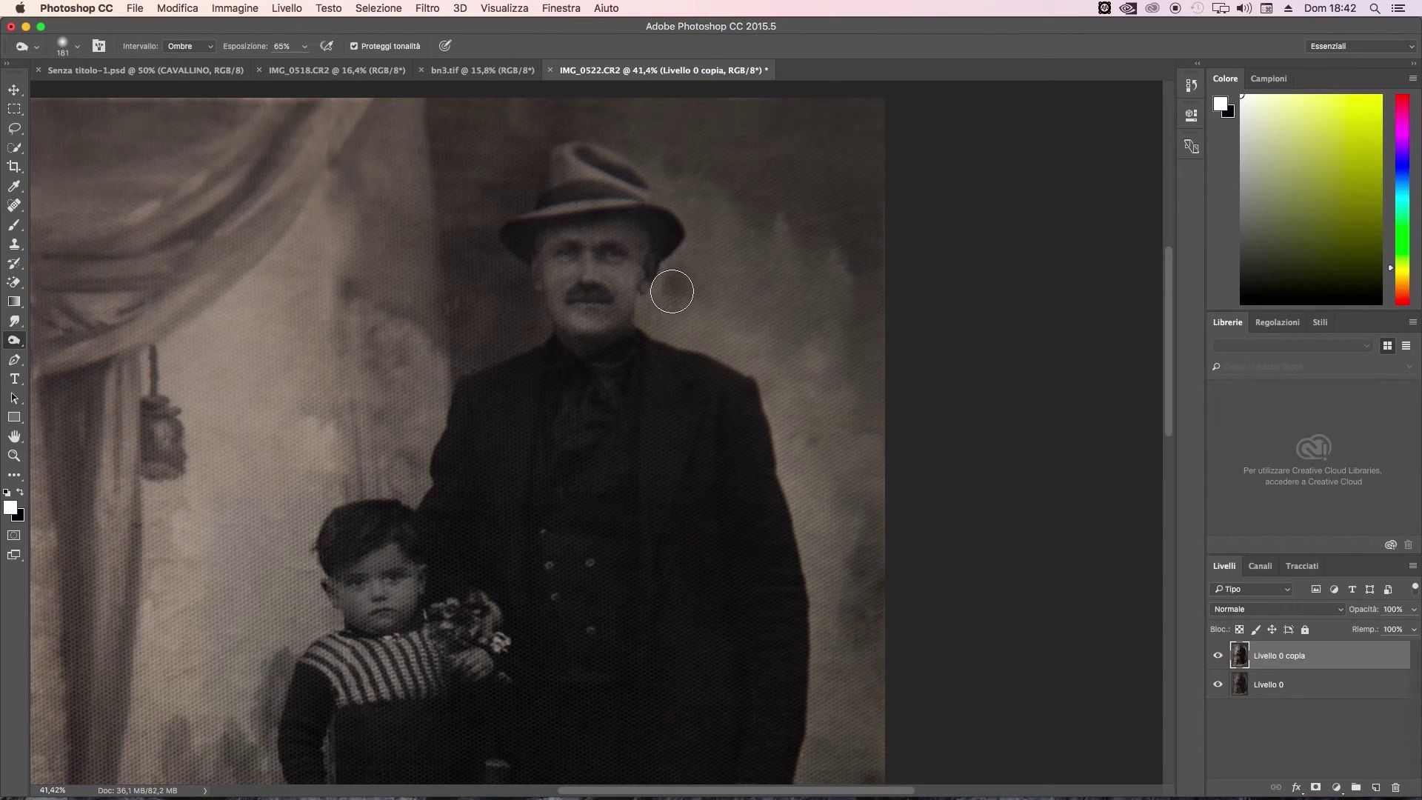
{"action": "left_click_drag", "start_coordinate": [299, 49], "coordinate": [273, 64]}
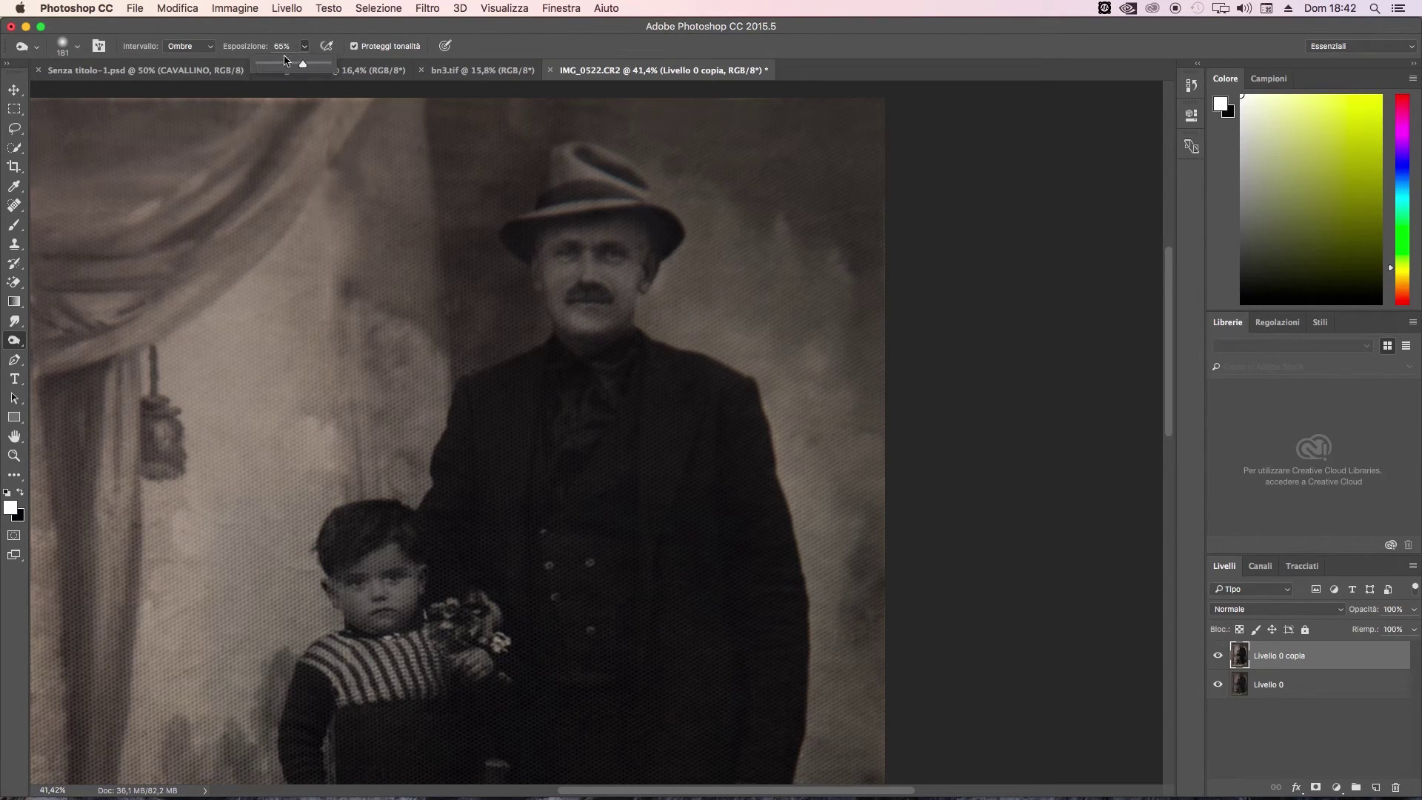
Resize the brush to 58 px, then to 82 px
{"action": "right_click", "coordinate": [734, 304]}
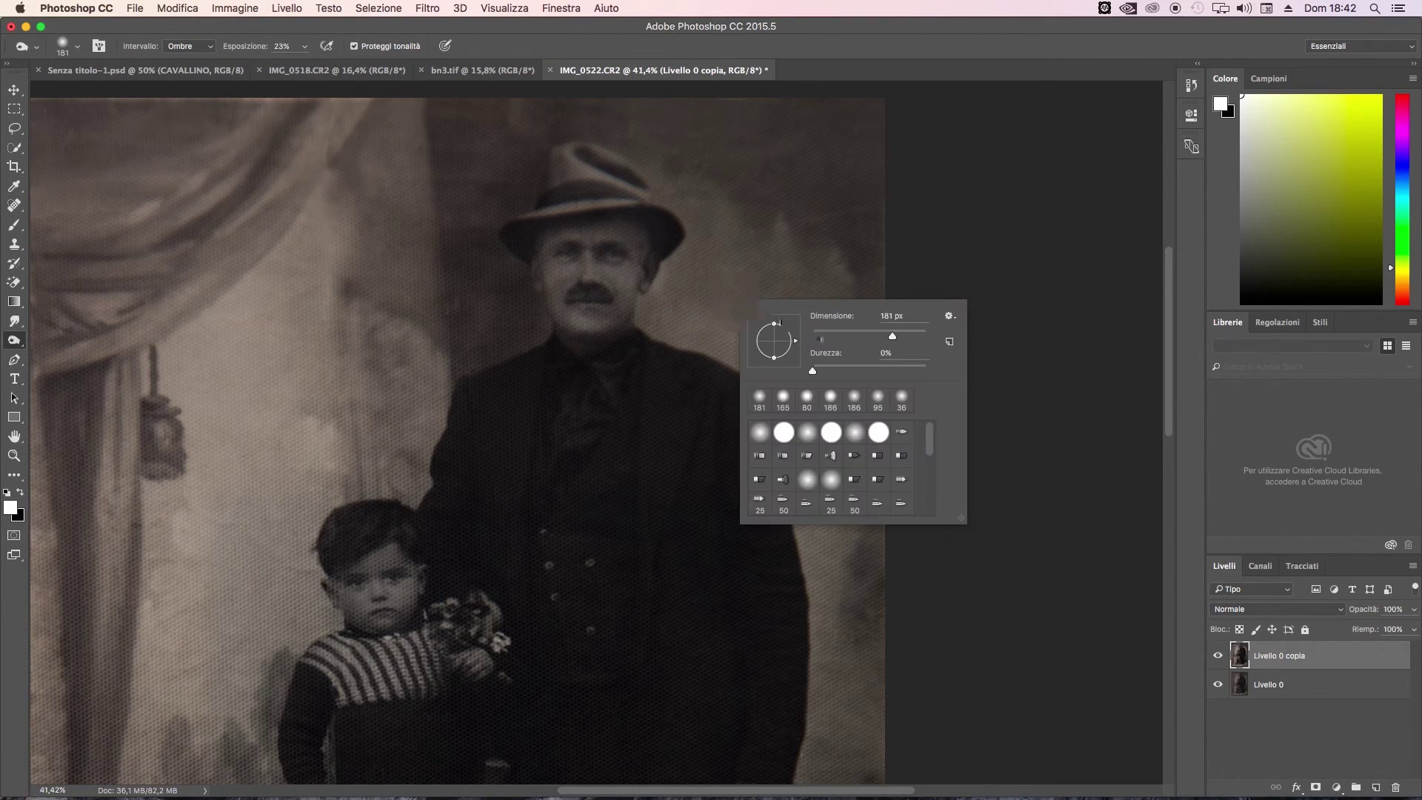
{"action": "left_click_drag", "start_coordinate": [850, 331], "coordinate": [841, 331]}
{"action": "left_click", "coordinate": [664, 268]}
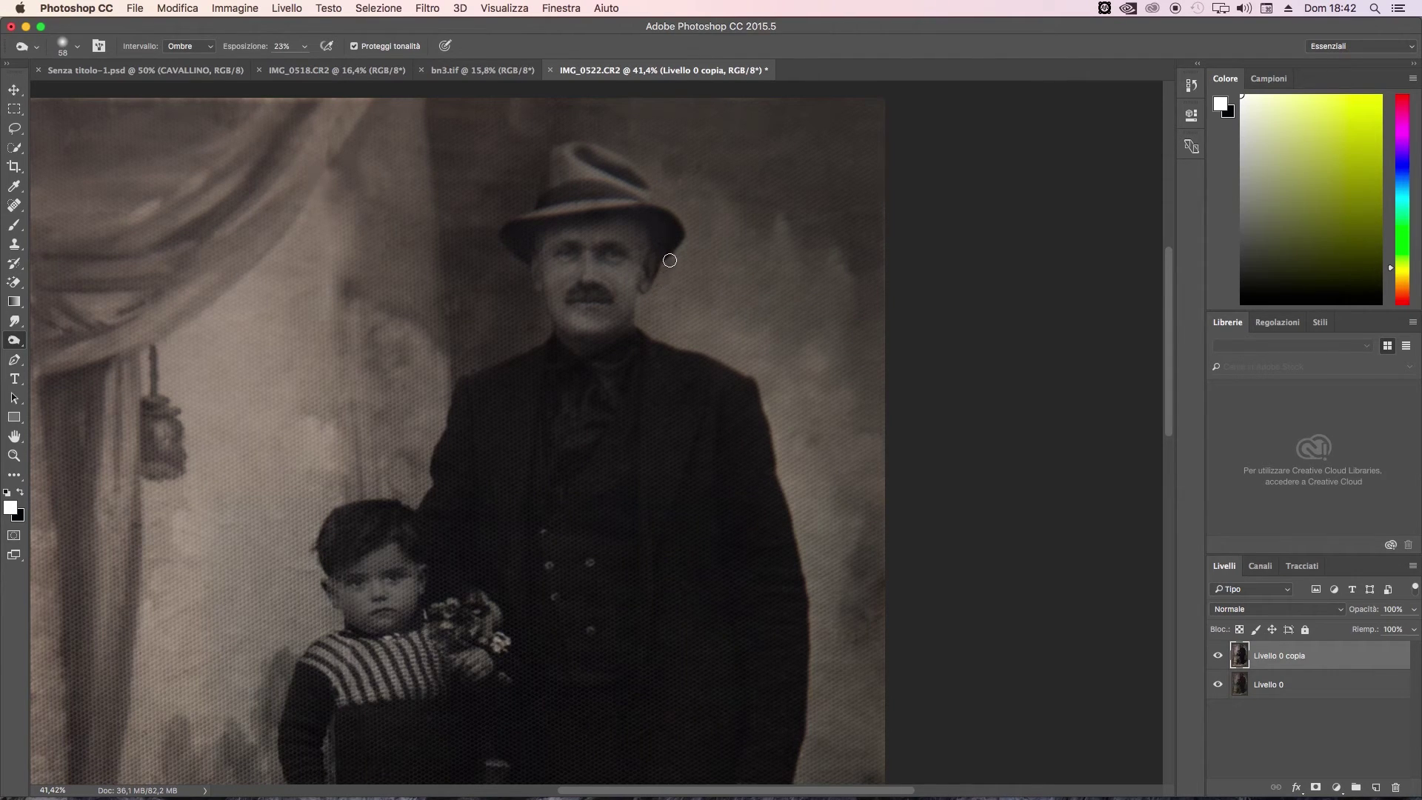
{"action": "right_click", "coordinate": [689, 281]}
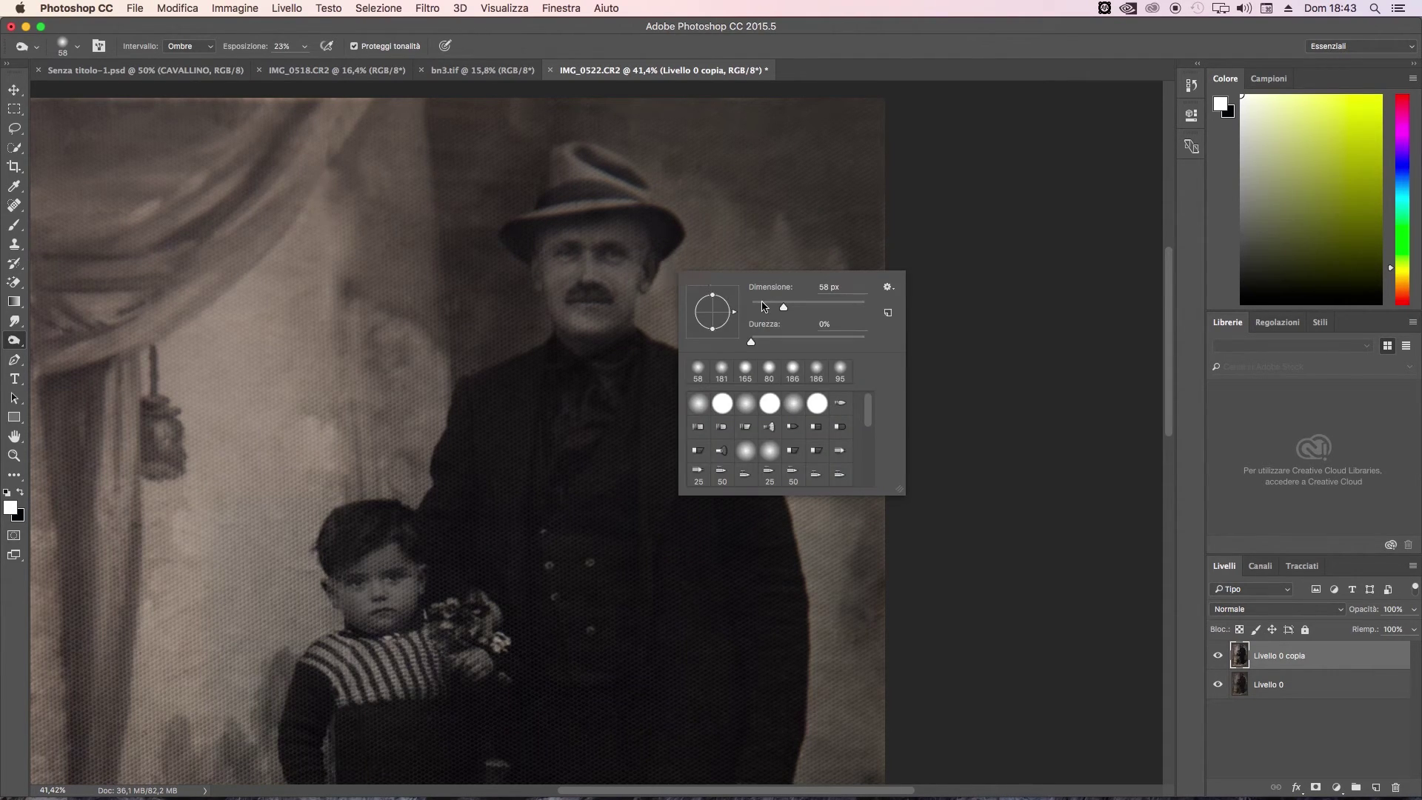
{"action": "left_click_drag", "start_coordinate": [793, 306], "coordinate": [798, 306]}
{"action": "key", "text": "Return"}
Lower the exposure from 15% to 1% and zoom out to the whole photo
{"action": "left_click", "coordinate": [303, 46]}
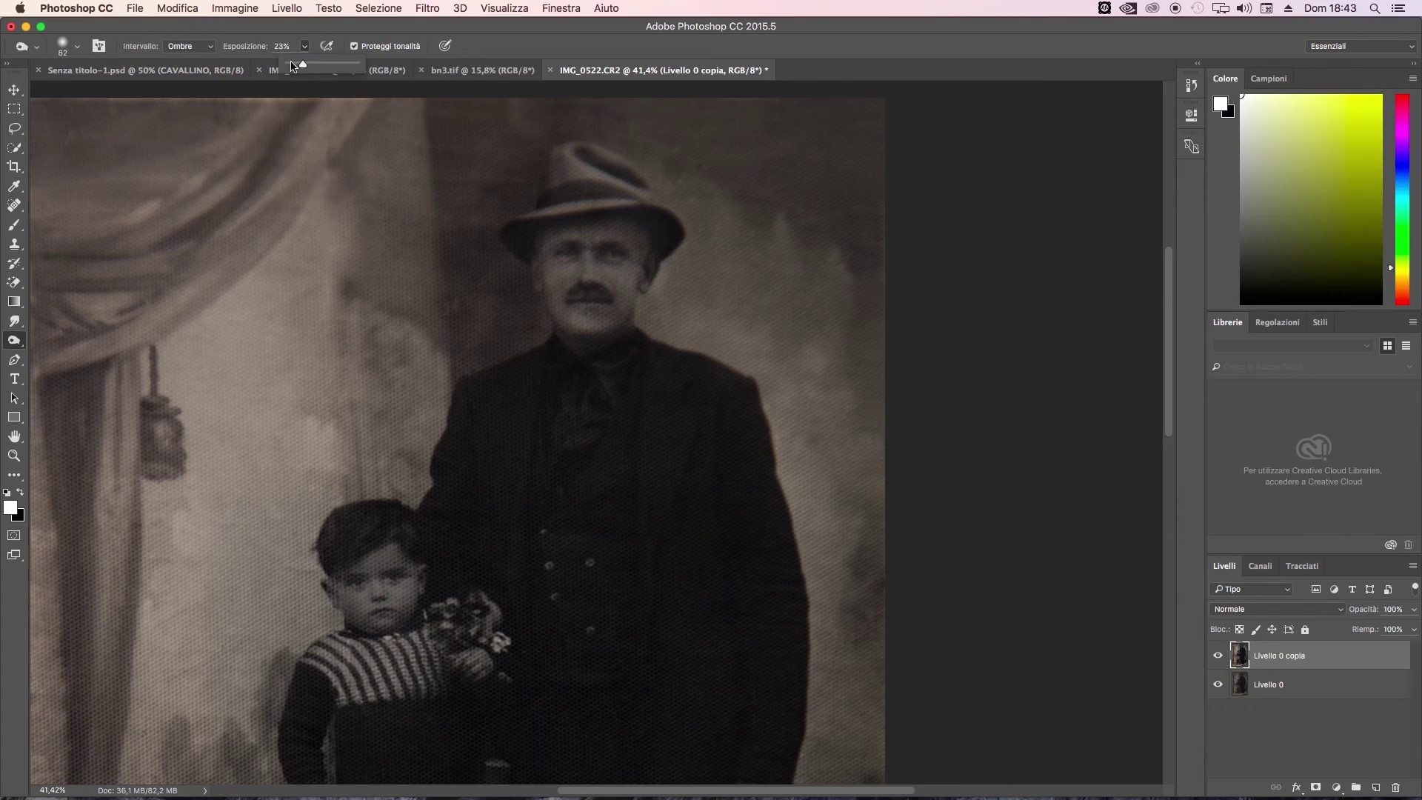
{"action": "left_click_drag", "start_coordinate": [302, 66], "coordinate": [295, 66]}
{"action": "left_click", "coordinate": [662, 268]}
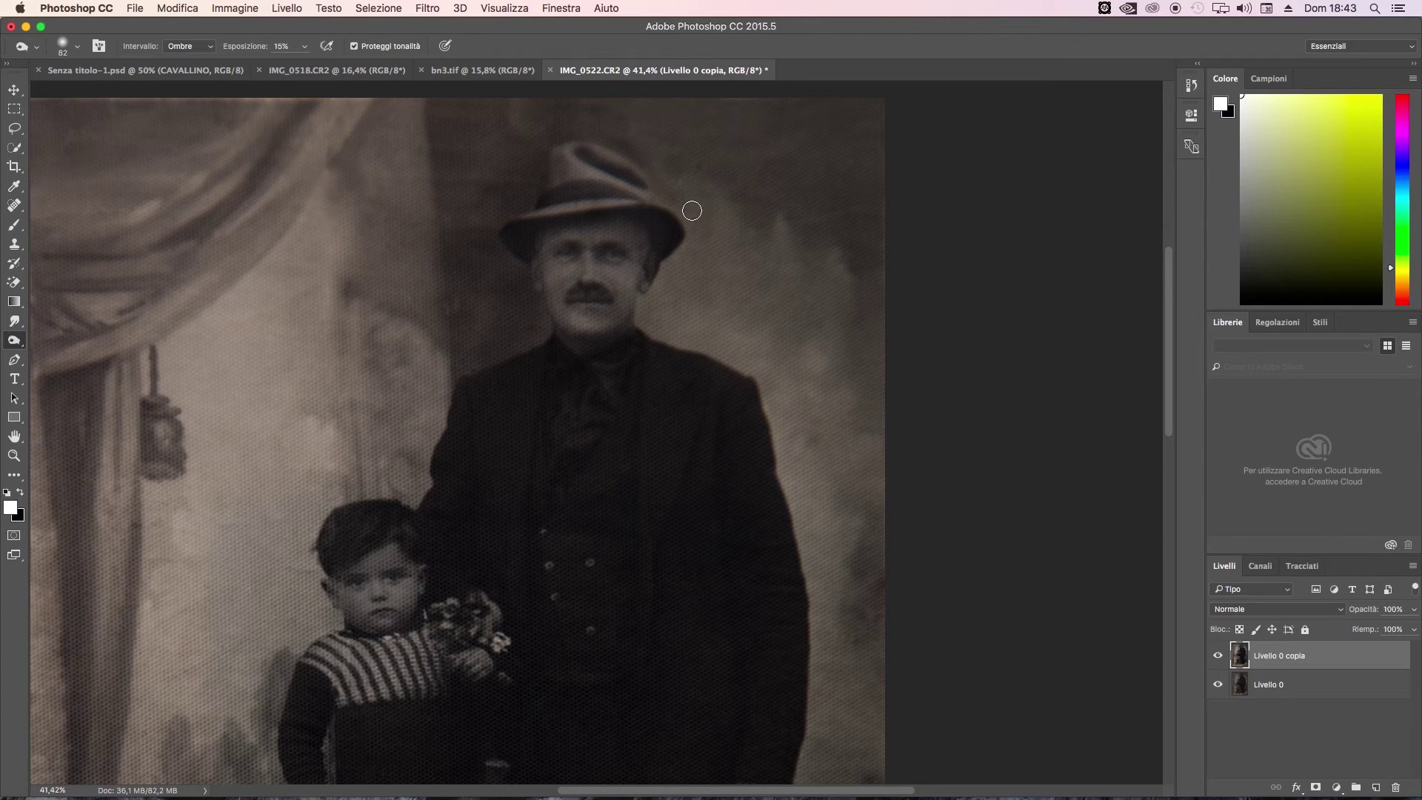
{"action": "left_click", "coordinate": [304, 46]}
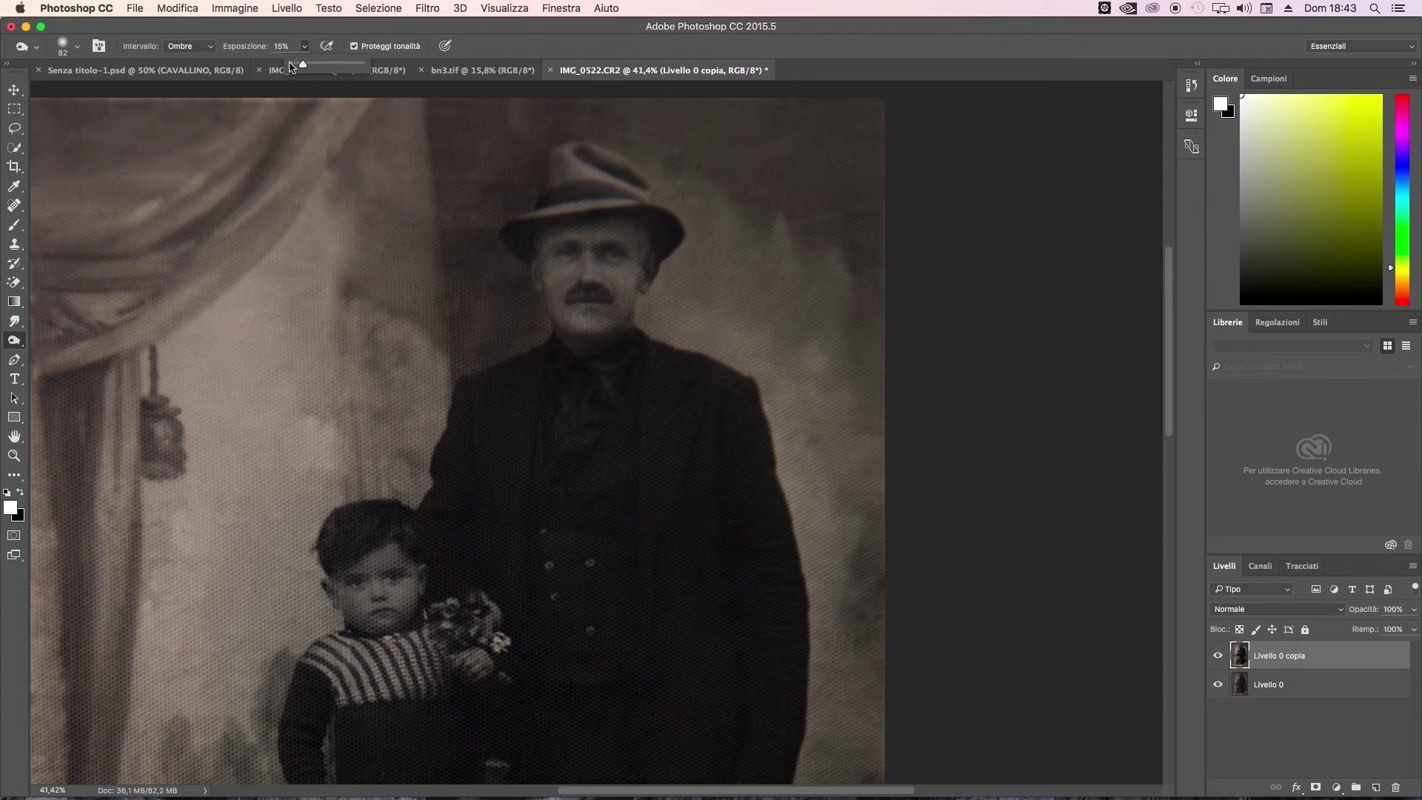
{"action": "left_click", "coordinate": [611, 142]}
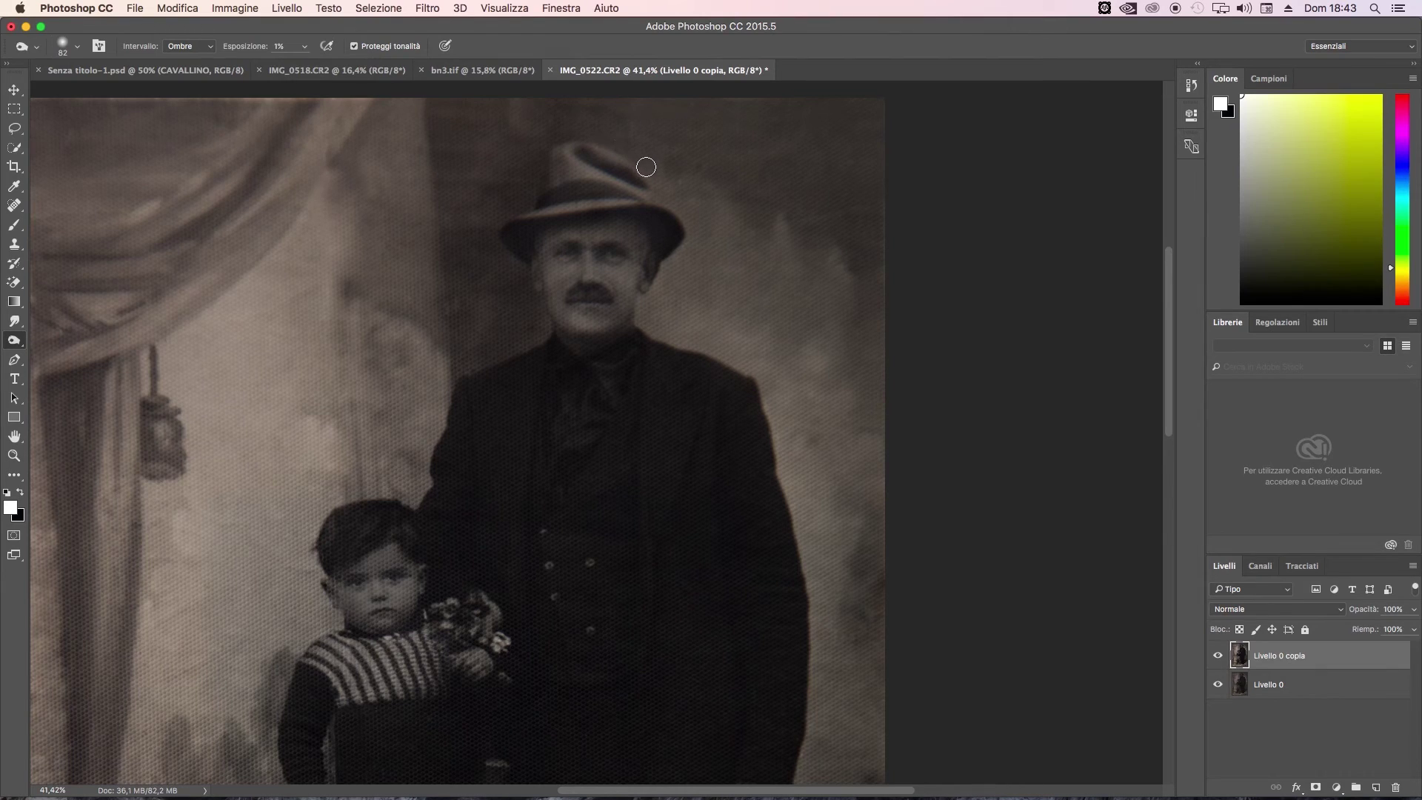
{"action": "left_click", "coordinate": [14, 456]}
{"action": "left_click_drag", "start_coordinate": [266, 420], "coordinate": [216, 420]}
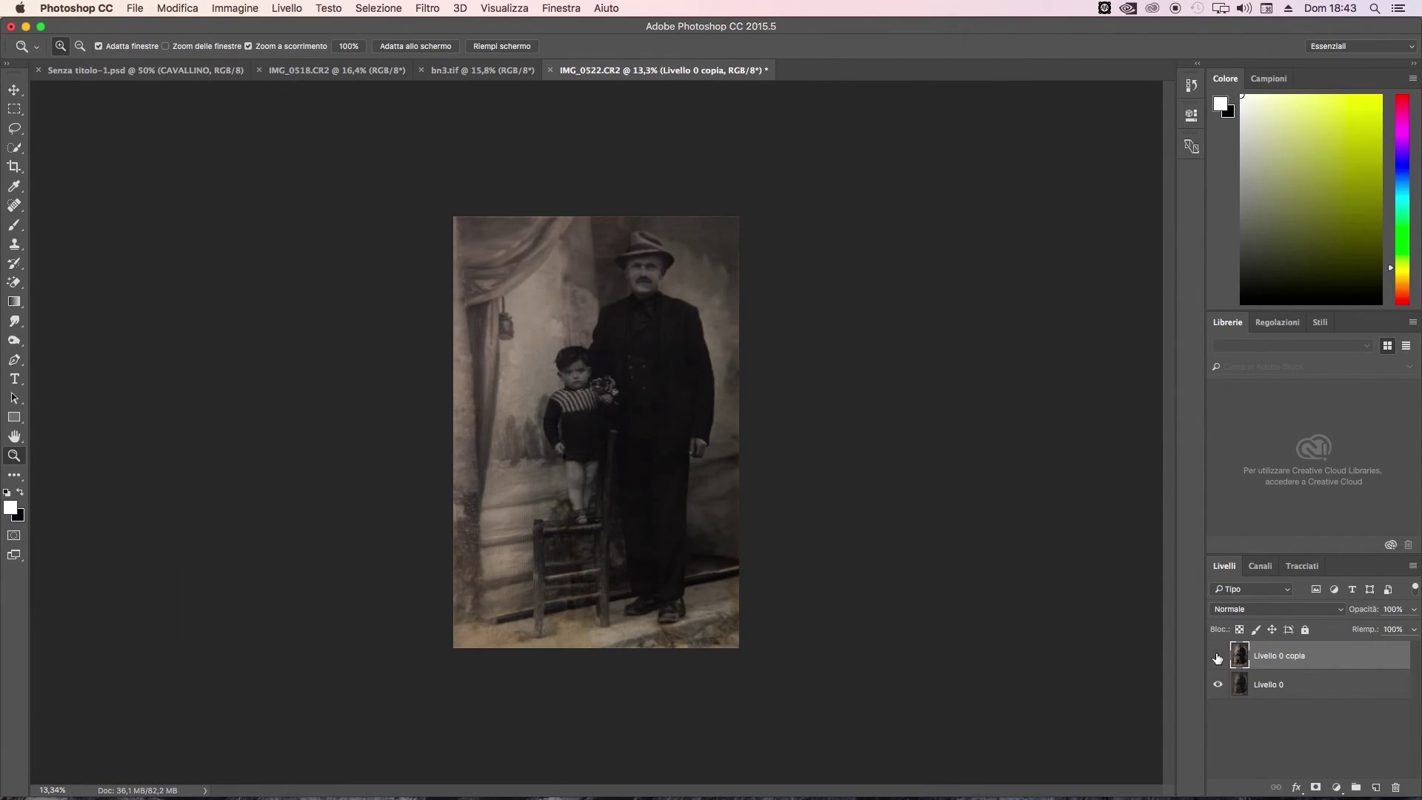
Toggle the retouched layer against the original, then zoom in on the man and child
{"action": "left_click", "coordinate": [1217, 655]}
{"action": "left_click", "coordinate": [1217, 656]}
{"action": "left_click_drag", "start_coordinate": [601, 476], "coordinate": [640, 489]}
Select the Dodge tool and enlarge its brush to 170 px
{"action": "left_click", "coordinate": [14, 340]}
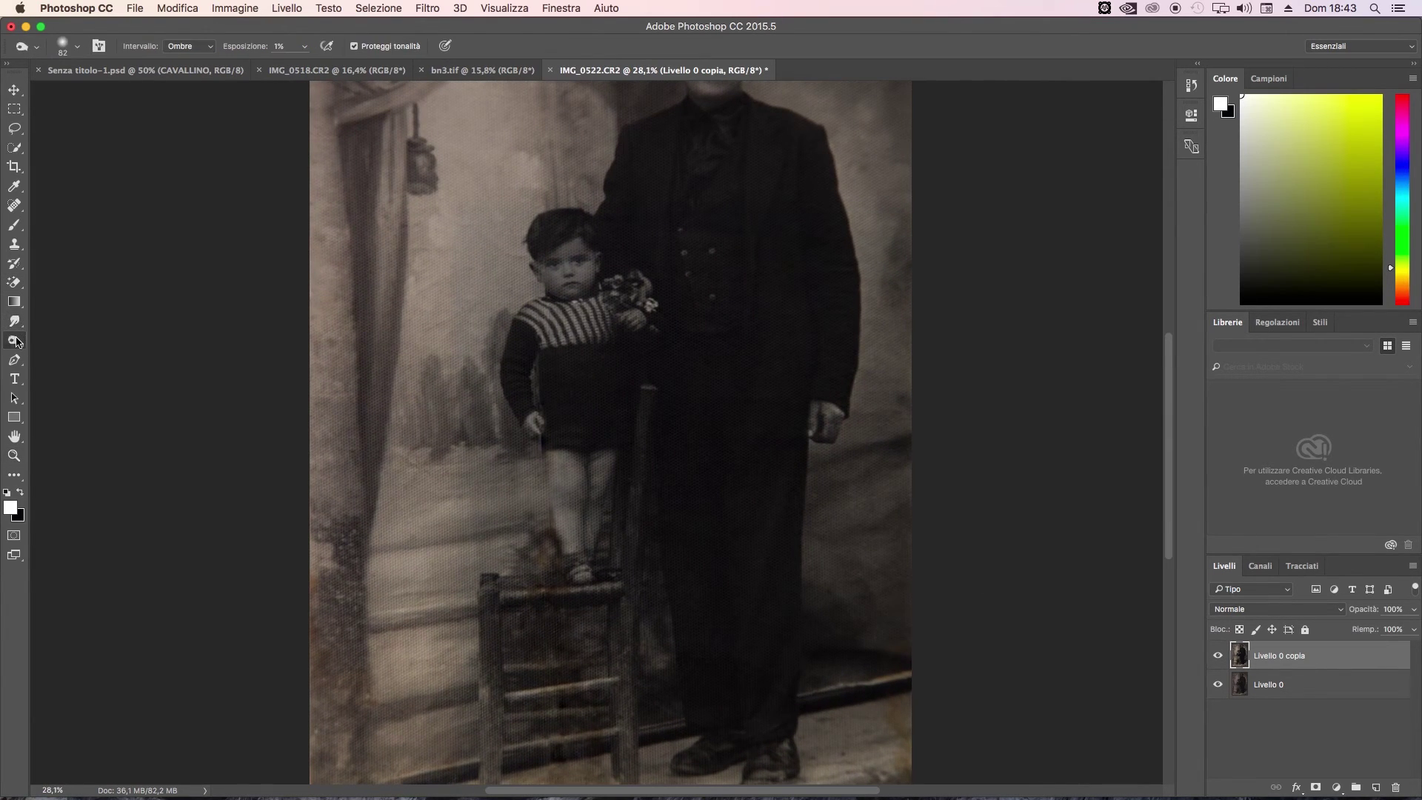
{"action": "right_click", "coordinate": [14, 340]}
{"action": "left_click", "coordinate": [89, 353]}
{"action": "right_click", "coordinate": [510, 493]}
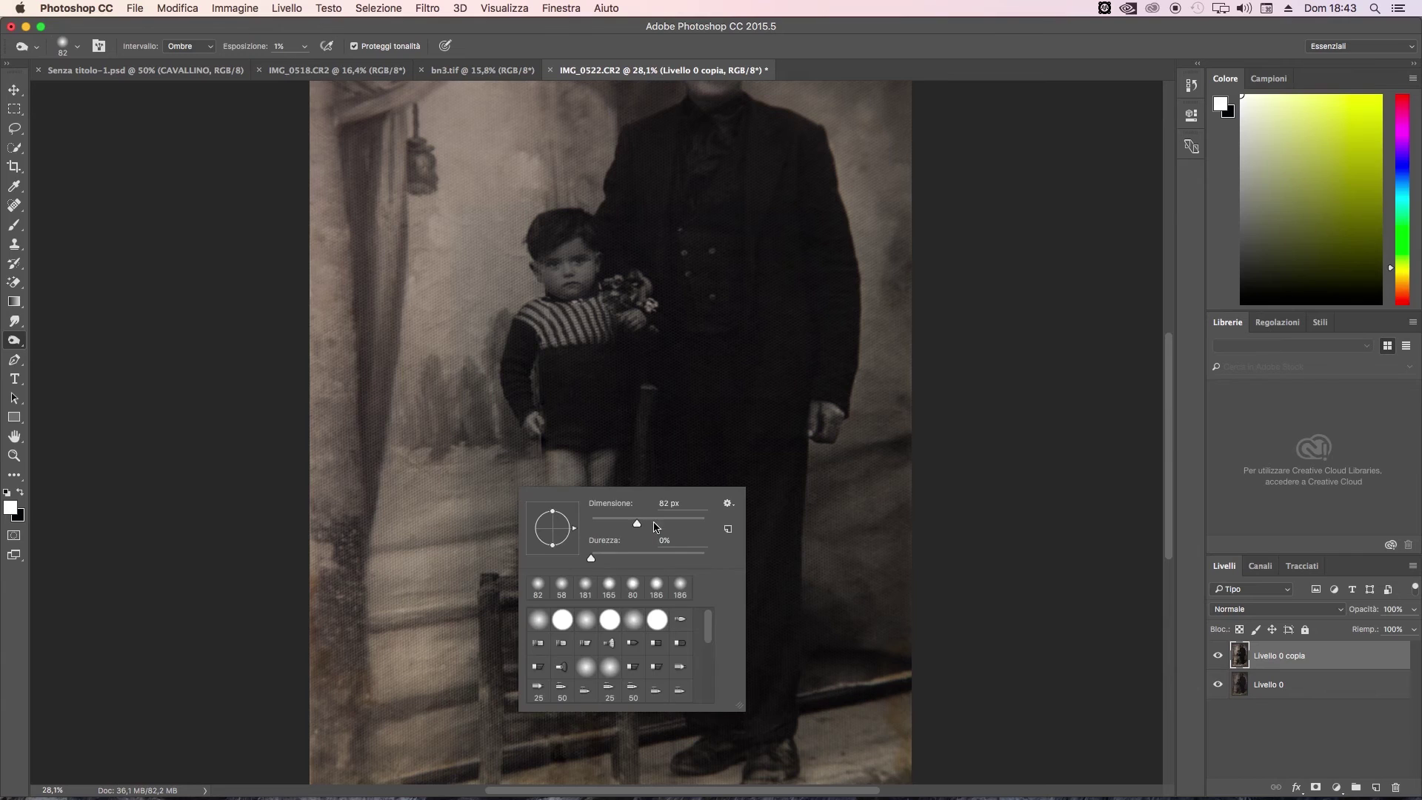
{"action": "left_click_drag", "start_coordinate": [638, 522], "coordinate": [671, 527]}
{"action": "key", "text": "Return"}
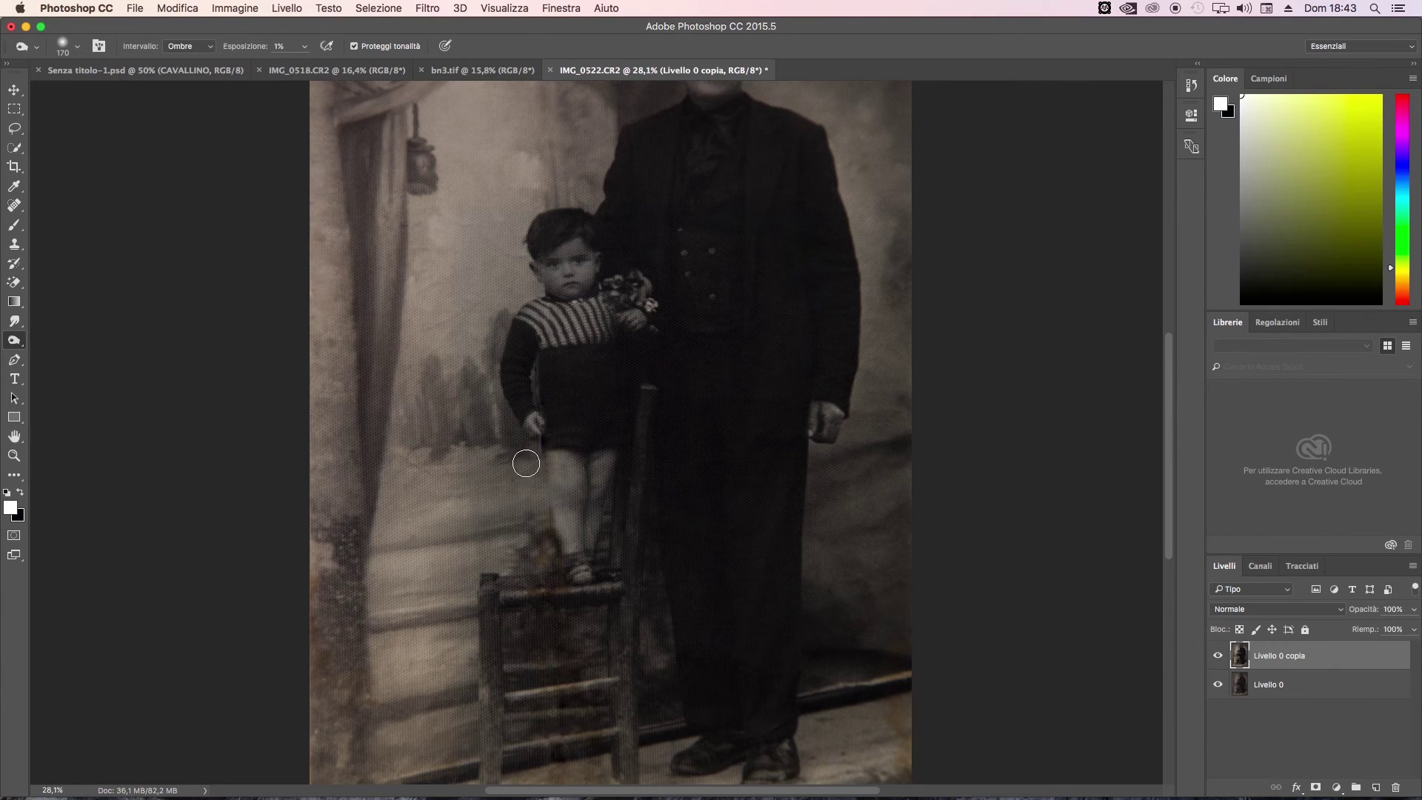
{"action": "scroll", "coordinate": [459, 457], "scroll_direction": "up", "scroll_amount": 5}
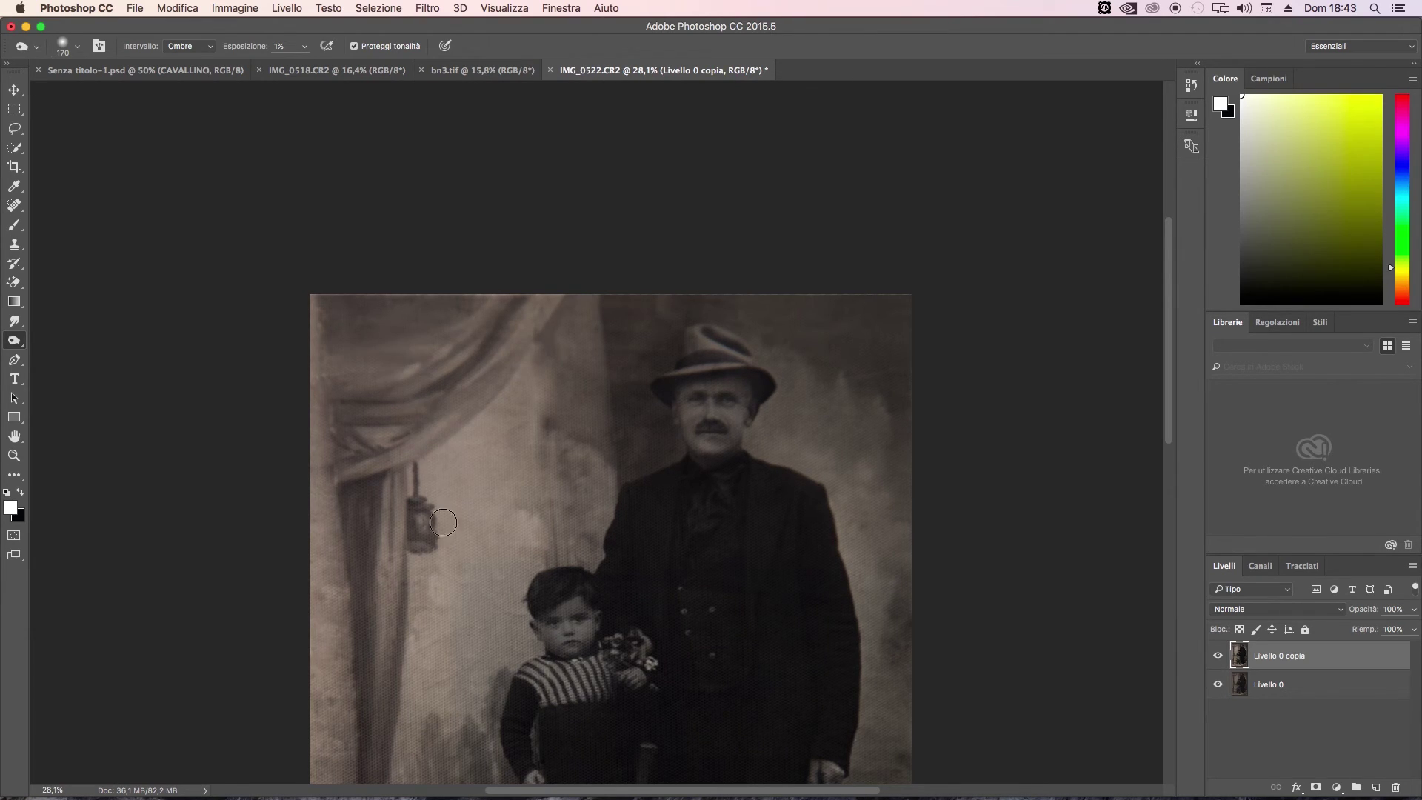
Keep the Shadows range, set a 453 px brush at 5% exposure, then zoom out
{"action": "left_click", "coordinate": [211, 47]}
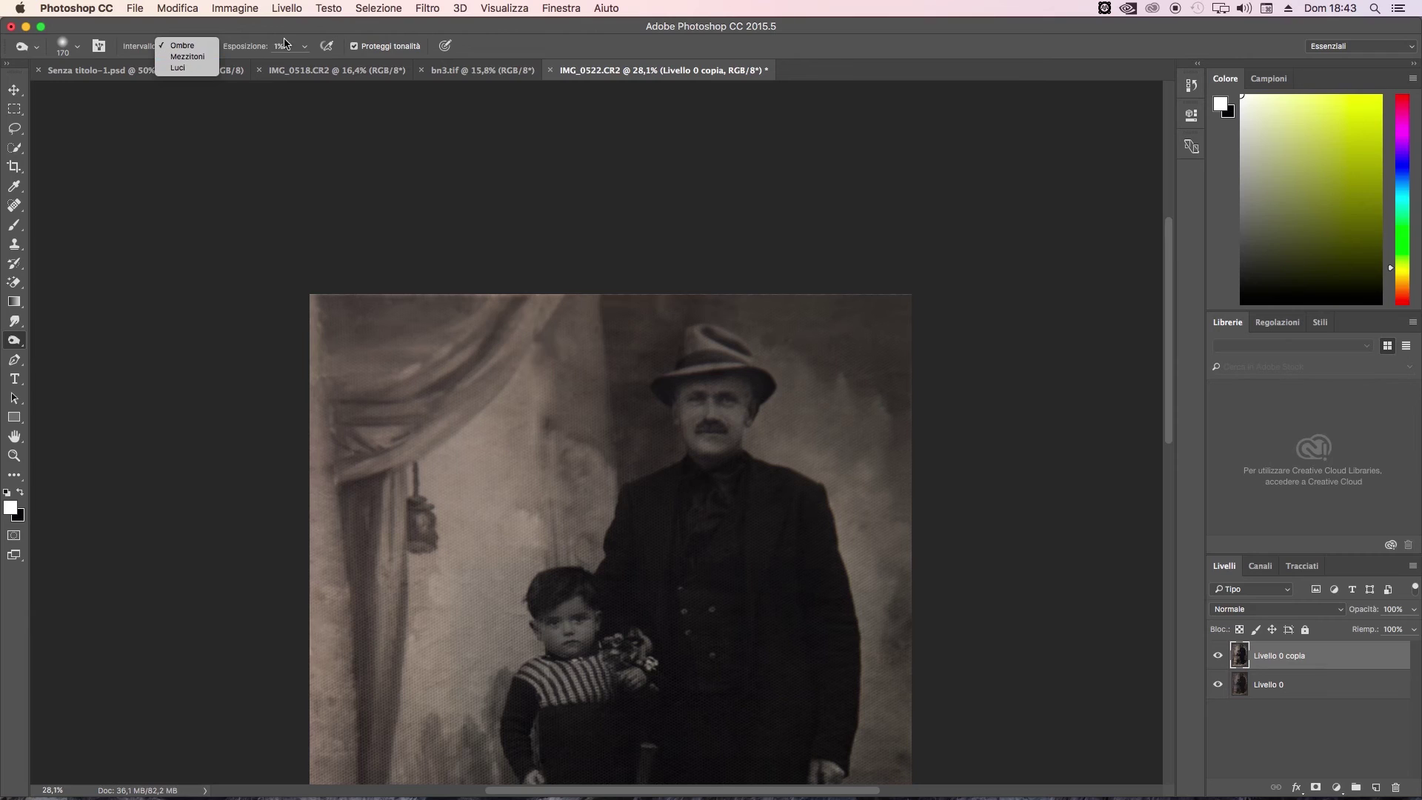
{"action": "left_click", "coordinate": [305, 47]}
{"action": "left_click_drag", "start_coordinate": [308, 67], "coordinate": [314, 67]}
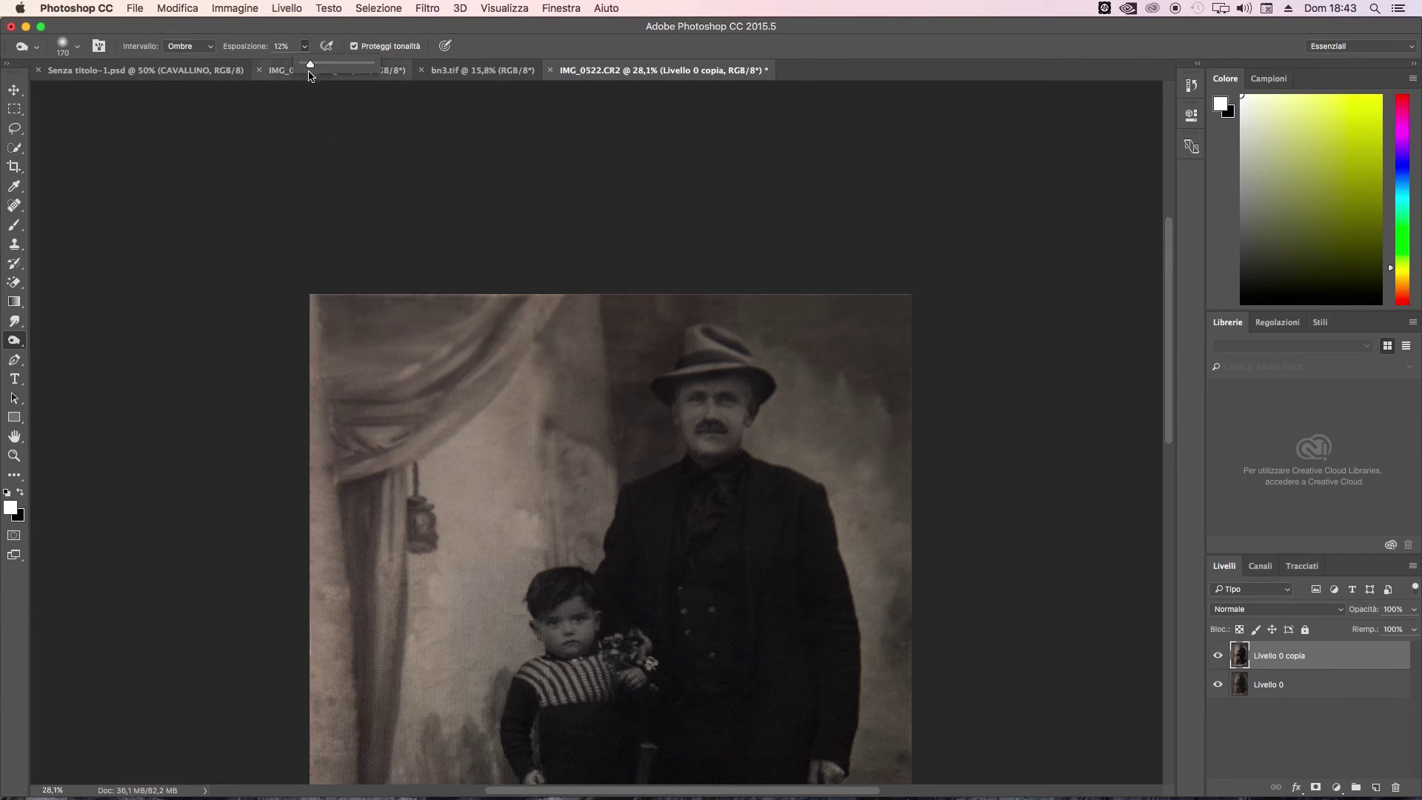
{"action": "right_click", "coordinate": [478, 428]}
{"action": "left_click_drag", "start_coordinate": [638, 457], "coordinate": [652, 463]}
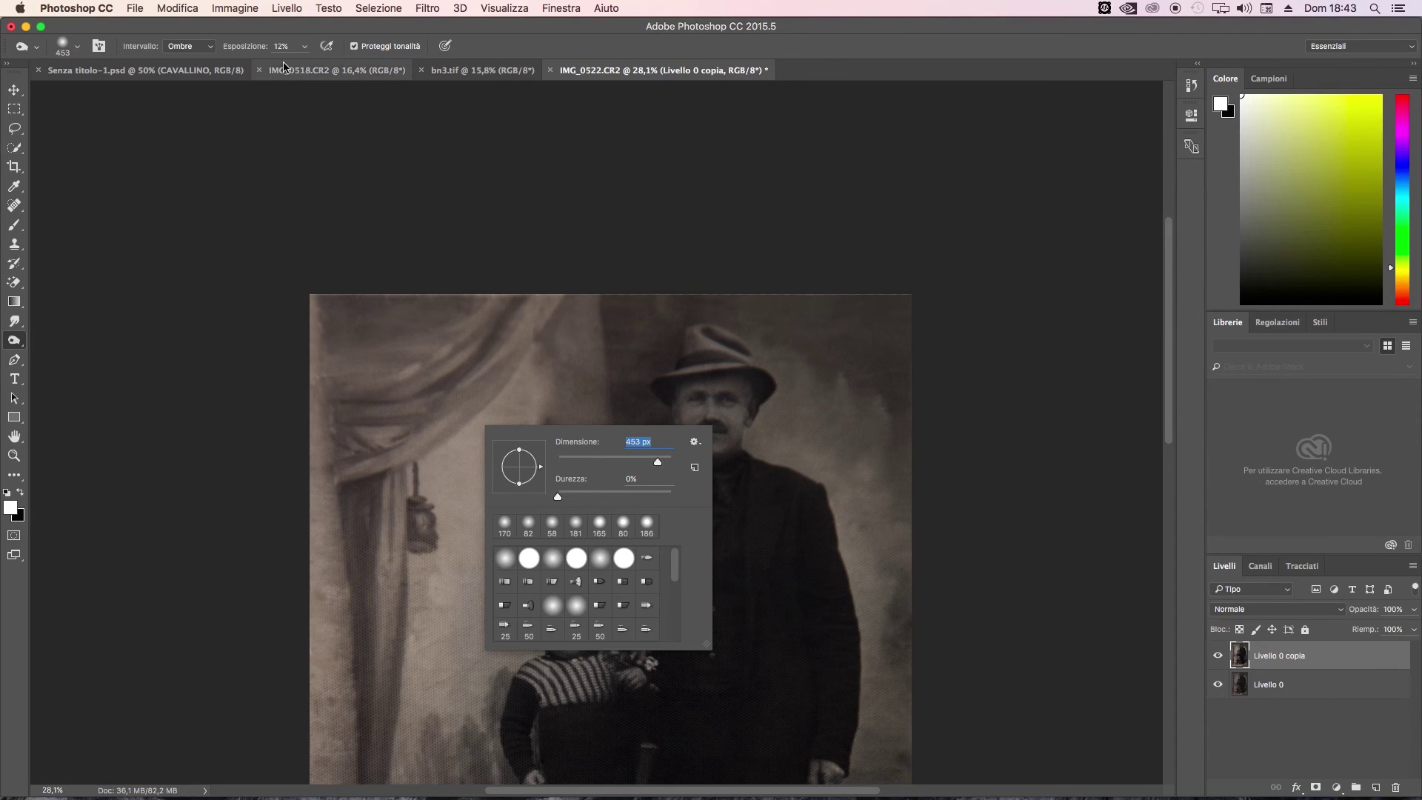
{"action": "left_click", "coordinate": [305, 47]}
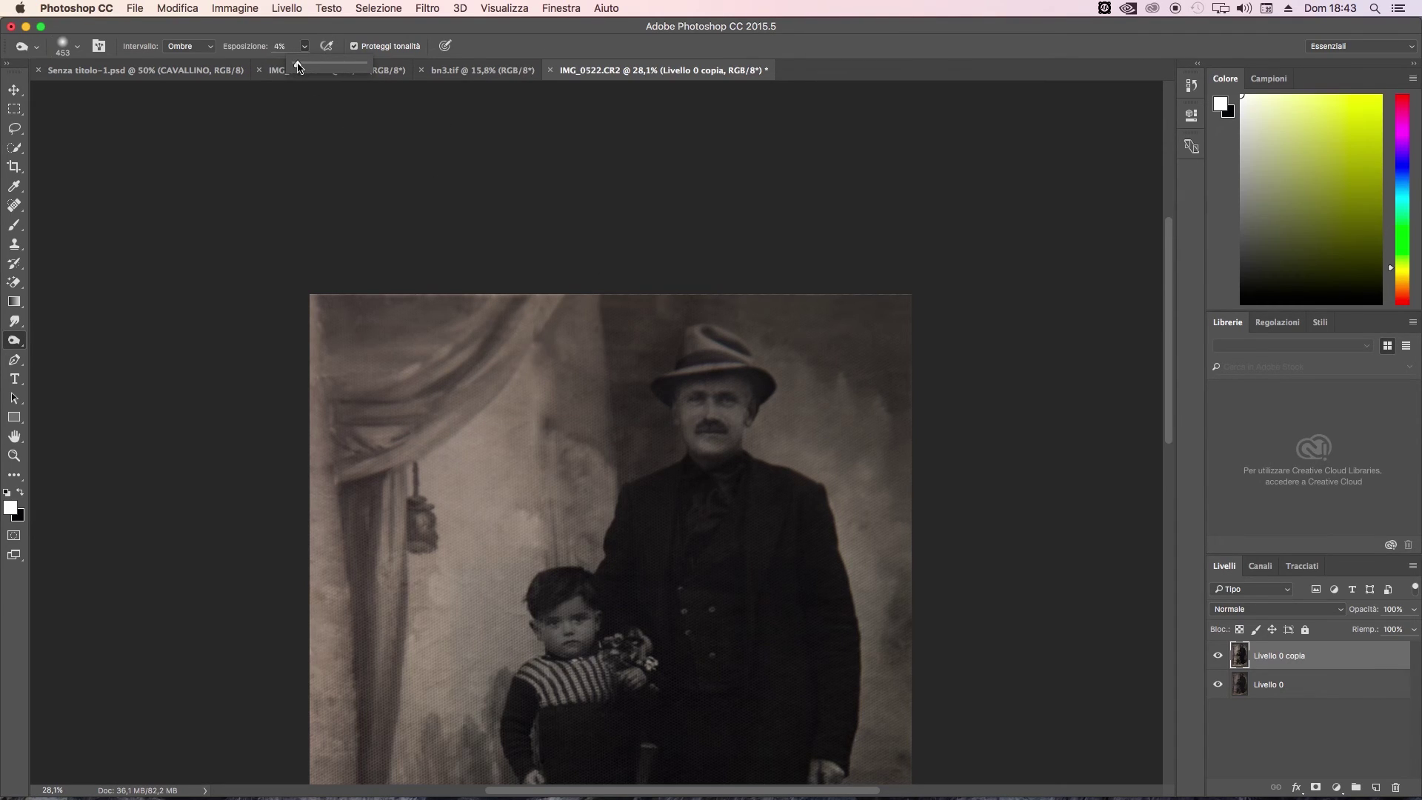
{"action": "left_click_drag", "start_coordinate": [300, 67], "coordinate": [300, 66]}
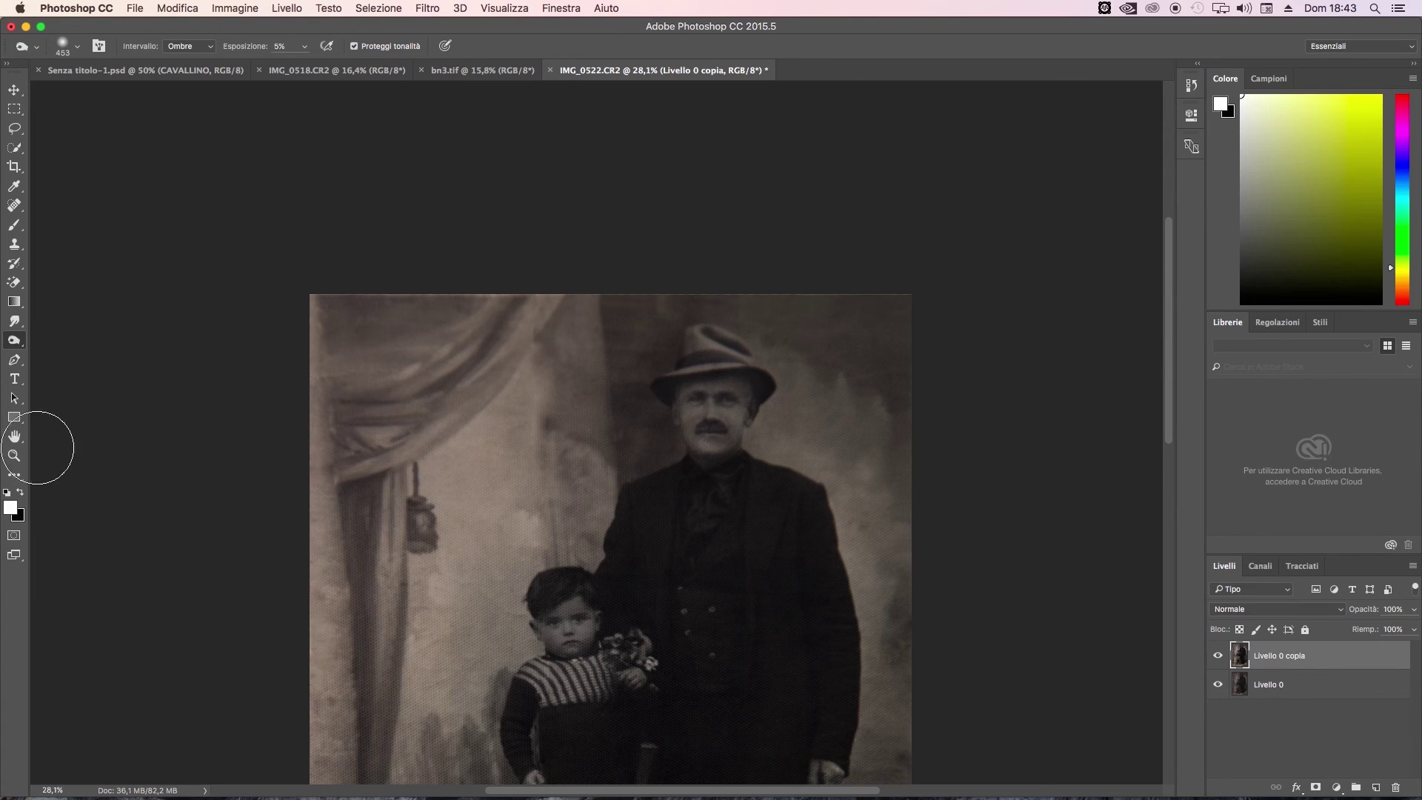
{"action": "left_click", "coordinate": [15, 456]}
{"action": "left_click_drag", "start_coordinate": [500, 491], "coordinate": [442, 505]}
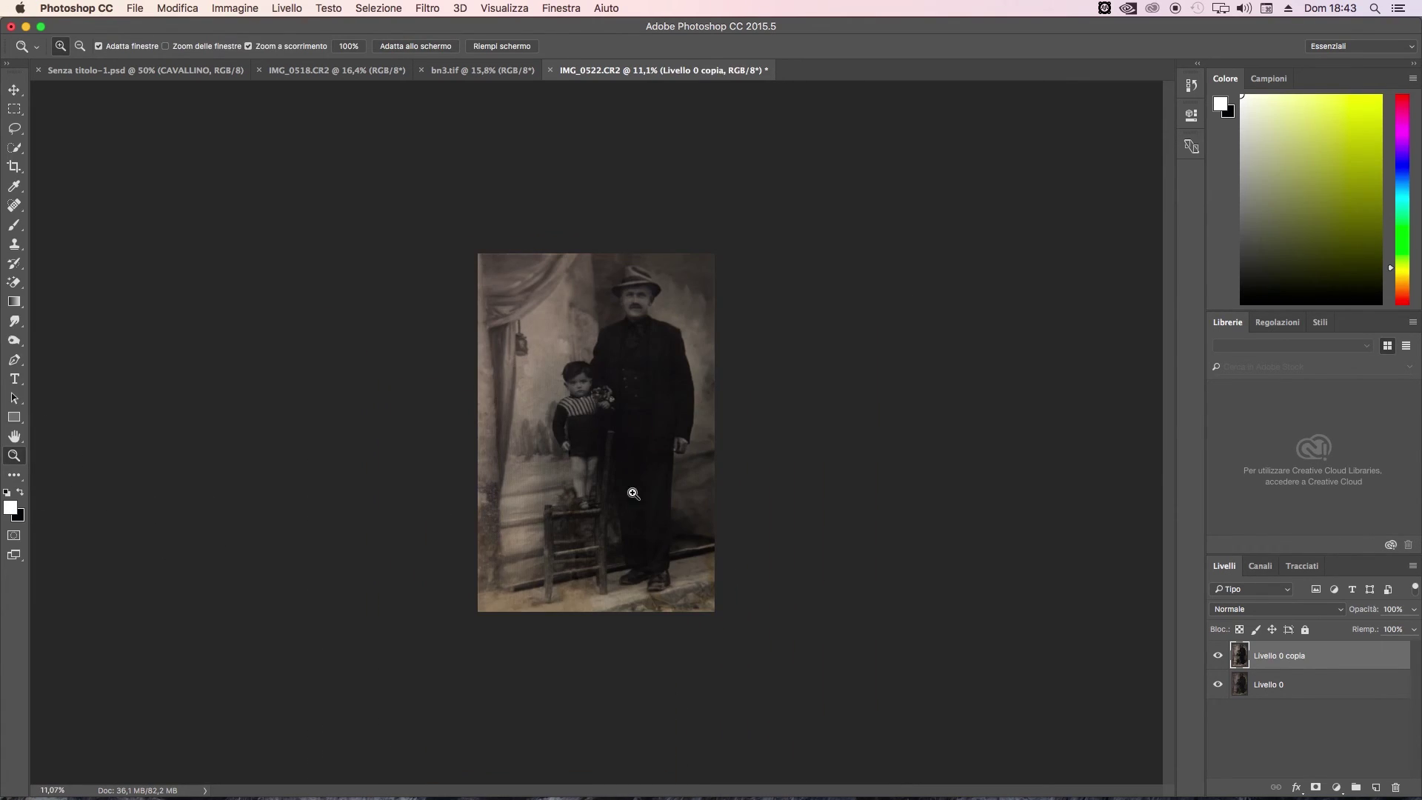
{"action": "mouse_move", "coordinate": [633, 494]}
{"action": "left_mouse_down"}
{"action": "mouse_move", "coordinate": [659, 499]}
{"action": "mouse_move", "coordinate": [630, 465]}
{"action": "left_mouse_up"}
{"action": "left_click", "coordinate": [1215, 657]}
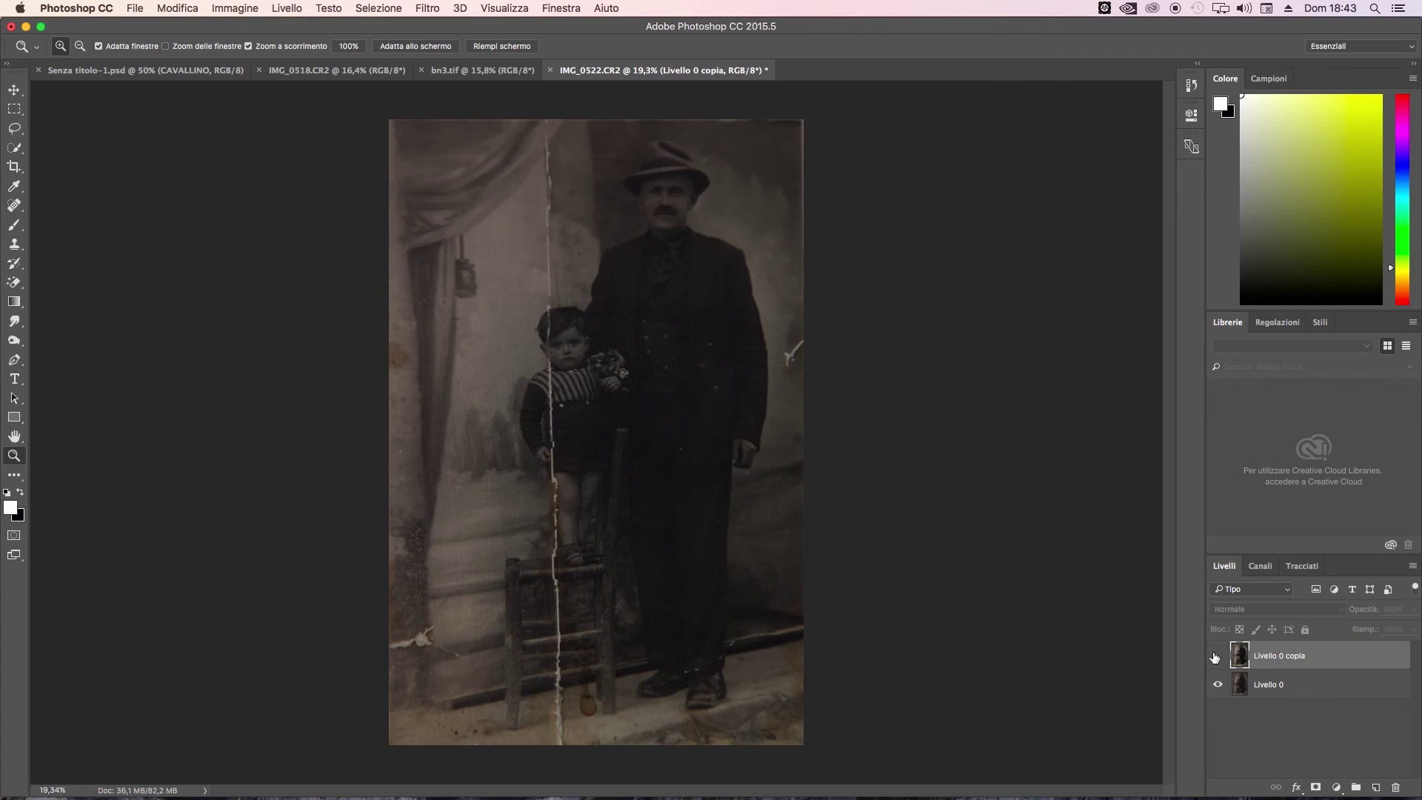
{"action": "left_click", "coordinate": [1216, 656]}
{"action": "left_click", "coordinate": [1216, 656]}
{"action": "left_click_drag", "start_coordinate": [605, 395], "coordinate": [638, 400]}
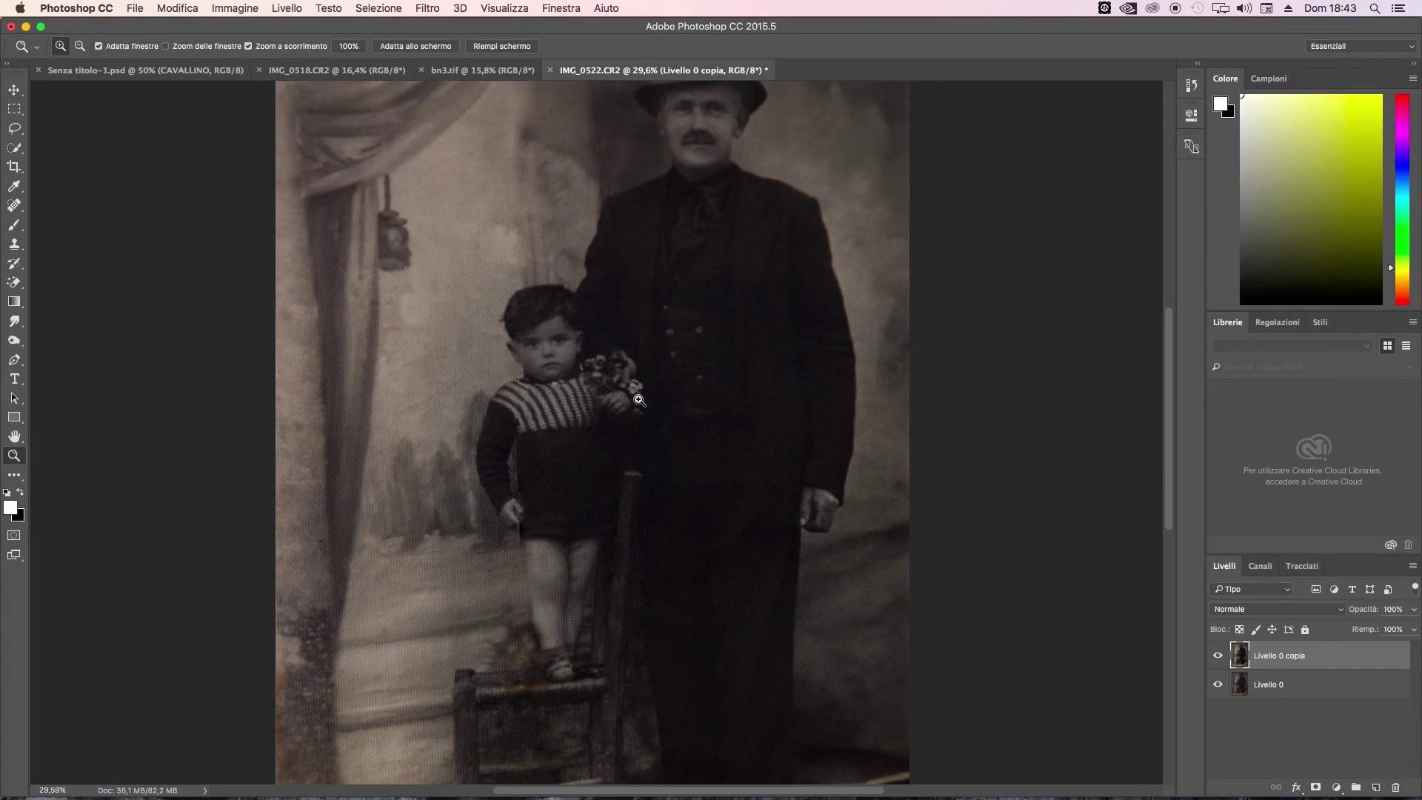
{"action": "left_click", "coordinate": [1217, 656]}
{"action": "scroll", "coordinate": [619, 436], "scroll_direction": "down", "scroll_amount": 3}
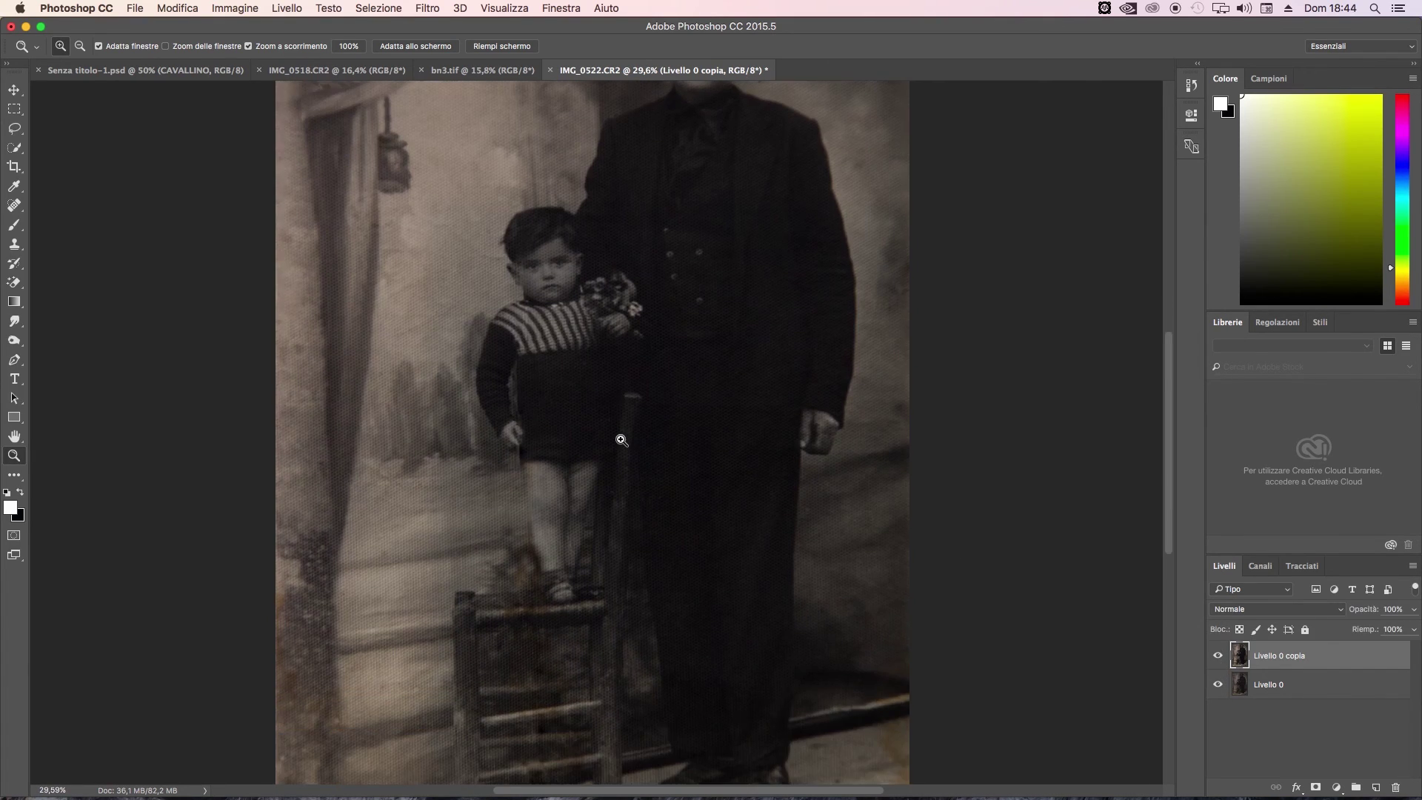
{"action": "scroll", "coordinate": [619, 435], "scroll_direction": "down", "scroll_amount": 3}
{"action": "scroll", "coordinate": [619, 435], "scroll_direction": "down", "scroll_amount": 5}
{"action": "left_click", "coordinate": [1218, 656]}
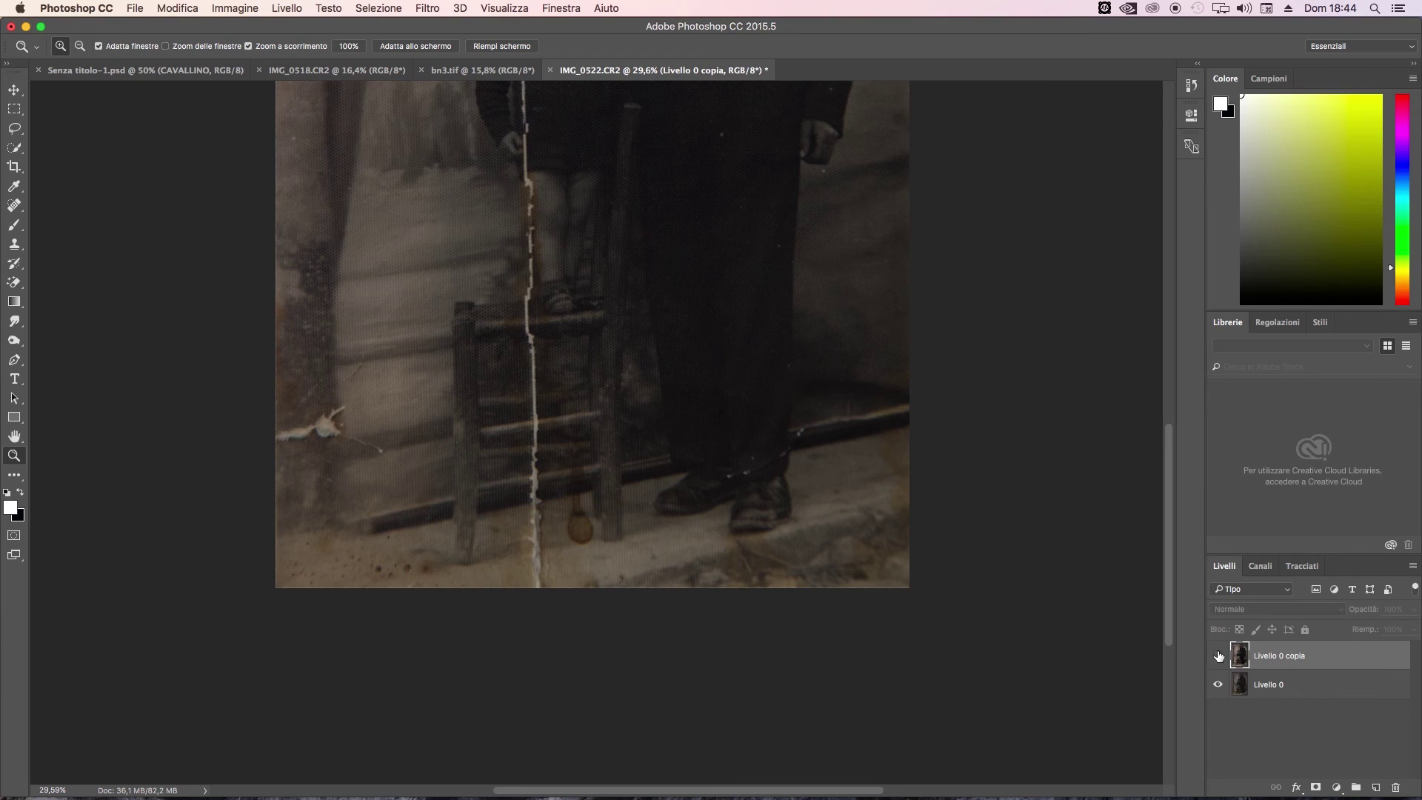
{"action": "left_click", "coordinate": [1218, 656]}
Remove dark marks under the chair with Spot Healing and a 70 px Clone Stamp
{"action": "left_click_drag", "start_coordinate": [514, 496], "coordinate": [594, 499]}
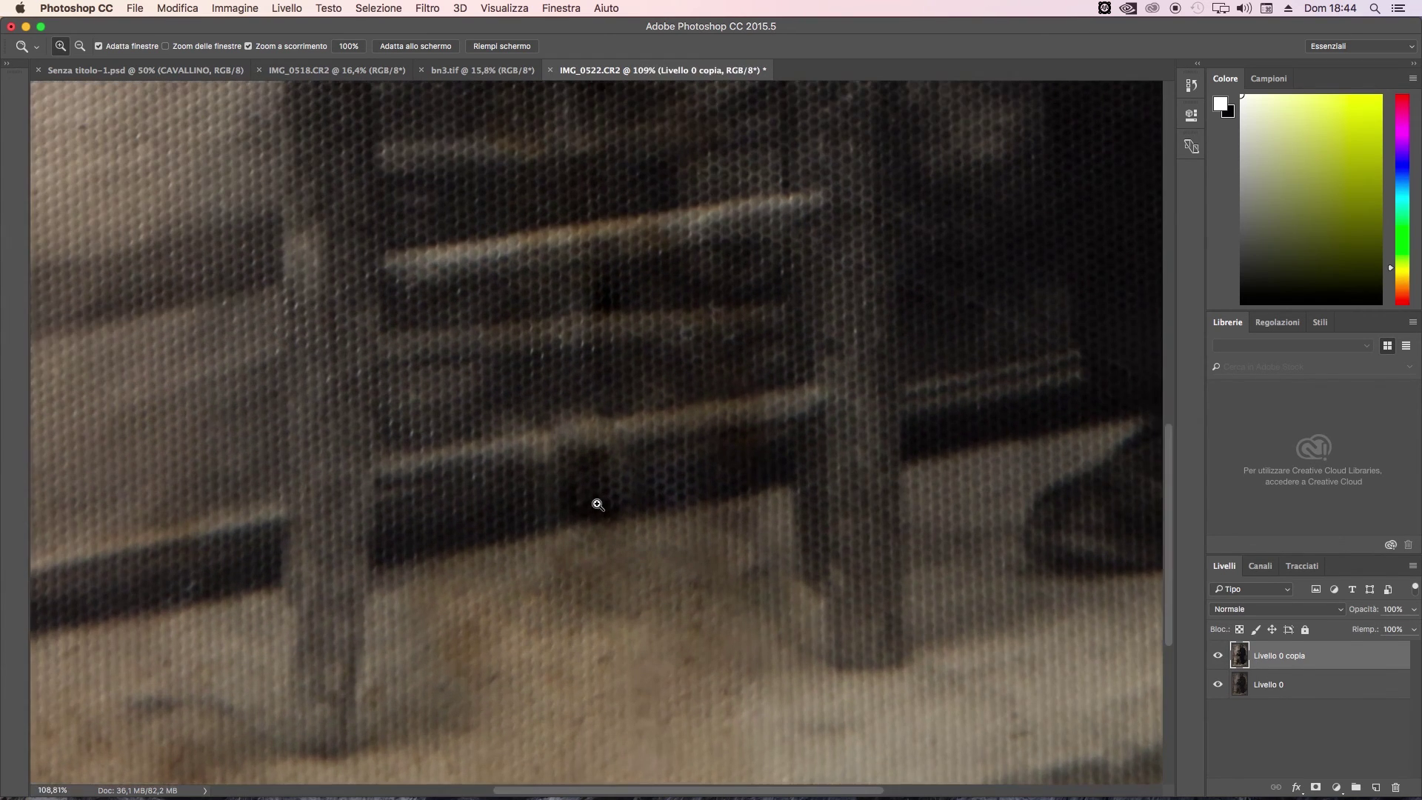
{"action": "left_click", "coordinate": [14, 205]}
{"action": "mouse_move", "coordinate": [562, 447]}
{"action": "left_mouse_down"}
{"action": "mouse_move", "coordinate": [524, 456]}
{"action": "mouse_move", "coordinate": [434, 437]}
{"action": "left_mouse_up"}
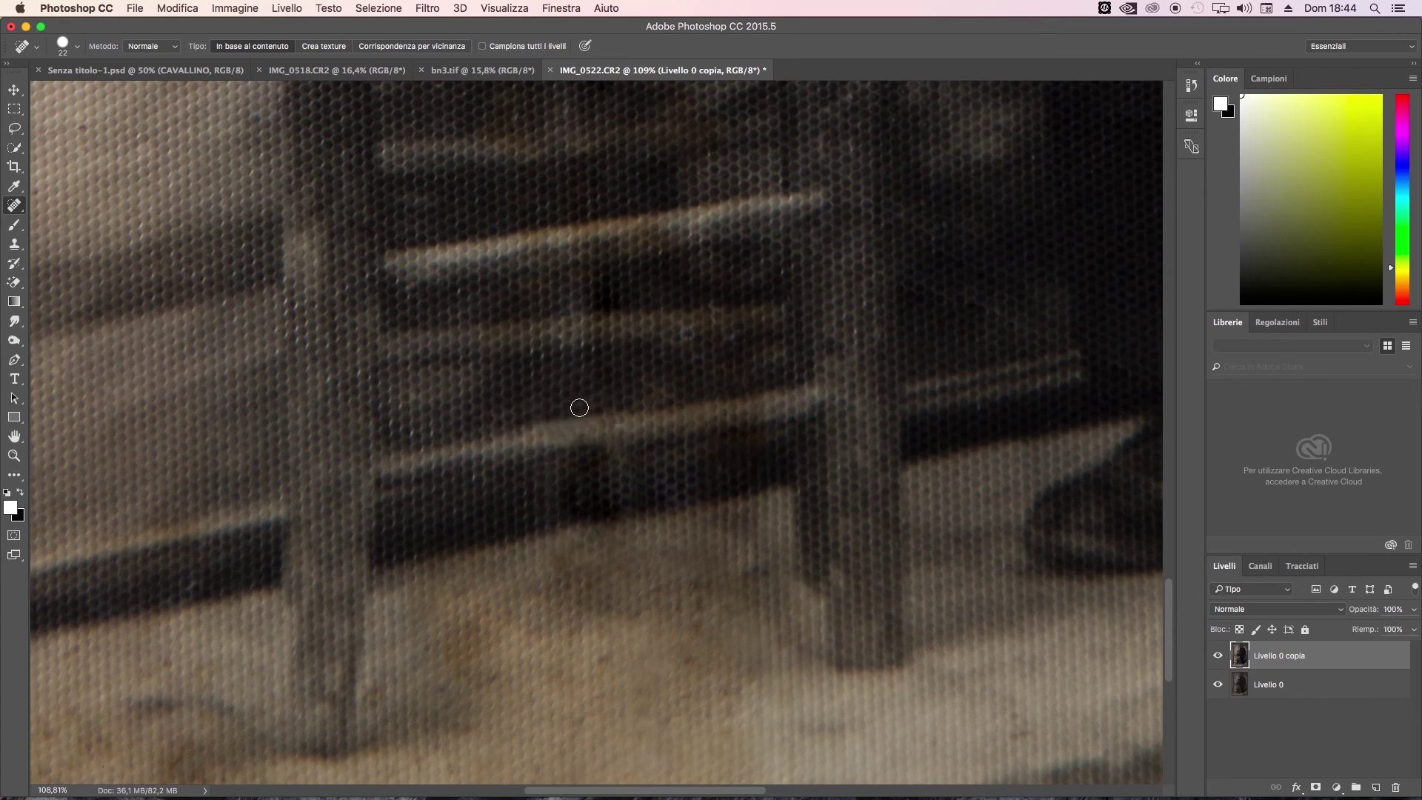
{"action": "left_click", "coordinate": [14, 244]}
{"action": "right_click", "coordinate": [522, 450]}
{"action": "key", "text": "bracketleft"}
{"action": "key", "text": "bracketleft"}
{"action": "key", "text": "bracketleft"}
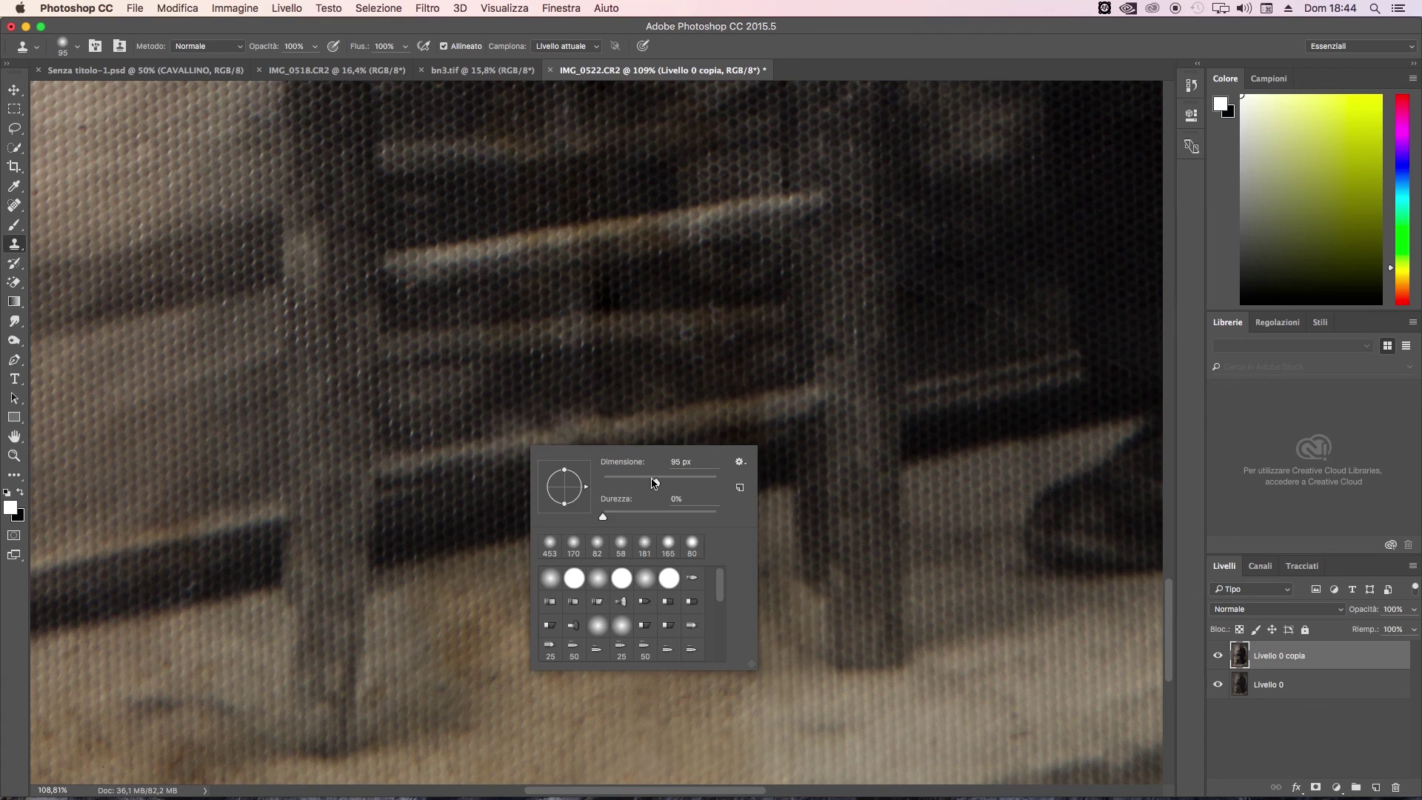
{"action": "key", "text": "Return"}
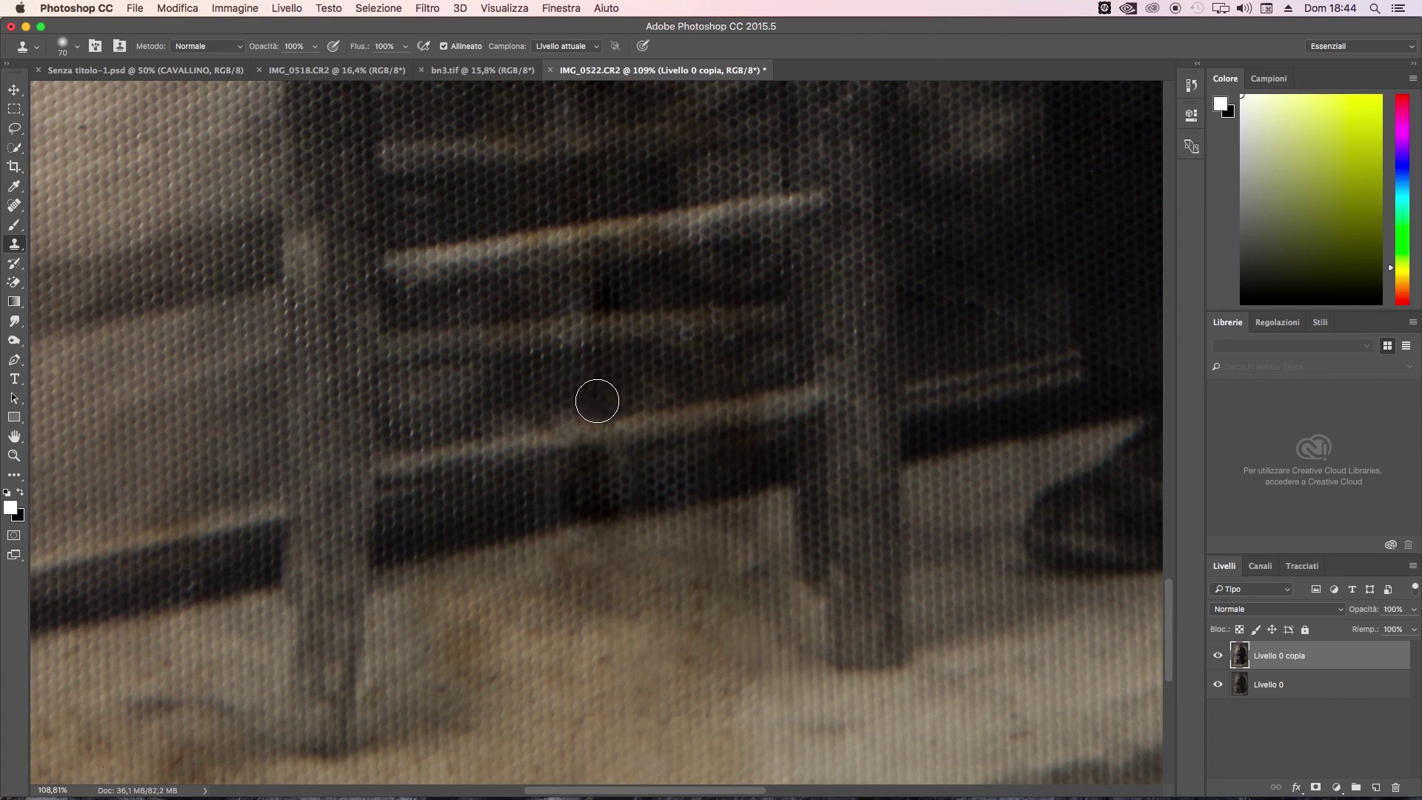
{"action": "left_click_drag", "start_coordinate": [500, 415], "coordinate": [478, 419]}
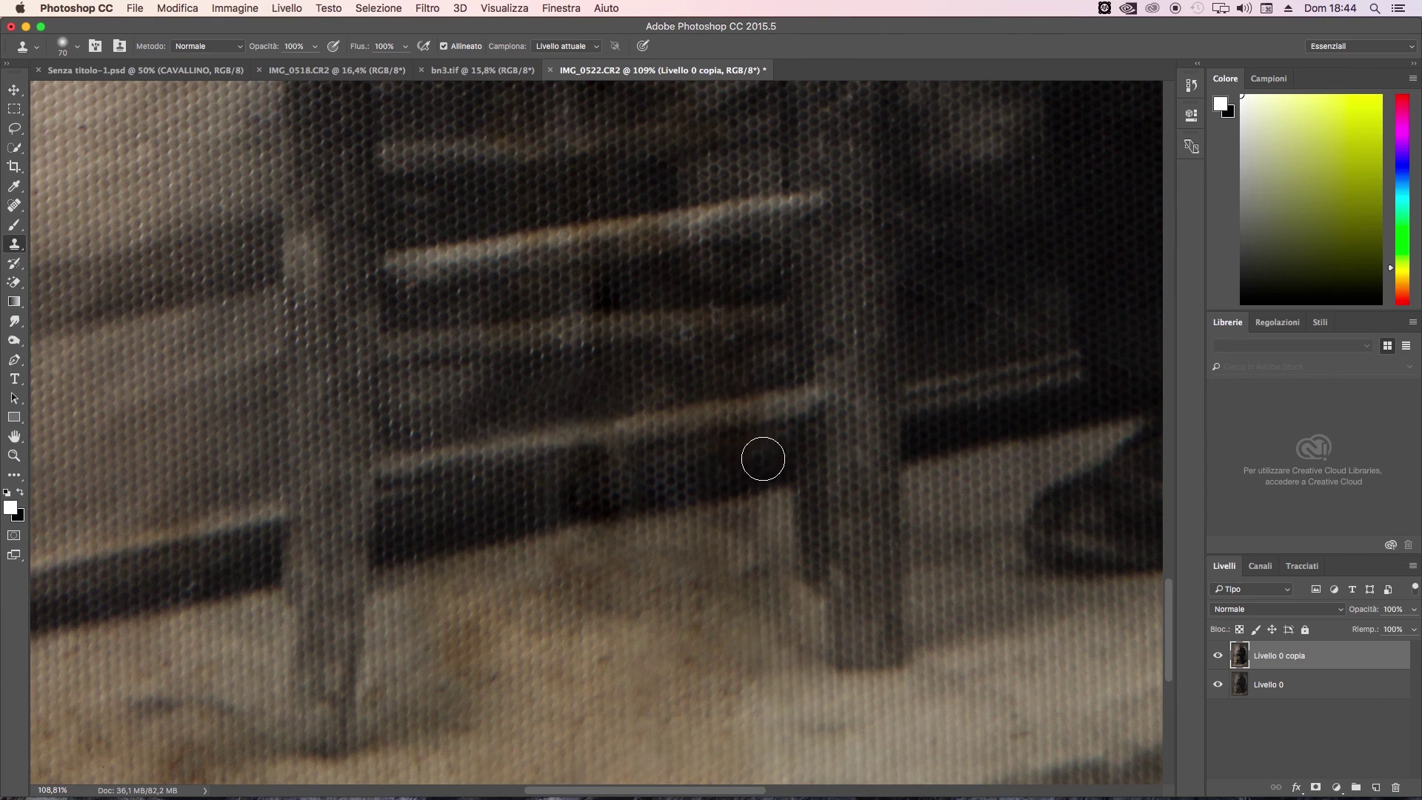
{"action": "left_click", "coordinate": [513, 507], "text": "alt"}
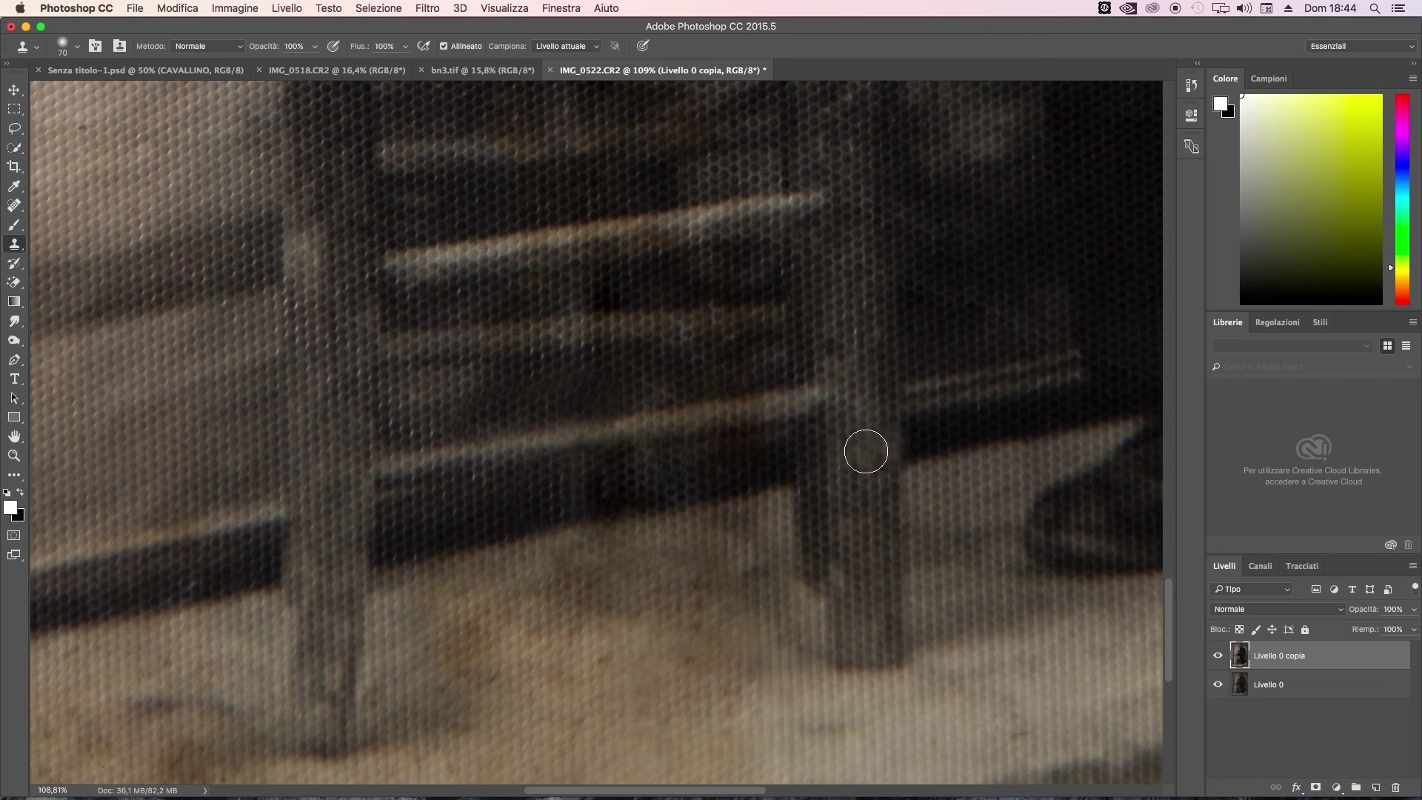
Zoom out and toggle the retouched layer to compare it with the original
{"action": "left_click", "coordinate": [15, 455]}
{"action": "scroll", "coordinate": [447, 480], "scroll_direction": "down", "scroll_amount": 5}
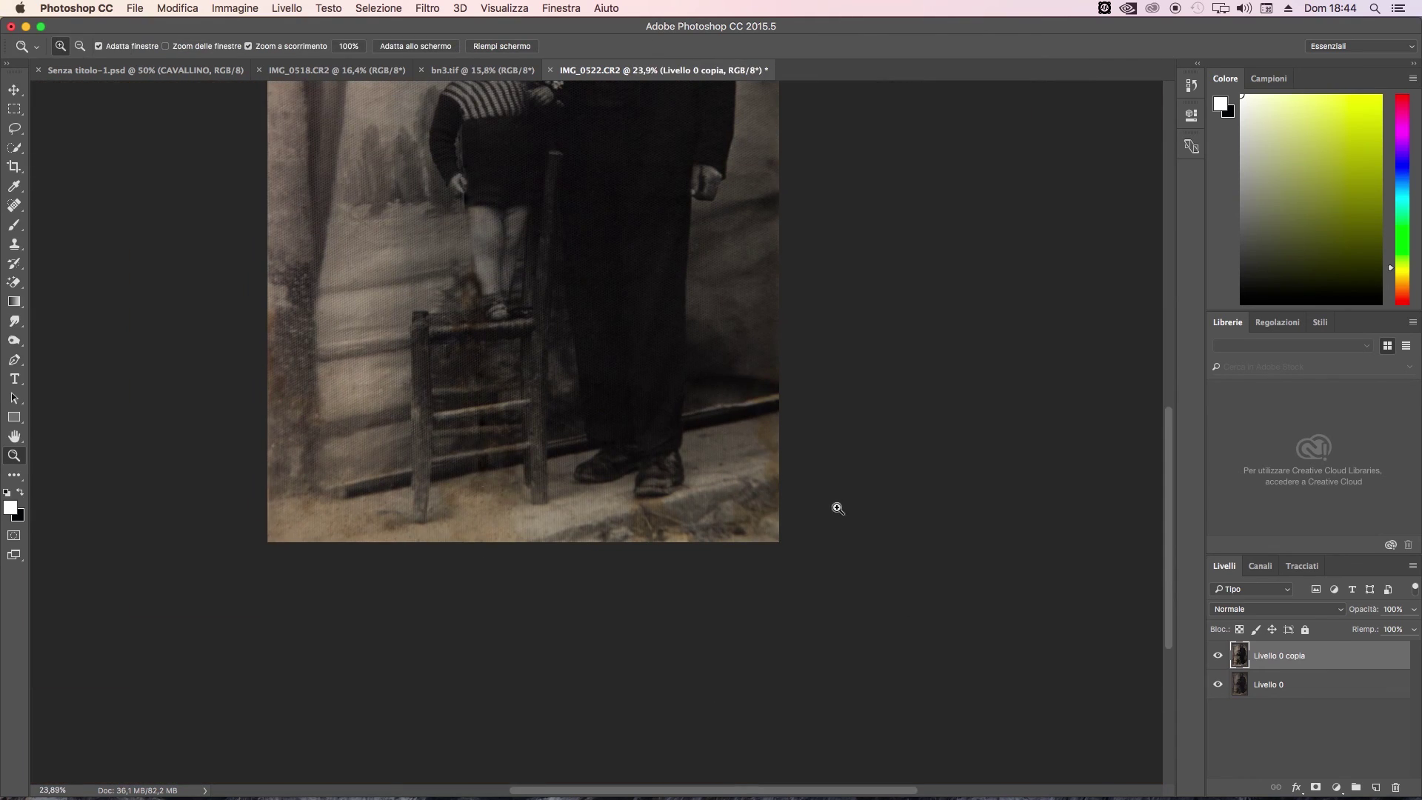
{"action": "left_click", "coordinate": [1217, 658]}
{"action": "left_click", "coordinate": [1217, 657]}
{"action": "left_click", "coordinate": [1216, 657]}
{"action": "left_click", "coordinate": [1216, 657]}
{"action": "scroll", "coordinate": [538, 408], "scroll_direction": "up", "scroll_amount": 2}
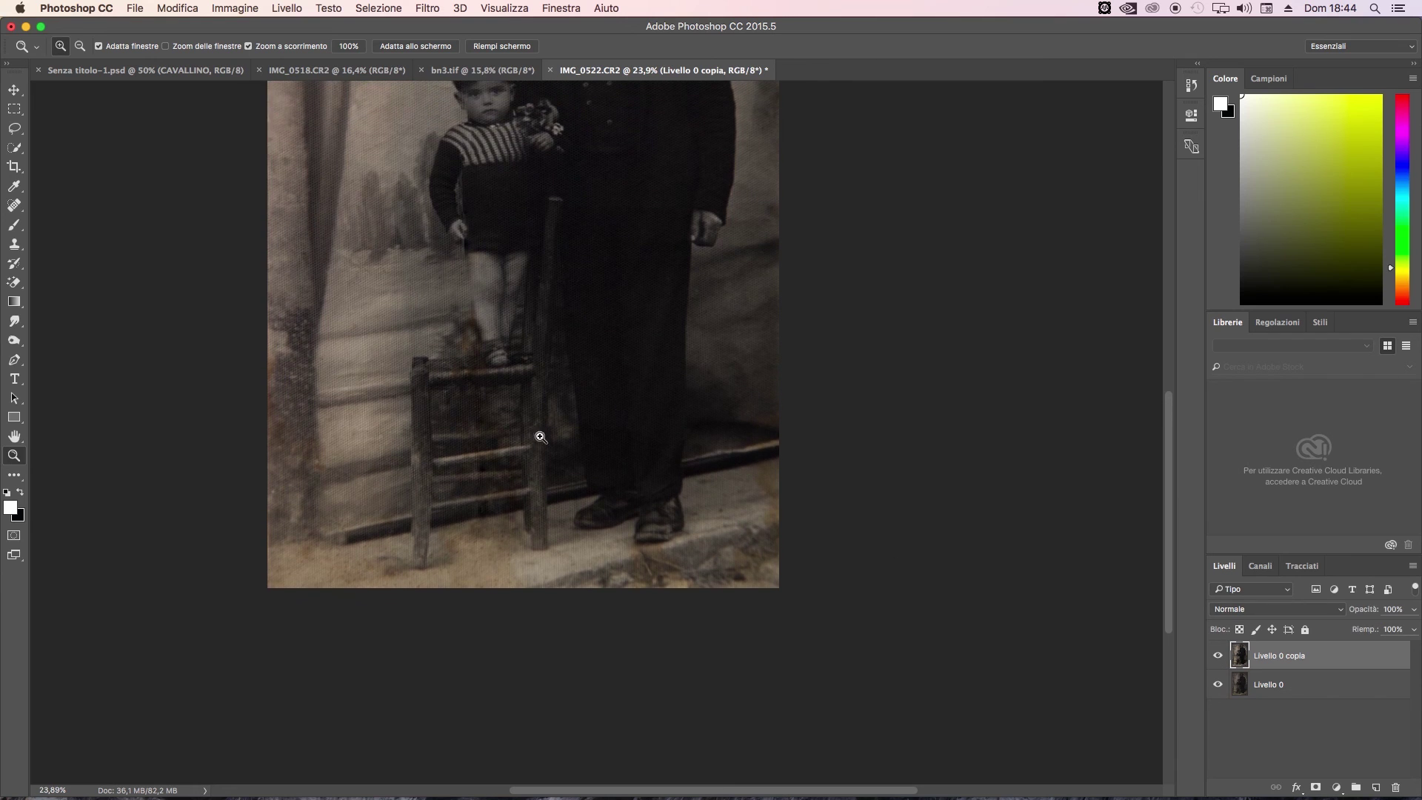
{"action": "scroll", "coordinate": [538, 407], "scroll_direction": "down", "scroll_amount": 3}
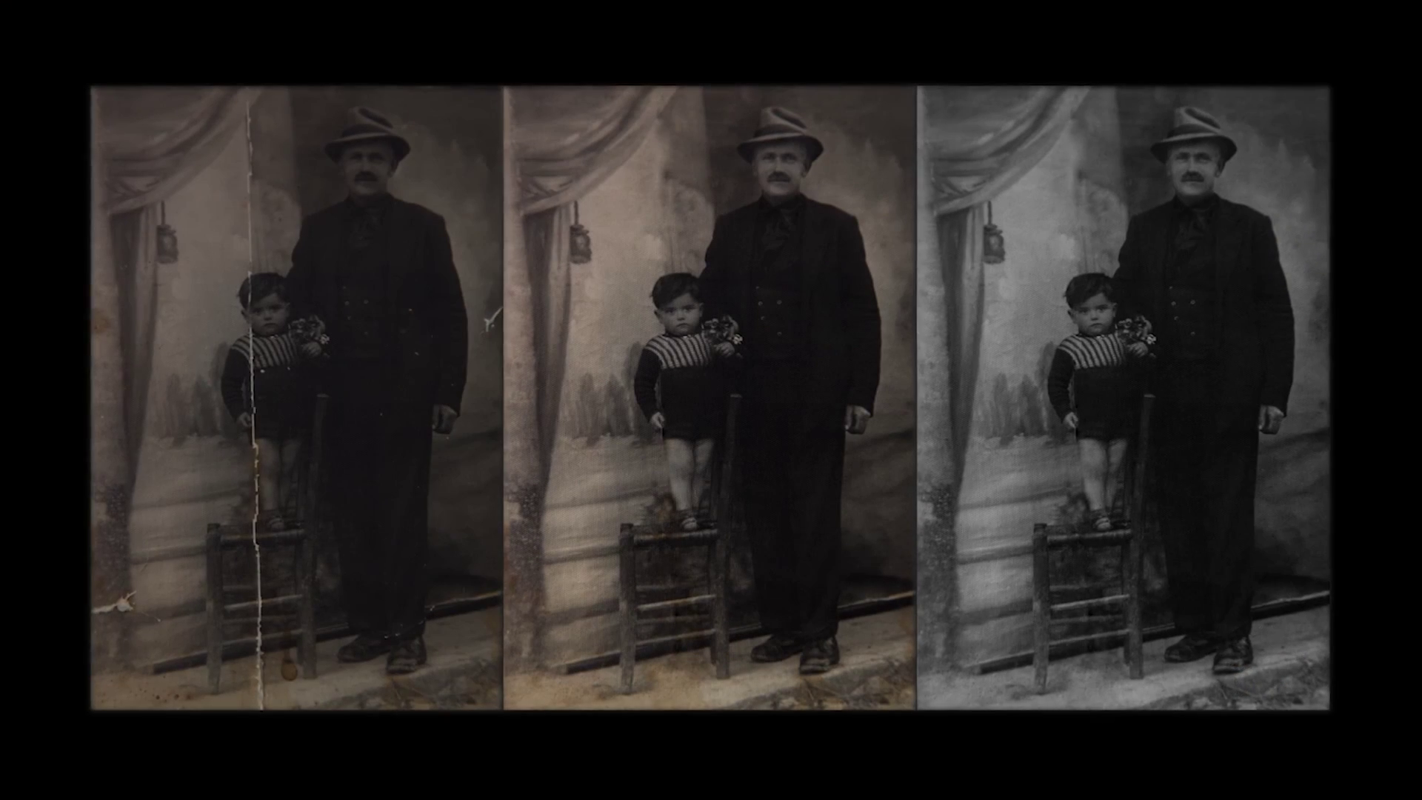